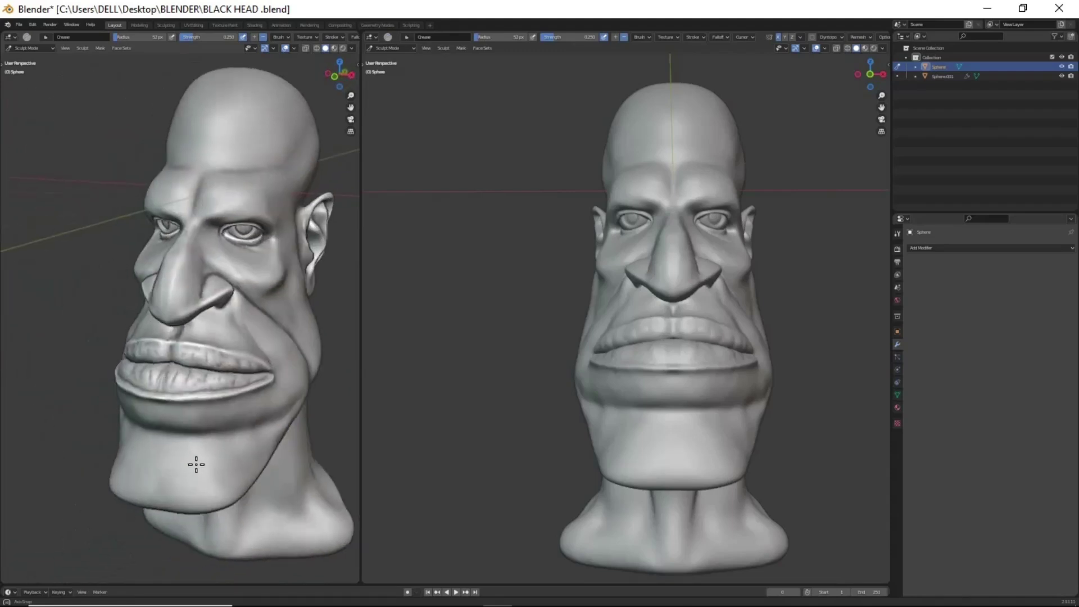
Step: Orbit the finished caricature head to view its profile
mouse_move(714, 445)
middle_mouse_down()
mouse_move(633, 451)
mouse_move(667, 441)
mouse_move(834, 447)
mouse_move(437, 456)
mouse_move(556, 454)
middle_mouse_up()
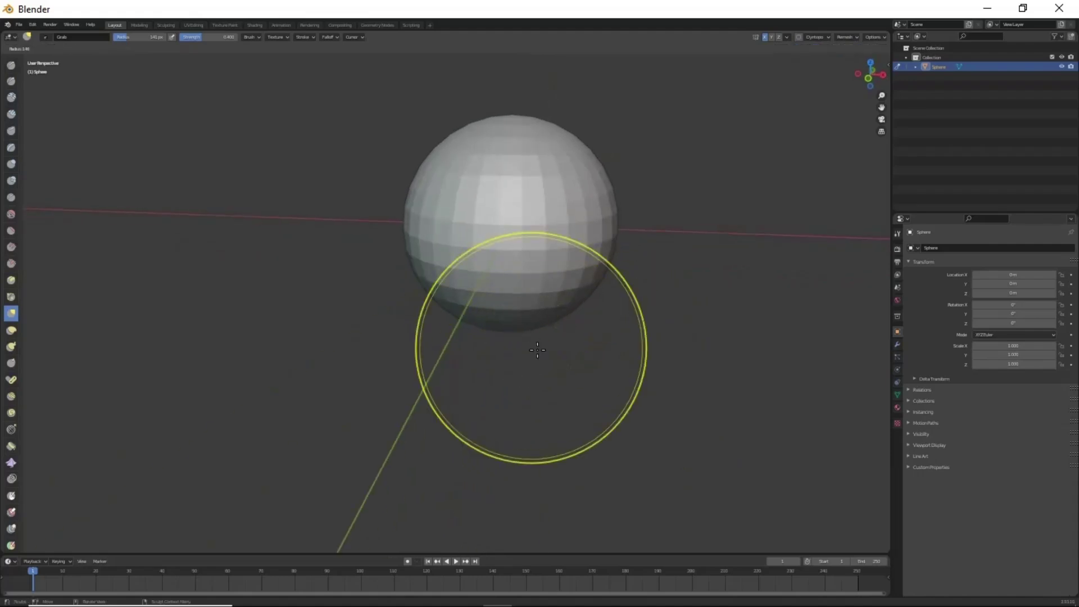
Step: Stretch the sphere down into an egg and pull a chin lobe out of its lower part
middle_click_drag(587, 311, 495, 331)
left_click_drag(494, 332, 517, 479)
middle_click_drag(517, 480, 482, 421)
left_click_drag(482, 421, 474, 402)
mouse_move(474, 402)
middle_mouse_down()
mouse_move(475, 392)
mouse_move(539, 398)
mouse_move(349, 331)
mouse_move(569, 205)
mouse_move(578, 373)
mouse_move(590, 380)
mouse_move(458, 429)
mouse_move(458, 326)
mouse_move(578, 325)
mouse_move(664, 285)
mouse_move(513, 301)
mouse_move(570, 436)
mouse_move(614, 385)
mouse_move(602, 348)
mouse_move(524, 321)
mouse_move(520, 296)
mouse_move(443, 408)
mouse_move(514, 435)
mouse_move(665, 459)
mouse_move(599, 453)
mouse_move(608, 395)
mouse_move(513, 212)
mouse_move(519, 180)
middle_mouse_up()
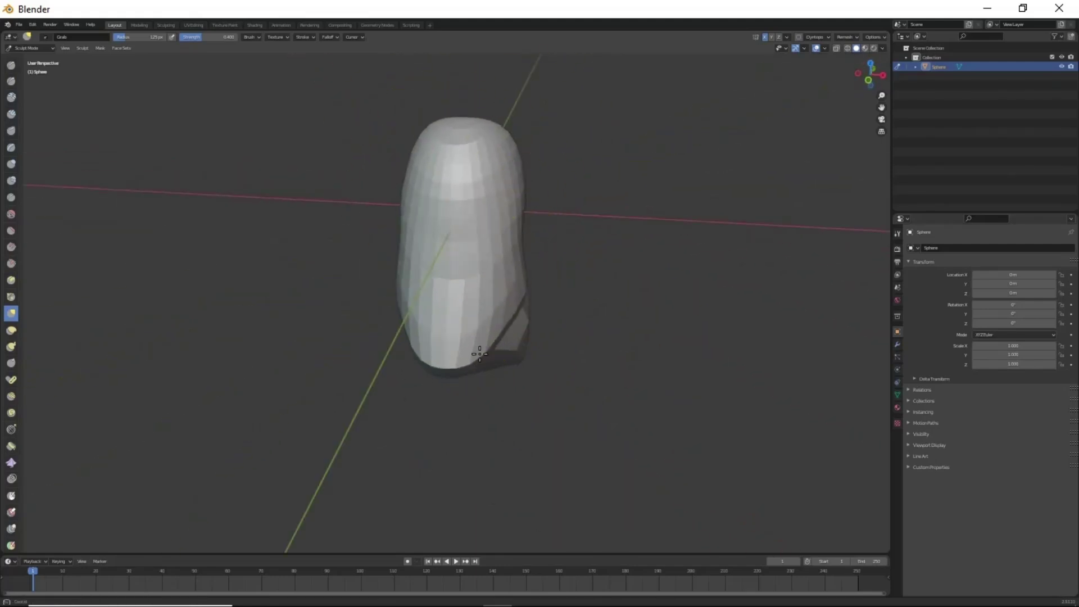
Step: Orbit around the blocked-out head and set the remesh voxel size to 0.0485
mouse_move(510, 401)
middle_mouse_down()
mouse_move(554, 418)
mouse_move(578, 180)
mouse_move(382, 214)
mouse_move(531, 276)
middle_mouse_up()
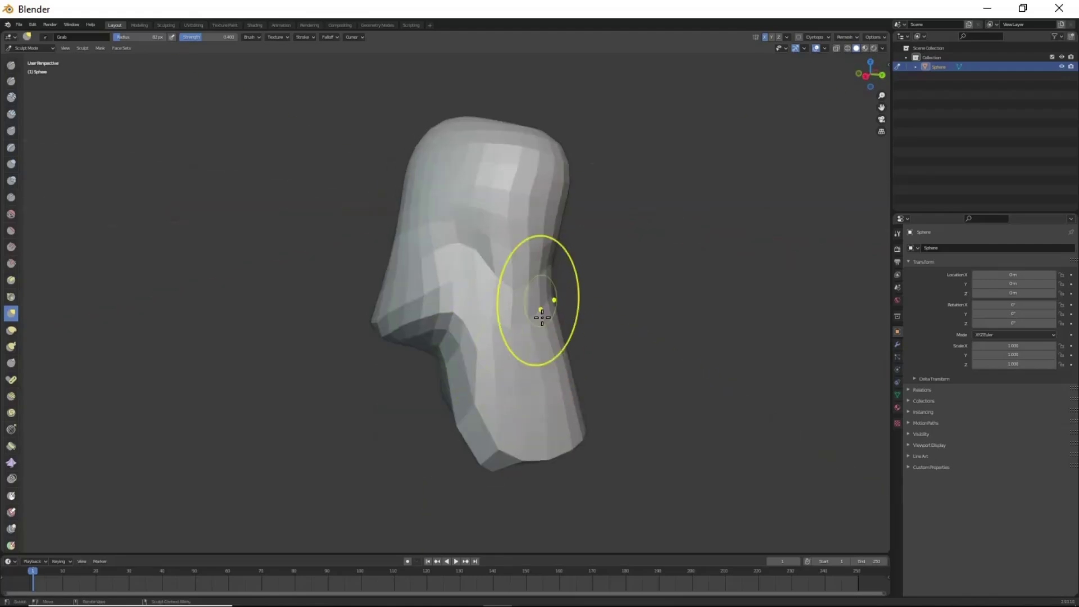
middle_click_drag(658, 437, 455, 349)
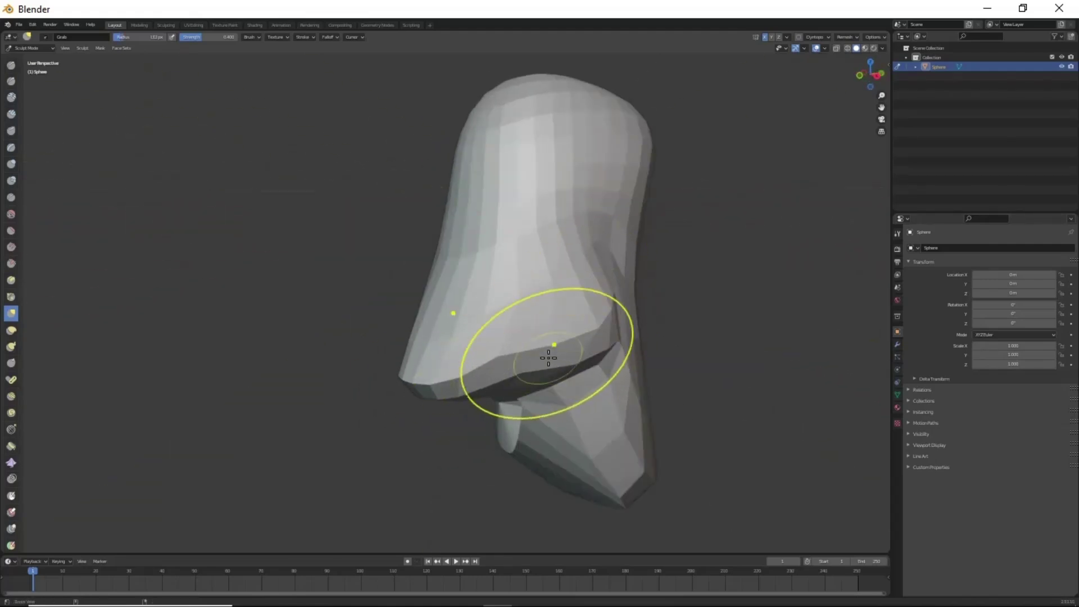
mouse_move(548, 357)
middle_mouse_down()
mouse_move(614, 258)
mouse_move(638, 180)
mouse_move(513, 397)
mouse_move(427, 390)
mouse_move(549, 380)
mouse_move(554, 187)
mouse_move(698, 337)
mouse_move(509, 478)
mouse_move(620, 450)
mouse_move(595, 410)
mouse_move(621, 450)
mouse_move(408, 336)
middle_mouse_up()
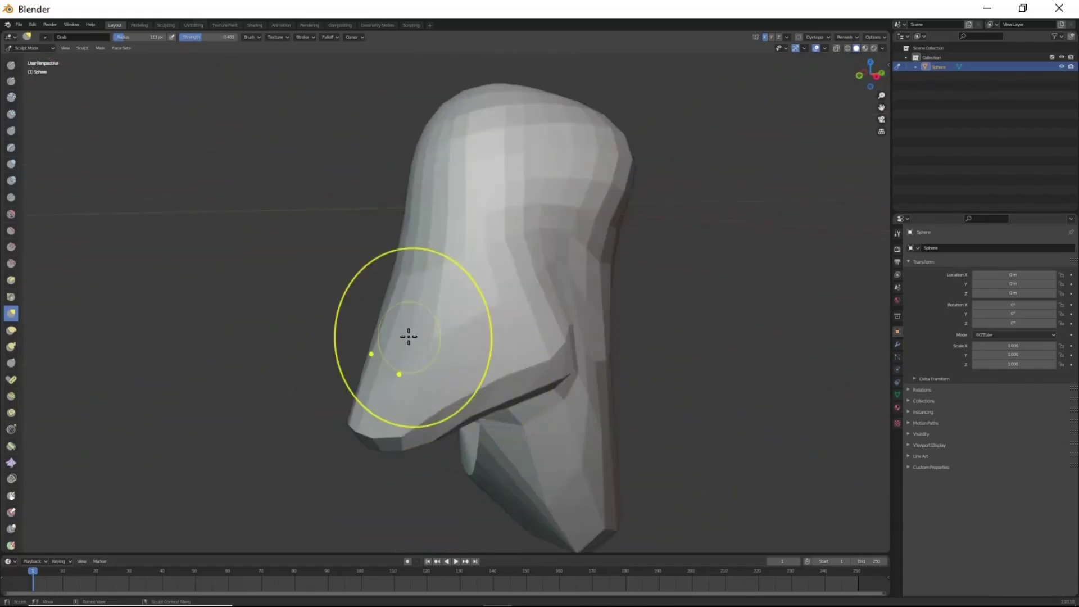
mouse_move(470, 446)
middle_mouse_down()
mouse_move(554, 361)
mouse_move(554, 318)
mouse_move(566, 375)
middle_mouse_up()
key("shift+r")
left_click(641, 388)
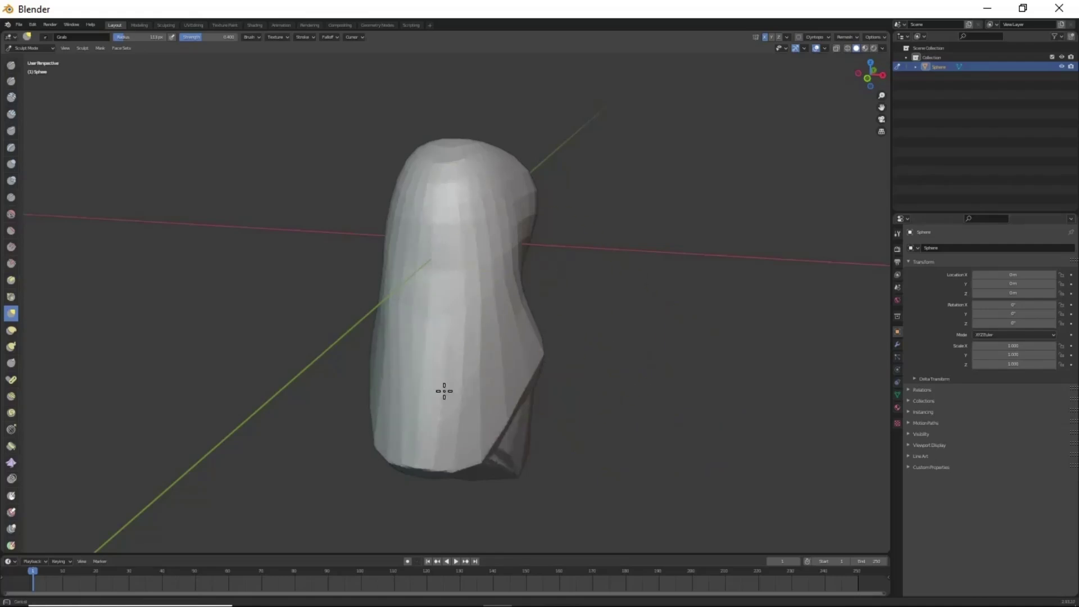
Step: Remesh the head and build up clay strips on the cheek below the nose
key("ctrl+r")
mouse_move(443, 391)
middle_mouse_down()
mouse_move(471, 221)
mouse_move(440, 405)
mouse_move(491, 390)
mouse_move(599, 517)
mouse_move(506, 460)
mouse_move(472, 335)
mouse_move(535, 294)
mouse_move(490, 317)
mouse_move(517, 385)
mouse_move(504, 356)
mouse_move(477, 388)
mouse_move(530, 390)
mouse_move(543, 333)
middle_mouse_up()
key("c")
left_click_drag(542, 332, 509, 315)
mouse_move(508, 315)
middle_mouse_down()
mouse_move(593, 284)
mouse_move(579, 364)
middle_mouse_up()
left_click_drag(463, 365, 489, 396)
middle_click_drag(489, 396, 458, 361)
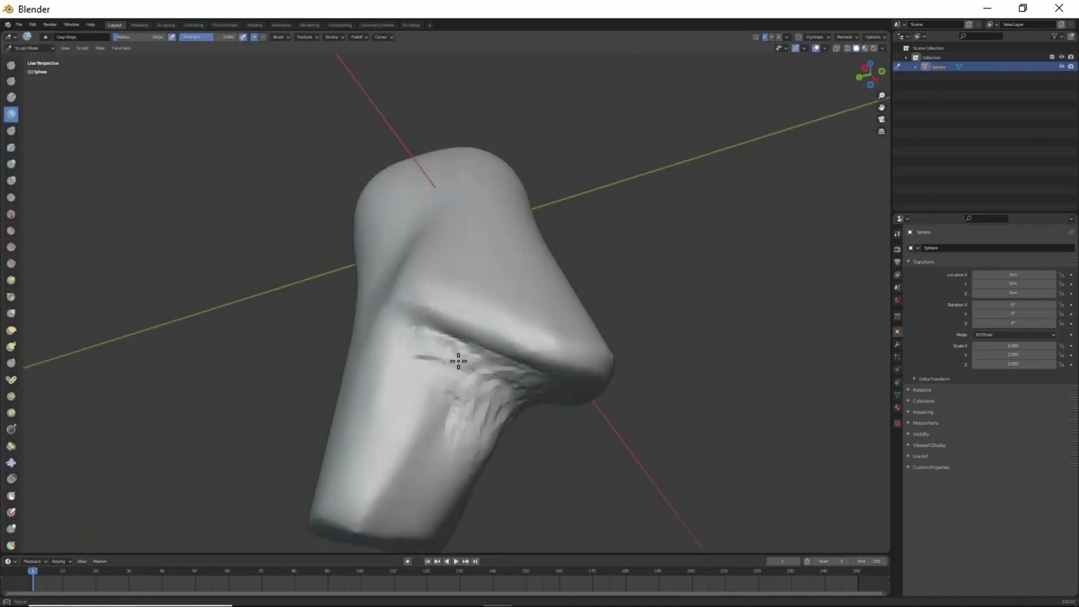
mouse_move(519, 412)
middle_mouse_down()
mouse_move(617, 357)
mouse_move(534, 362)
mouse_move(542, 445)
mouse_move(518, 434)
mouse_move(582, 313)
middle_mouse_up()
Step: Carve sharp creases beside the nose wings with Draw Sharp
key("shift+x")
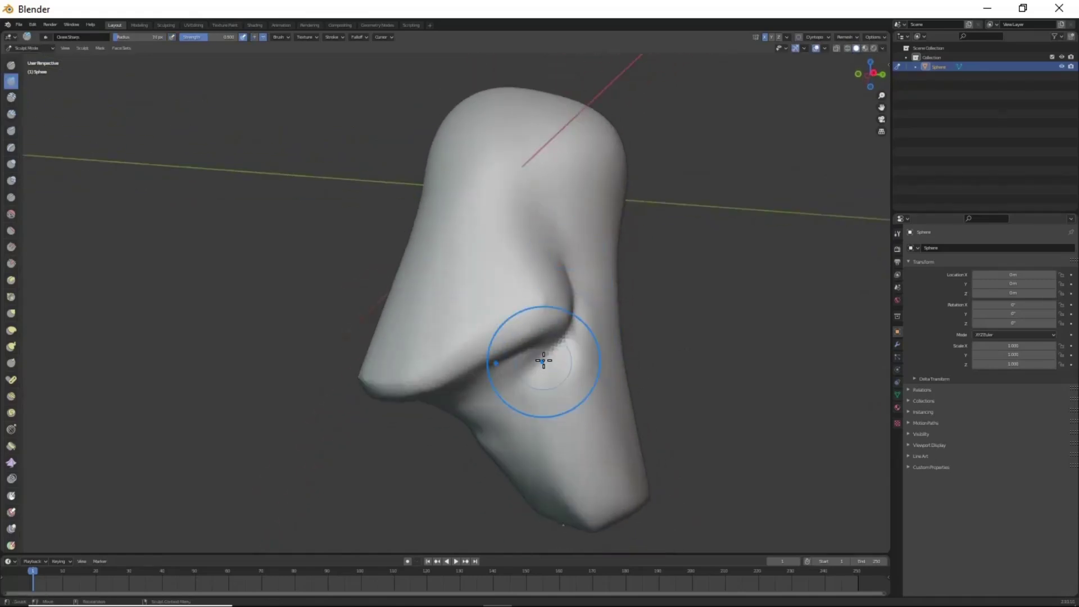
mouse_move(544, 361)
middle_mouse_down()
mouse_move(609, 357)
mouse_move(571, 431)
mouse_move(571, 371)
middle_mouse_up()
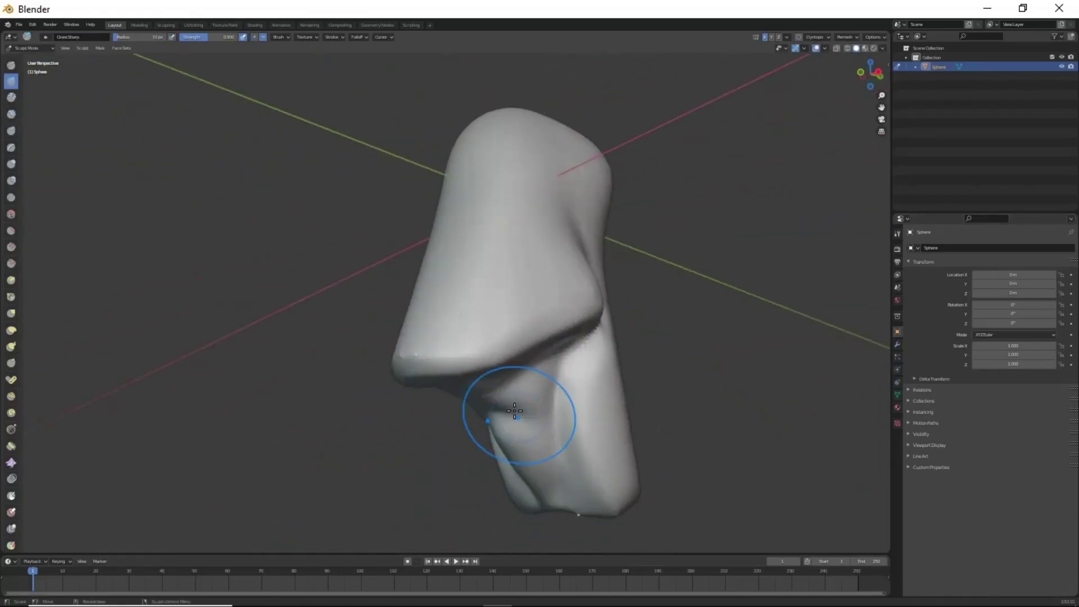
mouse_move(514, 411)
middle_mouse_down()
mouse_move(501, 361)
mouse_move(574, 392)
mouse_move(707, 378)
mouse_move(570, 277)
mouse_move(542, 320)
middle_mouse_up()
scroll(570, 277, "up", 3)
Step: Mask and invert the side of the head, grab out a pointed ear, then clear the mask
key("m")
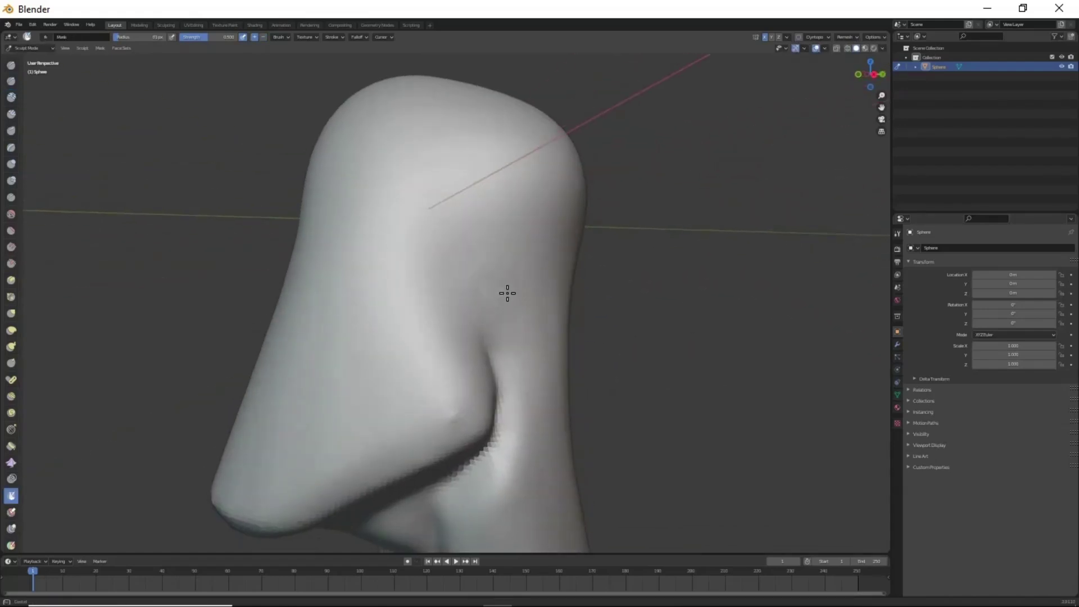
key("a")
left_click(470, 356)
key("g")
middle_click_drag(470, 356, 637, 250)
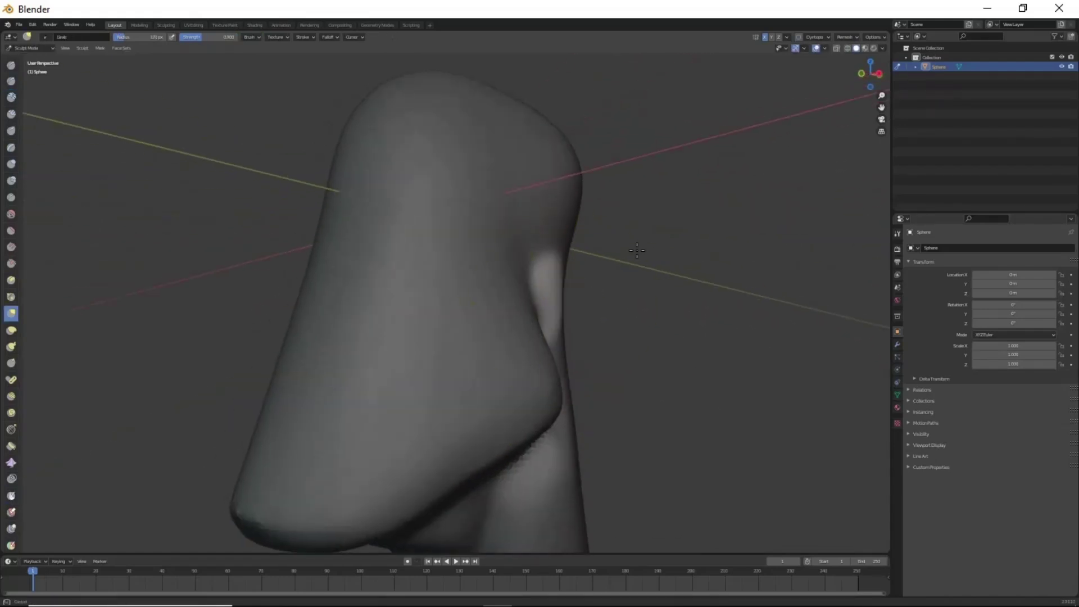
mouse_move(572, 352)
middle_mouse_down()
mouse_move(609, 361)
mouse_move(580, 301)
mouse_move(646, 427)
mouse_move(688, 402)
mouse_move(529, 397)
mouse_move(495, 450)
middle_mouse_up()
key("alt+m")
key("c")
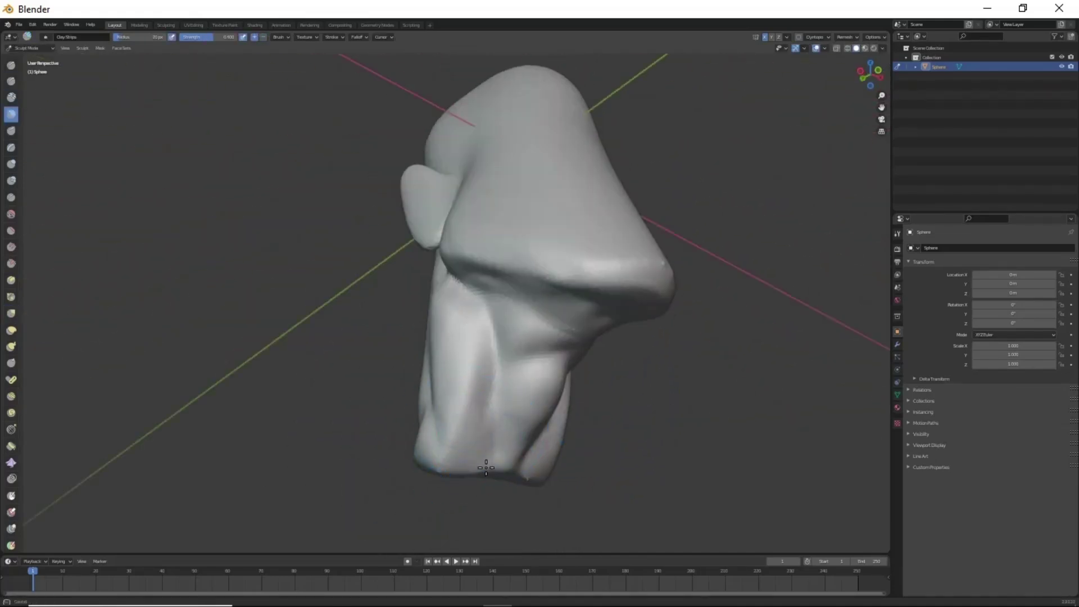
key("g")
mouse_move(453, 370)
middle_mouse_down()
mouse_move(445, 440)
mouse_move(508, 428)
mouse_move(508, 414)
mouse_move(462, 457)
mouse_move(500, 474)
mouse_move(463, 432)
mouse_move(638, 453)
mouse_move(590, 337)
mouse_move(549, 352)
mouse_move(465, 313)
mouse_move(491, 281)
mouse_move(451, 262)
middle_mouse_up()
Step: Carve the eye grooves with a 70 px Draw Sharp brush and close in on the nose
key("shift+x")
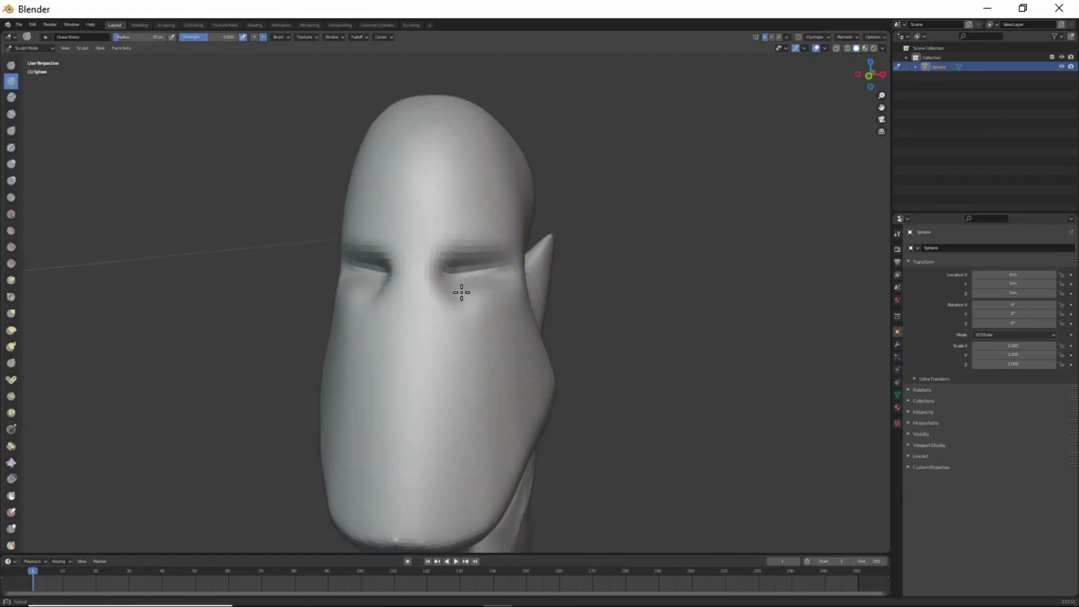
left_click_drag(461, 292, 450, 342)
key("g")
mouse_move(450, 342)
middle_mouse_down()
mouse_move(309, 330)
mouse_move(538, 383)
mouse_move(450, 329)
mouse_move(525, 335)
mouse_move(430, 259)
middle_mouse_up()
key("shift+x")
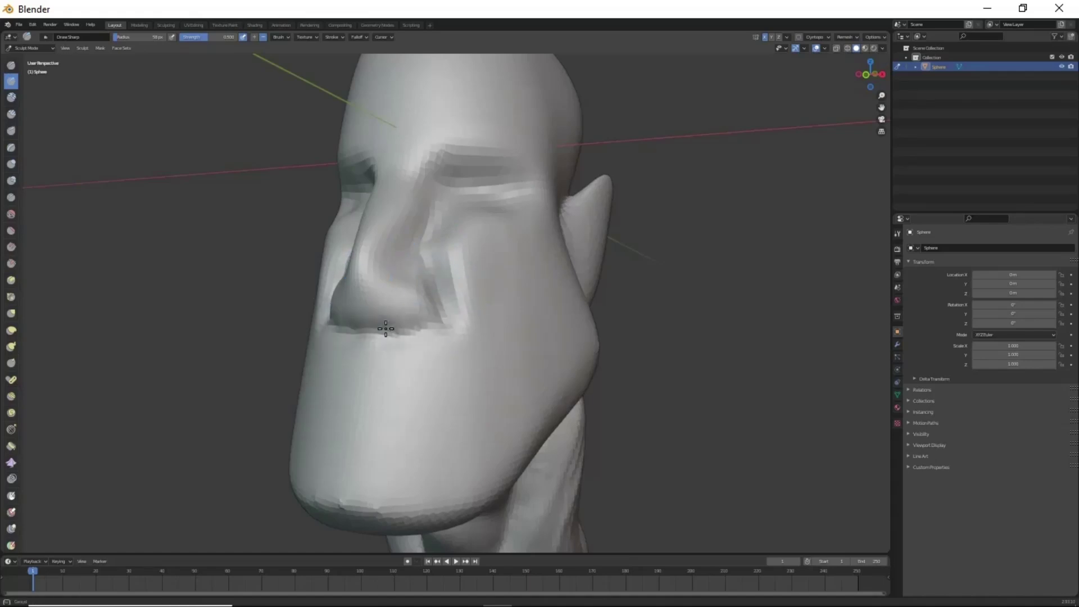
middle_click_drag(385, 328, 465, 311)
middle_click_drag(638, 286, 638, 249)
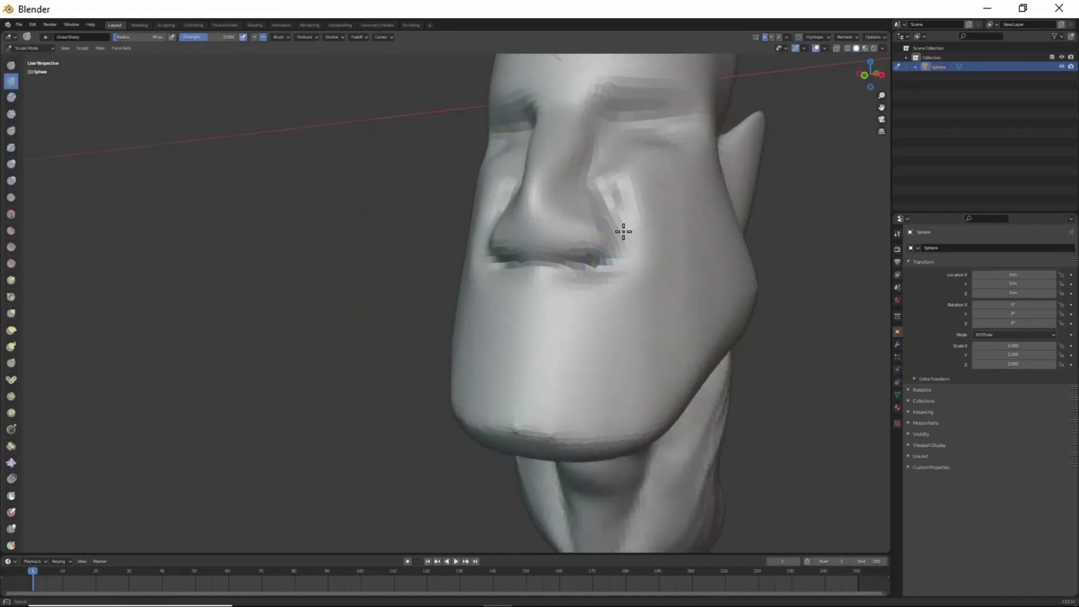
mouse_move(578, 288)
middle_mouse_down("ctrl")
mouse_move(599, 265)
mouse_move(559, 231)
middle_mouse_up("ctrl")
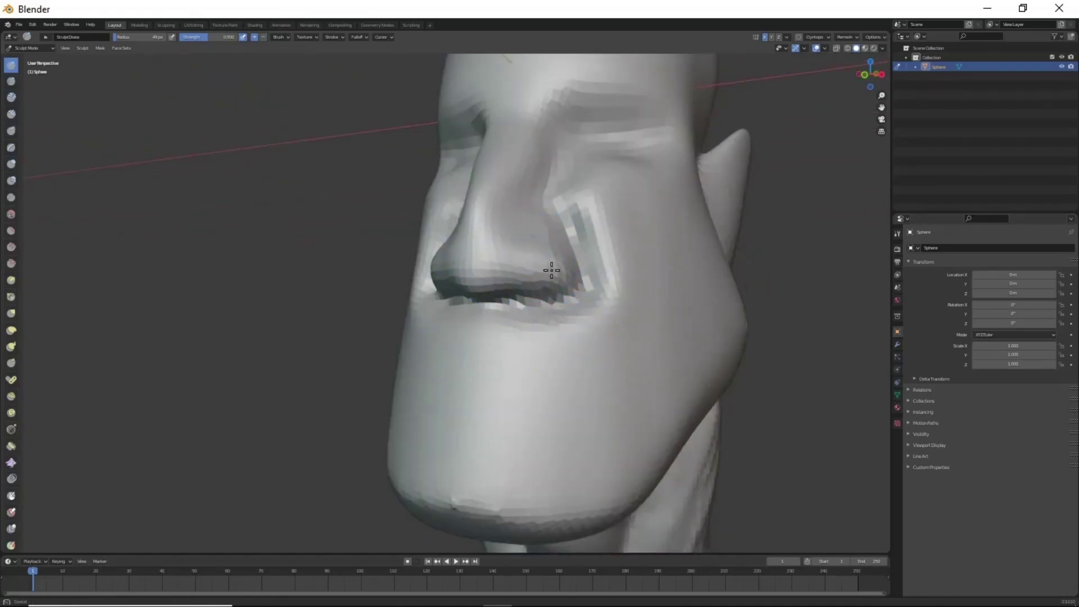
Step: Grab-pull the nostril and nose wing down into a rounder, fleshier nose
left_click_drag(569, 244, 568, 264)
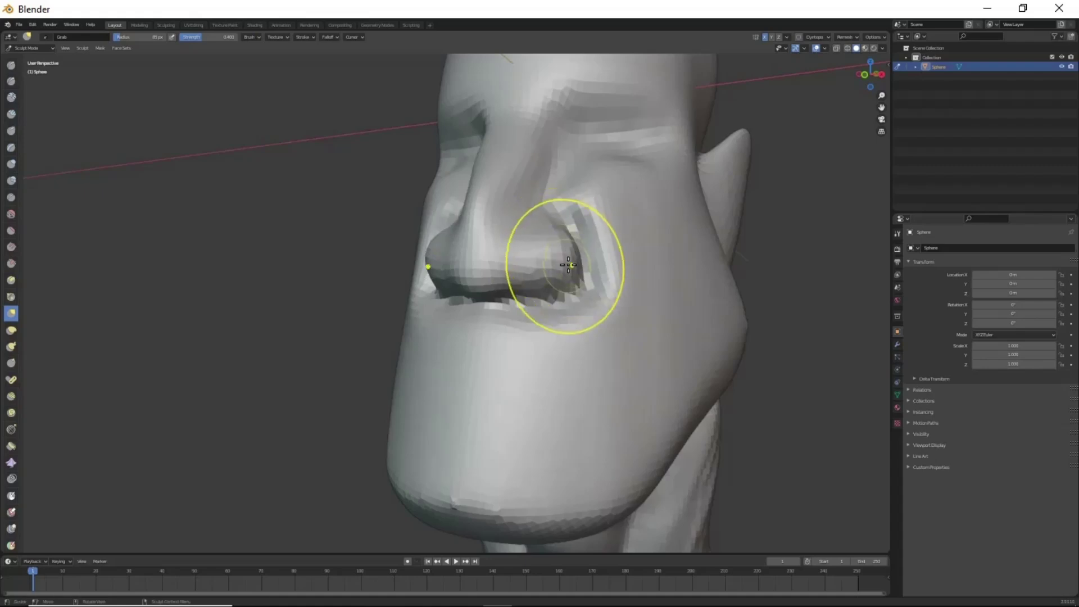
middle_click_drag(529, 284, 391, 269)
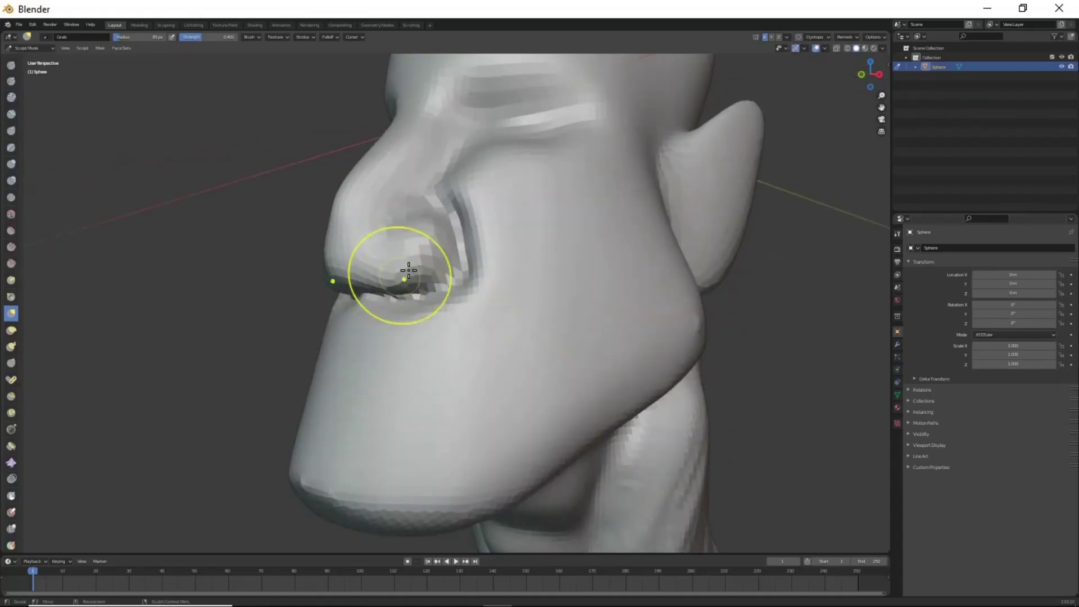
mouse_move(491, 316)
middle_mouse_down()
mouse_move(587, 373)
mouse_move(581, 378)
middle_mouse_up()
middle_click_drag(558, 327, 472, 291)
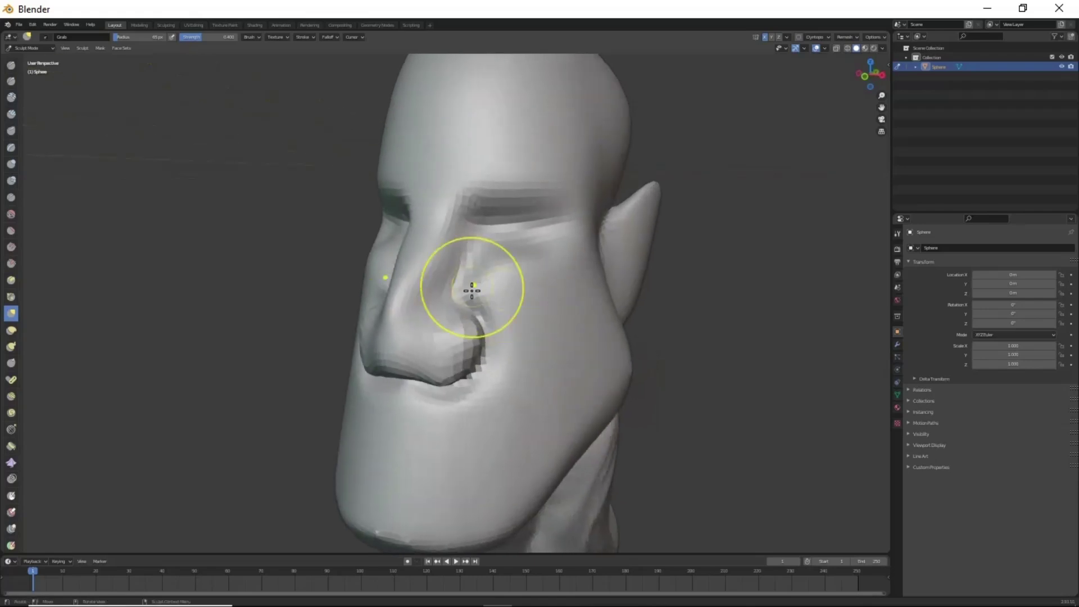
mouse_move(487, 313)
left_mouse_down()
mouse_move(458, 354)
mouse_move(465, 260)
mouse_move(415, 340)
mouse_move(470, 318)
left_mouse_up()
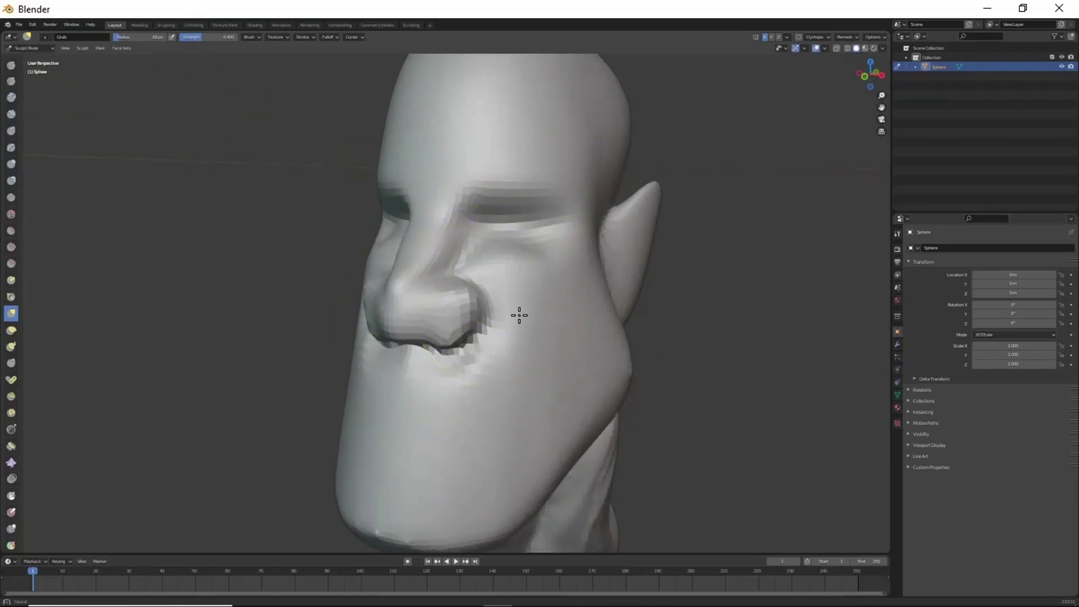
mouse_move(540, 422)
middle_mouse_down()
mouse_move(590, 410)
mouse_move(492, 330)
middle_mouse_up()
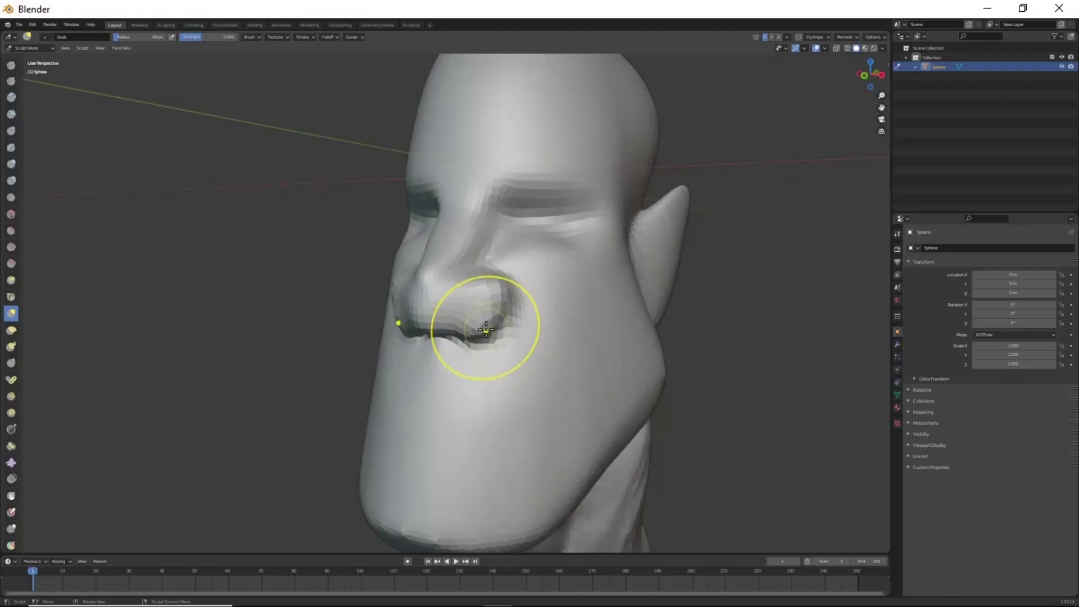
mouse_move(486, 329)
left_mouse_down()
mouse_move(475, 318)
mouse_move(516, 336)
left_mouse_up()
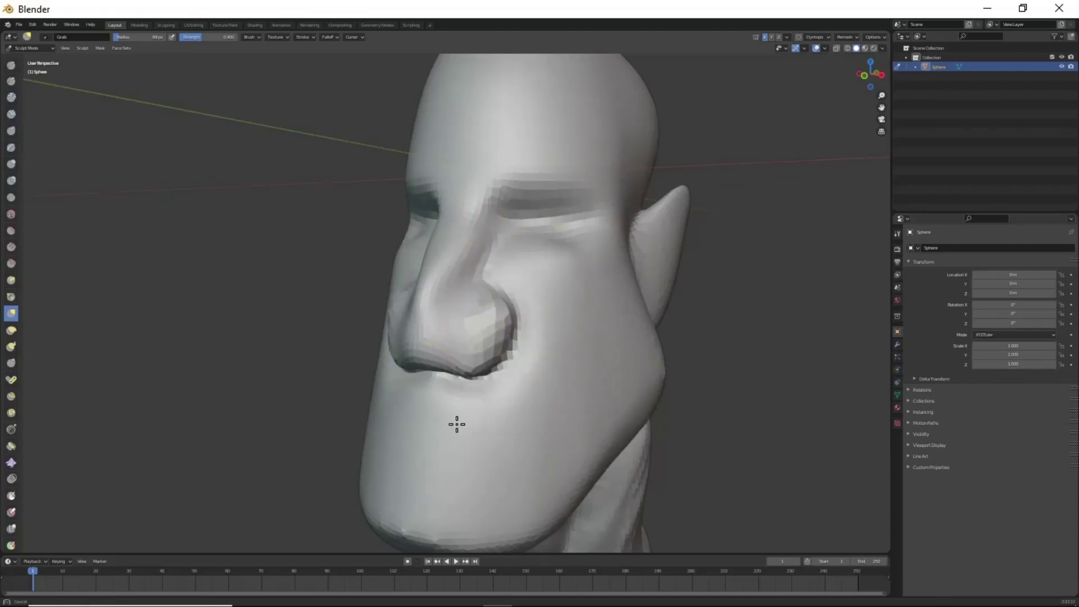
scroll(456, 425, "down", 5)
mouse_move(457, 424)
middle_mouse_down()
mouse_move(562, 392)
mouse_move(607, 433)
mouse_move(548, 386)
mouse_move(532, 448)
mouse_move(517, 361)
middle_mouse_up()
Step: Resize the brush to 140 px and switch to Draw Sharp for the nostril crease
key("f")
left_click(554, 373)
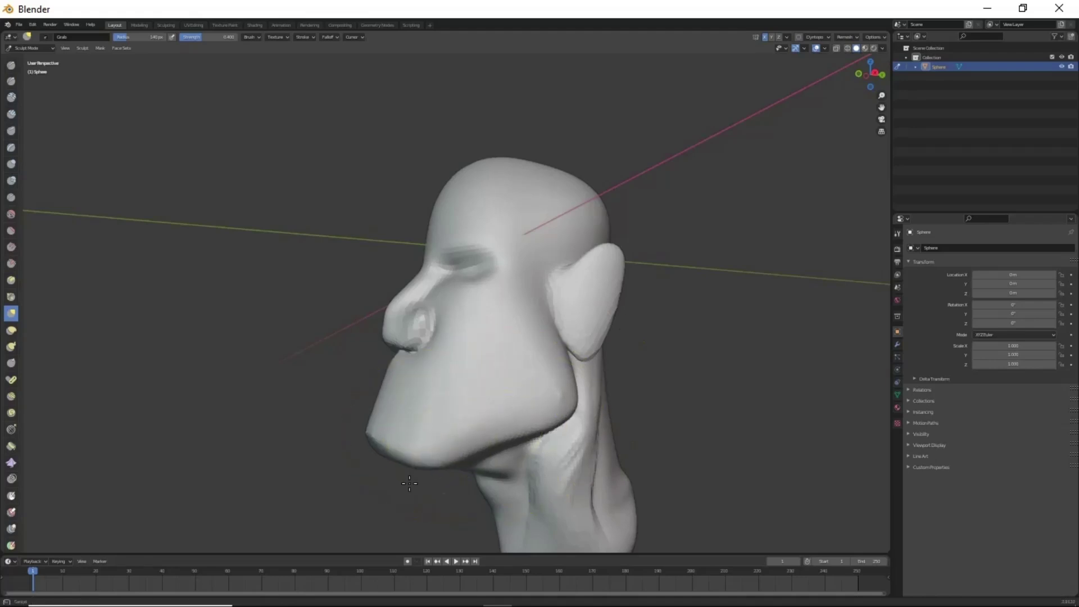
mouse_move(554, 450)
middle_mouse_down()
mouse_move(590, 421)
mouse_move(650, 422)
mouse_move(590, 277)
mouse_move(499, 354)
middle_mouse_up()
scroll(499, 354, "up", 3)
scroll(532, 336, "up", 3)
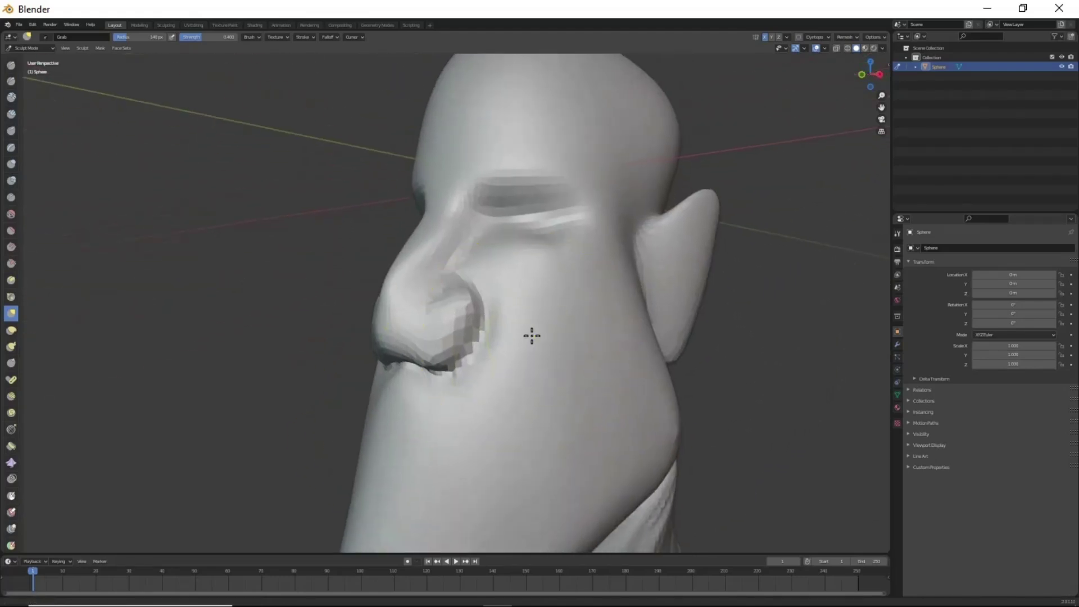
key("x")
middle_click_drag(586, 400, 507, 275)
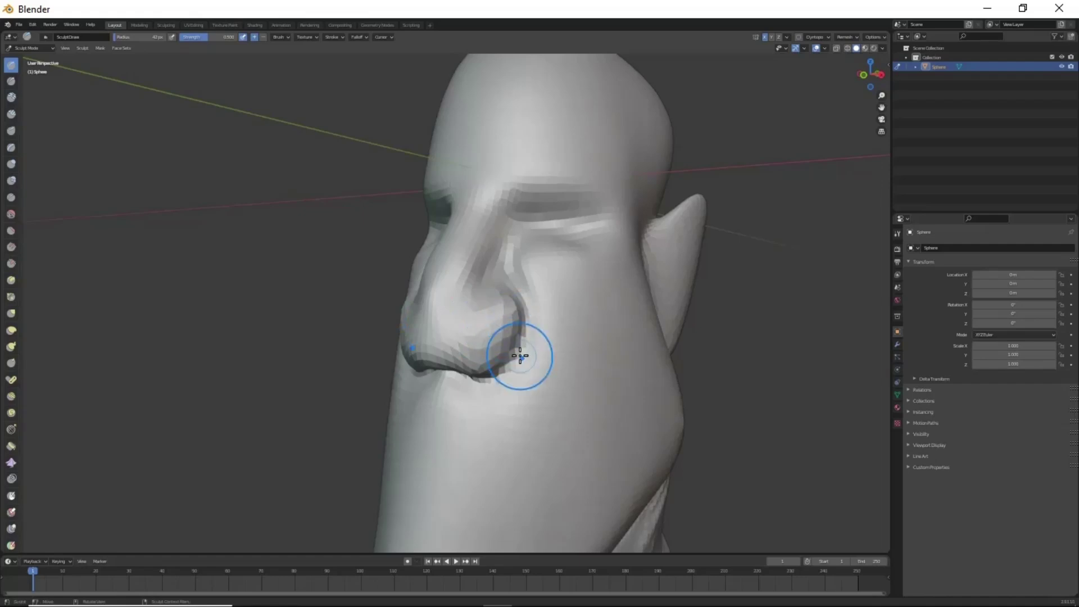
Step: Grab-pull the chin, jaw and cheek down-left below the ear into a jutting wedge
mouse_move(520, 355)
middle_mouse_down()
mouse_move(561, 346)
mouse_move(615, 310)
middle_mouse_up()
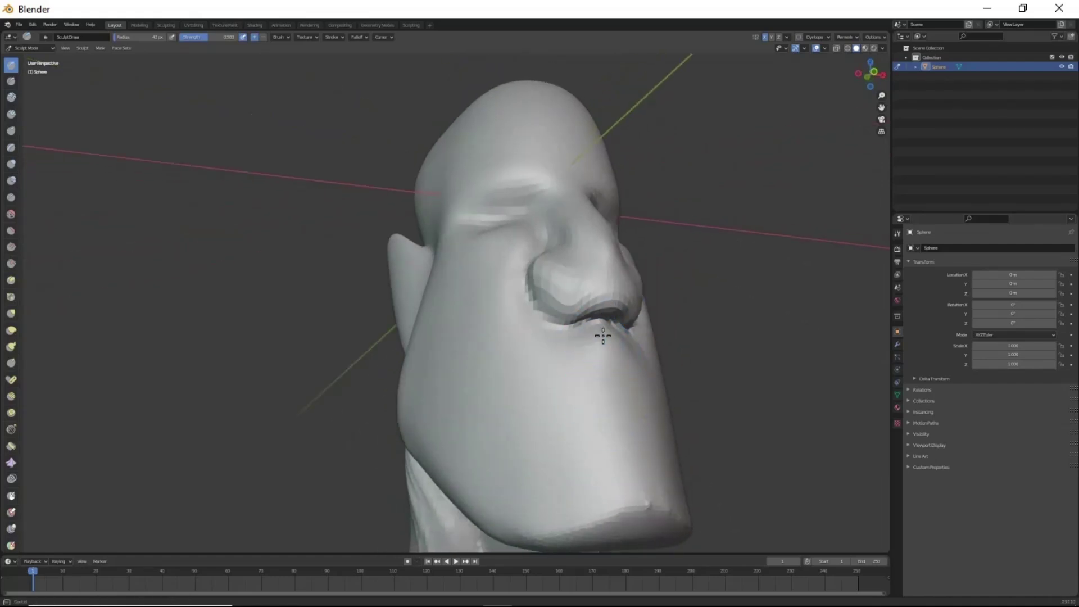
middle_click_drag(620, 383, 553, 343)
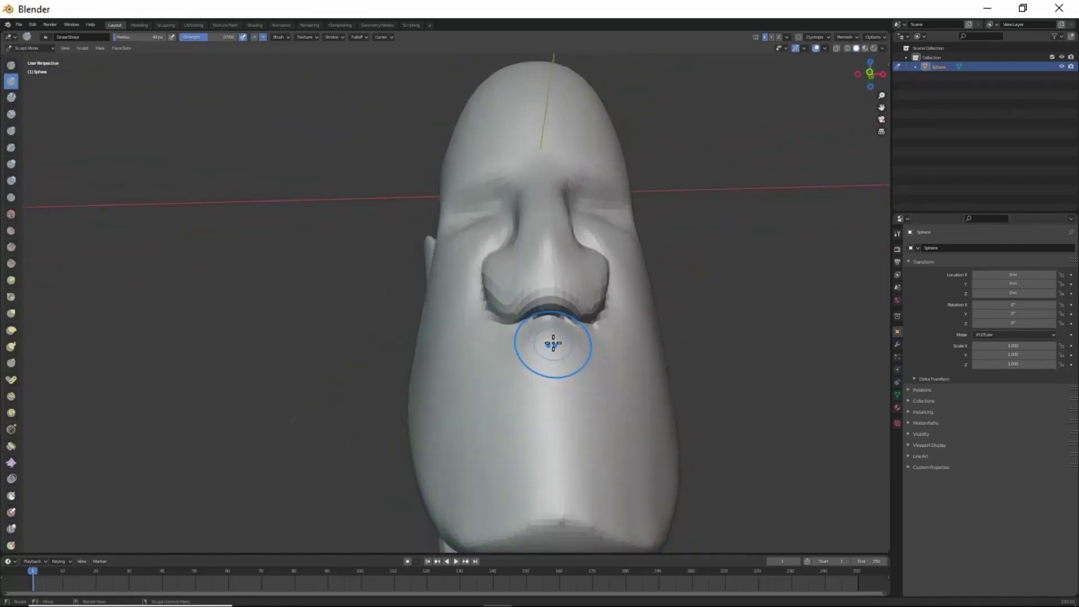
mouse_move(576, 401)
middle_mouse_down()
mouse_move(518, 337)
mouse_move(549, 364)
mouse_move(519, 366)
middle_mouse_up()
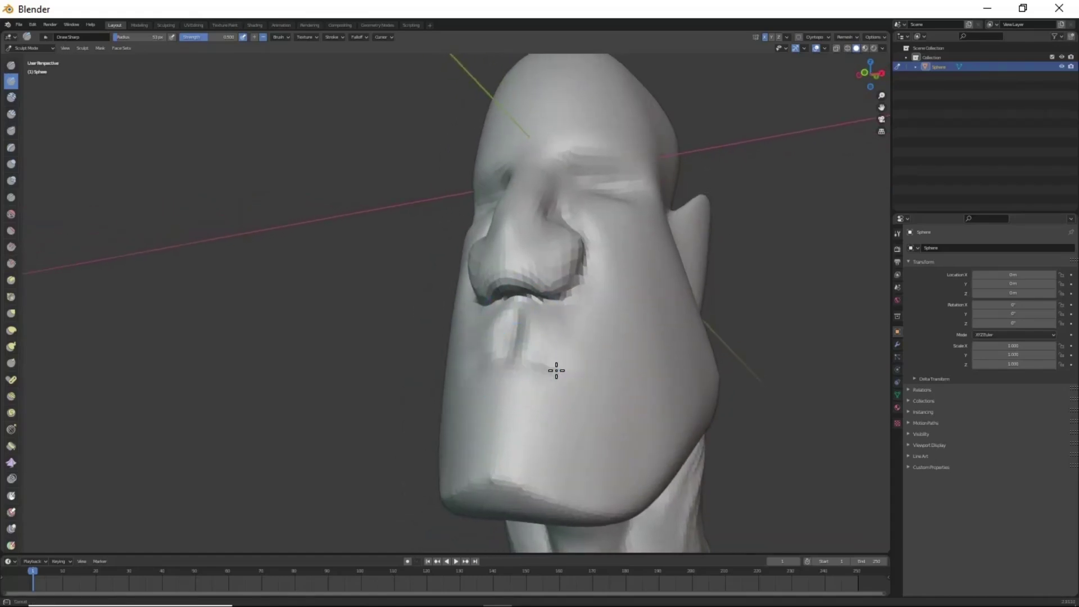
mouse_move(617, 374)
middle_mouse_down()
mouse_move(604, 385)
mouse_move(572, 370)
middle_mouse_up()
key("g")
scroll(568, 393, "down", 3)
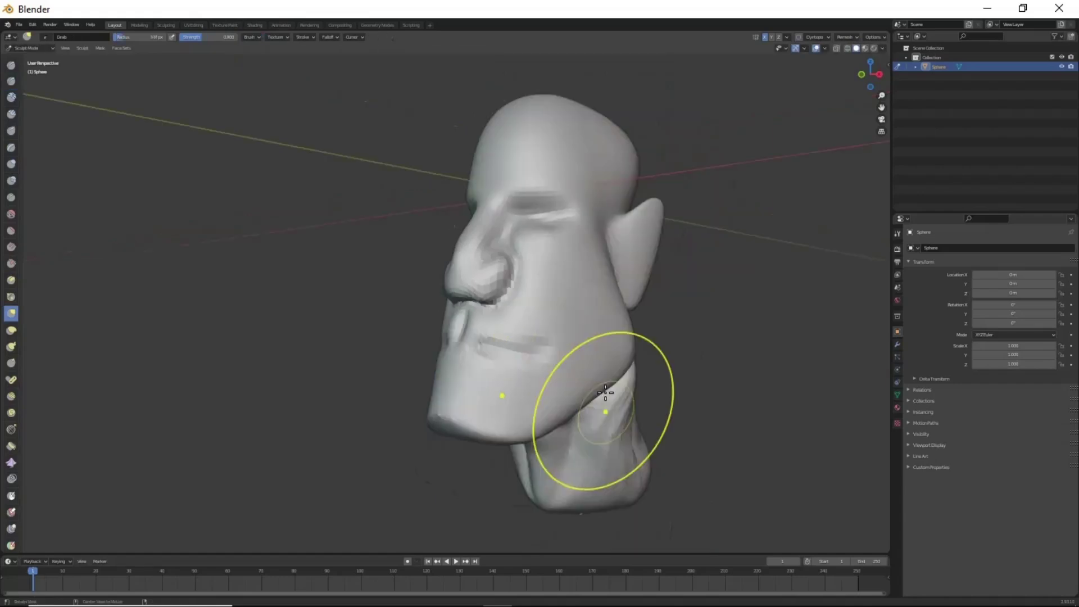
left_click_drag(534, 390, 445, 450)
middle_click_drag(523, 413, 541, 374)
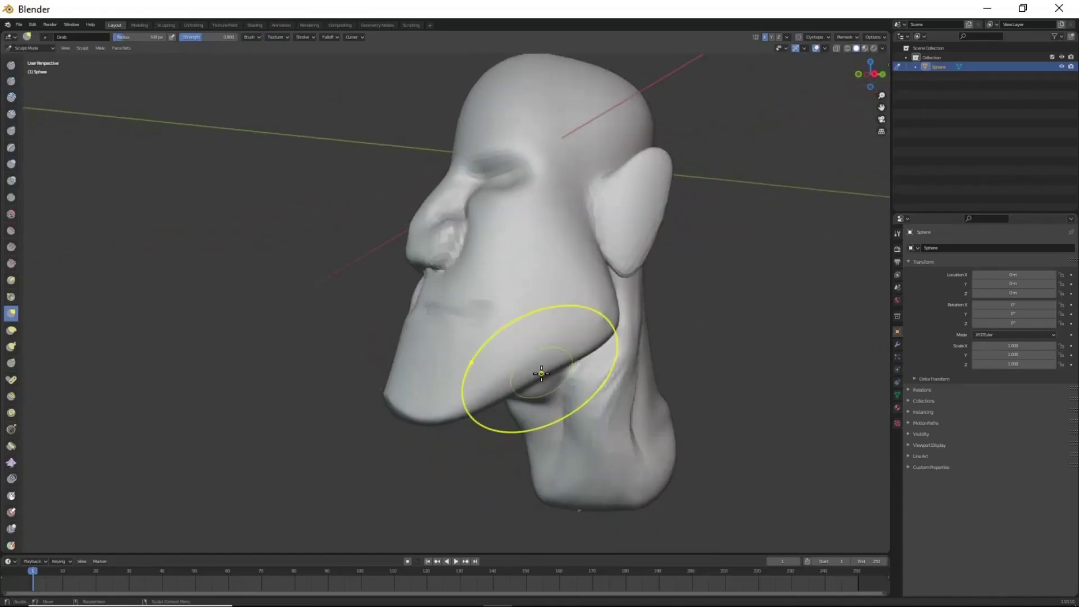
left_click_drag(600, 325, 591, 339)
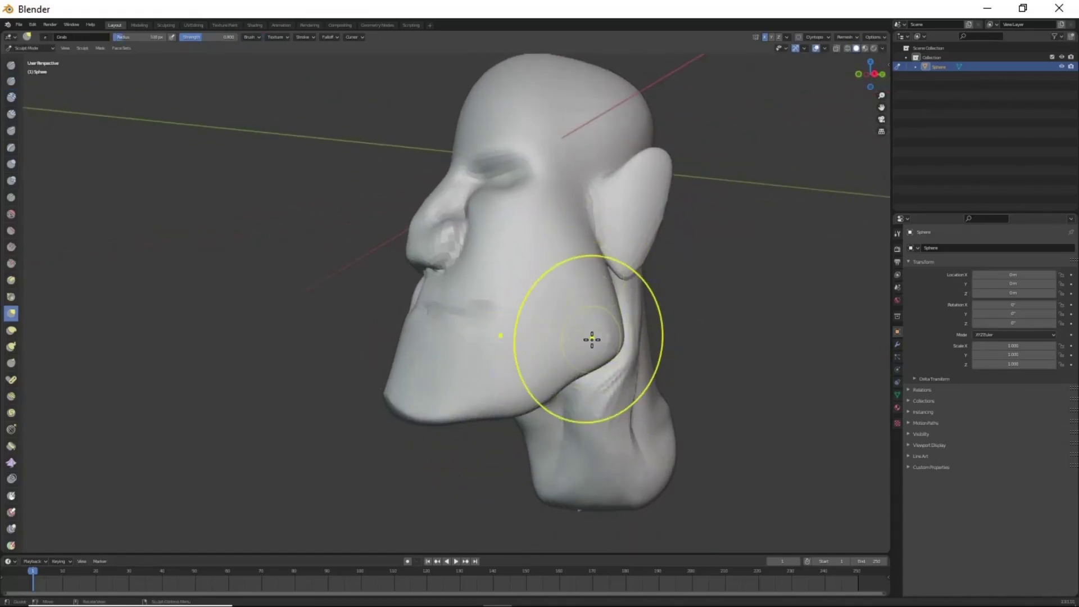
middle_click_drag(382, 417, 526, 368)
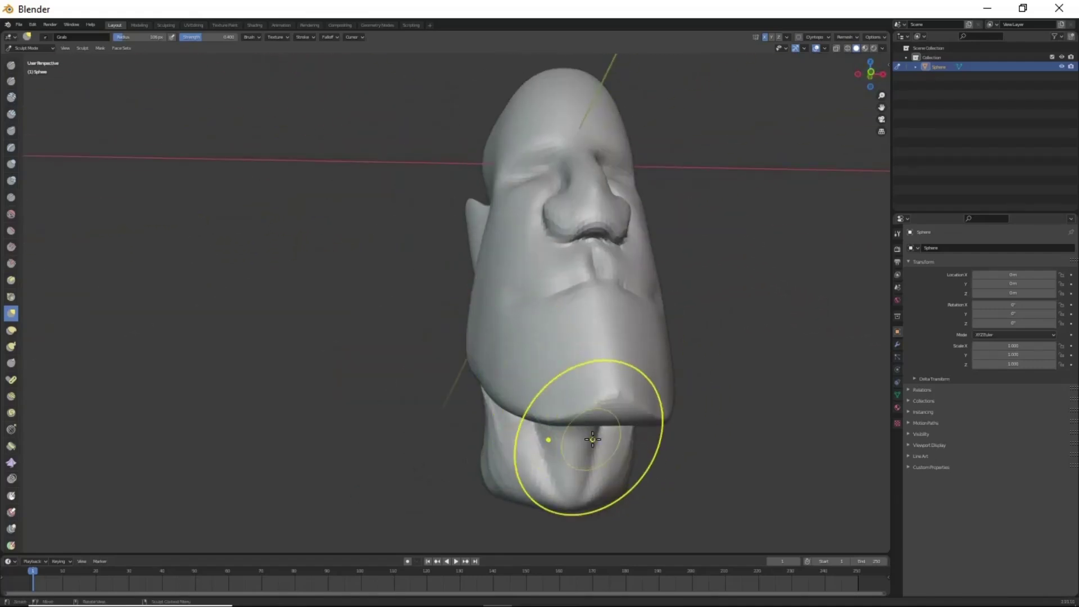
middle_click_drag(603, 428, 556, 383)
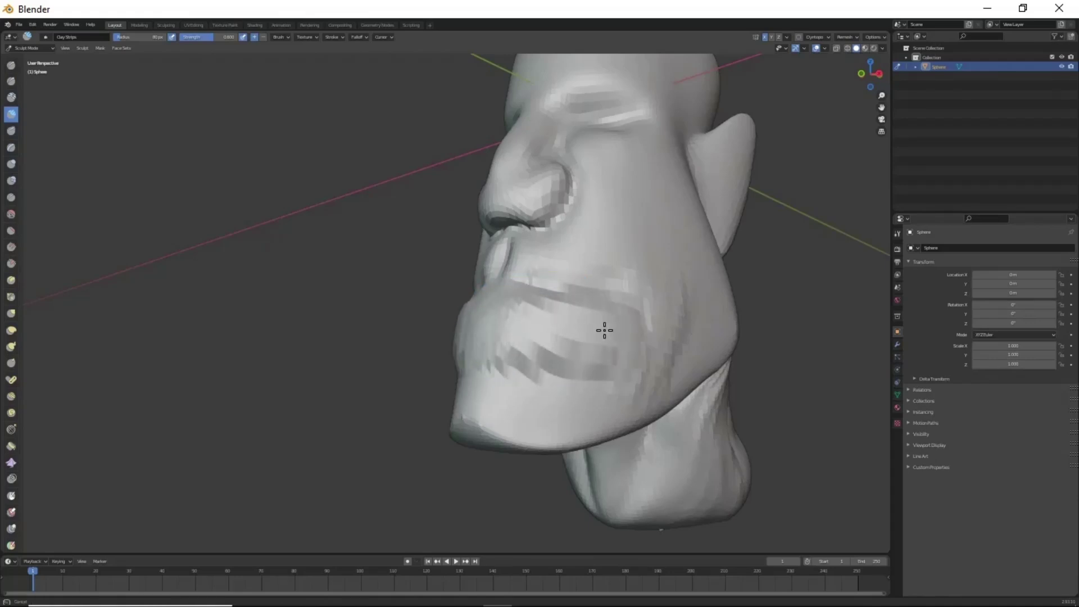
Step: Orbit and zoom around the lower face to inspect the jaw from several angles
middle_click_drag(590, 369, 587, 310)
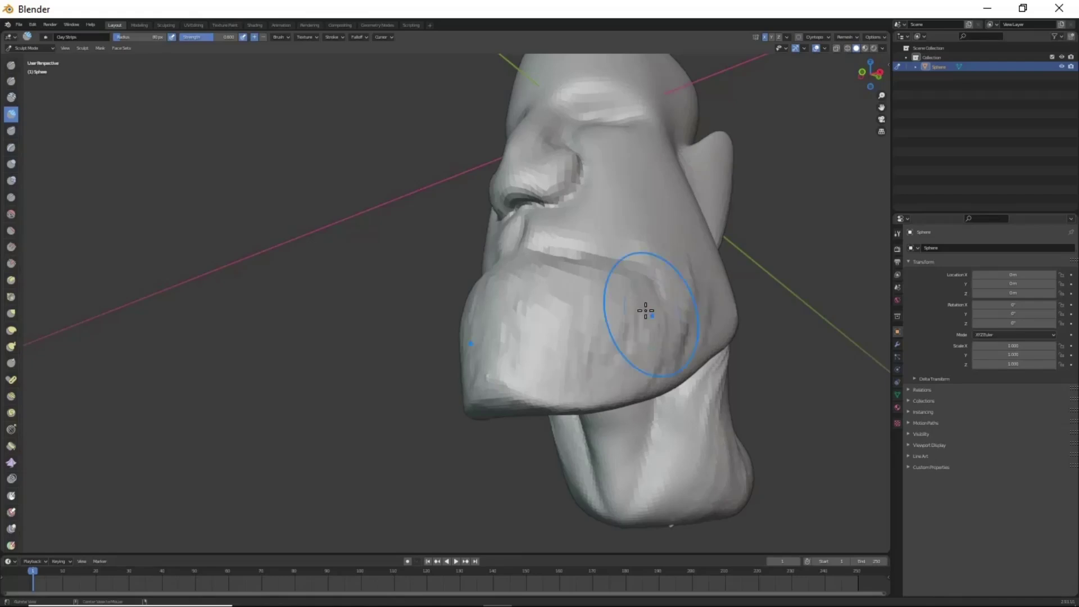
middle_click_drag(645, 311, 669, 261)
mouse_move(586, 245)
middle_mouse_down()
mouse_move(620, 298)
mouse_move(513, 352)
middle_mouse_up()
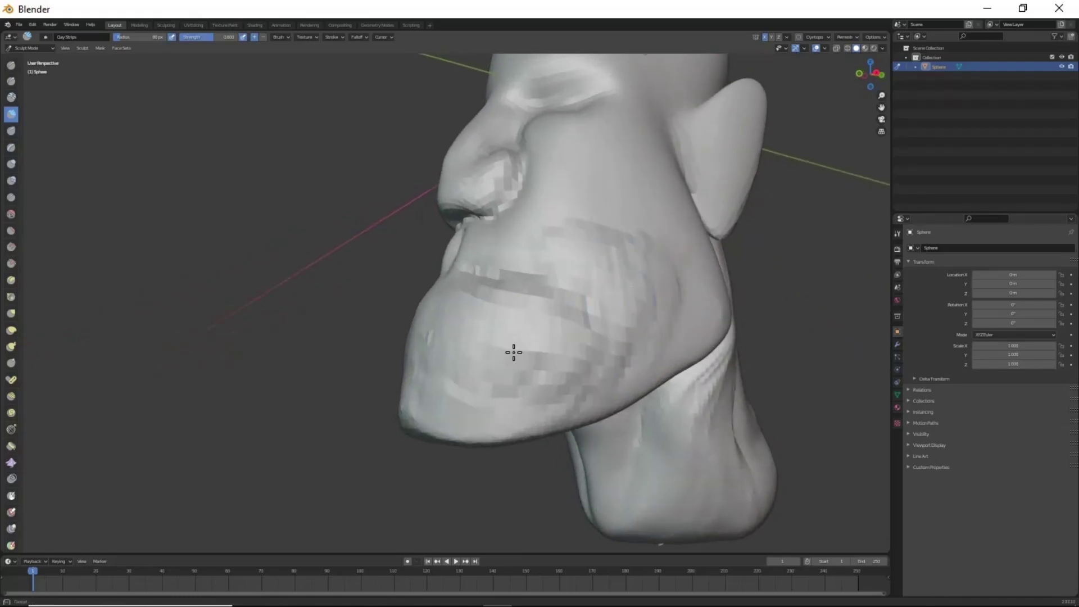
scroll(607, 335, "down", 3)
middle_click_drag(607, 334, 614, 311)
scroll(614, 311, "up", 3)
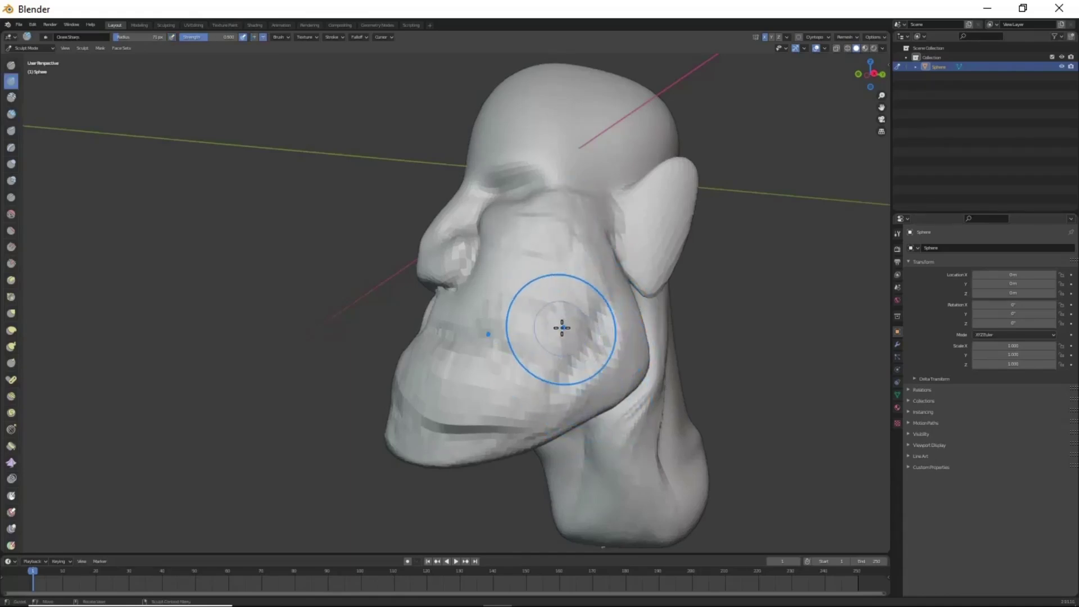
middle_click_drag(571, 333, 554, 304)
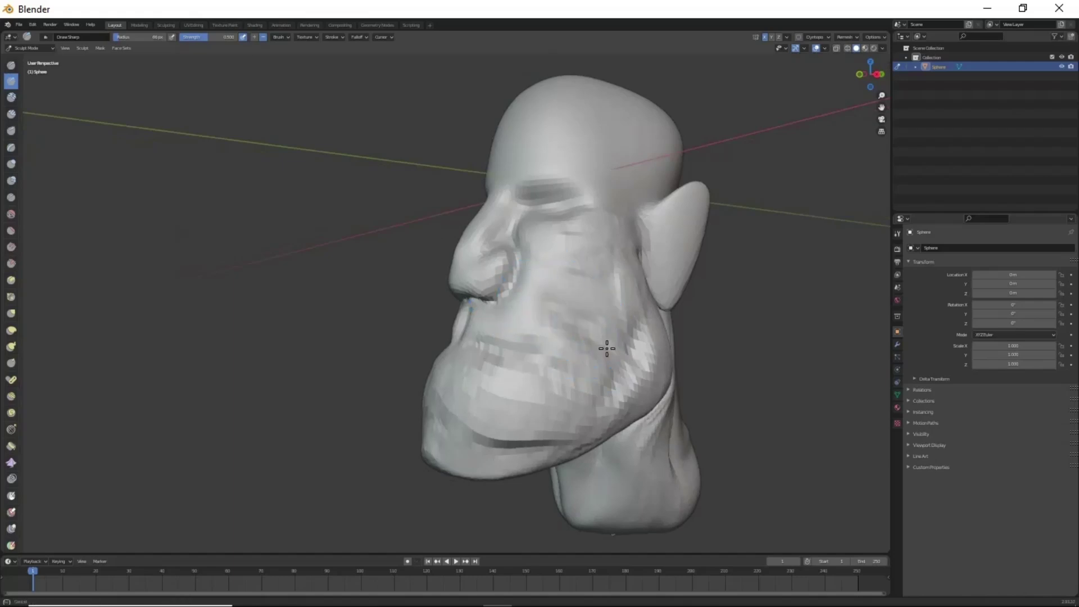
scroll(607, 349, "down", 3)
mouse_move(607, 349)
middle_mouse_down()
mouse_move(662, 380)
mouse_move(510, 402)
middle_mouse_up()
scroll(597, 386, "up", 3)
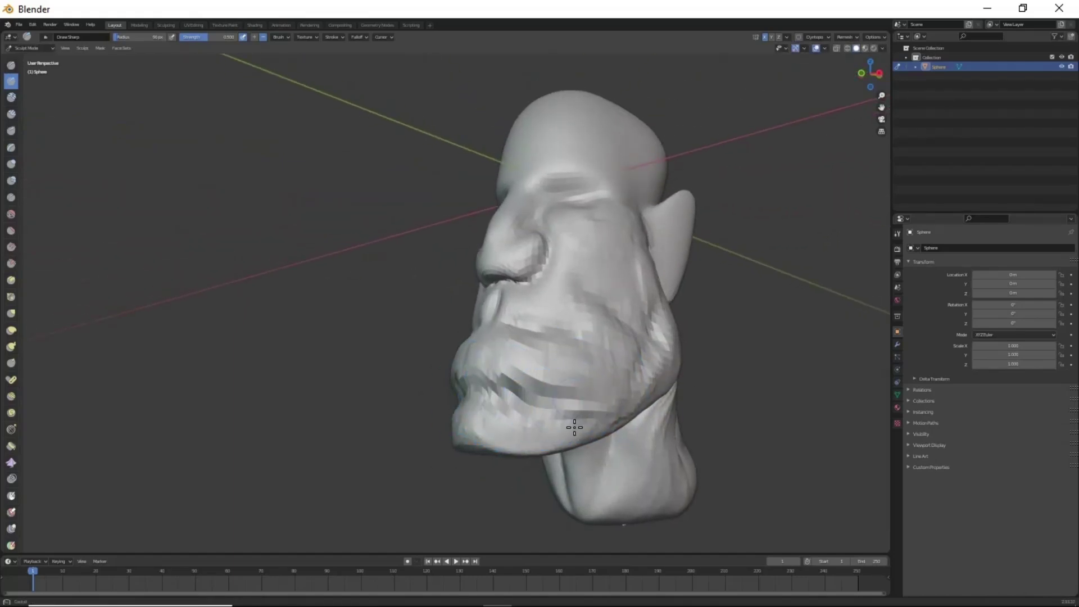
Step: Pull the chin down and round it off with the Grab brush
key("g")
mouse_move(575, 427)
middle_mouse_down()
mouse_move(590, 446)
mouse_move(599, 386)
middle_mouse_up()
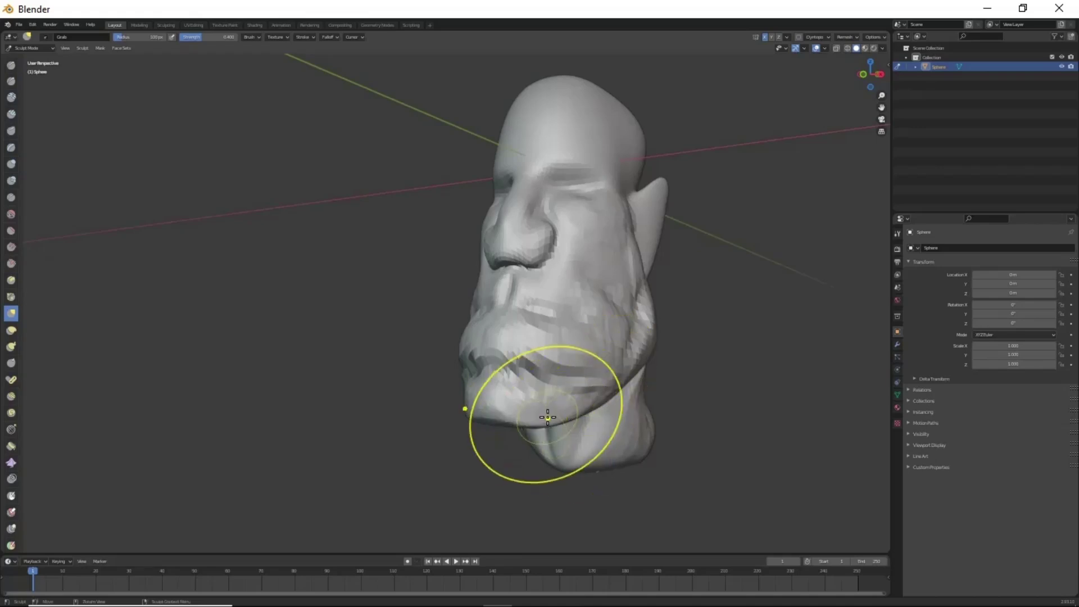
mouse_move(520, 431)
left_mouse_down()
mouse_move(585, 409)
mouse_move(578, 438)
left_mouse_up()
mouse_move(604, 430)
middle_mouse_down()
mouse_move(669, 448)
mouse_move(588, 436)
middle_mouse_up()
scroll(605, 433, "up", 2)
Step: Switch to Draw Sharp for the mouth crease and show the view sidebar
key("x")
middle_click_drag(569, 401, 585, 424)
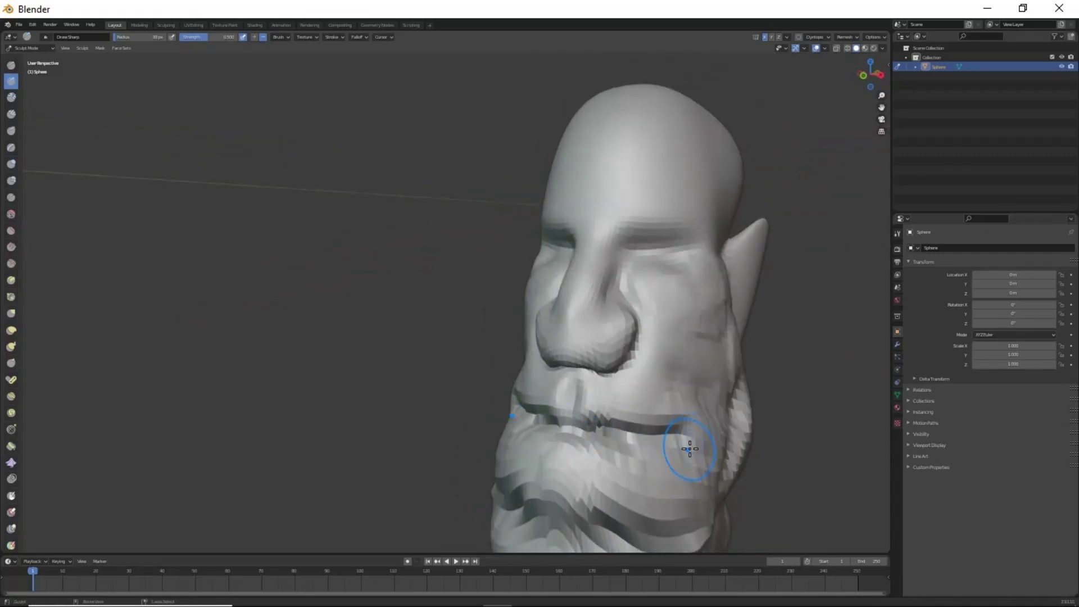
mouse_move(534, 453)
middle_mouse_down()
mouse_move(676, 460)
mouse_move(542, 386)
middle_mouse_up()
scroll(542, 386, "up", 2)
key("n")
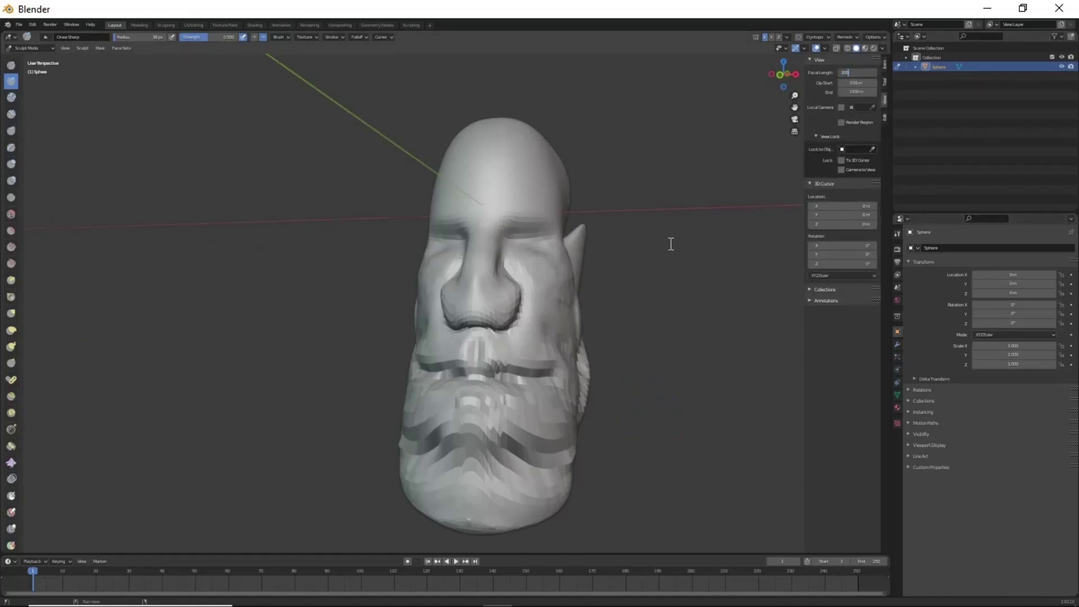
Step: Set the viewport focal length to 200 and hide the sidebar
key("Return")
key("n")
scroll(559, 221, "down", 3)
scroll(614, 337, "down", 3)
scroll(593, 331, "up", 2)
mouse_move(614, 338)
middle_mouse_down()
mouse_move(594, 331)
mouse_move(590, 258)
middle_mouse_up()
Step: Enlarge the brush to about 70 px, smooth the inner ear groove and texture it with Clay Strips
key("f")
middle_click_drag(562, 366, 534, 337)
left_click(543, 259)
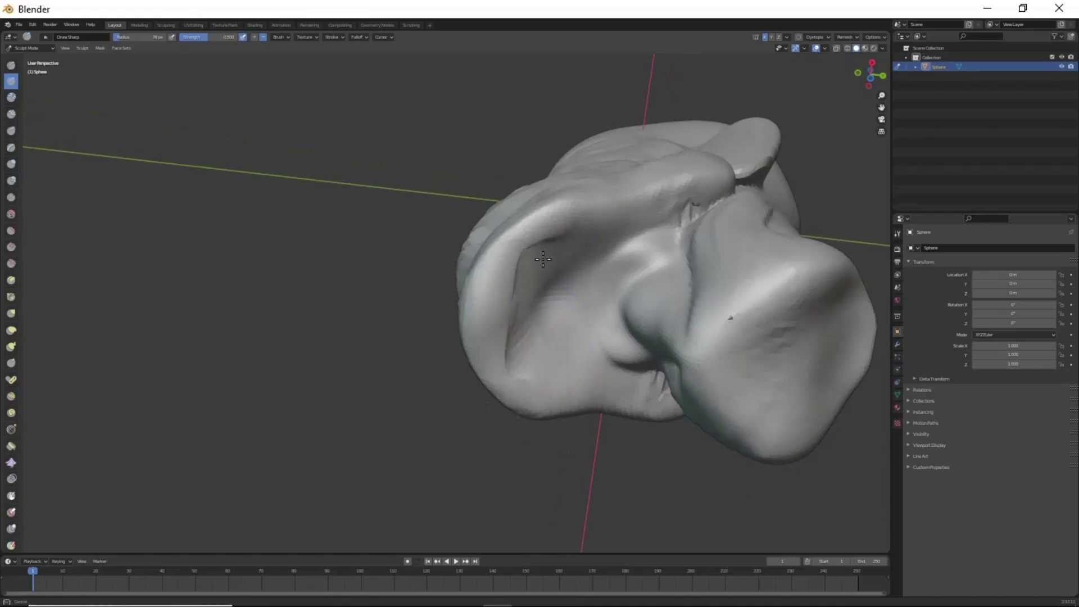
left_click_drag(542, 259, 656, 386, "shift")
key("x")
left_click_drag(559, 289, 599, 284)
key("c")
mouse_move(588, 331)
left_mouse_down()
mouse_move(614, 296)
mouse_move(616, 260)
mouse_move(681, 224)
mouse_move(664, 224)
left_mouse_up()
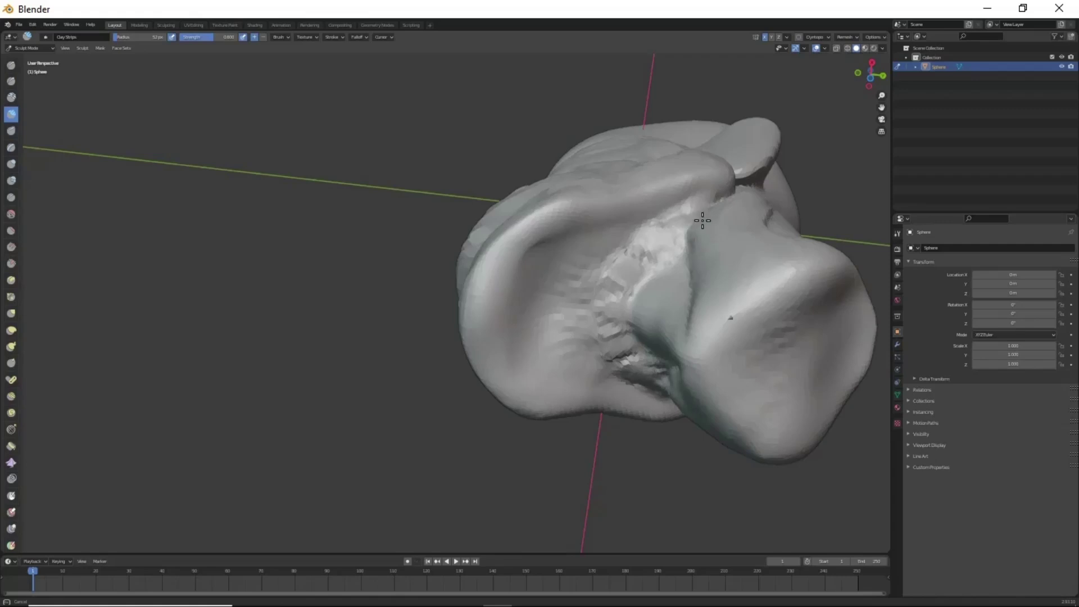
Step: Orbit from the ear round to the face and switch to Draw Sharp
mouse_move(565, 297)
middle_mouse_down()
mouse_move(614, 357)
mouse_move(604, 291)
mouse_move(639, 354)
mouse_move(557, 198)
middle_mouse_up()
scroll(603, 291, "down", 5)
key("shift+x")
scroll(600, 357, "up", 4)
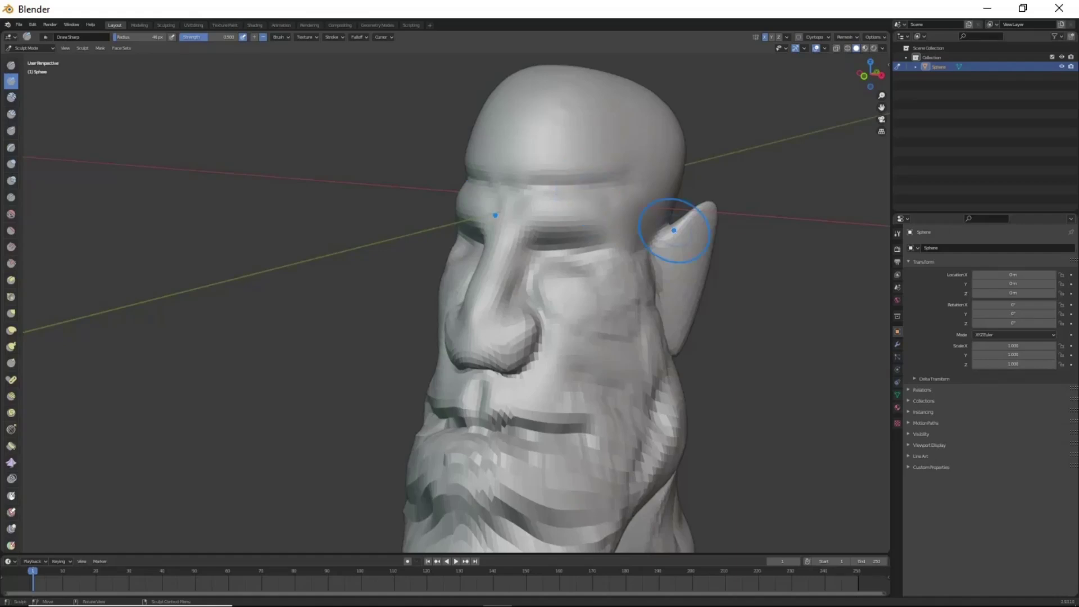
Step: Grab-pull the top of the head upward into a taller dome
mouse_move(583, 344)
middle_mouse_down()
mouse_move(606, 381)
mouse_move(564, 116)
middle_mouse_up()
key("g")
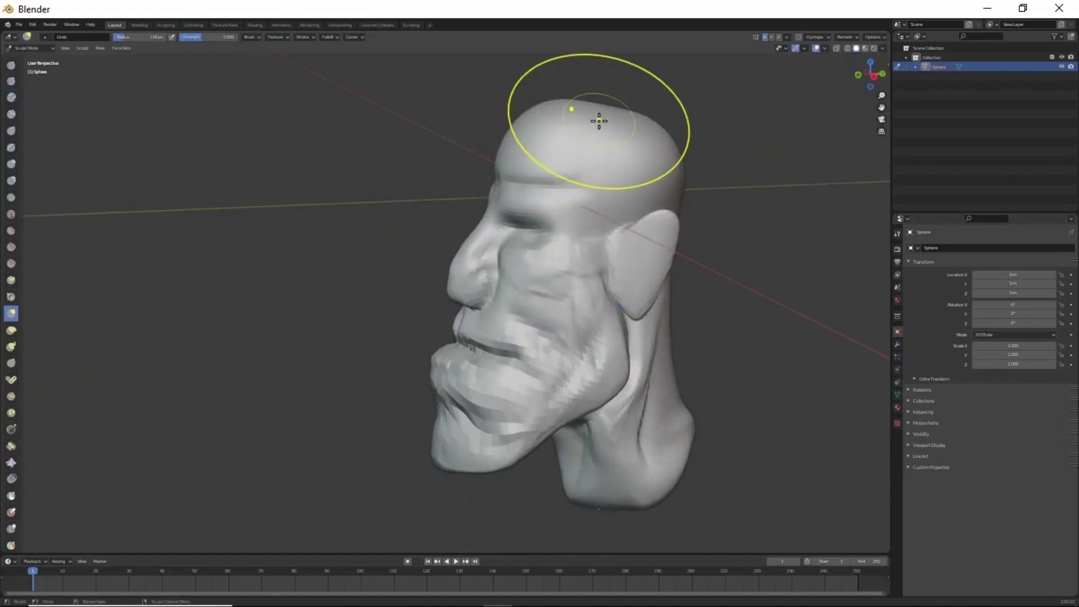
mouse_move(599, 121)
left_mouse_down()
mouse_move(631, 108)
mouse_move(562, 86)
mouse_move(626, 96)
left_mouse_up()
mouse_move(698, 120)
middle_mouse_down()
mouse_move(655, 150)
mouse_move(645, 217)
mouse_move(663, 193)
middle_mouse_up()
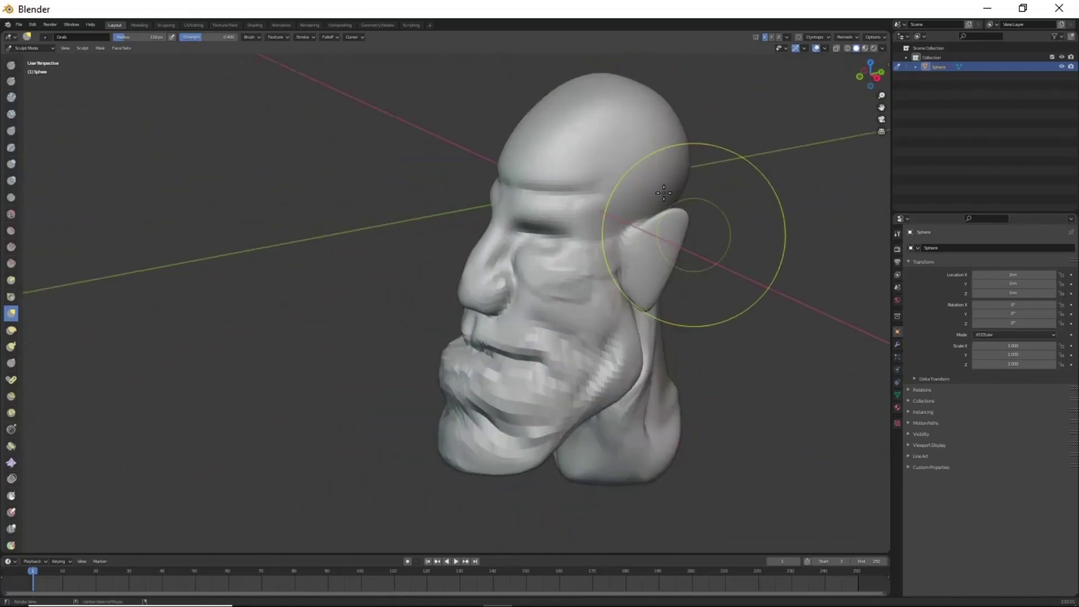
mouse_move(664, 147)
middle_mouse_down()
mouse_move(594, 112)
mouse_move(595, 146)
mouse_move(532, 183)
middle_mouse_up()
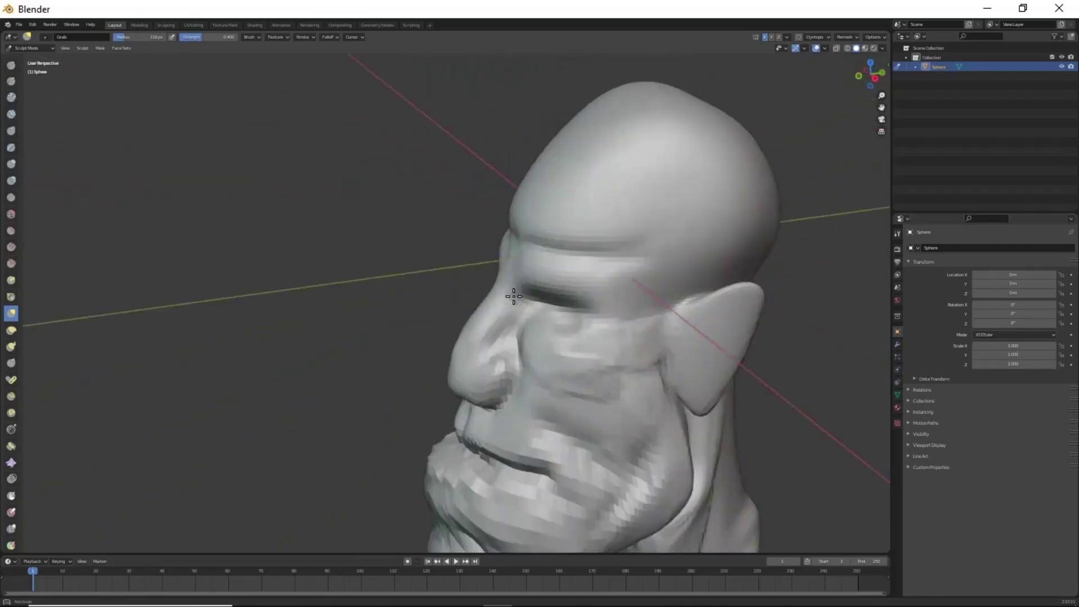
Step: Shrink the brush, inspect the nose from front and three-quarter views, and switch to Clay Strips
key("f")
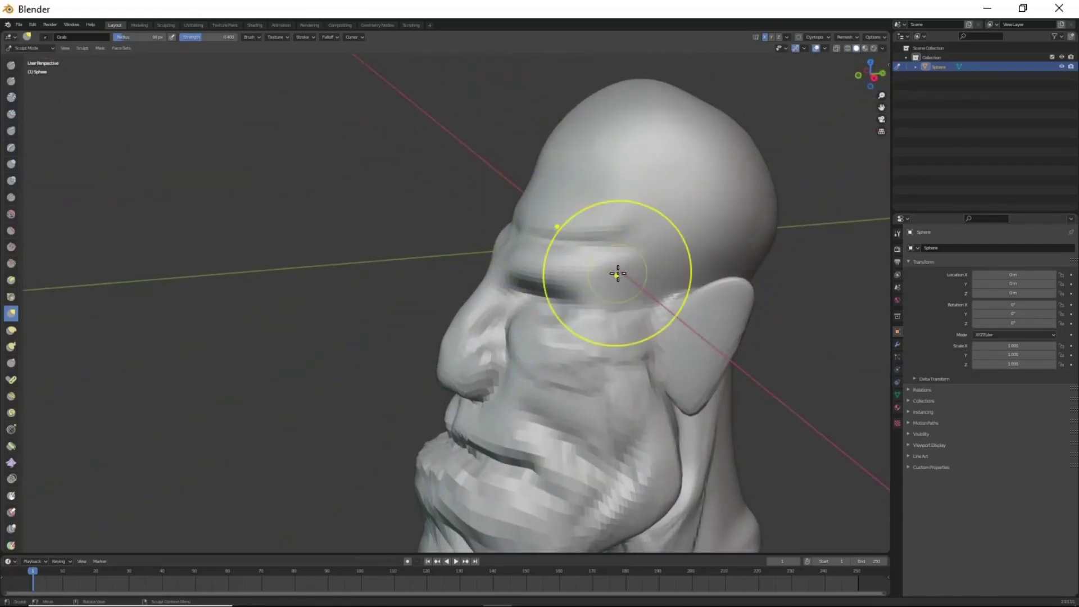
mouse_move(616, 272)
middle_mouse_down()
mouse_move(676, 255)
mouse_move(652, 250)
mouse_move(746, 314)
mouse_move(663, 303)
mouse_move(638, 313)
mouse_move(722, 385)
mouse_move(597, 335)
mouse_move(466, 313)
middle_mouse_up()
key("f")
left_click(580, 322)
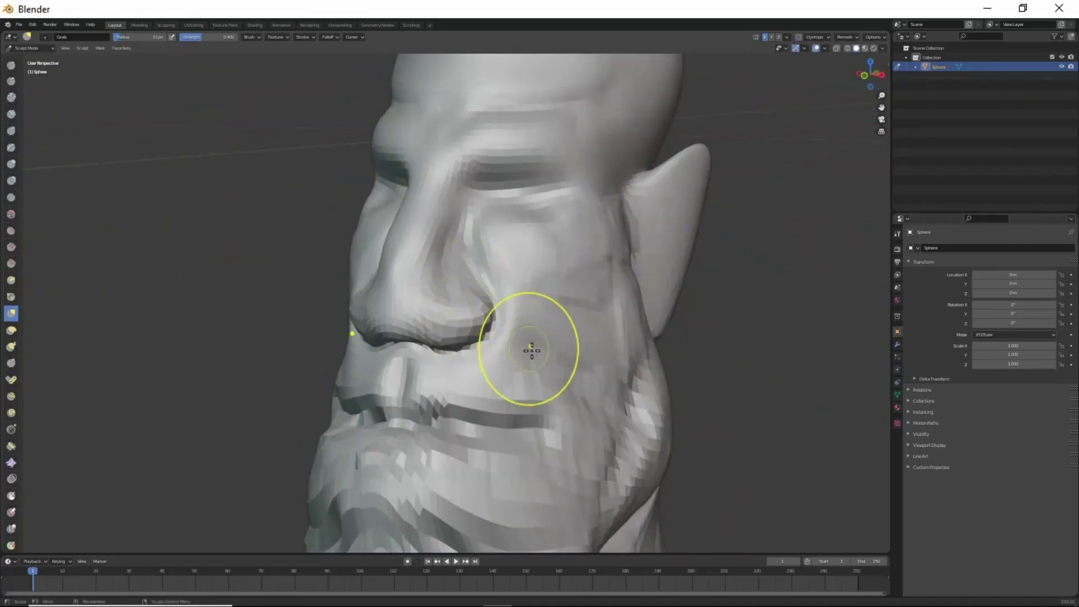
mouse_move(530, 349)
middle_mouse_down()
mouse_move(506, 291)
mouse_move(513, 314)
middle_mouse_up()
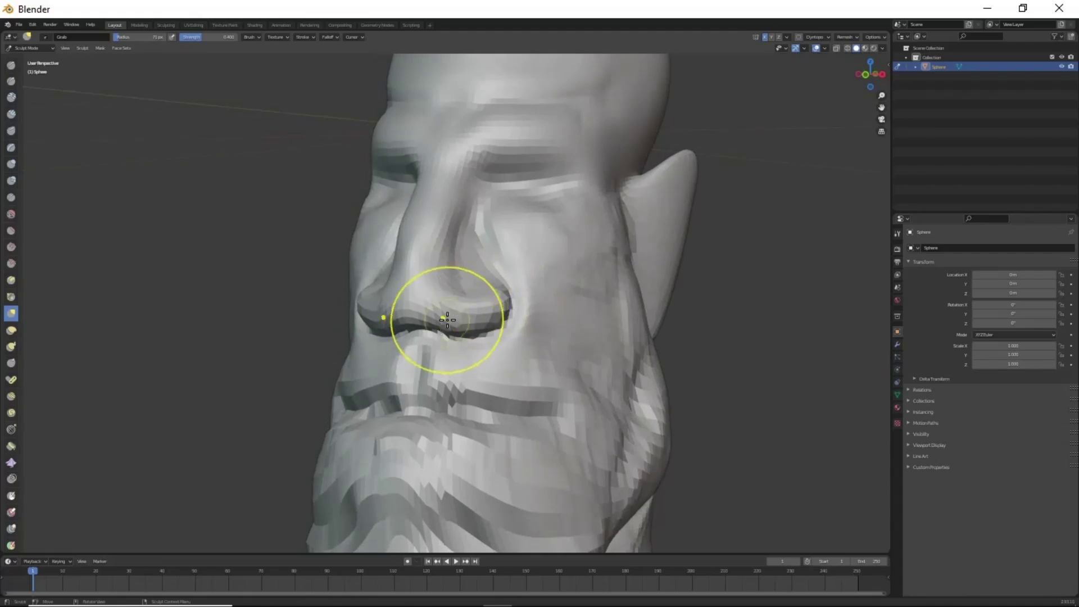
mouse_move(544, 365)
middle_mouse_down()
mouse_move(520, 349)
mouse_move(566, 301)
mouse_move(583, 366)
middle_mouse_up()
key("c")
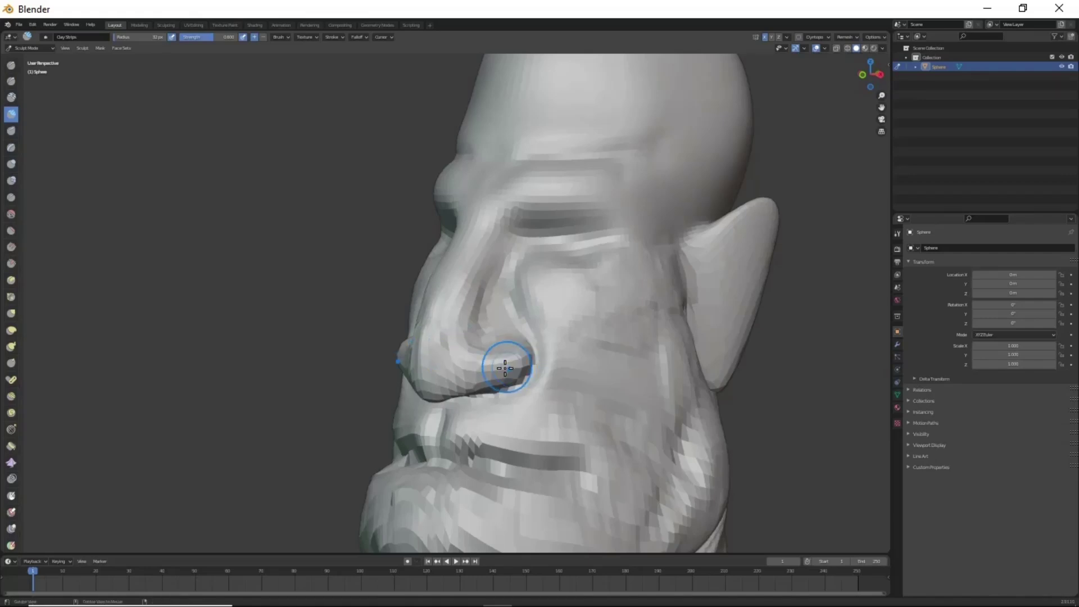
Step: Layer clay-strip folds and ridges into the hollow under the jaw
middle_click_drag(505, 368, 489, 356)
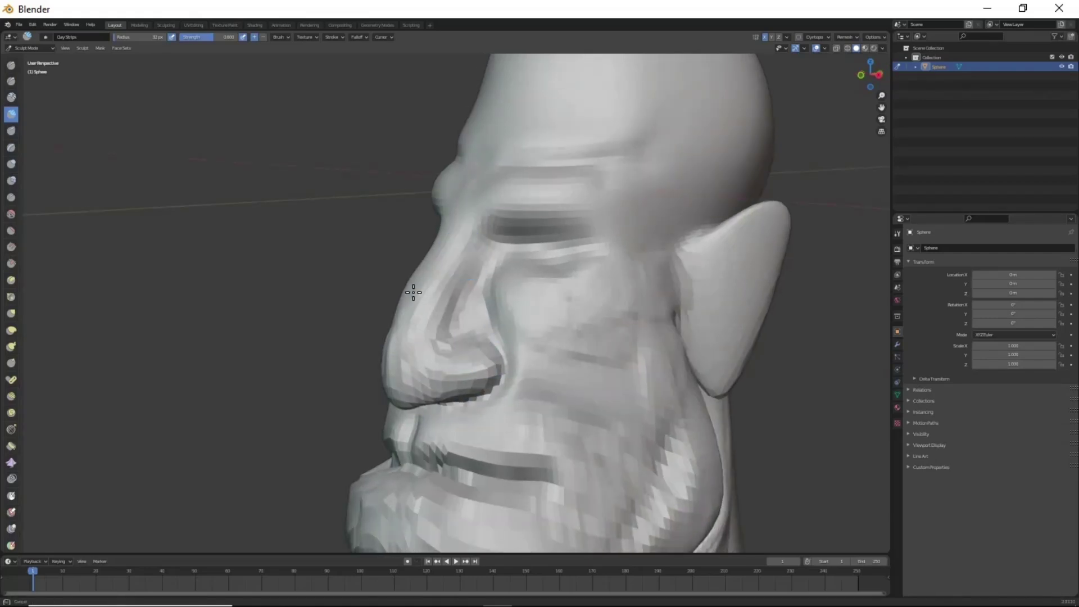
mouse_move(404, 344)
middle_mouse_down()
mouse_move(525, 356)
mouse_move(578, 275)
middle_mouse_up()
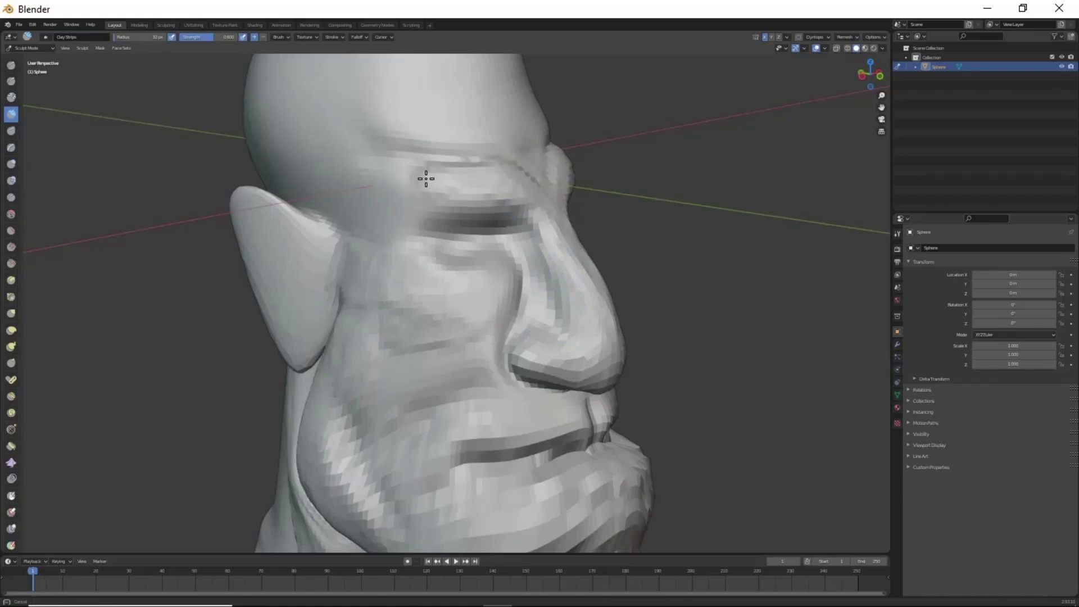
scroll(428, 202, "down", 3)
mouse_move(428, 203)
middle_mouse_down()
mouse_move(562, 292)
mouse_move(604, 365)
mouse_move(524, 321)
mouse_move(573, 325)
mouse_move(573, 281)
mouse_move(549, 380)
mouse_move(470, 288)
middle_mouse_up()
scroll(604, 366, "down", 2)
scroll(572, 325, "up", 3)
mouse_move(484, 255)
left_mouse_down()
mouse_move(438, 314)
mouse_move(507, 305)
left_mouse_up()
mouse_move(508, 306)
middle_mouse_down()
mouse_move(552, 320)
mouse_move(491, 238)
middle_mouse_up()
mouse_move(491, 237)
left_mouse_down()
mouse_move(674, 296)
mouse_move(606, 349)
left_mouse_up()
middle_click_drag(607, 349, 578, 378)
mouse_move(578, 379)
left_mouse_down()
mouse_move(490, 439)
mouse_move(450, 522)
left_mouse_up()
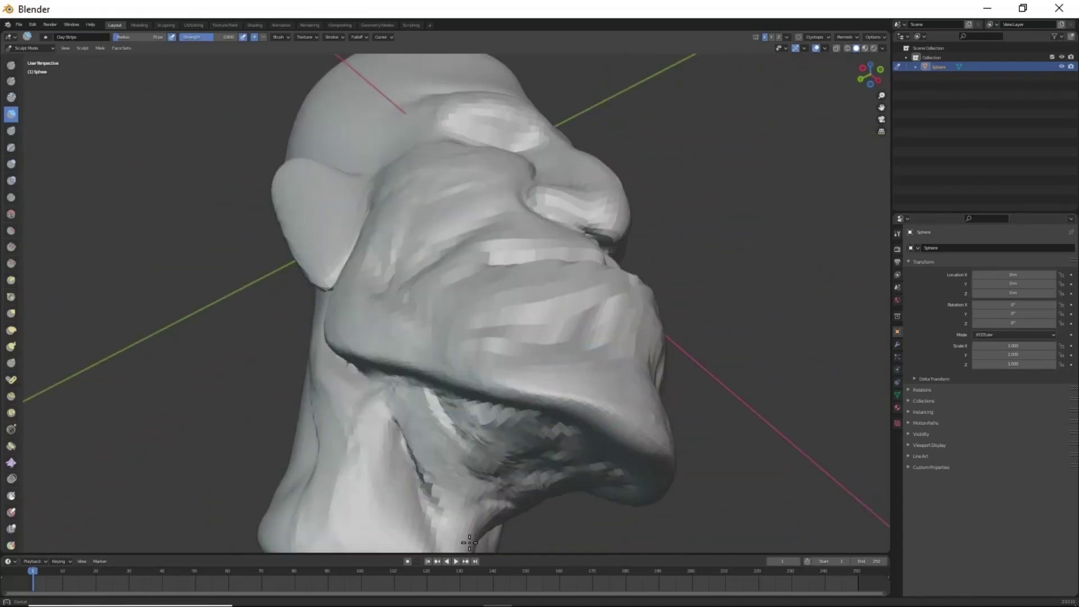
mouse_move(450, 523)
middle_mouse_down()
mouse_move(511, 416)
mouse_move(385, 159)
middle_mouse_up()
mouse_move(384, 158)
left_mouse_down()
mouse_move(404, 180)
mouse_move(359, 236)
mouse_move(356, 222)
mouse_move(451, 251)
left_mouse_up()
Step: Add clay-strip creases under the eye and across the cheek
mouse_move(450, 250)
middle_mouse_down()
mouse_move(553, 356)
mouse_move(568, 397)
mouse_move(559, 337)
mouse_move(548, 341)
middle_mouse_up()
mouse_move(562, 455)
middle_mouse_down()
mouse_move(488, 390)
mouse_move(525, 308)
middle_mouse_up()
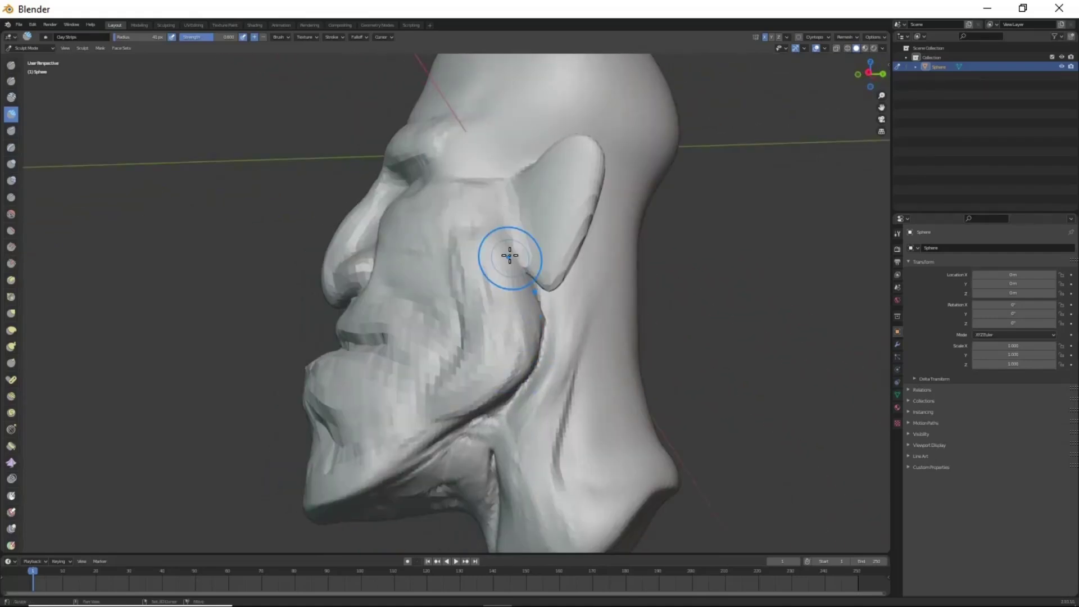
mouse_move(444, 380)
middle_mouse_down()
mouse_move(594, 428)
mouse_move(587, 318)
mouse_move(546, 308)
mouse_move(523, 269)
middle_mouse_up()
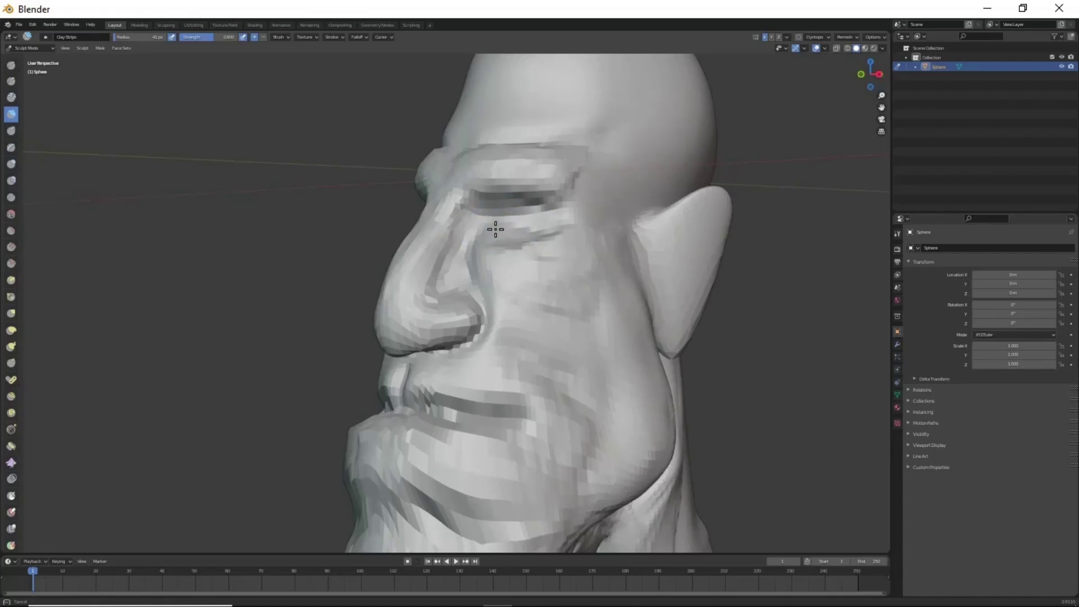
left_click_drag(495, 229, 554, 248)
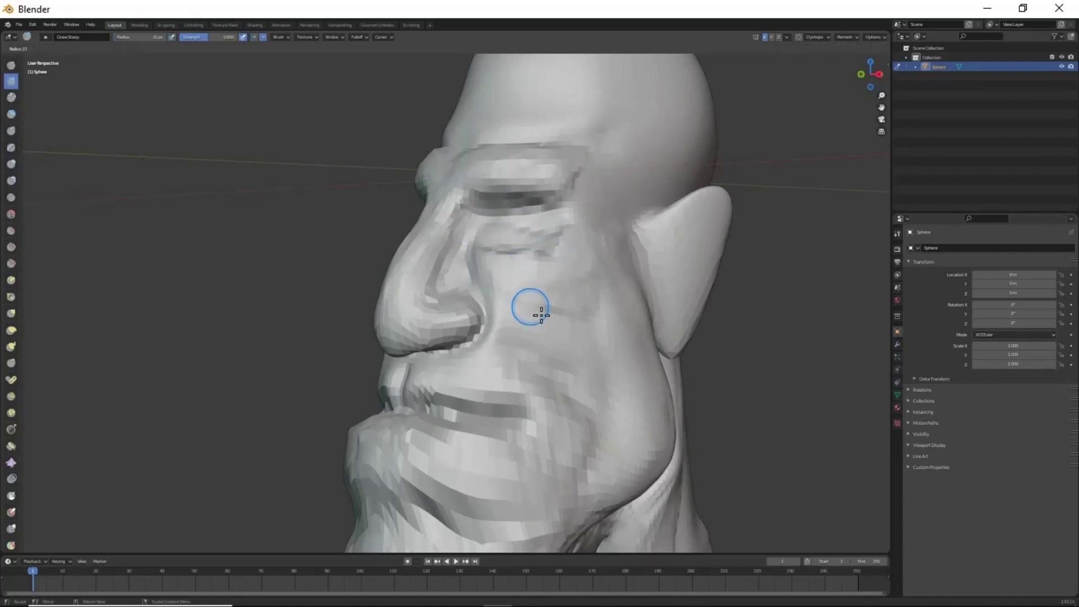
middle_click_drag(541, 315, 542, 241)
mouse_move(541, 241)
left_mouse_down()
mouse_move(534, 220)
mouse_move(531, 257)
left_mouse_up()
mouse_move(558, 298)
left_mouse_down()
mouse_move(599, 250)
mouse_move(552, 313)
left_mouse_up()
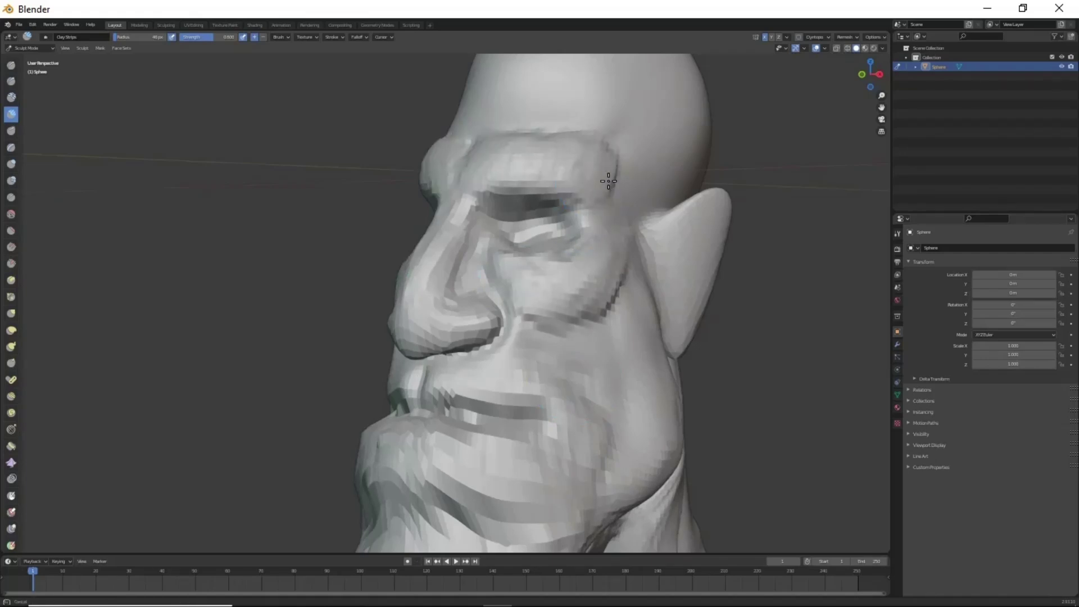
Step: Pull and reshape the eye socket with the Grab brush
middle_click_drag(565, 193, 545, 179)
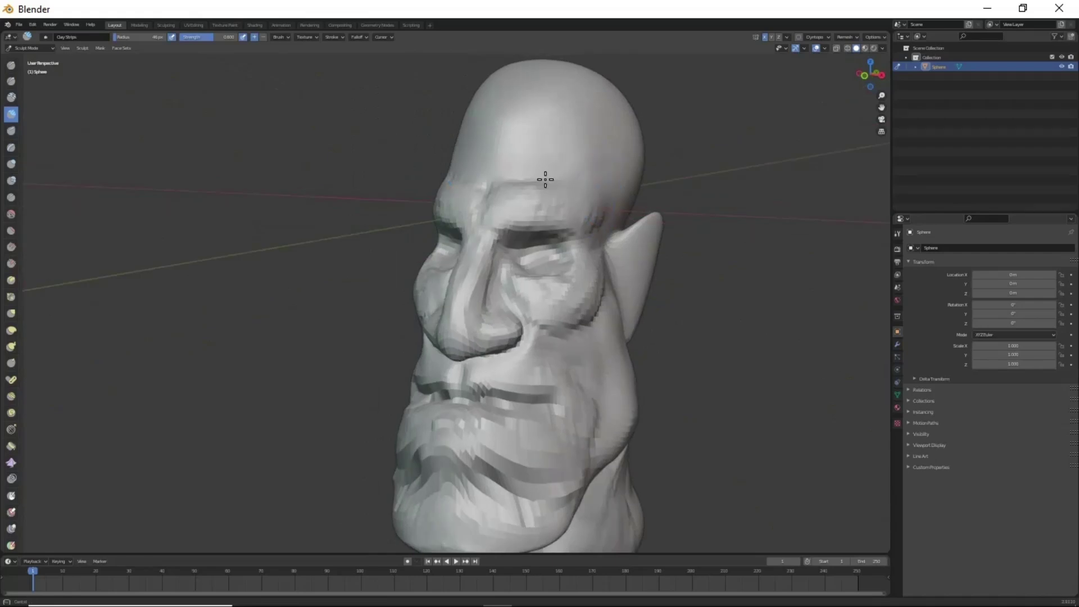
key("g")
middle_click_drag(572, 299, 518, 253)
mouse_move(518, 253)
left_mouse_down()
mouse_move(528, 243)
mouse_move(522, 261)
left_mouse_up()
mouse_move(539, 304)
middle_mouse_down()
mouse_move(498, 275)
mouse_move(587, 281)
mouse_move(520, 330)
mouse_move(567, 337)
mouse_move(544, 343)
mouse_move(571, 380)
middle_mouse_up()
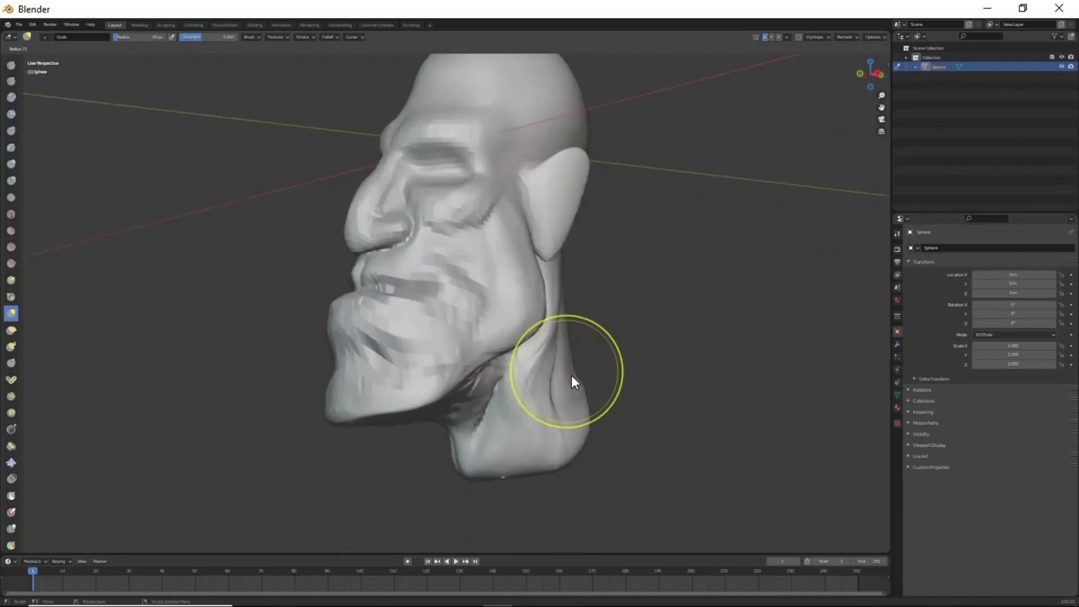
Step: Resize the brush to about 137 px and orbit around the head
key("f")
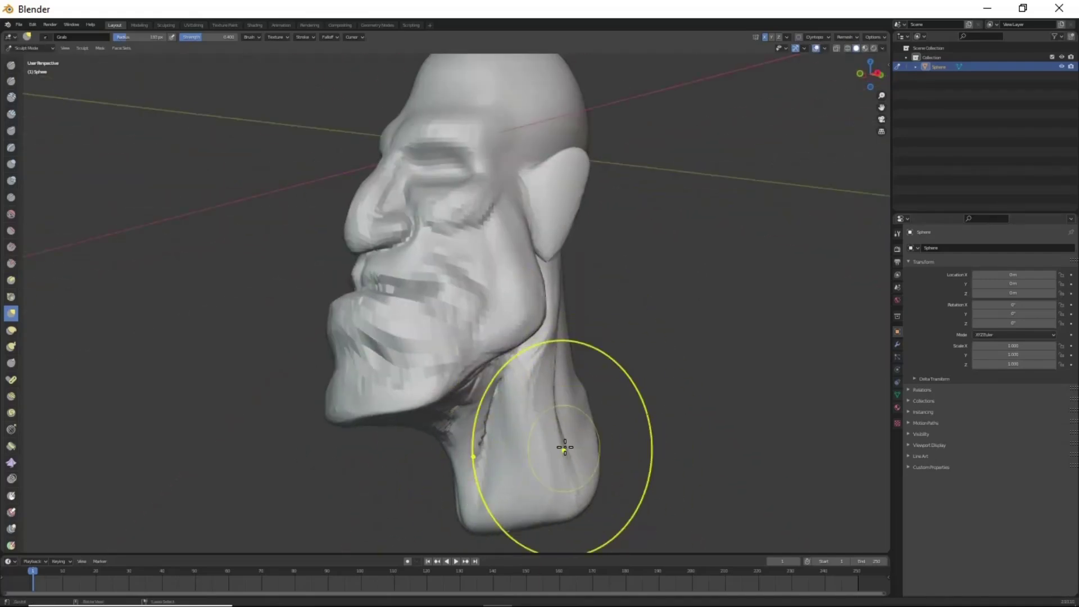
left_click(564, 446)
mouse_move(564, 445)
middle_mouse_down()
mouse_move(379, 528)
mouse_move(445, 423)
mouse_move(523, 457)
mouse_move(459, 463)
middle_mouse_up()
mouse_move(433, 421)
middle_mouse_down()
mouse_move(494, 422)
mouse_move(443, 428)
middle_mouse_up()
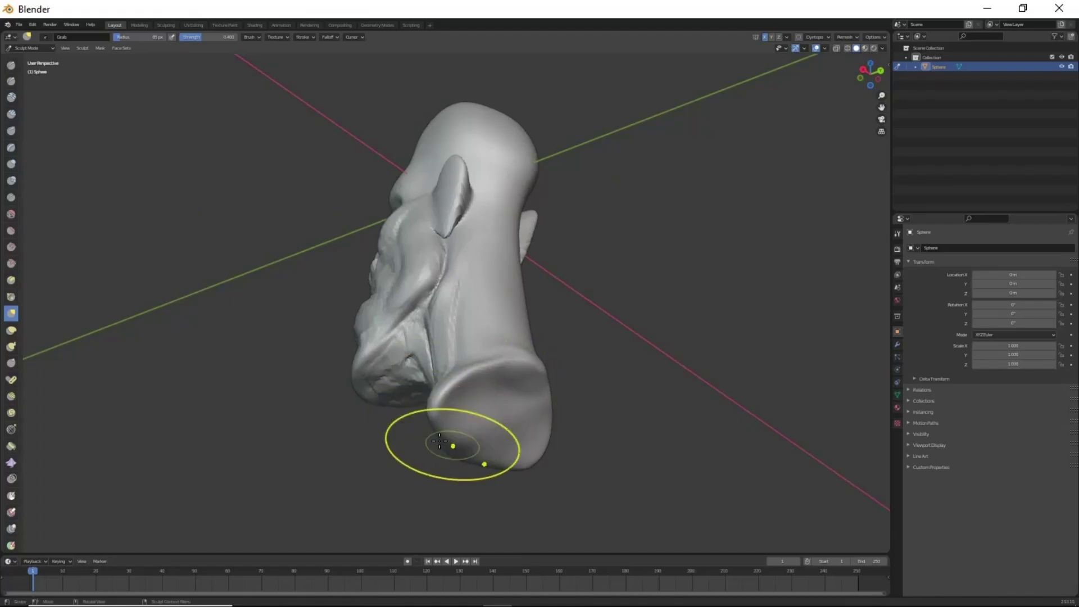
mouse_move(524, 456)
middle_mouse_down()
mouse_move(677, 492)
mouse_move(561, 452)
mouse_move(542, 427)
middle_mouse_up()
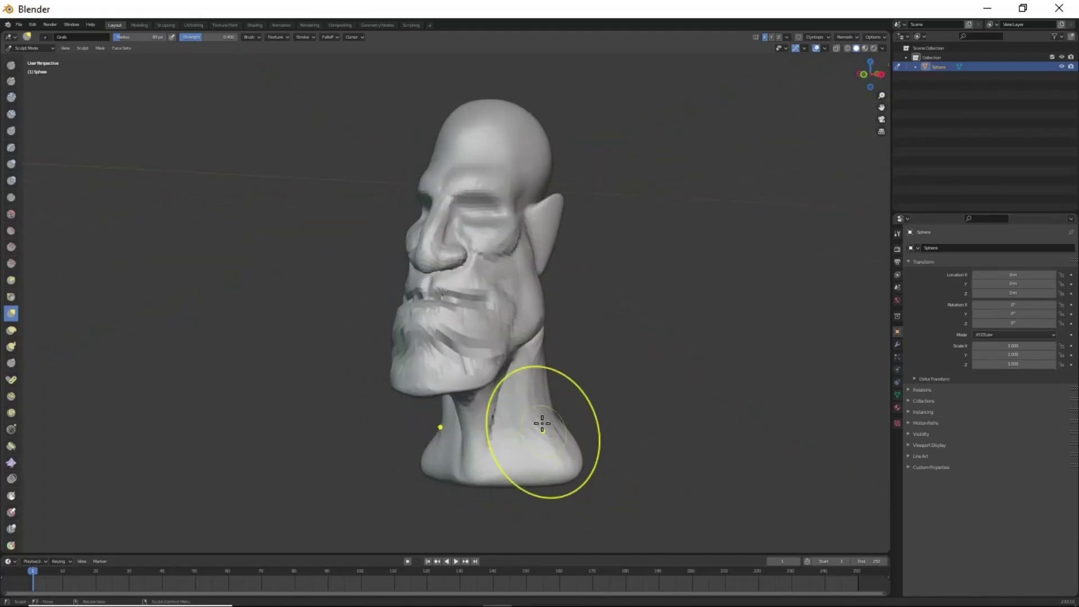
Step: Switch to the Draw brush with a reduced radius
key("x")
key("f")
left_click(514, 454)
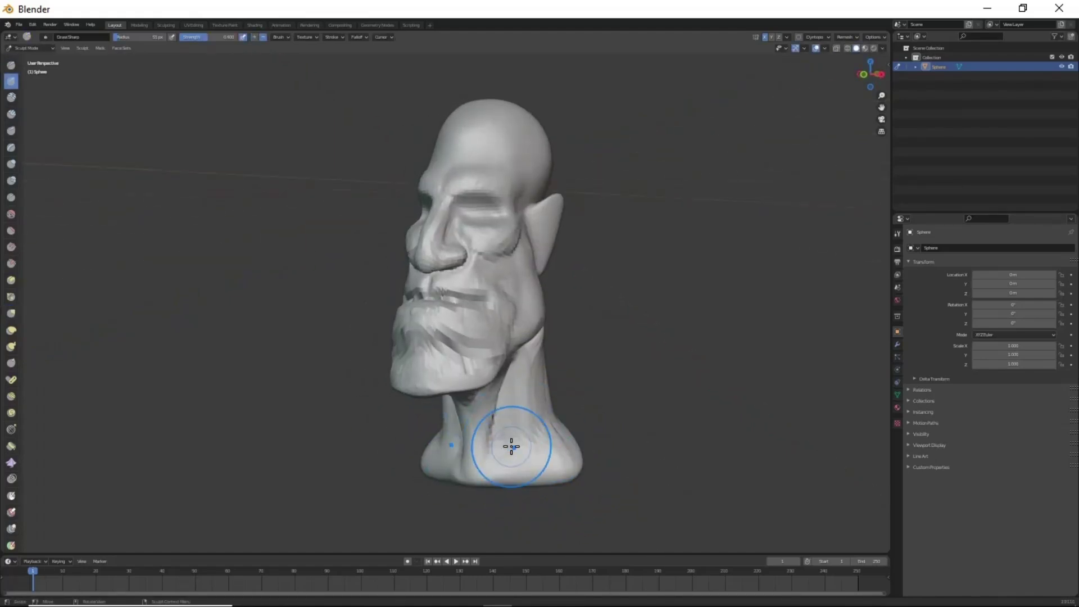
middle_click_drag(563, 431, 499, 485)
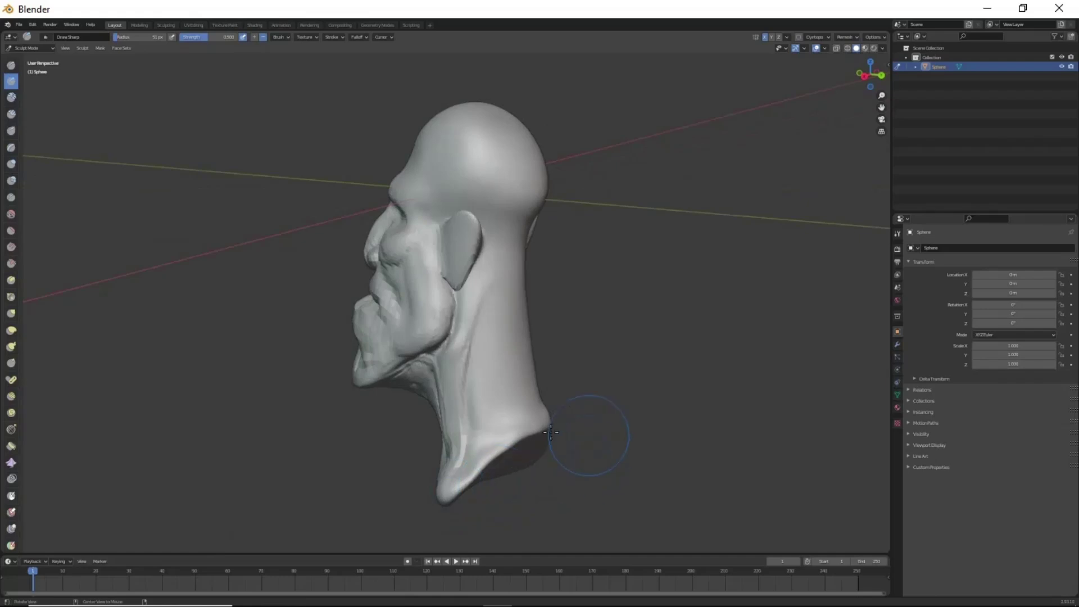
mouse_move(550, 431)
middle_mouse_down()
mouse_move(341, 423)
mouse_move(469, 439)
middle_mouse_up()
Step: Zoom in on the face and cut a sharp crease ridge along the brow
scroll(549, 403, "up", 1)
scroll(542, 309, "up", 3)
scroll(534, 308, "up", 1)
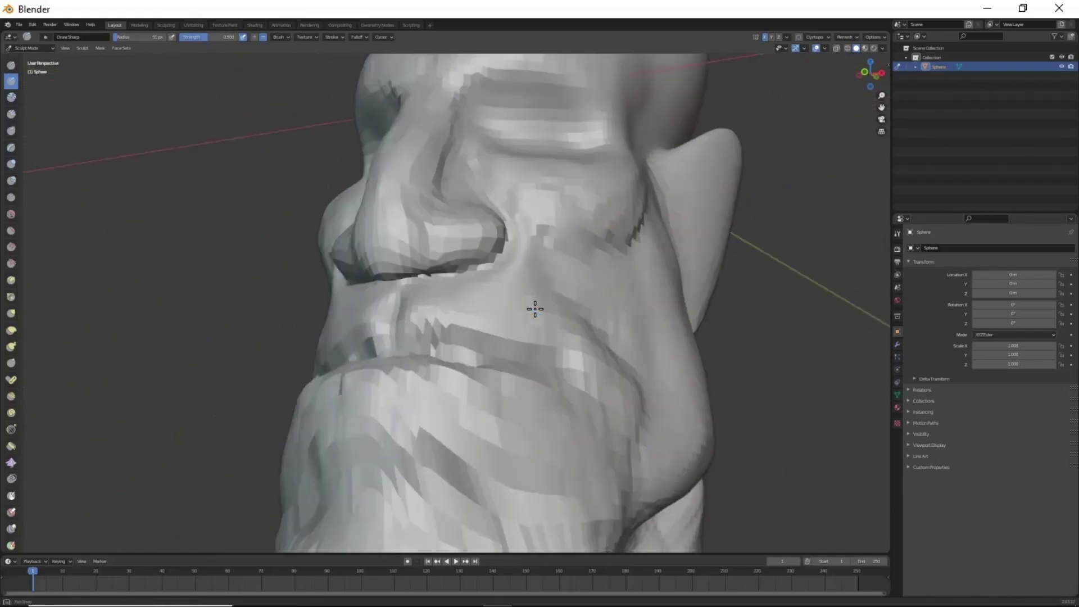
scroll(535, 309, "up", 1)
scroll(508, 276, "down", 4)
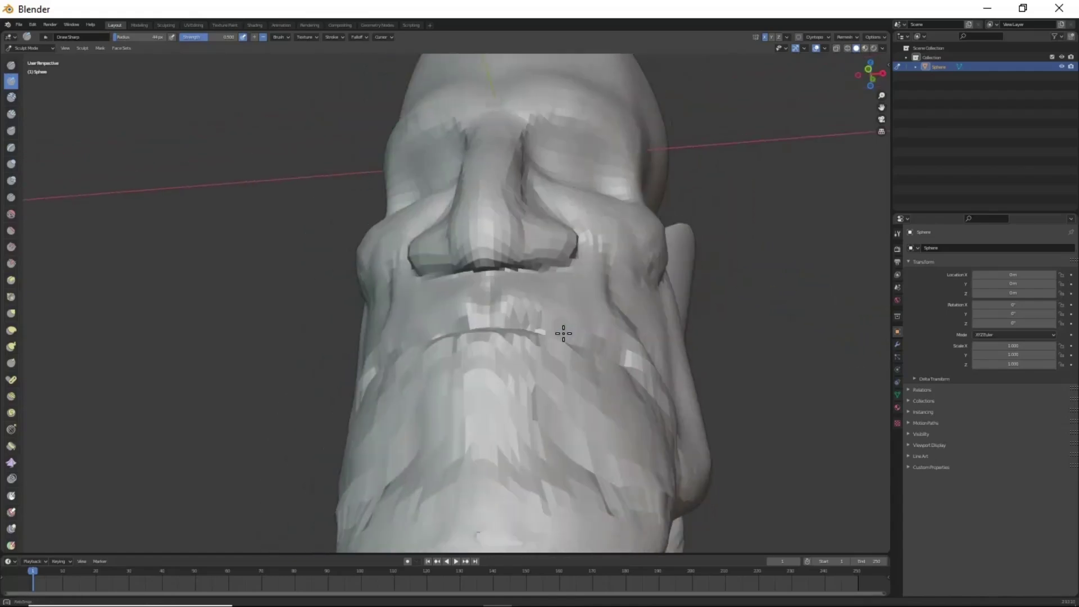
scroll(501, 347, "up", 4)
mouse_move(561, 330)
middle_mouse_down()
mouse_move(502, 347)
mouse_move(549, 293)
mouse_move(535, 296)
mouse_move(487, 249)
mouse_move(570, 320)
mouse_move(527, 378)
middle_mouse_up()
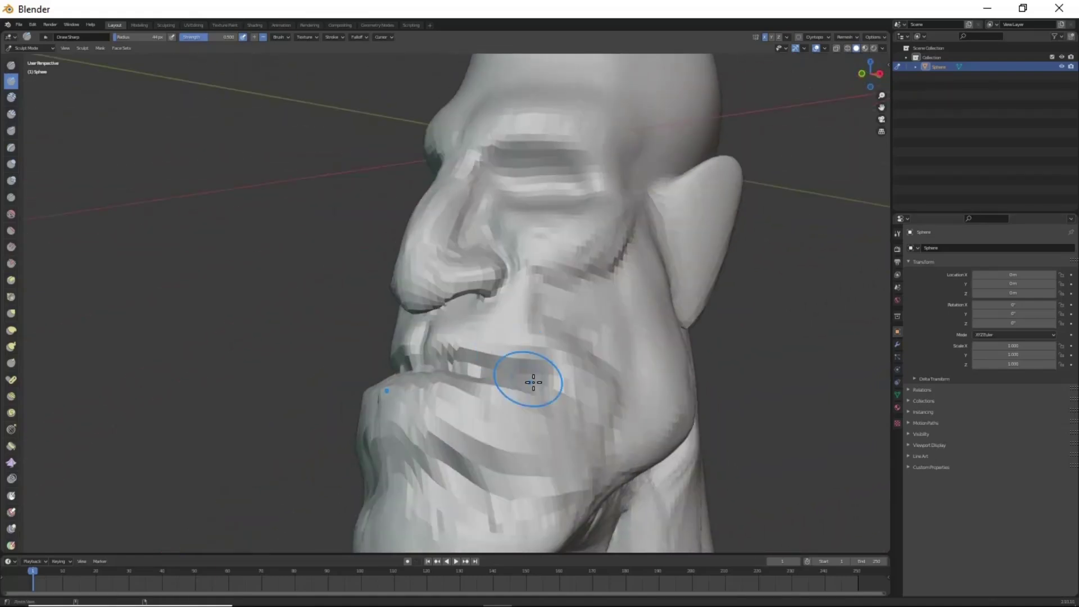
scroll(508, 337, "up", 3)
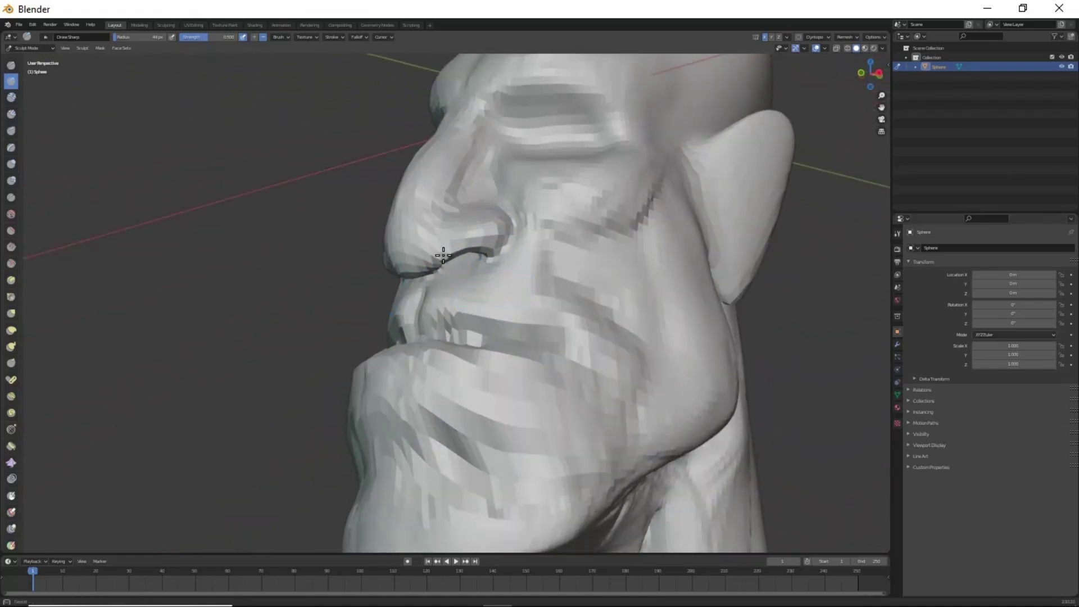
mouse_move(502, 250)
middle_mouse_down()
mouse_move(530, 337)
mouse_move(555, 274)
mouse_move(489, 242)
mouse_move(493, 213)
middle_mouse_up()
scroll(493, 204, "up", 3)
left_click_drag(493, 204, 545, 191)
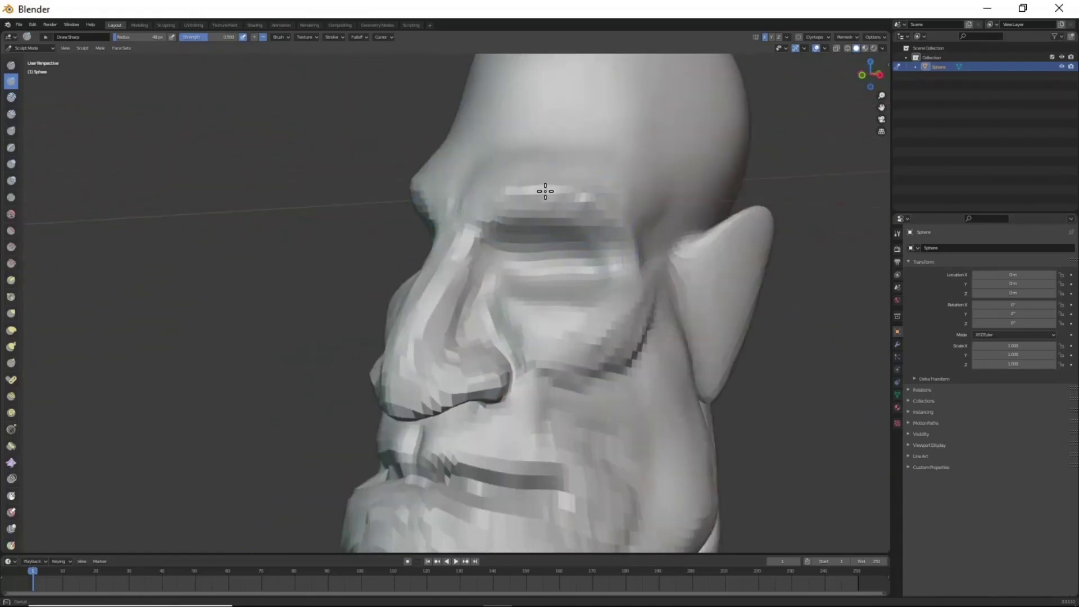
scroll(573, 361, "down", 3)
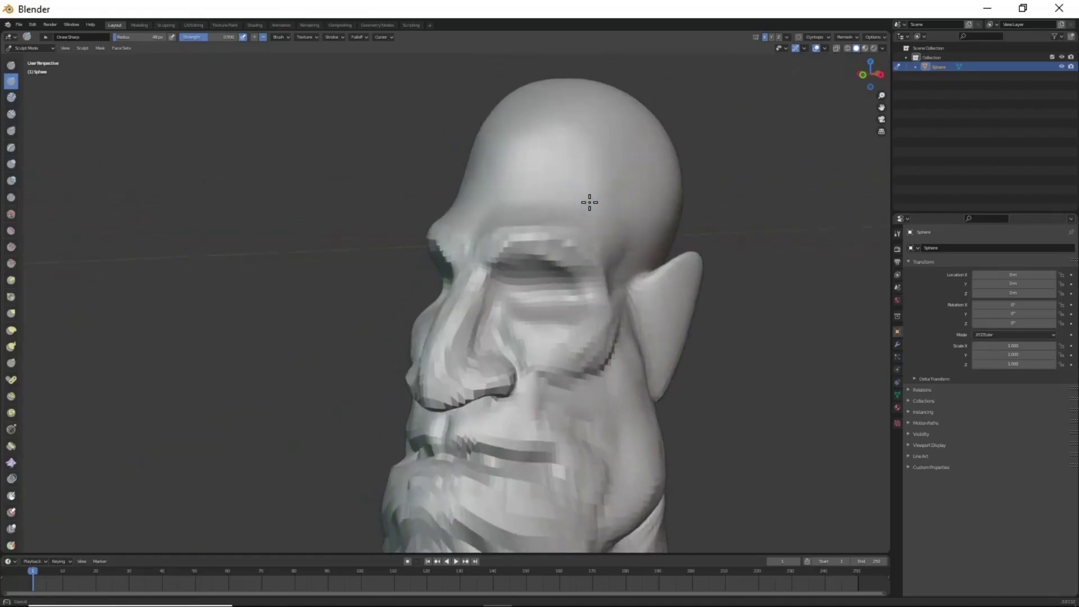
mouse_move(559, 373)
middle_mouse_down()
mouse_move(669, 350)
mouse_move(584, 338)
mouse_move(524, 277)
middle_mouse_up()
scroll(567, 328, "up", 4)
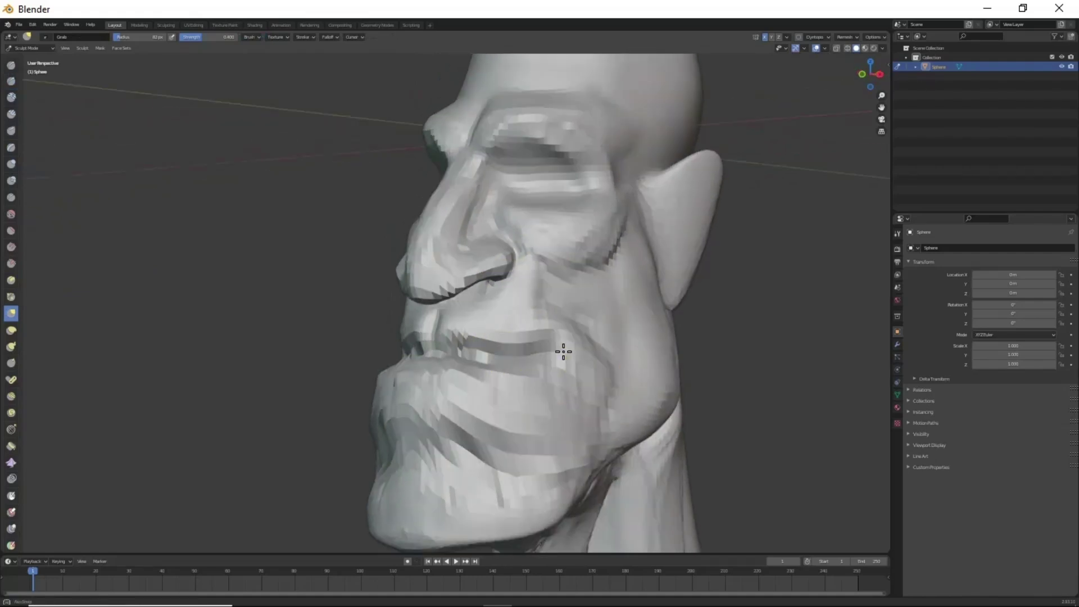
Step: Nudge the upper lip downward with the Grab brush
middle_click_drag(571, 354, 562, 354)
key("shift+space")
mouse_move(581, 414)
middle_mouse_down()
mouse_move(560, 370)
mouse_move(606, 415)
middle_mouse_up()
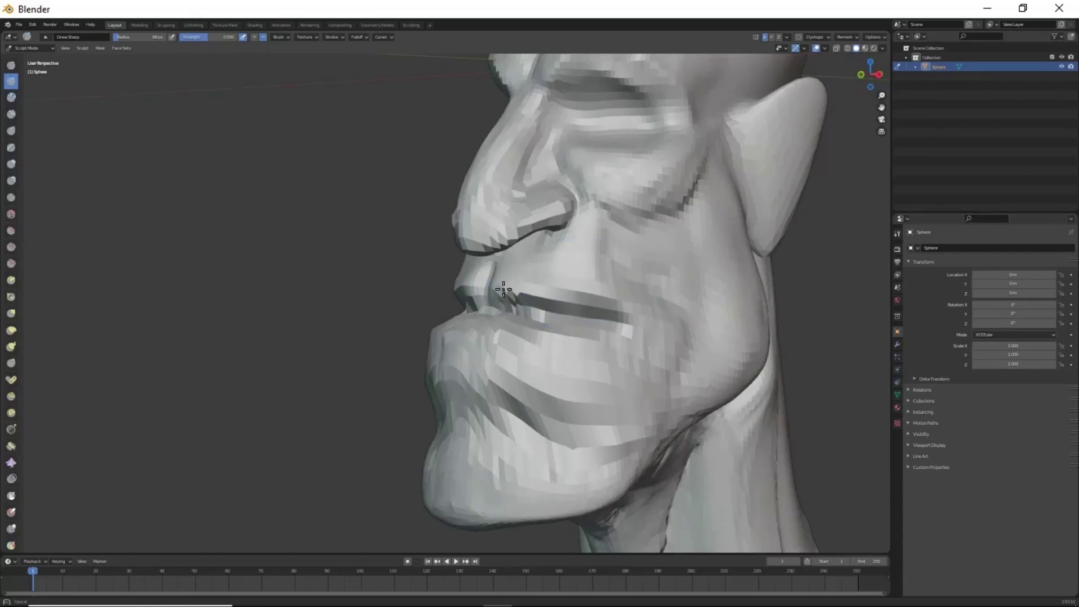
middle_click_drag(535, 308, 493, 370)
key("g")
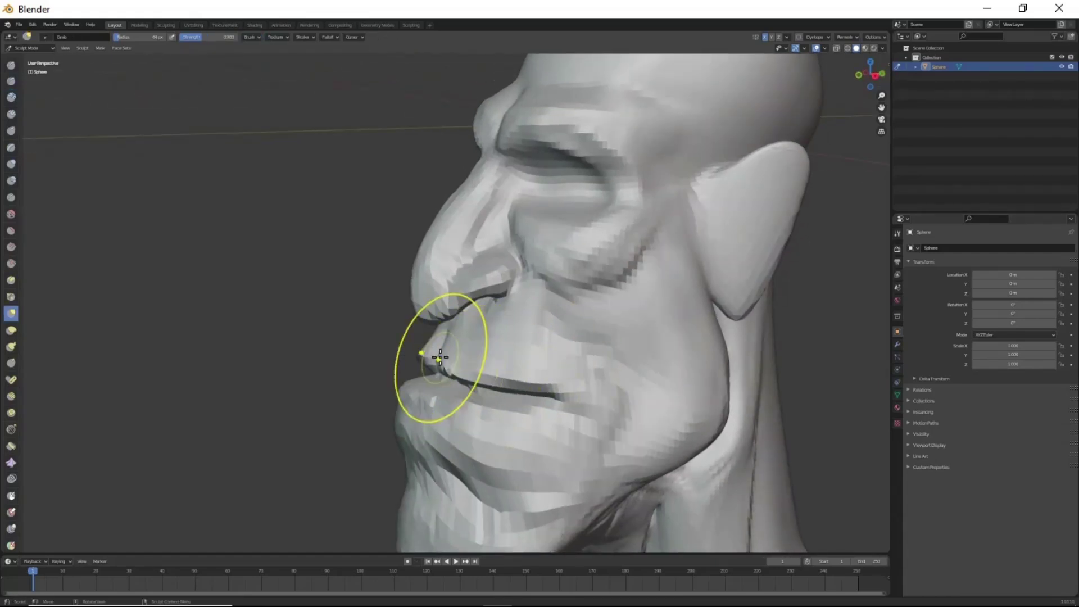
left_click_drag(440, 356, 442, 363)
Step: Build up the lower lip with Clay Strips
mouse_move(545, 395)
middle_mouse_down()
mouse_move(645, 393)
mouse_move(573, 375)
mouse_move(568, 359)
mouse_move(531, 337)
middle_mouse_up()
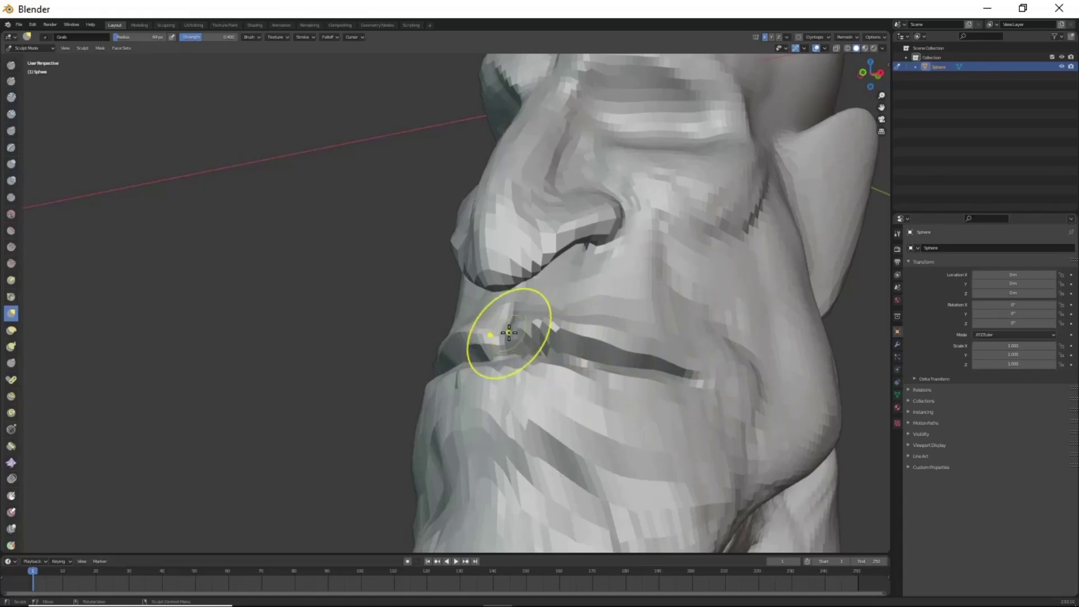
mouse_move(557, 375)
middle_mouse_down()
mouse_move(529, 440)
mouse_move(571, 427)
middle_mouse_up()
key("shift+c")
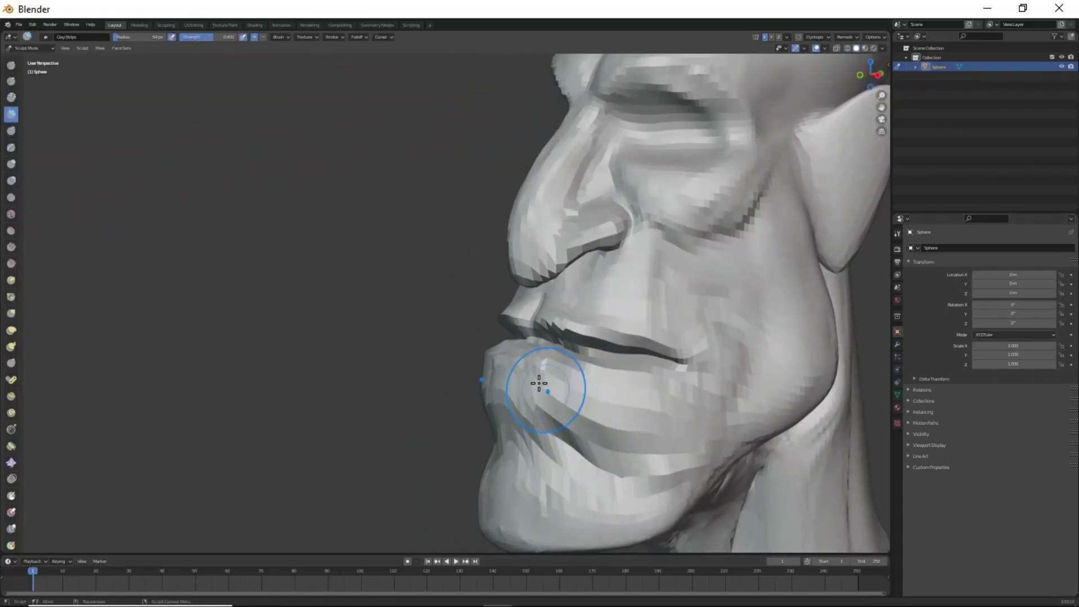
left_click_drag(516, 405, 573, 424)
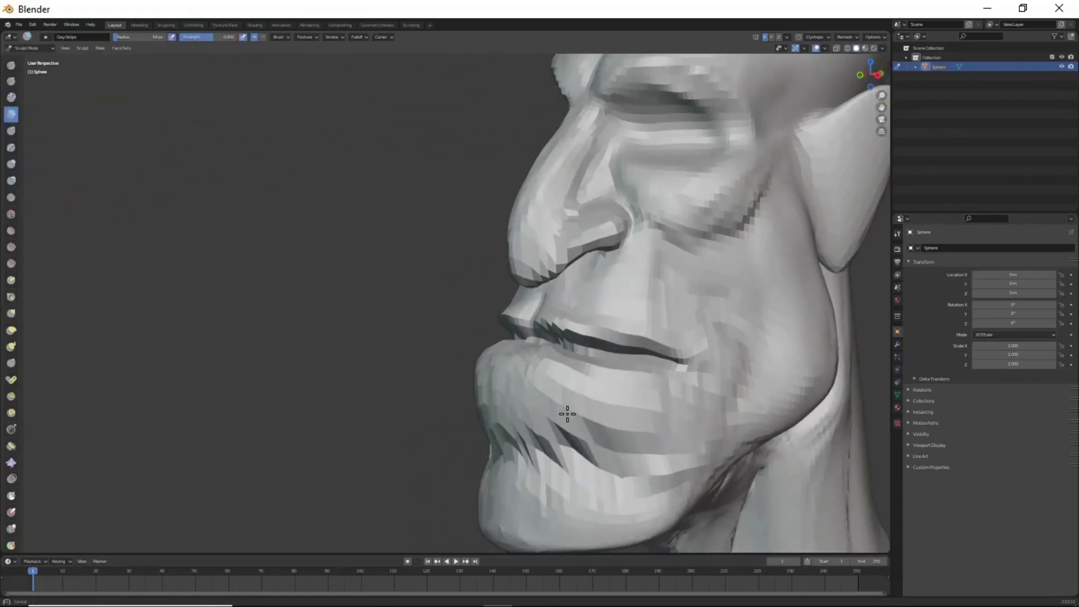
Step: With the Draw brush, stroke from chin past the mouth corner and deepen the lip groove
middle_click_drag(654, 413, 592, 355)
key("x")
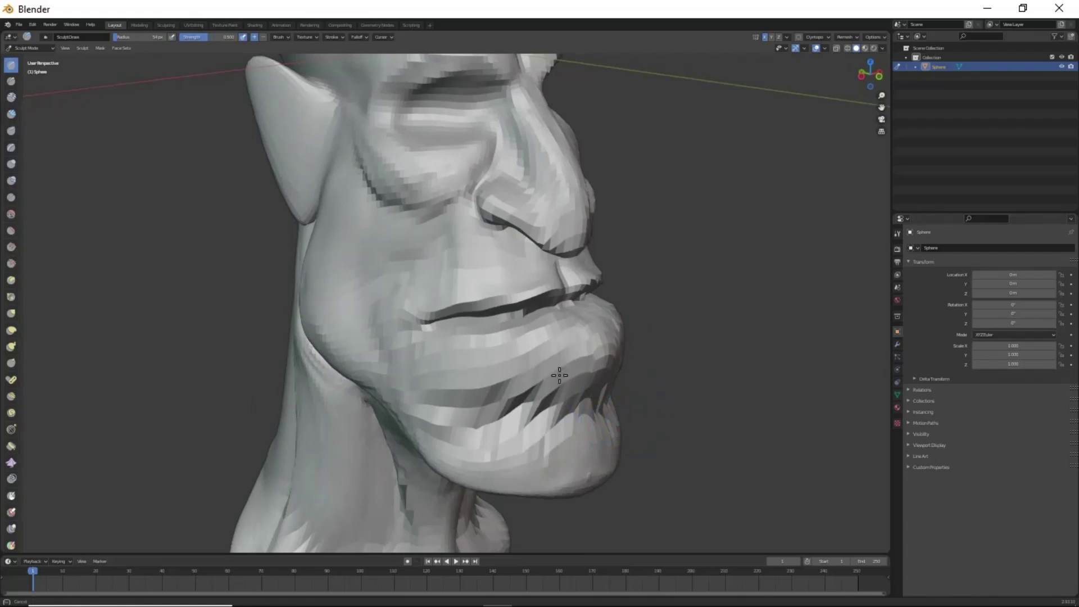
left_click_drag(397, 361, 426, 283)
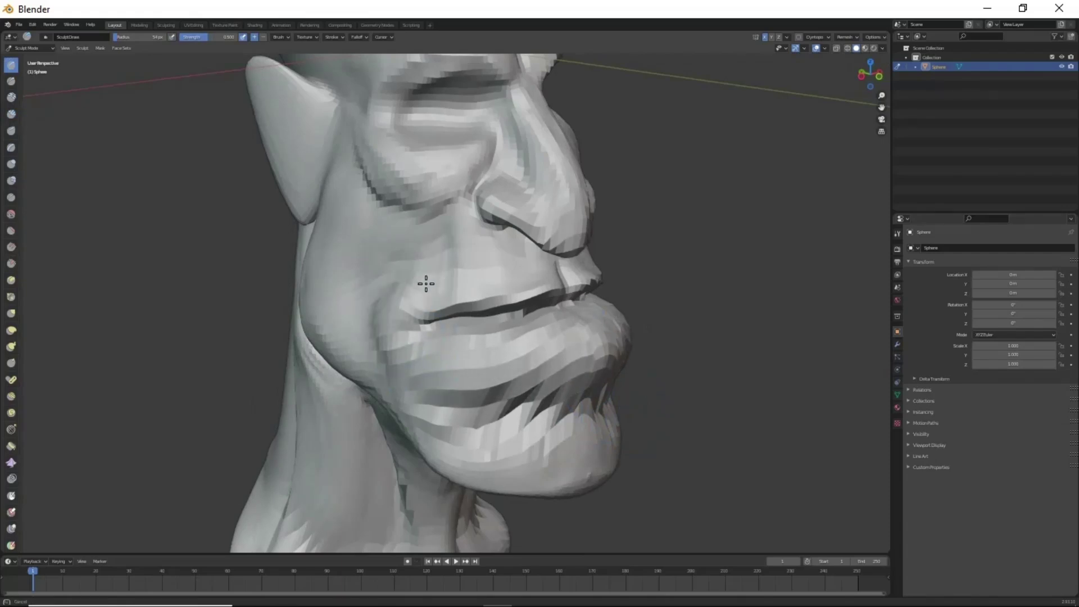
mouse_move(427, 314)
middle_mouse_down()
mouse_move(533, 373)
mouse_move(687, 407)
mouse_move(650, 386)
mouse_move(578, 390)
middle_mouse_up()
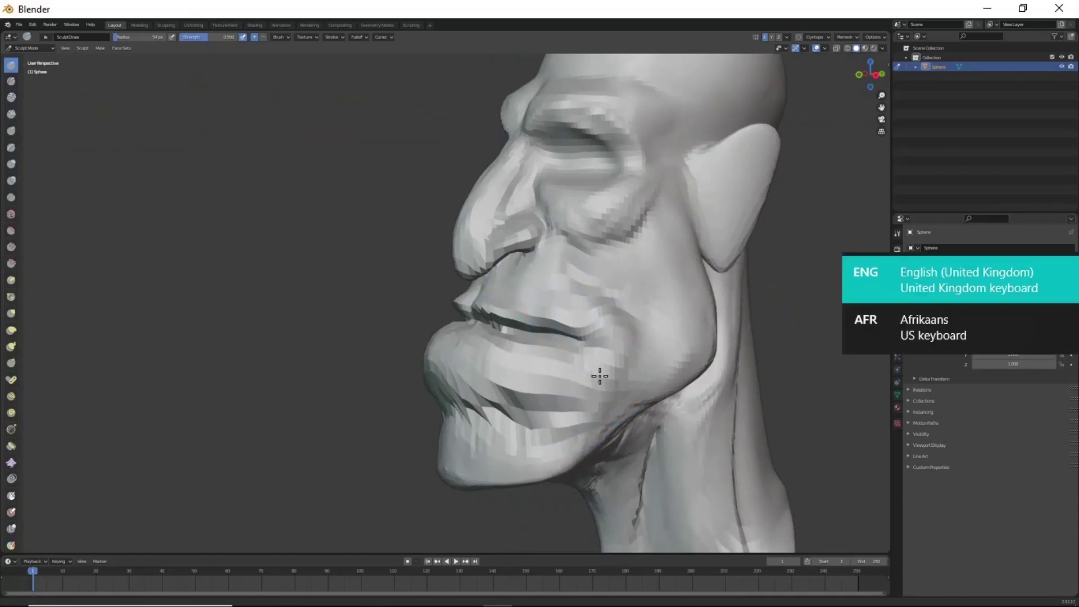
scroll(586, 306, "up", 5)
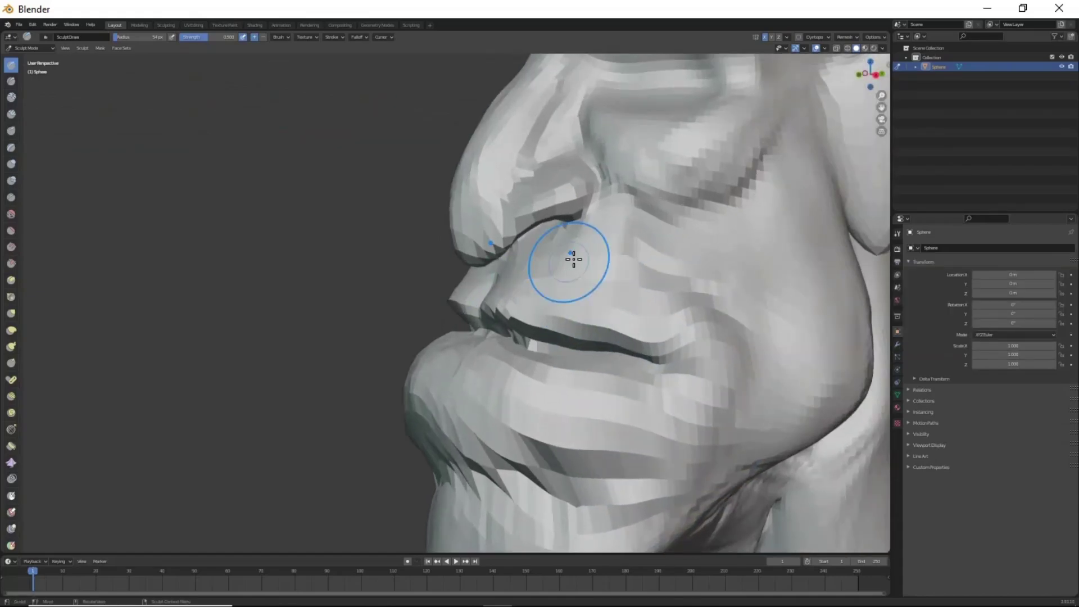
left_click_drag(504, 310, 666, 342)
Step: Orbit and zoom around the mouth to review it from front and low angles
scroll(537, 298, "down", 4)
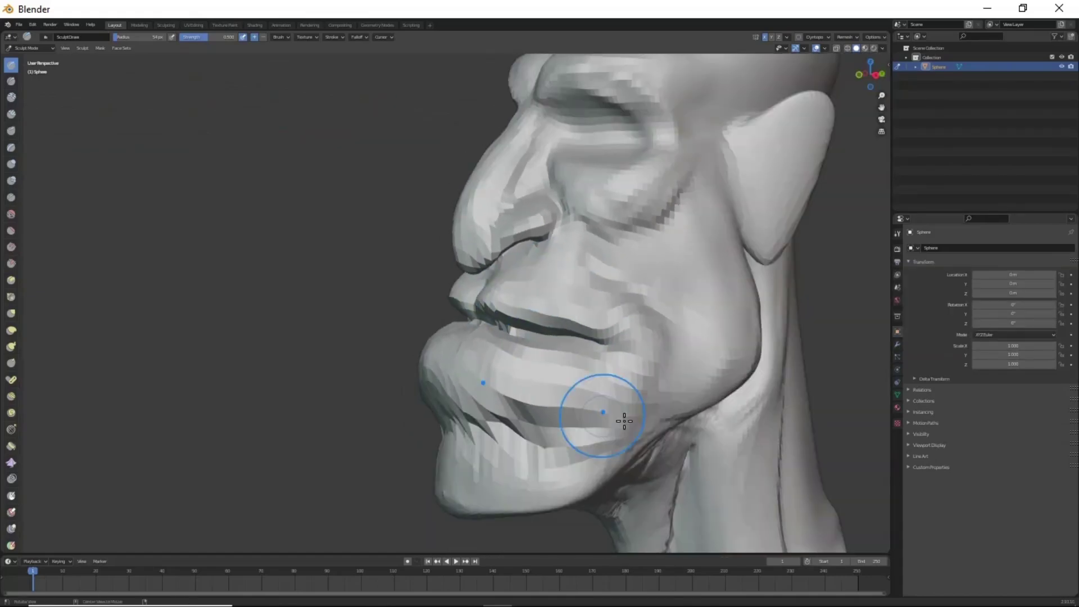
middle_click_drag(621, 414, 566, 287)
scroll(566, 288, "up", 4)
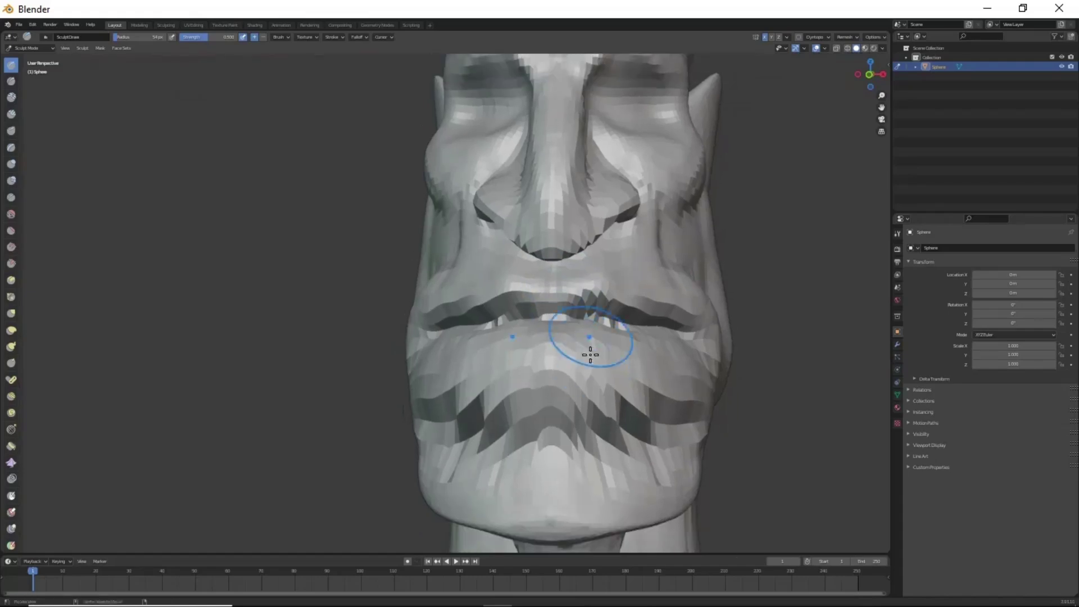
mouse_move(589, 344)
middle_mouse_down()
mouse_move(562, 365)
mouse_move(601, 360)
mouse_move(533, 448)
mouse_move(562, 393)
middle_mouse_up()
scroll(534, 447, "down", 2)
scroll(561, 393, "up", 2)
scroll(618, 484, "down", 2)
mouse_move(618, 483)
middle_mouse_down()
mouse_move(702, 450)
mouse_move(741, 448)
mouse_move(699, 433)
middle_mouse_up()
scroll(602, 390, "up", 1)
middle_click_drag(602, 390, 590, 361)
scroll(590, 361, "down", 2)
middle_click_drag(619, 414, 618, 422)
Step: Set the remesh voxel size to 0.0206 to smooth the head's surface
scroll(617, 421, "up", 2)
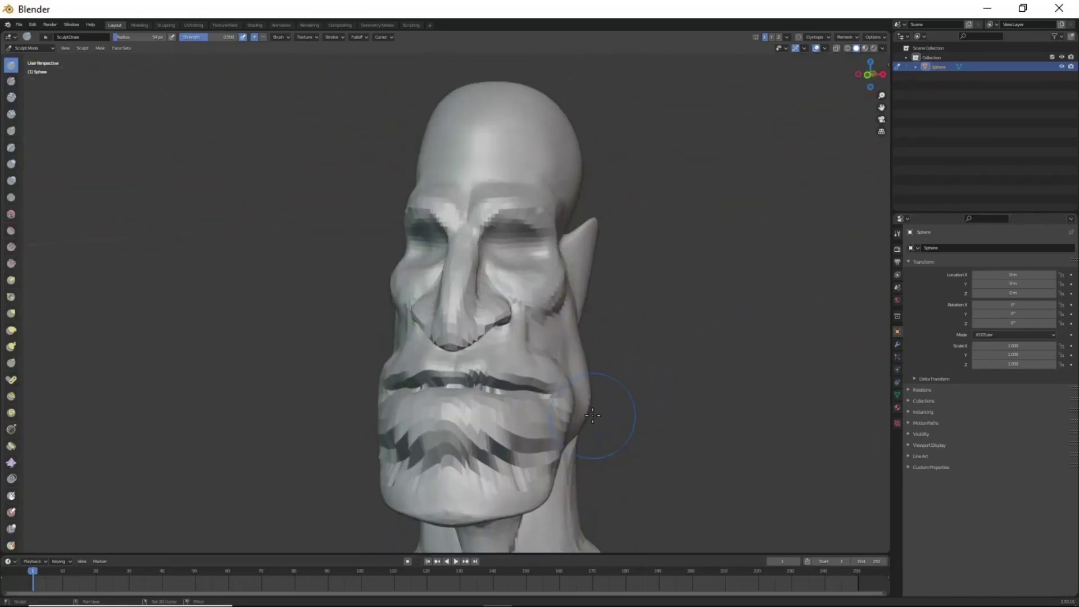
key("r")
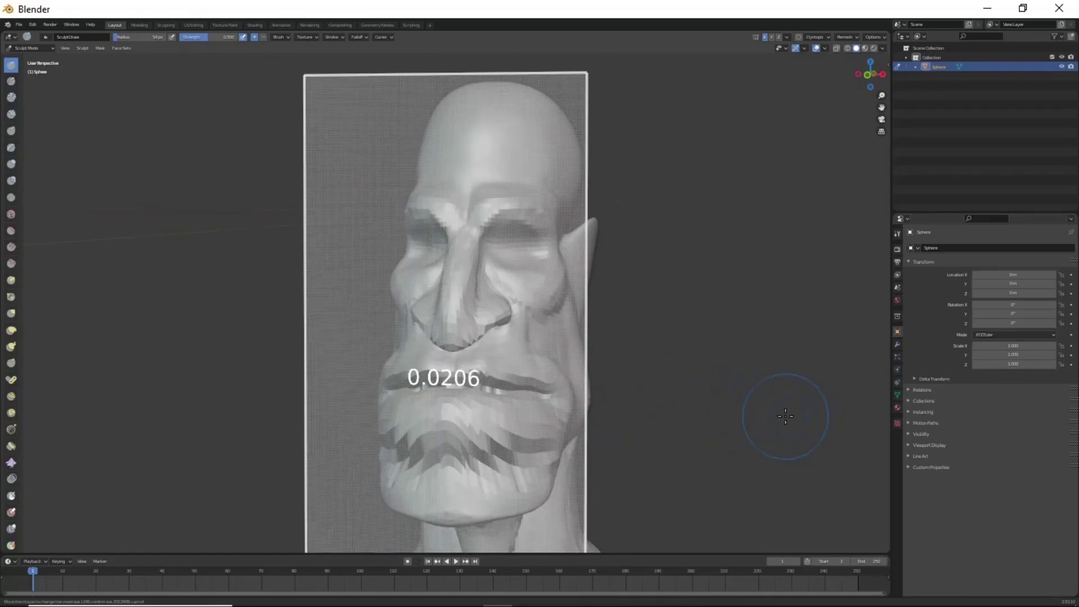
left_click(763, 421)
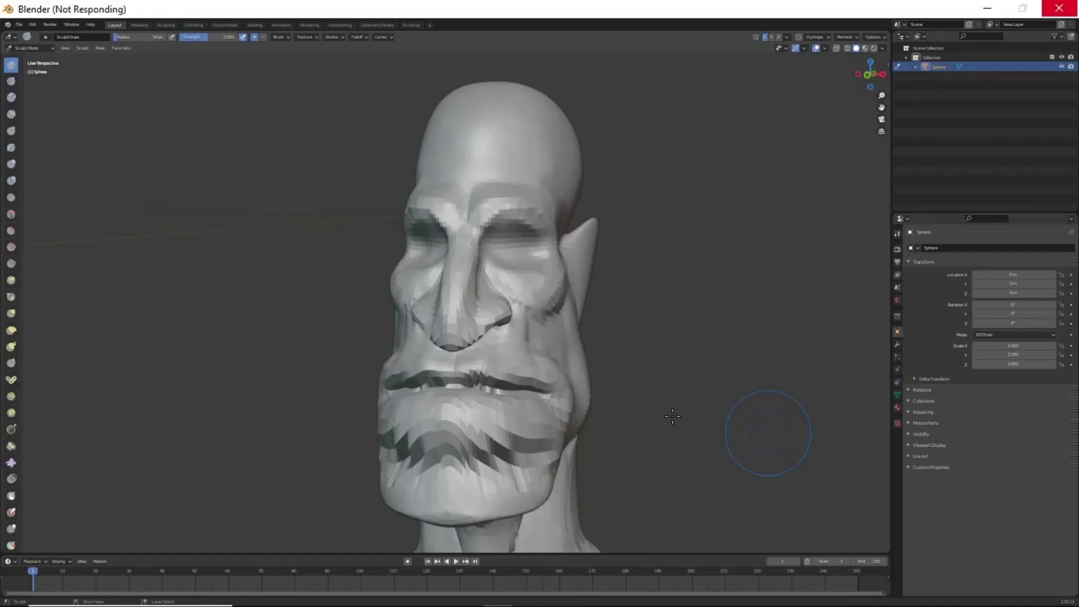
Step: Grab-pull the neck groove beneath the jaw into a new shape
key("g")
scroll(678, 351, "down", 1)
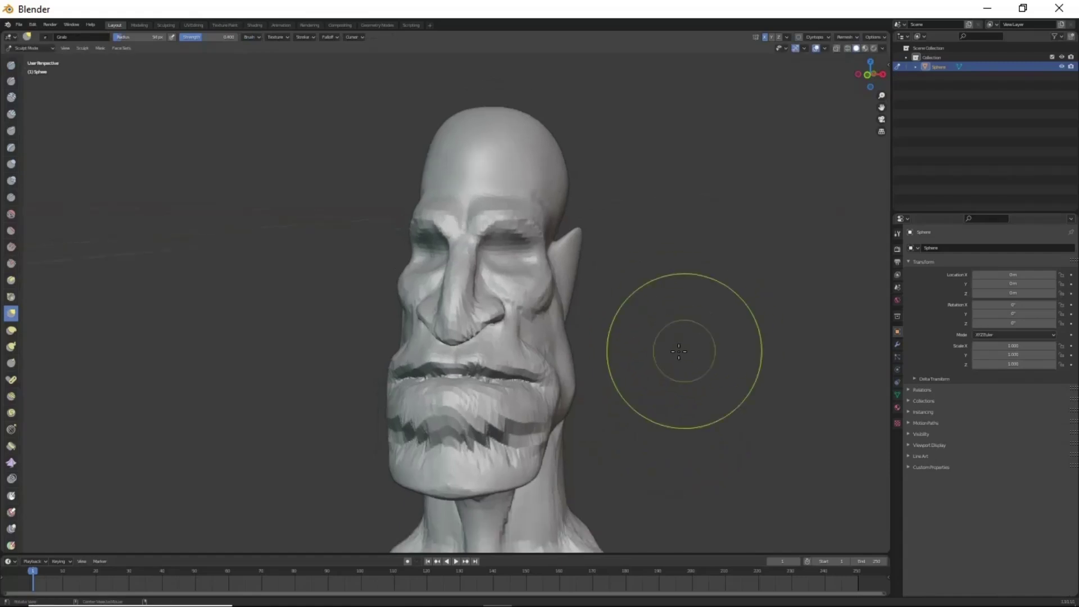
scroll(601, 241, "up", 3)
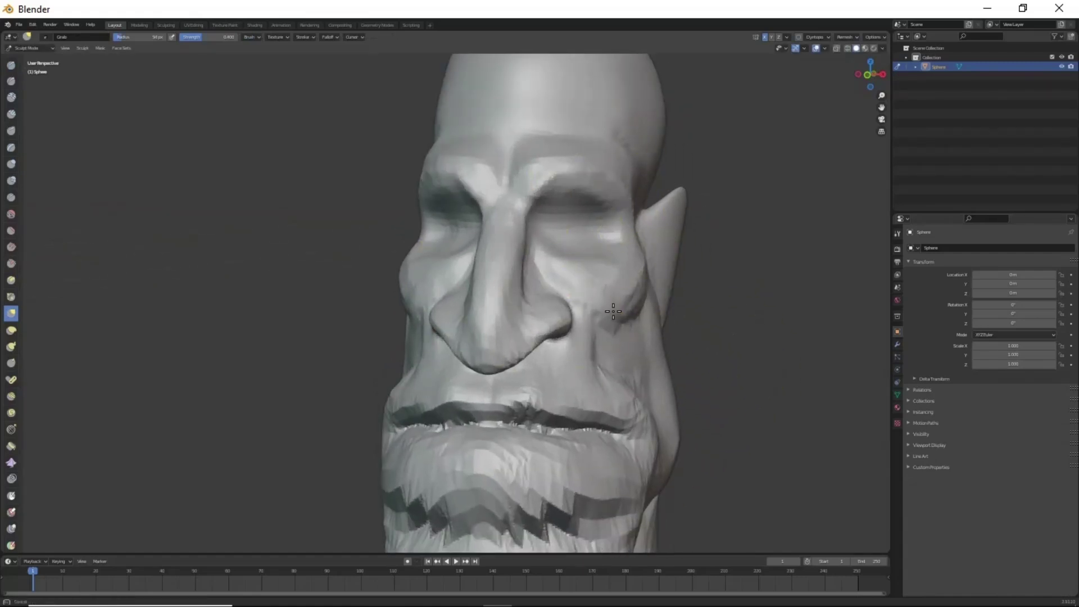
mouse_move(597, 288)
middle_mouse_down()
mouse_move(613, 375)
mouse_move(585, 222)
middle_mouse_up()
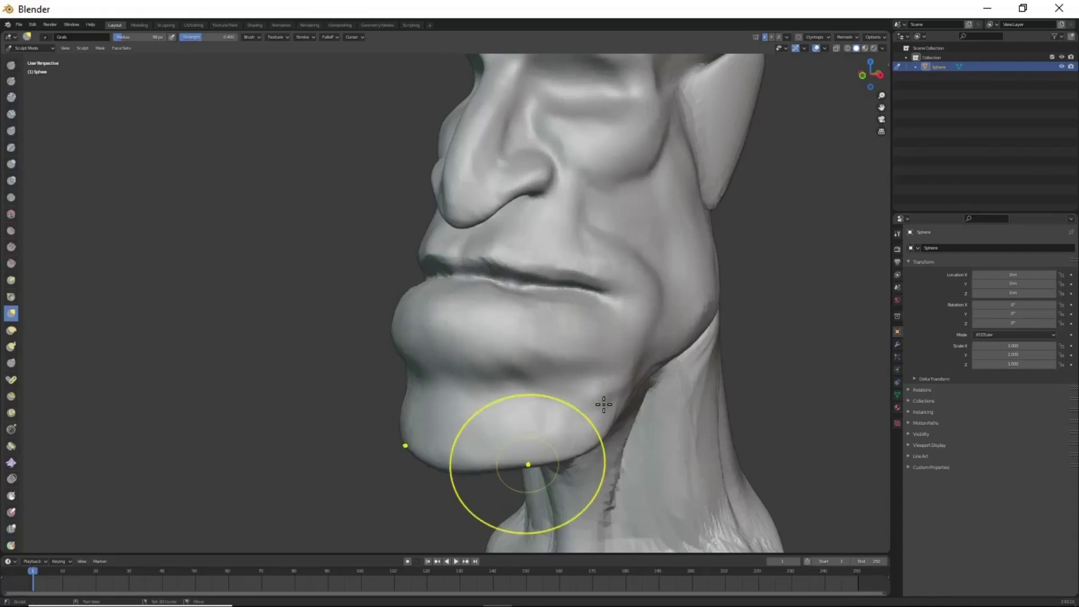
mouse_move(663, 357)
middle_mouse_down()
mouse_move(638, 361)
mouse_move(648, 141)
middle_mouse_up()
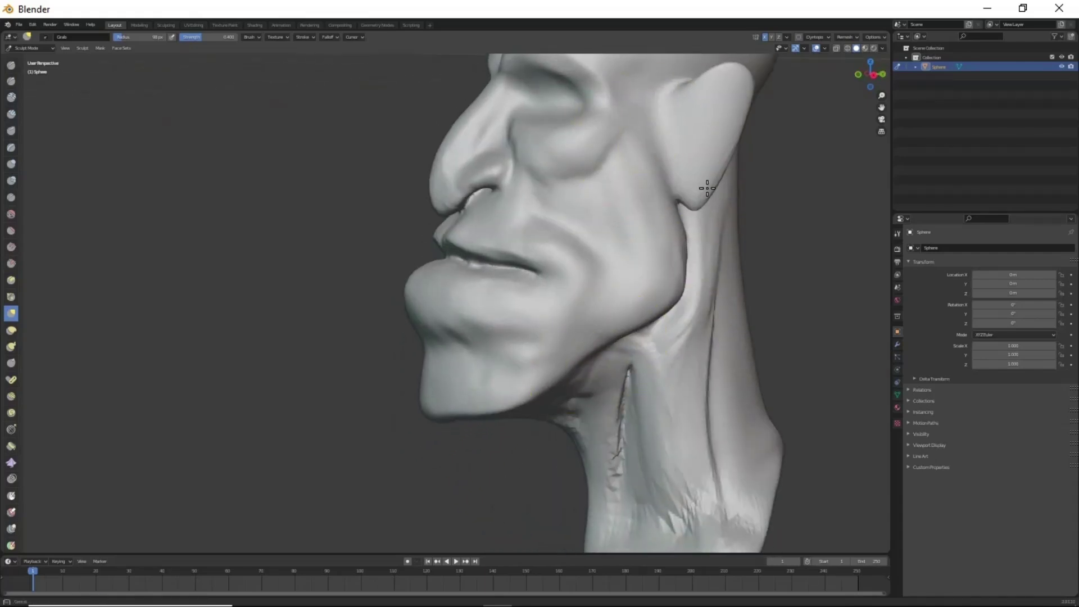
mouse_move(705, 188)
middle_mouse_down()
mouse_move(631, 379)
mouse_move(602, 246)
middle_mouse_up()
left_click_drag(601, 245, 552, 234)
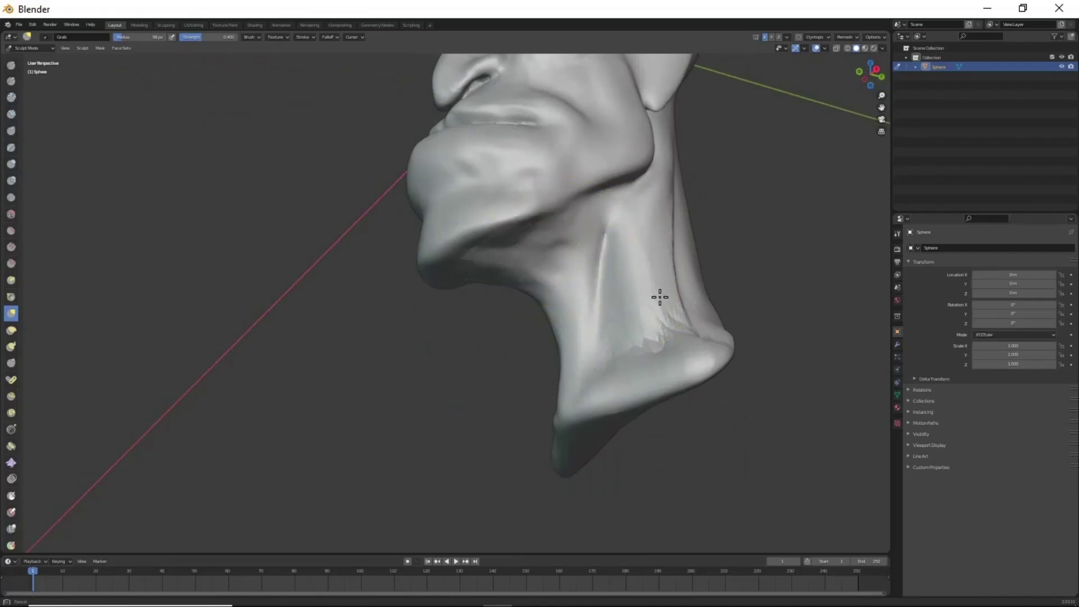
left_click_drag(660, 296, 702, 340)
Step: Drag the chin's lower edge downward for a longer jaw
middle_click_drag(650, 344, 537, 400)
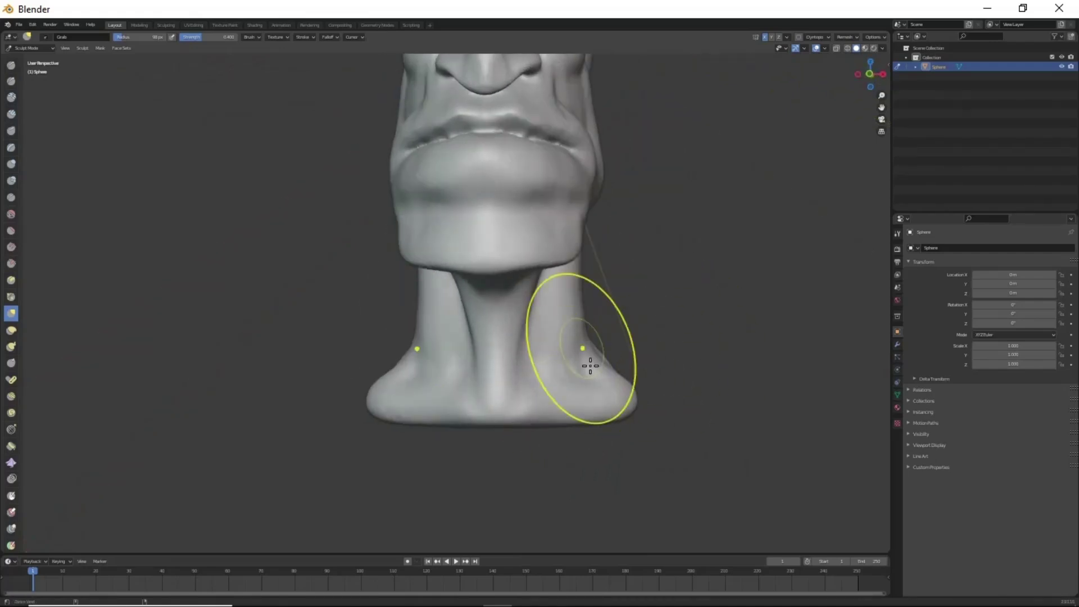
mouse_move(590, 365)
middle_mouse_down()
mouse_move(549, 264)
mouse_move(600, 383)
mouse_move(511, 240)
middle_mouse_up()
mouse_move(531, 403)
middle_mouse_down()
mouse_move(508, 373)
mouse_move(742, 391)
mouse_move(554, 392)
middle_mouse_up()
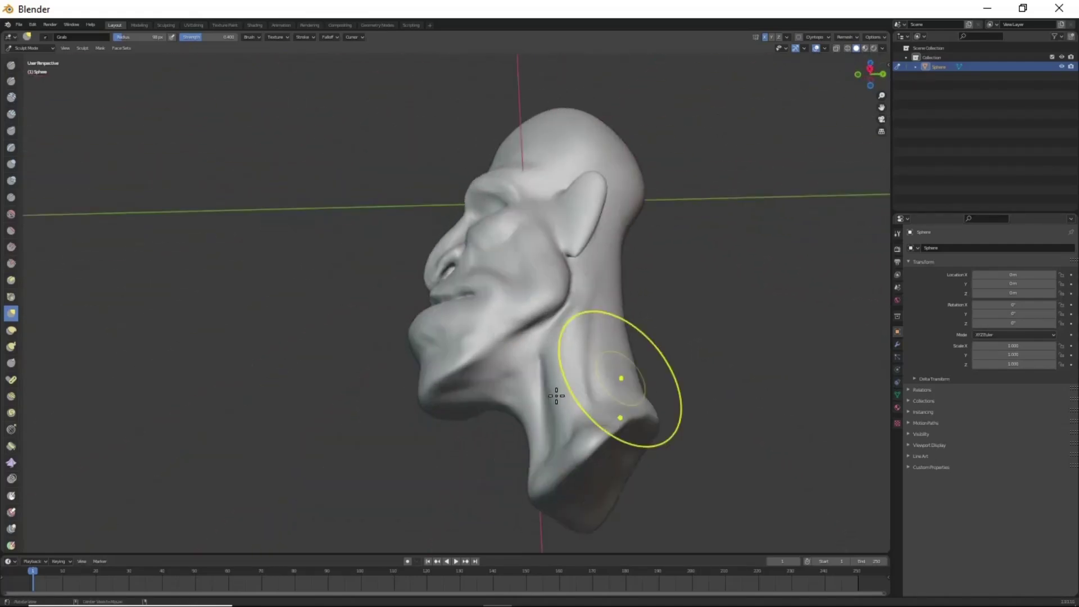
scroll(554, 393, "up", 3)
middle_click_drag(547, 296, 569, 358)
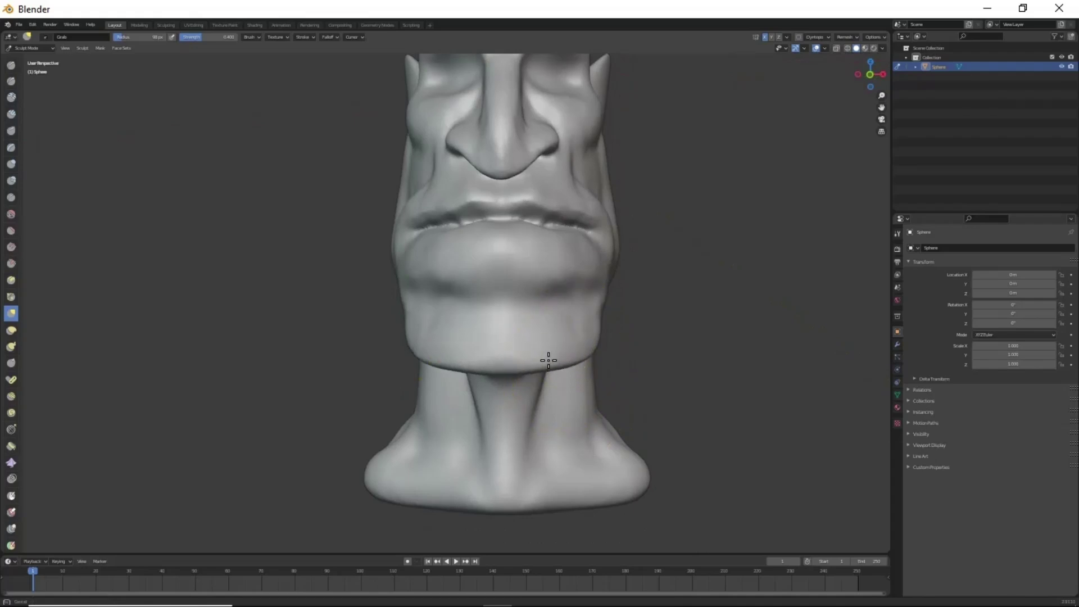
left_click_drag(528, 362, 524, 380)
mouse_move(587, 389)
middle_mouse_down()
mouse_move(571, 474)
mouse_move(625, 392)
mouse_move(595, 183)
middle_mouse_up()
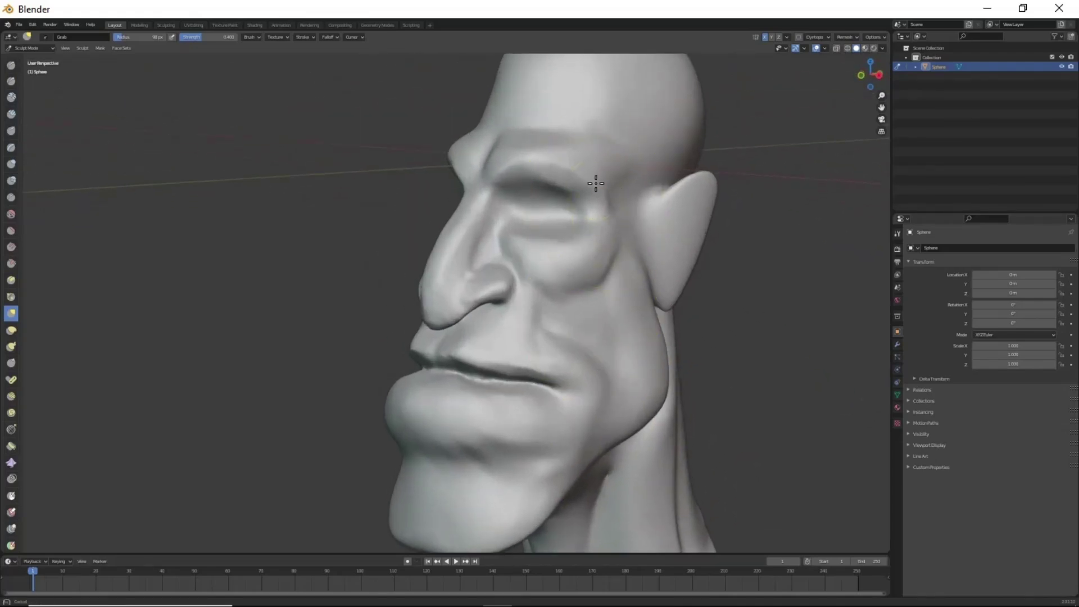
Step: Shrink the Grab brush radius and orbit around to look under the chin
key("f")
left_click(532, 299)
middle_click_drag(532, 298, 538, 254)
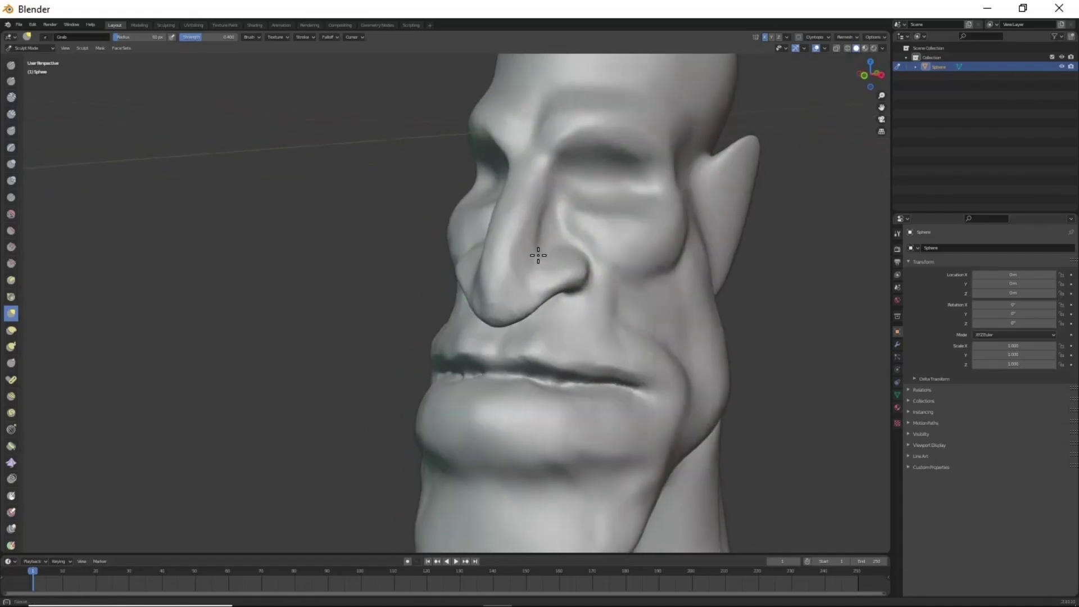
mouse_move(538, 178)
middle_mouse_down()
mouse_move(578, 277)
mouse_move(606, 239)
middle_mouse_up()
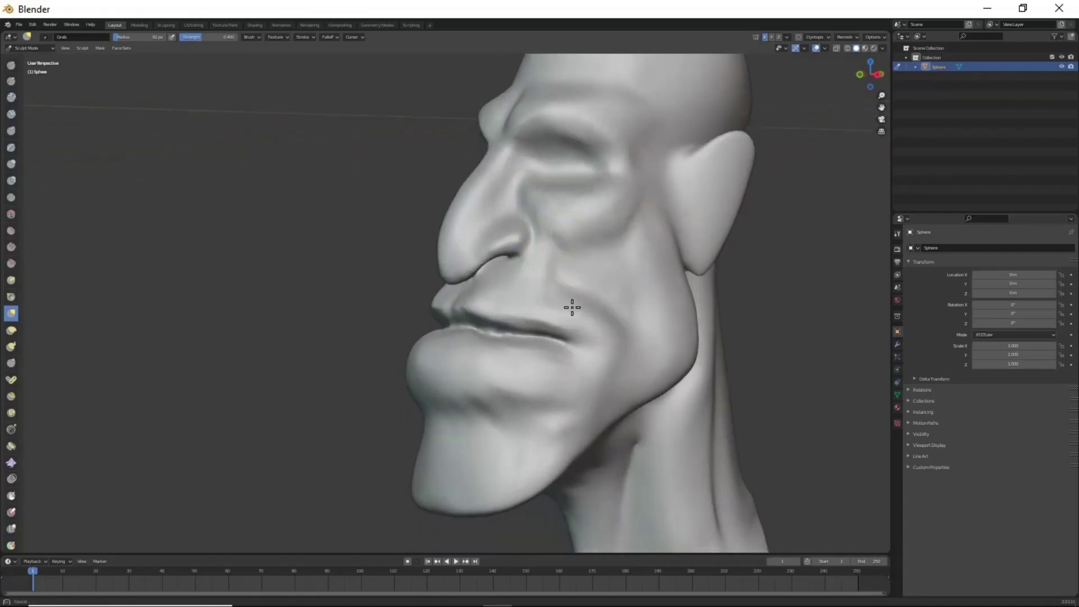
middle_click_drag(471, 407, 486, 267)
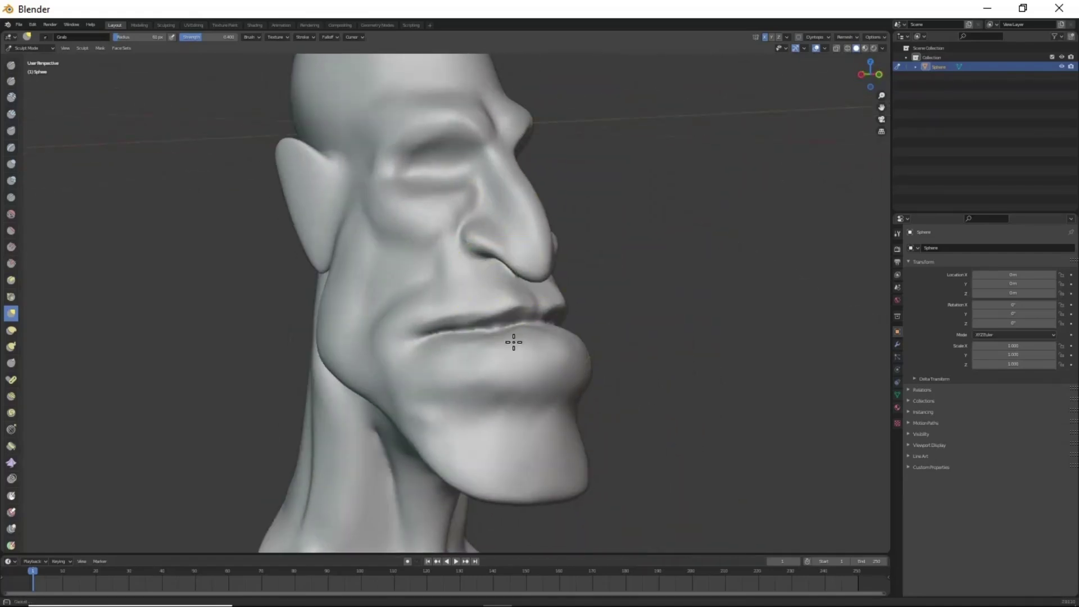
mouse_move(561, 350)
middle_mouse_down()
mouse_move(544, 352)
mouse_move(585, 292)
mouse_move(674, 430)
mouse_move(646, 441)
middle_mouse_up()
scroll(645, 441, "up", 3)
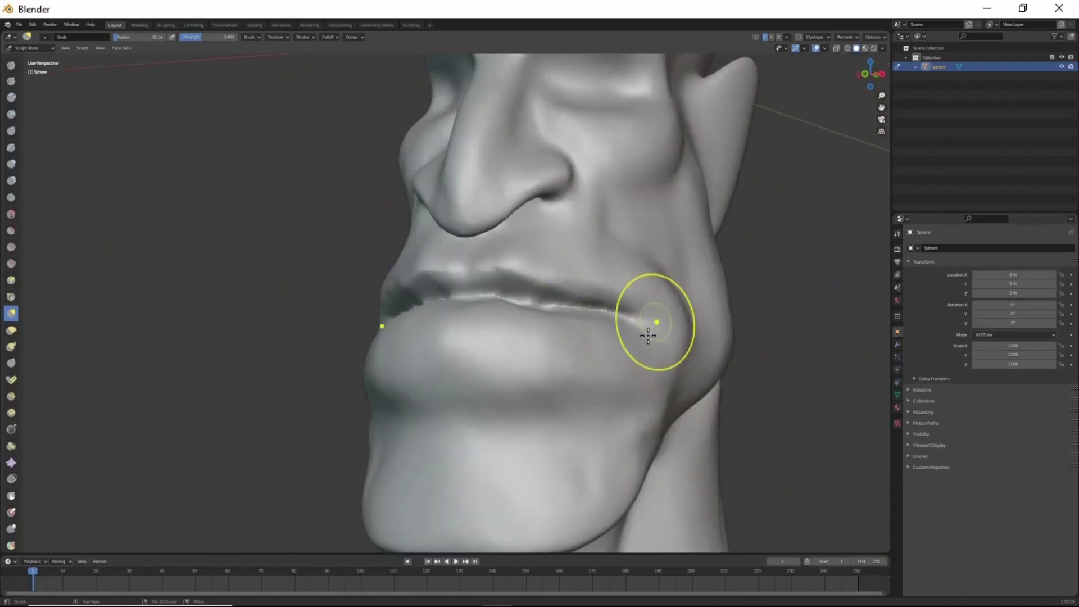
Step: Deepen the mouth-line crease with Draw Sharp and reshape the lower lip
key("shift+x")
mouse_move(595, 325)
left_mouse_down()
mouse_move(571, 289)
mouse_move(501, 271)
left_mouse_up()
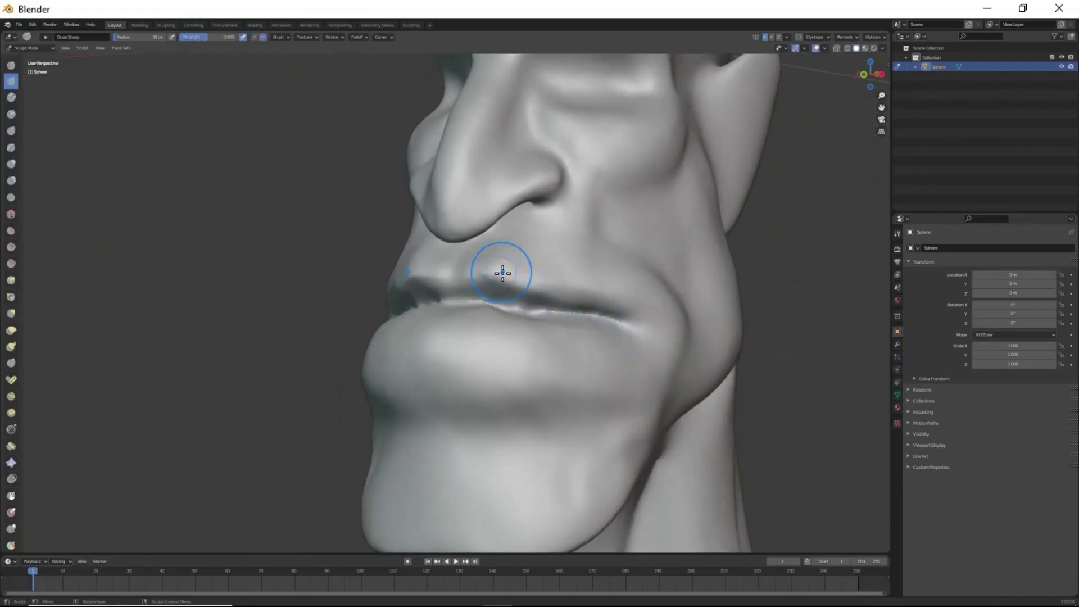
mouse_move(500, 272)
middle_mouse_down()
mouse_move(521, 310)
mouse_move(568, 314)
middle_mouse_up()
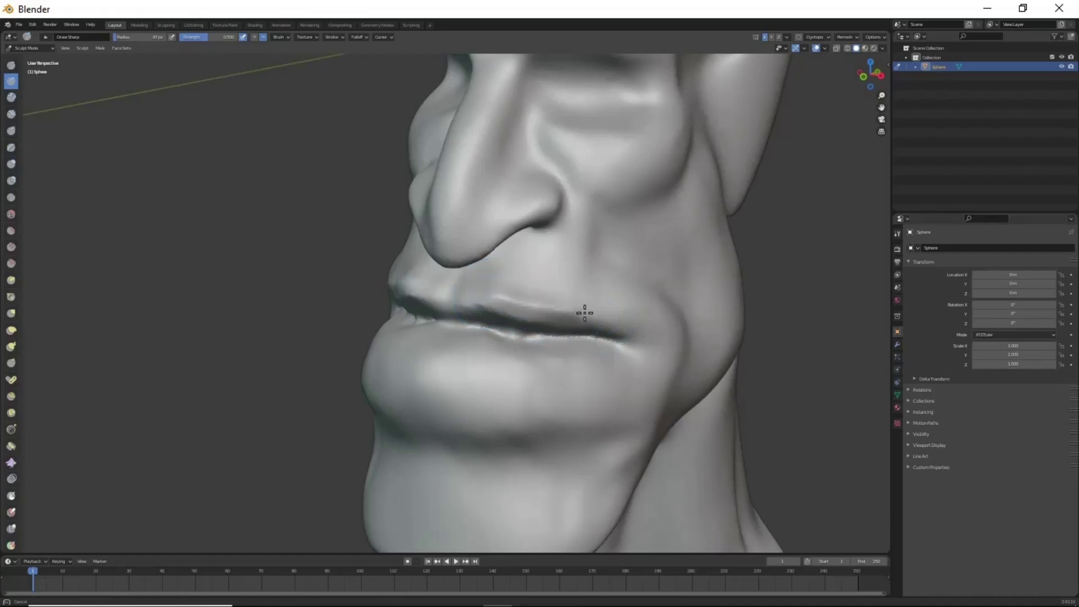
left_click_drag(516, 295, 452, 297)
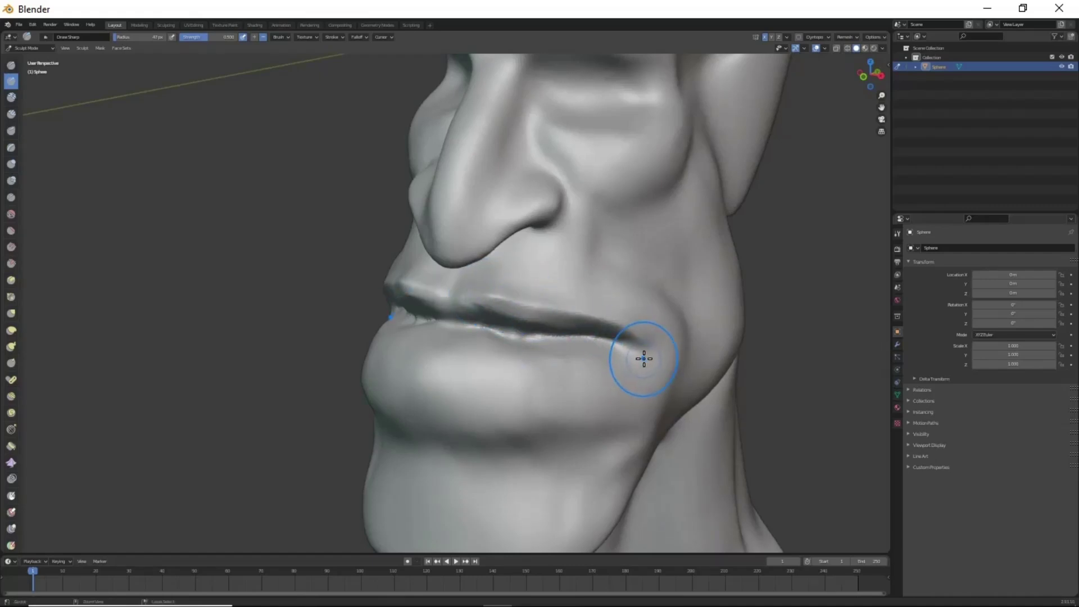
mouse_move(644, 358)
left_mouse_down()
mouse_move(517, 393)
mouse_move(382, 396)
mouse_move(545, 390)
left_mouse_up()
Step: Add ridged Clay Strips texture along the upper lip
mouse_move(545, 390)
middle_mouse_down()
mouse_move(664, 397)
mouse_move(578, 400)
middle_mouse_up()
key("g")
mouse_move(568, 354)
middle_mouse_down()
mouse_move(578, 399)
mouse_move(482, 350)
mouse_move(397, 374)
middle_mouse_up()
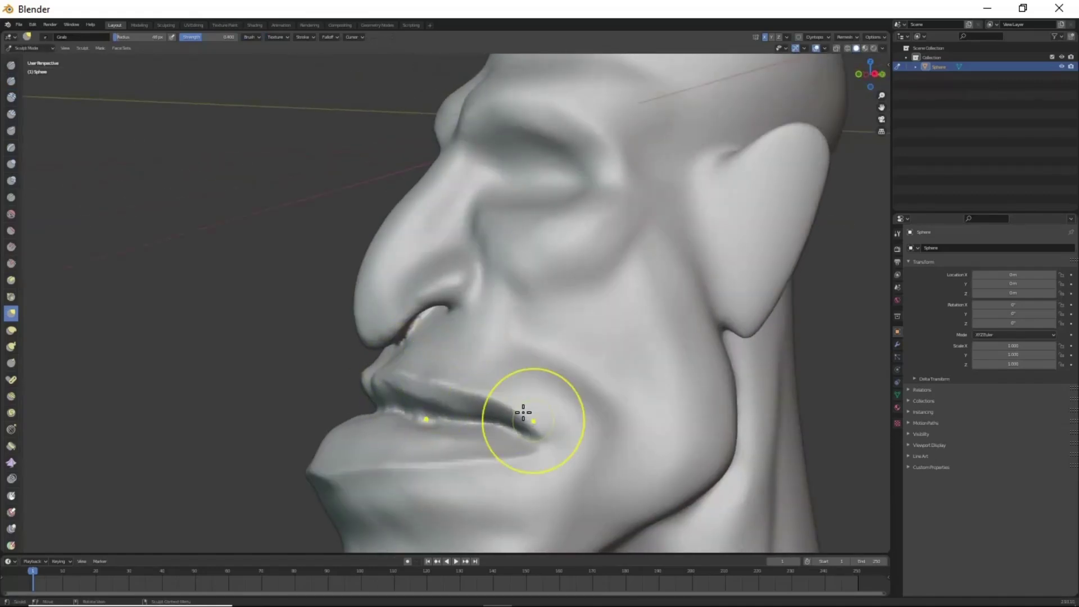
middle_click_drag(525, 417, 603, 423)
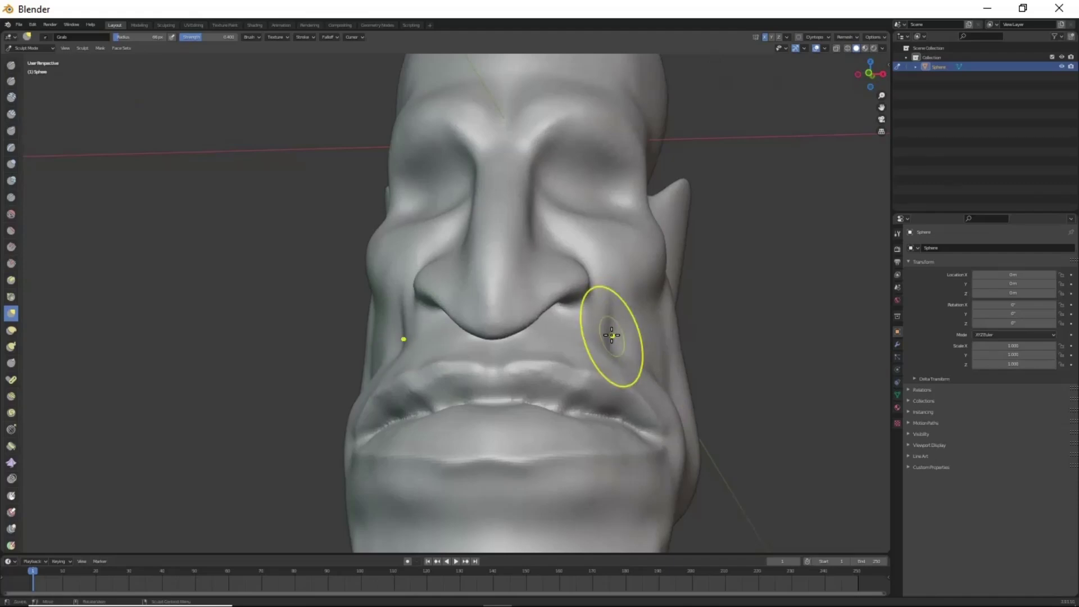
mouse_move(629, 350)
middle_mouse_down()
mouse_move(645, 385)
mouse_move(576, 329)
middle_mouse_up()
key("c")
mouse_move(576, 328)
left_mouse_down()
mouse_move(530, 330)
mouse_move(584, 329)
mouse_move(658, 368)
mouse_move(639, 358)
left_mouse_up()
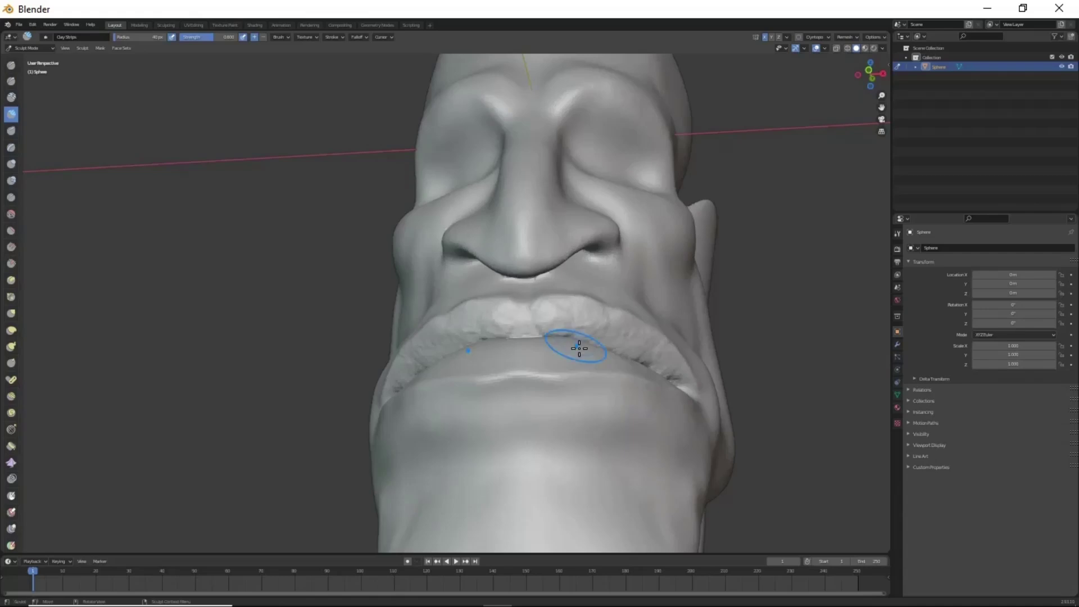
Step: Roughen the upper lip with clay strips from both sides
mouse_move(578, 346)
middle_mouse_down()
mouse_move(552, 322)
mouse_move(518, 371)
middle_mouse_up()
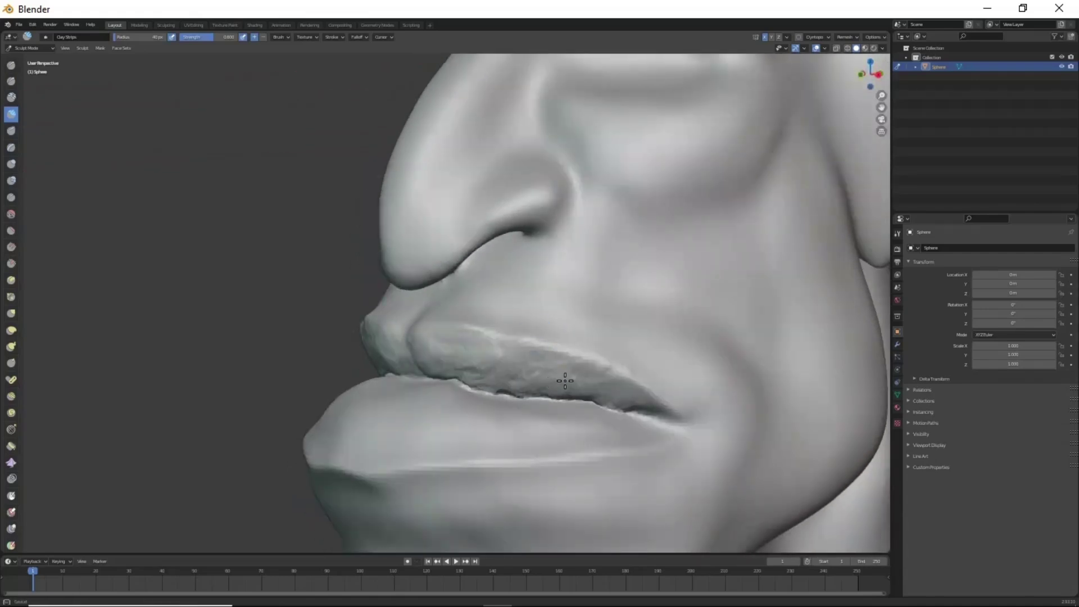
mouse_move(505, 364)
left_mouse_down()
mouse_move(433, 341)
mouse_move(483, 377)
mouse_move(654, 408)
left_mouse_up()
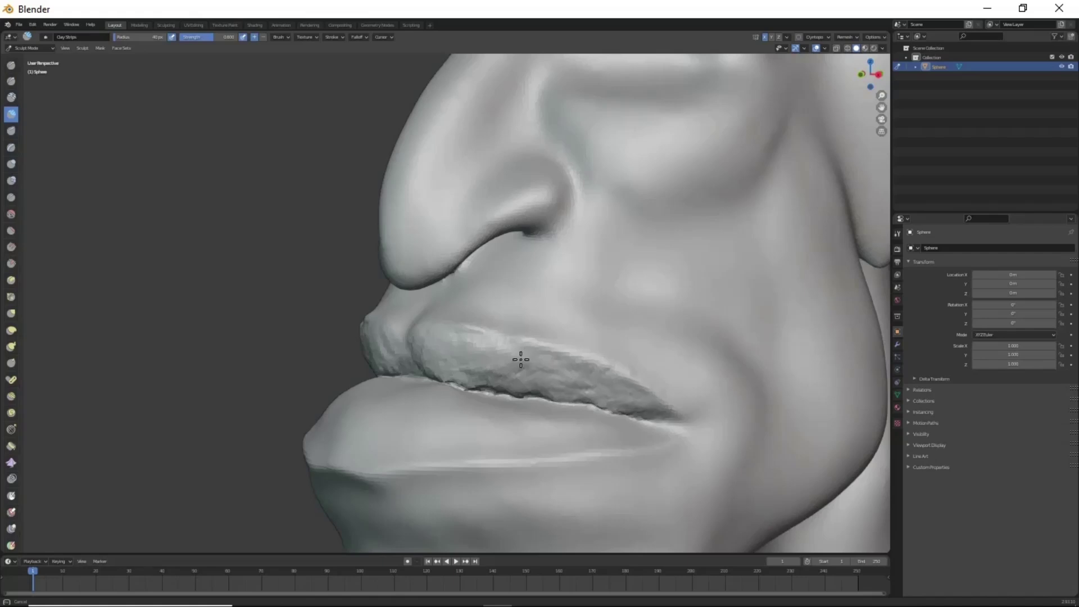
middle_click_drag(514, 396, 552, 347)
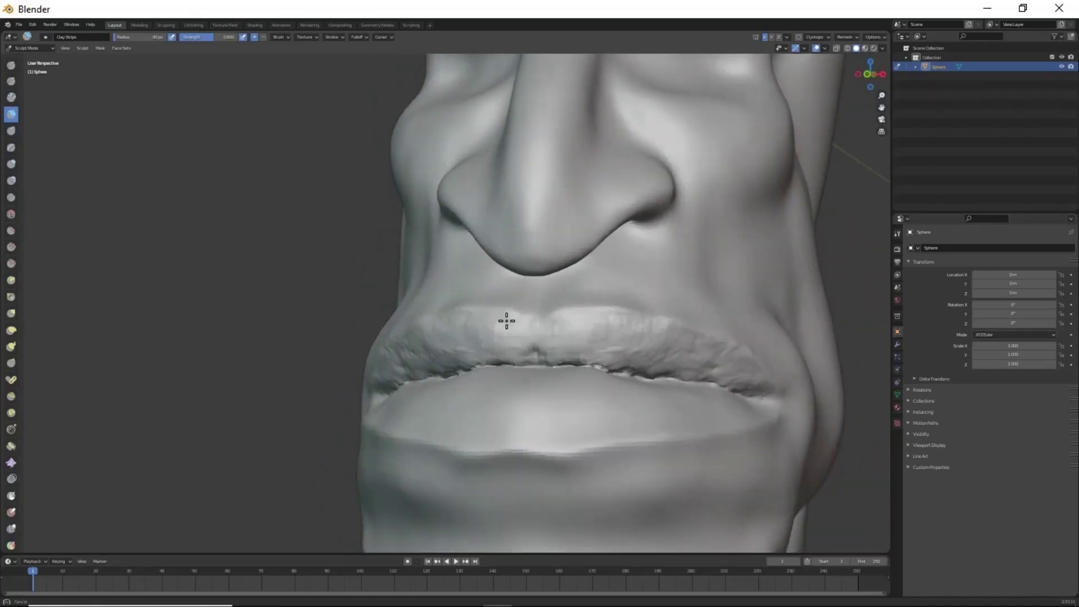
mouse_move(460, 357)
left_mouse_down()
mouse_move(632, 354)
mouse_move(489, 356)
mouse_move(446, 337)
left_mouse_up()
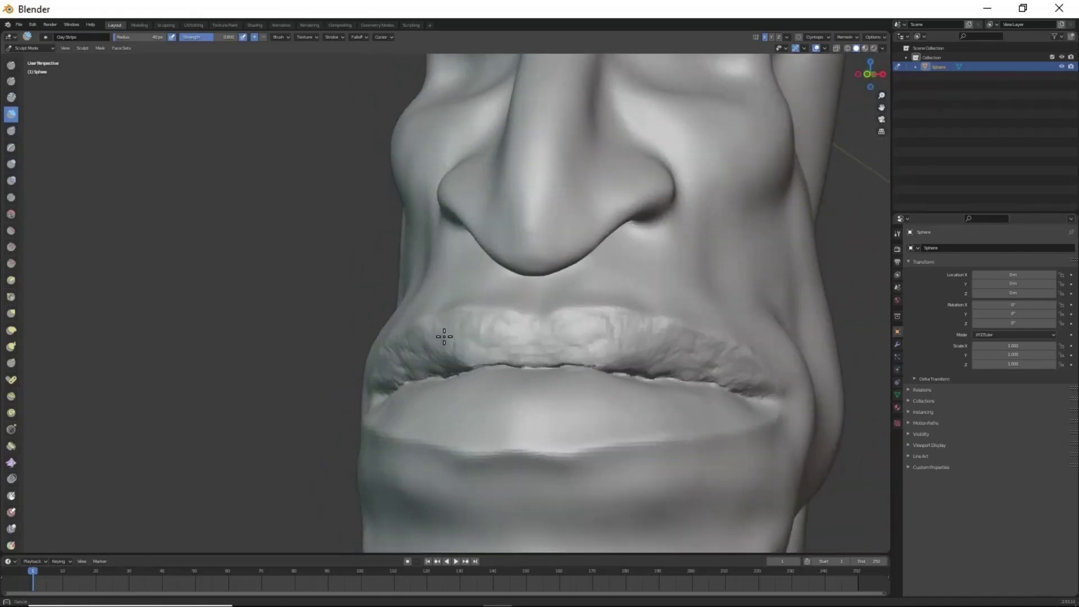
mouse_move(446, 337)
middle_mouse_down()
mouse_move(634, 411)
mouse_move(577, 356)
middle_mouse_up()
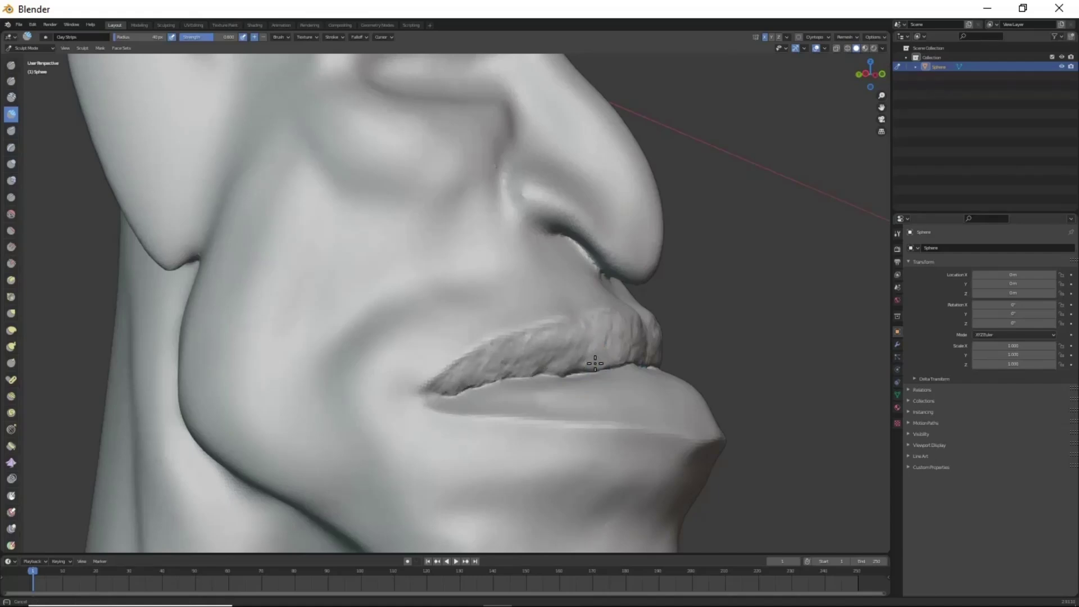
mouse_move(520, 364)
middle_mouse_down()
mouse_move(553, 370)
mouse_move(474, 369)
middle_mouse_up()
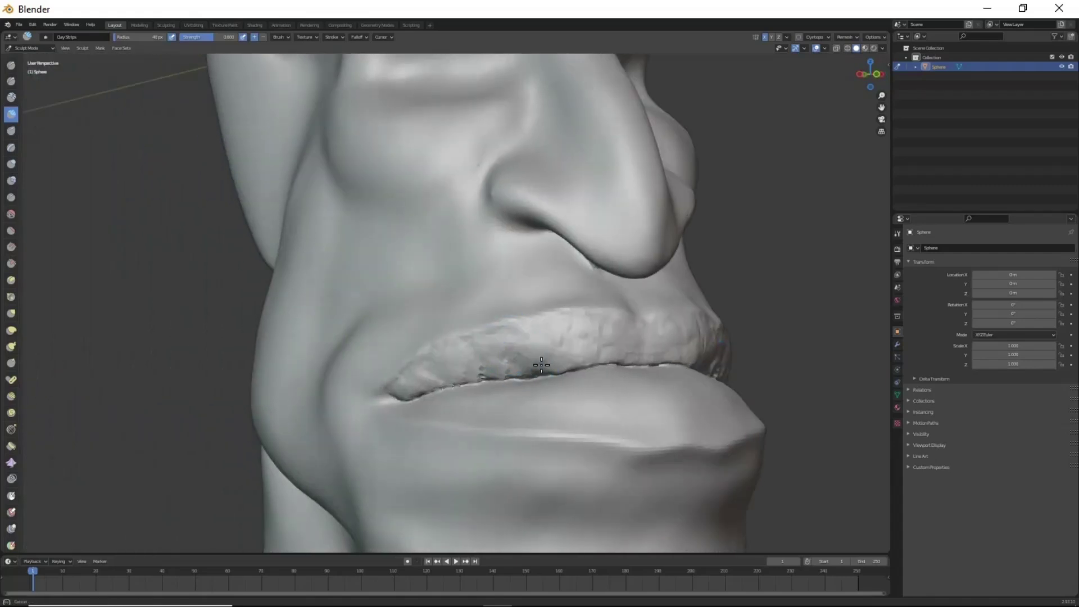
mouse_move(645, 342)
left_mouse_down()
mouse_move(578, 354)
mouse_move(520, 347)
mouse_move(457, 362)
mouse_move(427, 382)
left_mouse_up()
Step: Build up the left side of the upper lip surface
middle_click_drag(548, 349, 493, 382)
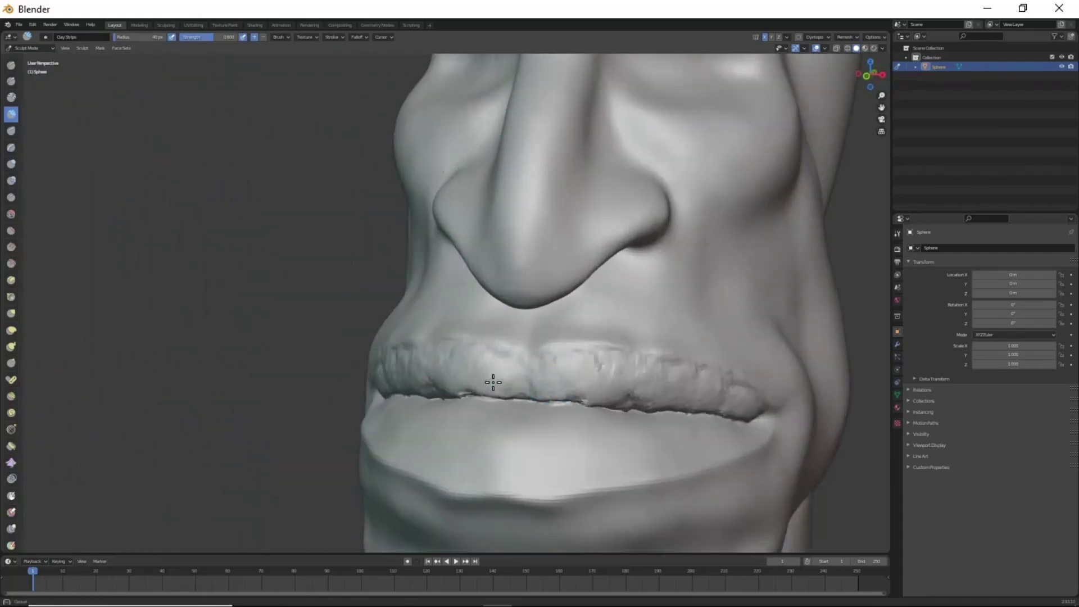
left_click_drag(468, 365, 444, 381)
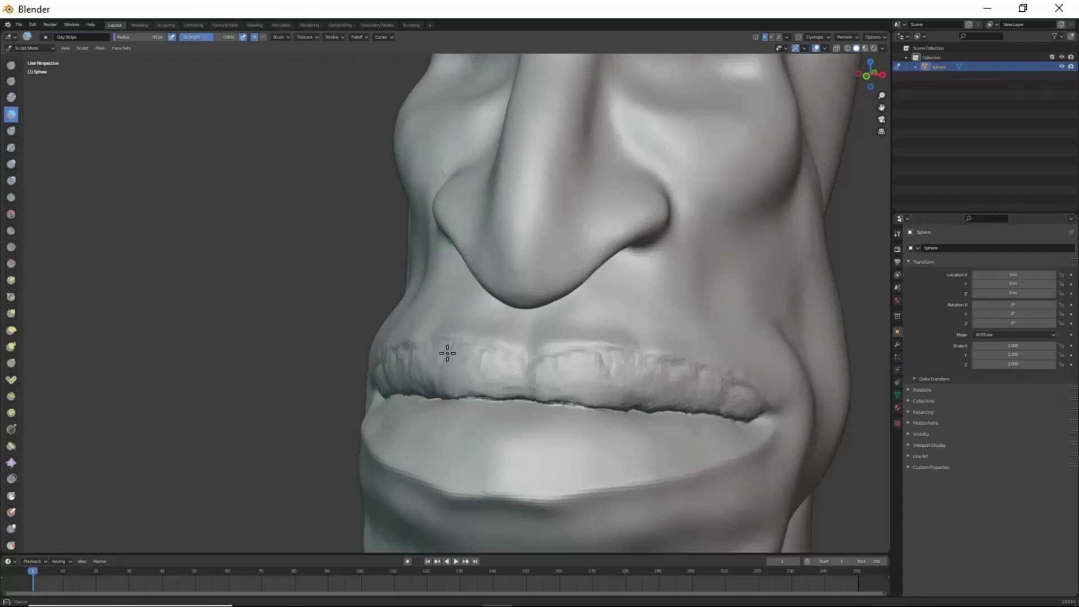
middle_click_drag(447, 353, 665, 373)
mouse_move(615, 336)
middle_mouse_down()
mouse_move(592, 342)
mouse_move(635, 332)
middle_mouse_up()
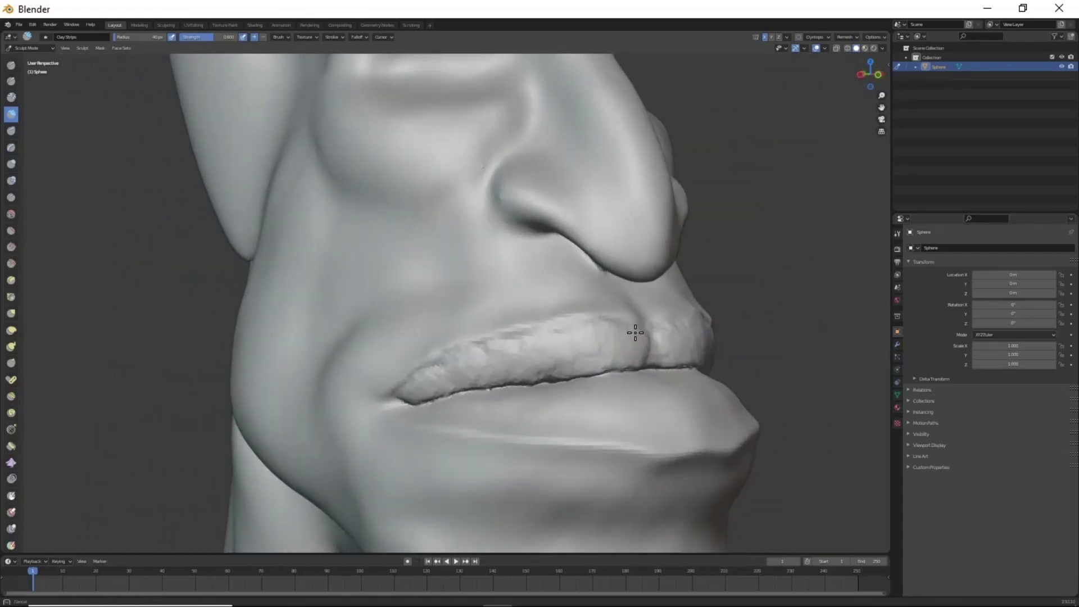
mouse_move(559, 345)
left_mouse_down()
mouse_move(592, 356)
mouse_move(465, 369)
left_mouse_up()
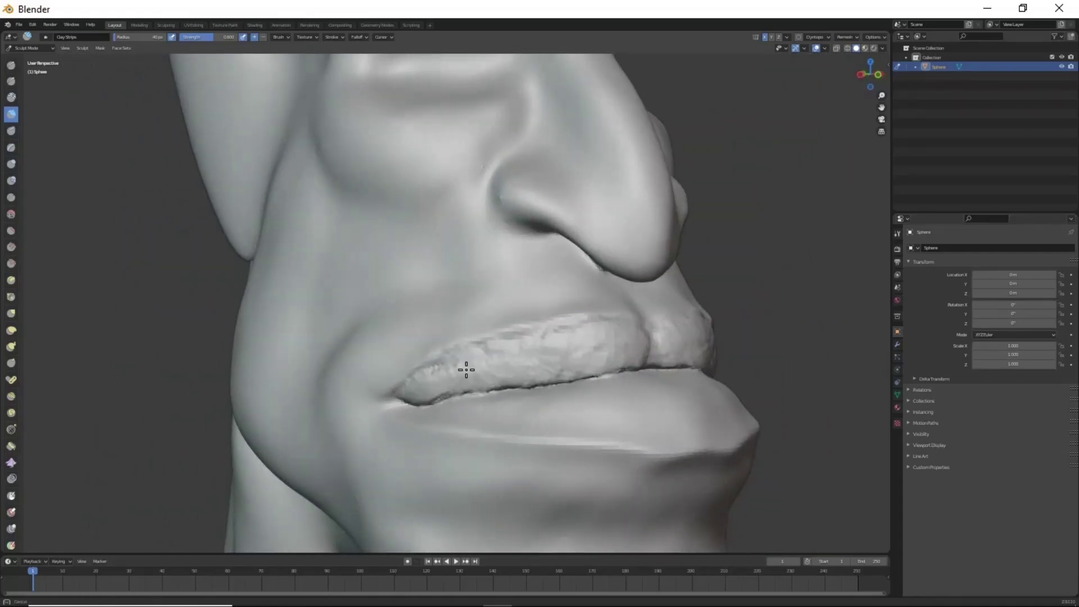
middle_click_drag(464, 369, 598, 433)
Step: Work clay texture back and forth across the lower lip
mouse_move(599, 433)
left_mouse_down()
mouse_move(664, 427)
mouse_move(664, 385)
mouse_move(622, 416)
mouse_move(534, 429)
left_mouse_up()
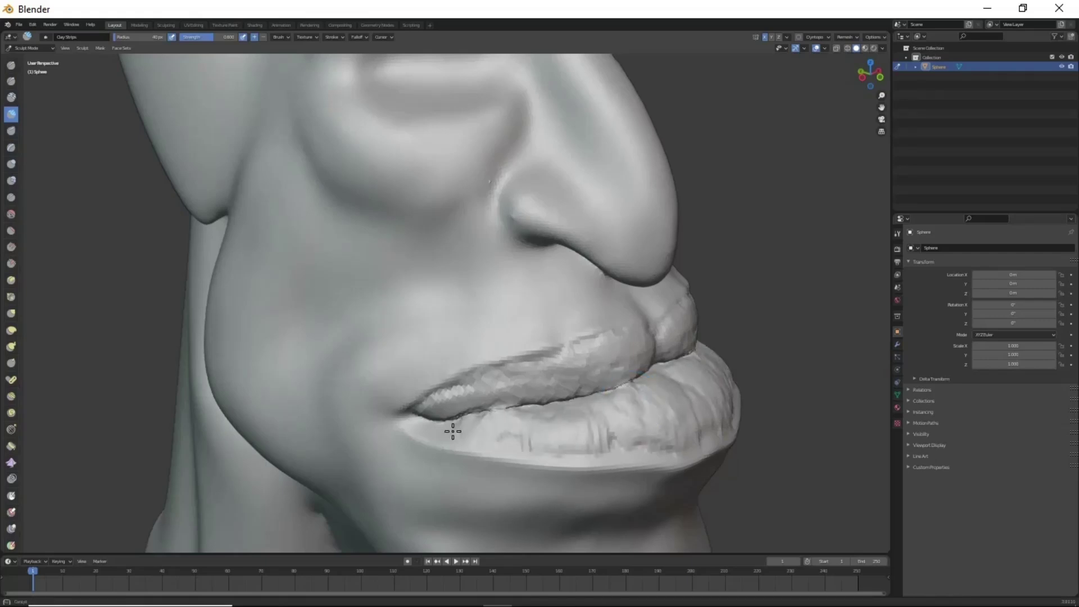
mouse_move(602, 437)
left_mouse_down()
mouse_move(703, 436)
mouse_move(504, 448)
left_mouse_up()
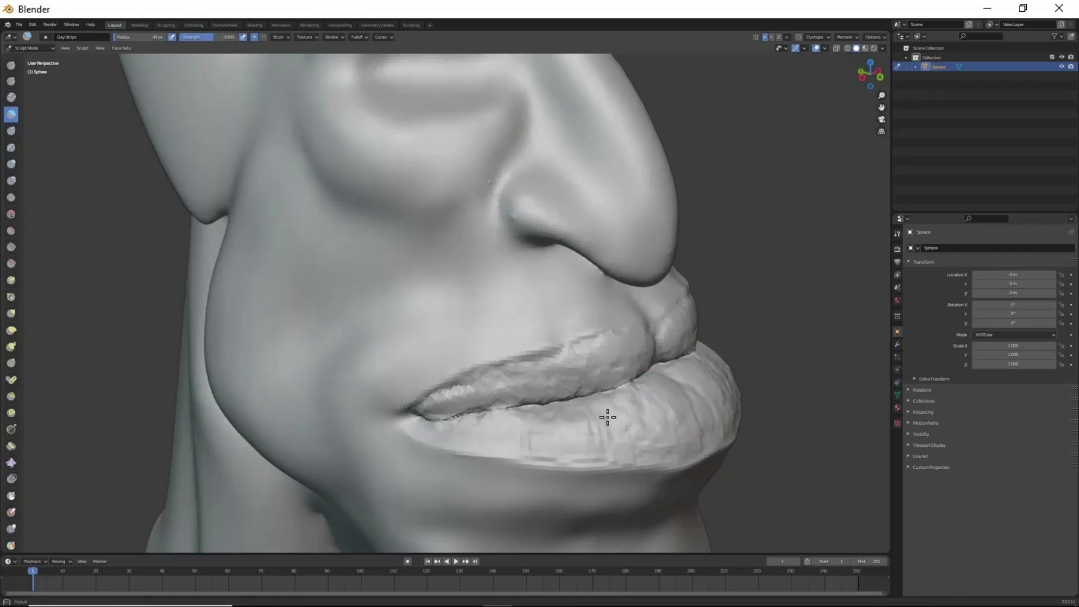
mouse_move(607, 416)
middle_mouse_down()
mouse_move(579, 421)
mouse_move(564, 352)
middle_mouse_up()
scroll(580, 356, "up", 3)
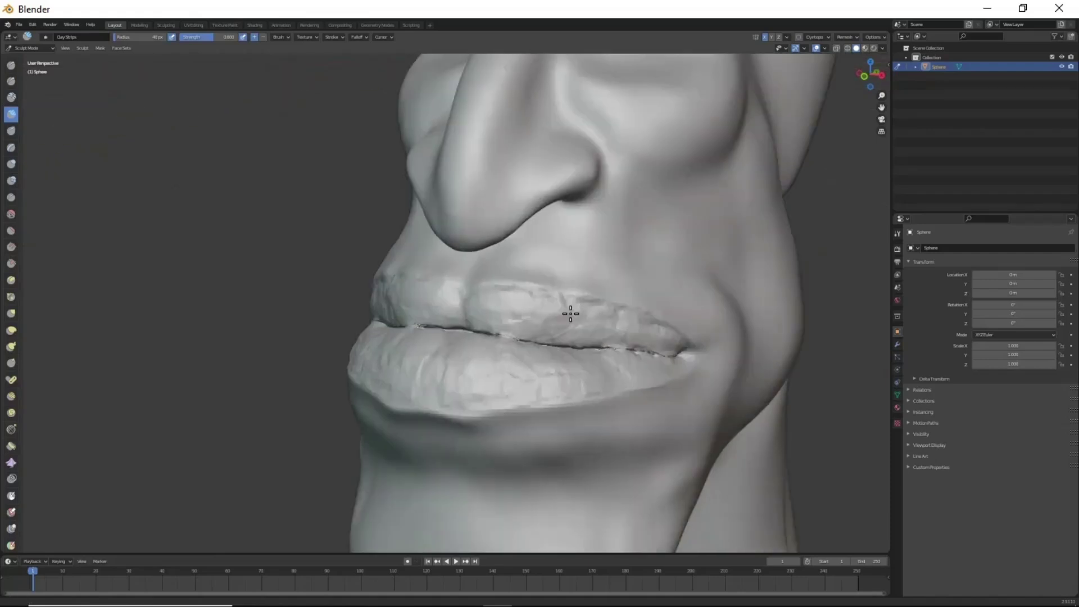
mouse_move(571, 314)
middle_mouse_down()
mouse_move(545, 390)
mouse_move(653, 274)
middle_mouse_up()
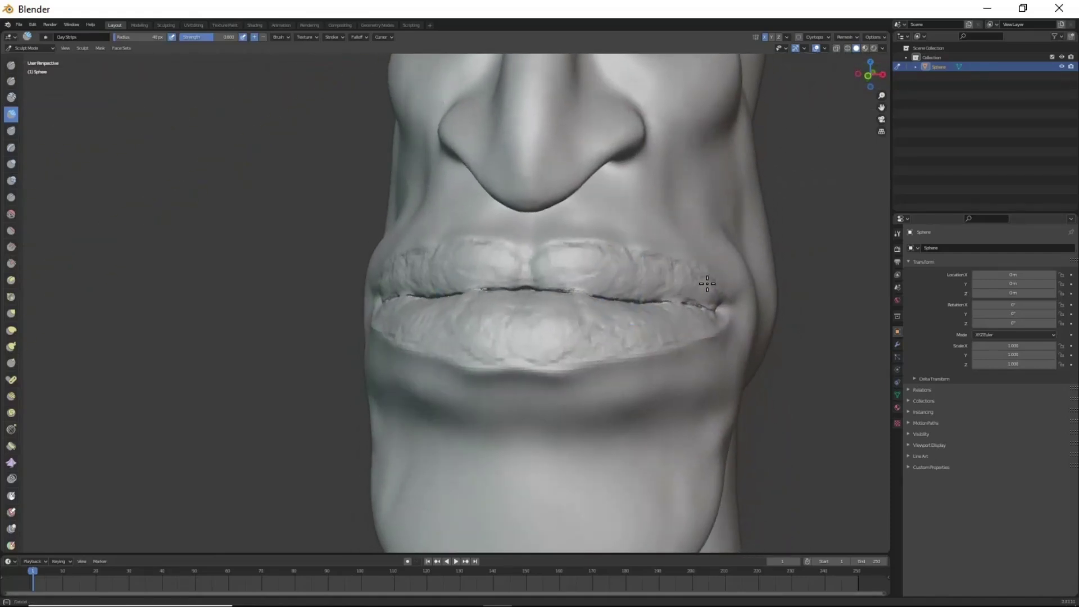
scroll(591, 345, "down", 3)
mouse_move(591, 345)
middle_mouse_down()
mouse_move(652, 427)
mouse_move(604, 448)
middle_mouse_up()
scroll(609, 390, "up", 3)
Step: Carve a sharp crease along the nostril groove
mouse_move(609, 390)
middle_mouse_down()
mouse_move(607, 400)
mouse_move(542, 227)
middle_mouse_up()
scroll(598, 354, "up", 2)
scroll(542, 227, "up", 3)
mouse_move(542, 227)
left_mouse_down()
mouse_move(539, 265)
mouse_move(493, 305)
left_mouse_up()
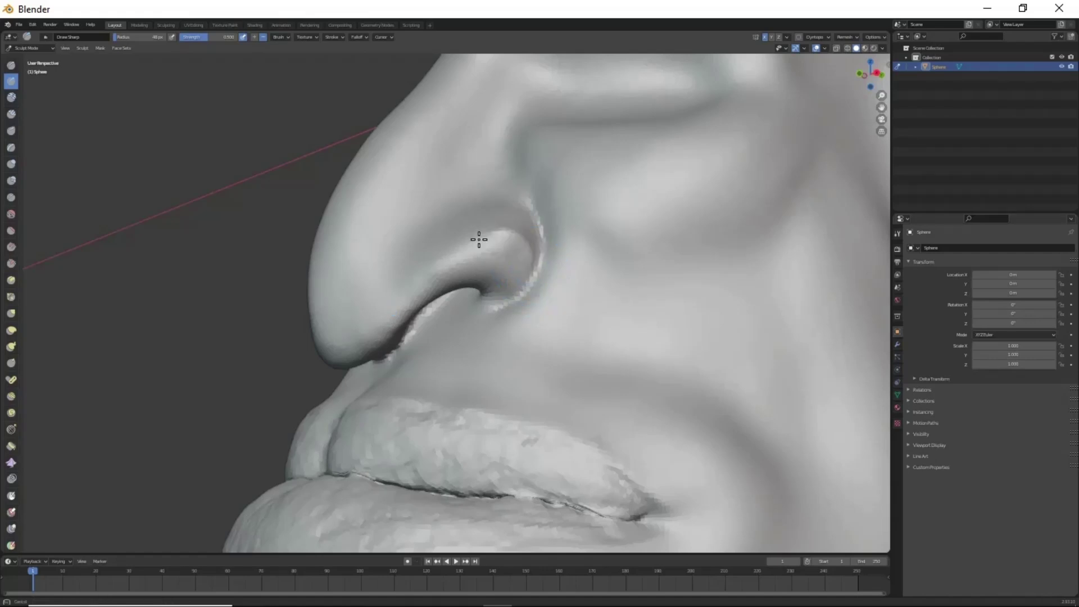
Step: Carve and deepen the crease along the nostril wing, then view the nose from below and in profile
left_click_drag(479, 235, 366, 327)
left_click_drag(492, 301, 354, 356)
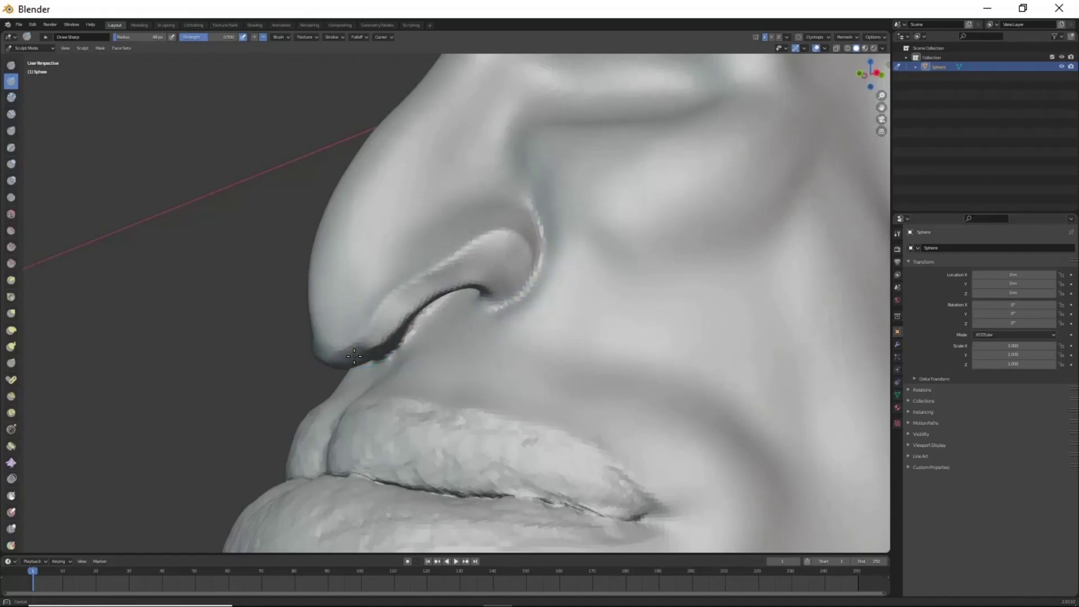
key("c")
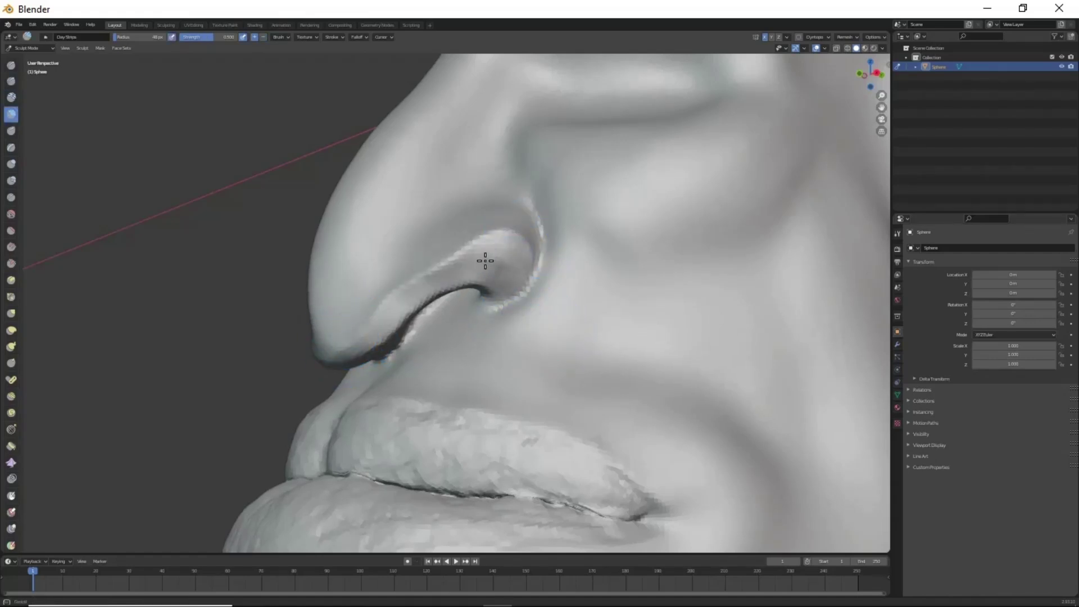
left_click(450, 278)
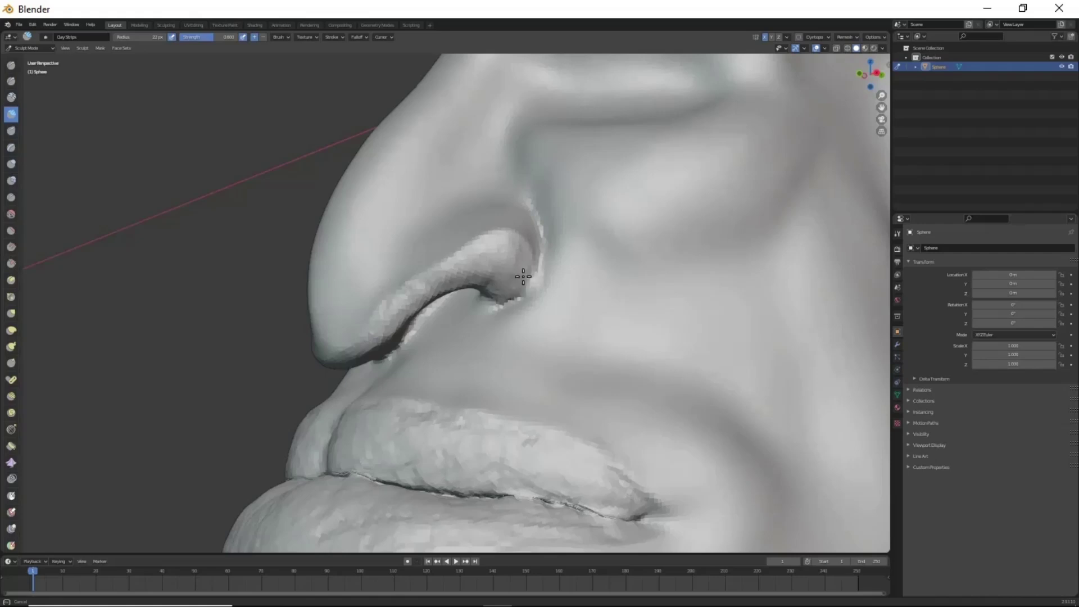
mouse_move(372, 349)
middle_mouse_down()
mouse_move(513, 330)
mouse_move(551, 194)
mouse_move(602, 174)
mouse_move(558, 137)
middle_mouse_up()
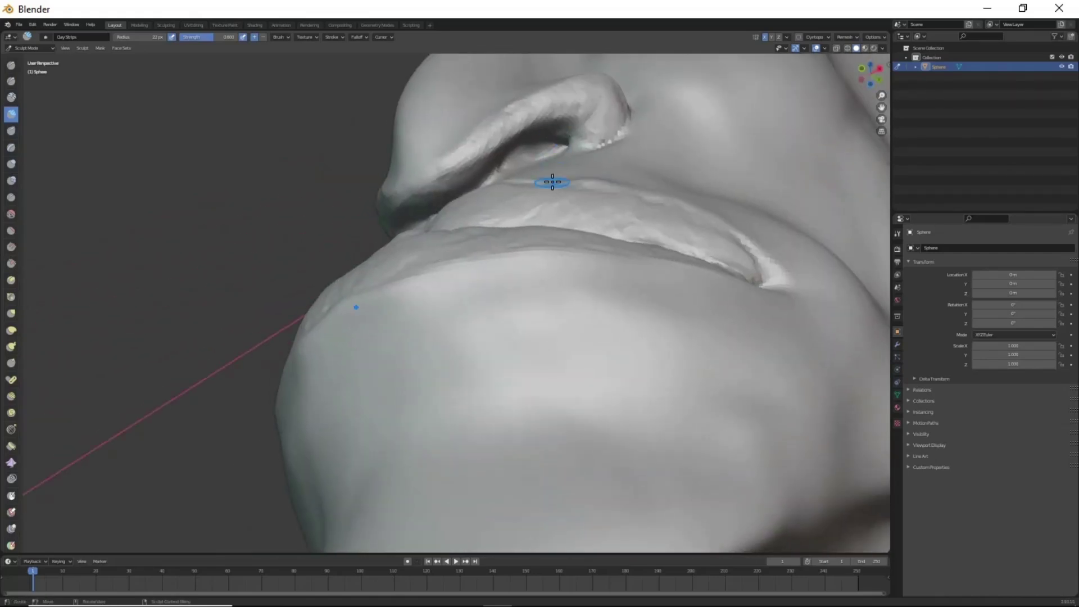
key("shift+space")
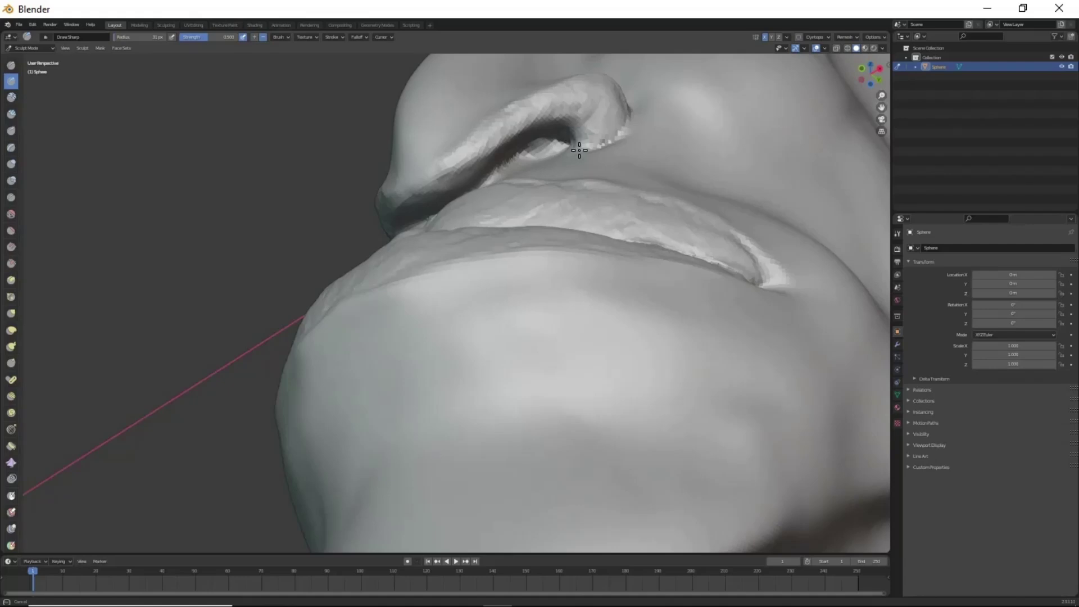
middle_click_drag(559, 241, 620, 273)
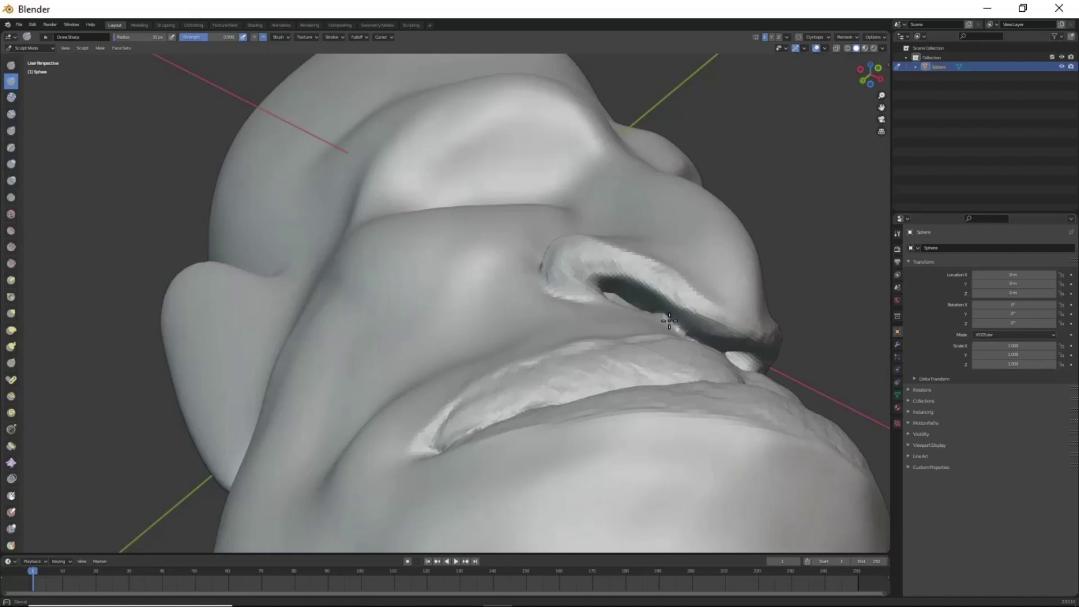
scroll(646, 306, "down", 5)
mouse_move(646, 307)
middle_mouse_down()
mouse_move(554, 354)
mouse_move(590, 386)
mouse_move(636, 388)
mouse_move(549, 342)
mouse_move(565, 365)
mouse_move(462, 339)
middle_mouse_up()
Step: Pull the nostril and nose tip outward into shape with the Grab brush
key("g")
left_click_drag(462, 339, 422, 349)
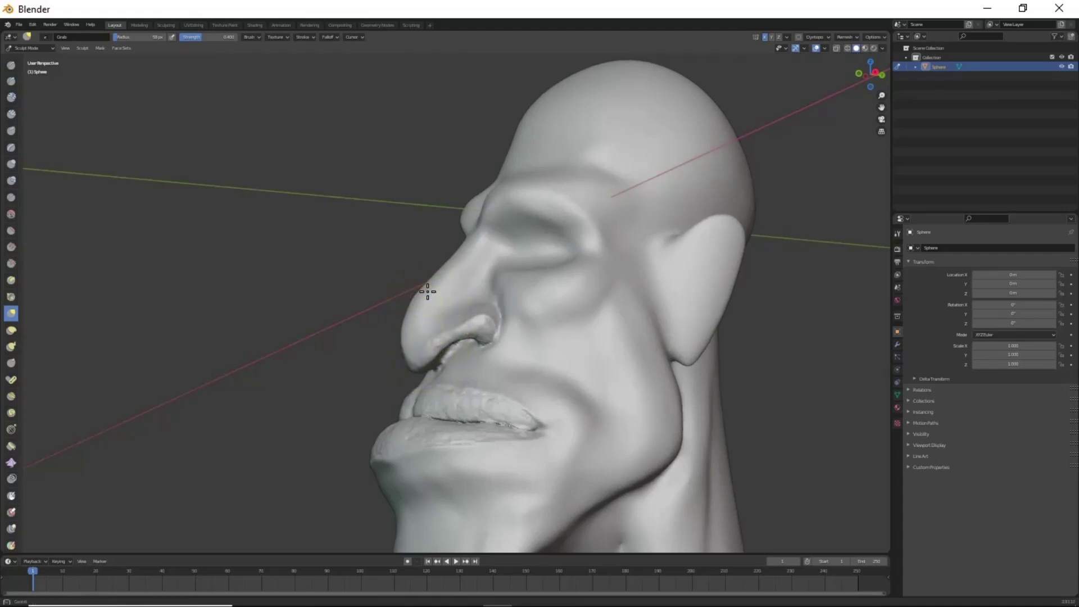
mouse_move(428, 289)
middle_mouse_down()
mouse_move(554, 394)
mouse_move(563, 368)
middle_mouse_up()
left_click_drag(563, 369, 584, 337)
middle_click_drag(584, 337, 580, 325)
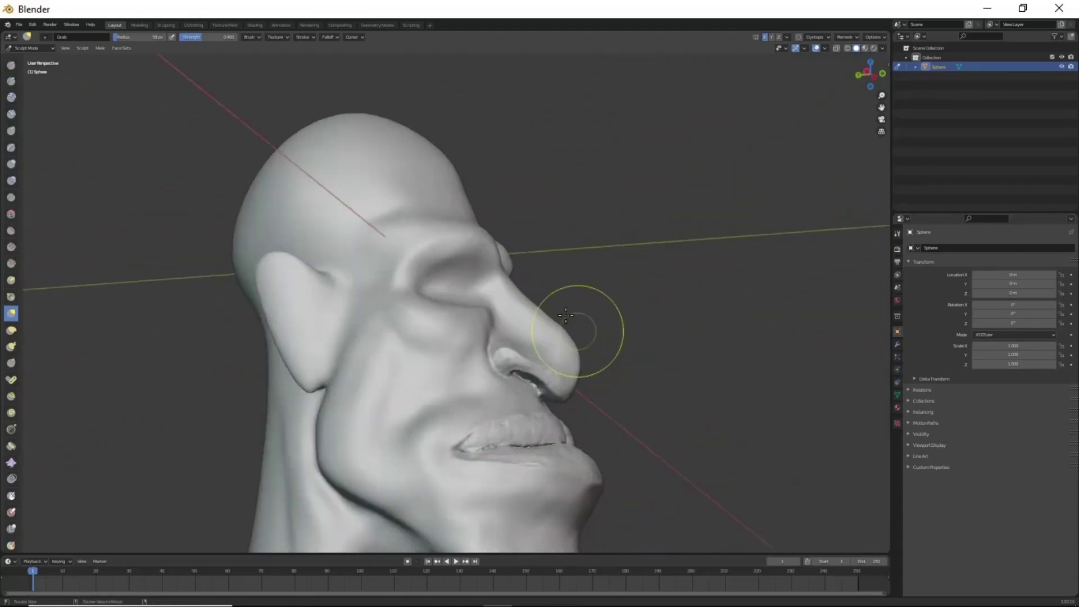
mouse_move(537, 296)
middle_mouse_down()
mouse_move(493, 365)
mouse_move(549, 421)
mouse_move(628, 427)
mouse_move(590, 351)
middle_mouse_up()
scroll(590, 351, "up", 3)
scroll(561, 339, "up", 2)
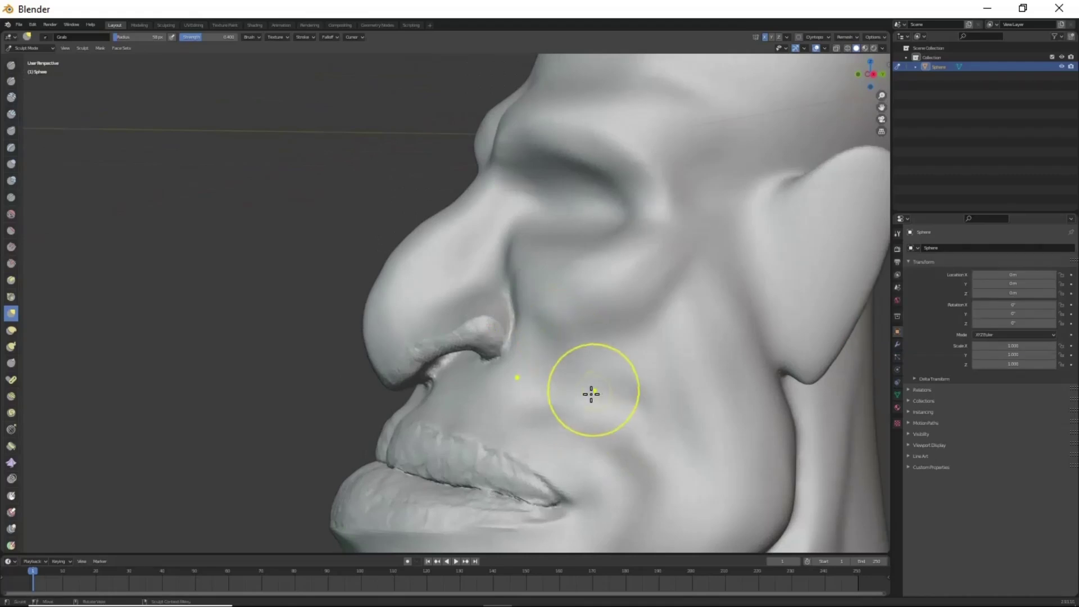
Step: Inspect the nostril and mouth from several angles with the Draw Sharp and Crease brushes
key("shift+x")
mouse_move(583, 392)
middle_mouse_down()
mouse_move(659, 303)
mouse_move(593, 312)
middle_mouse_up()
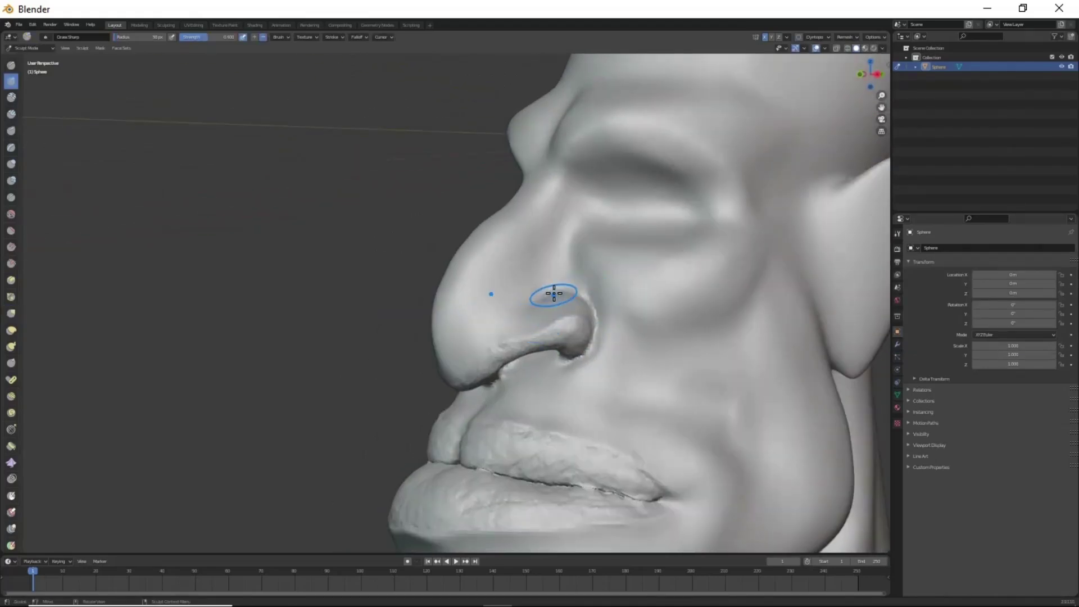
mouse_move(589, 319)
middle_mouse_down()
mouse_move(616, 354)
mouse_move(544, 209)
mouse_move(586, 298)
middle_mouse_up()
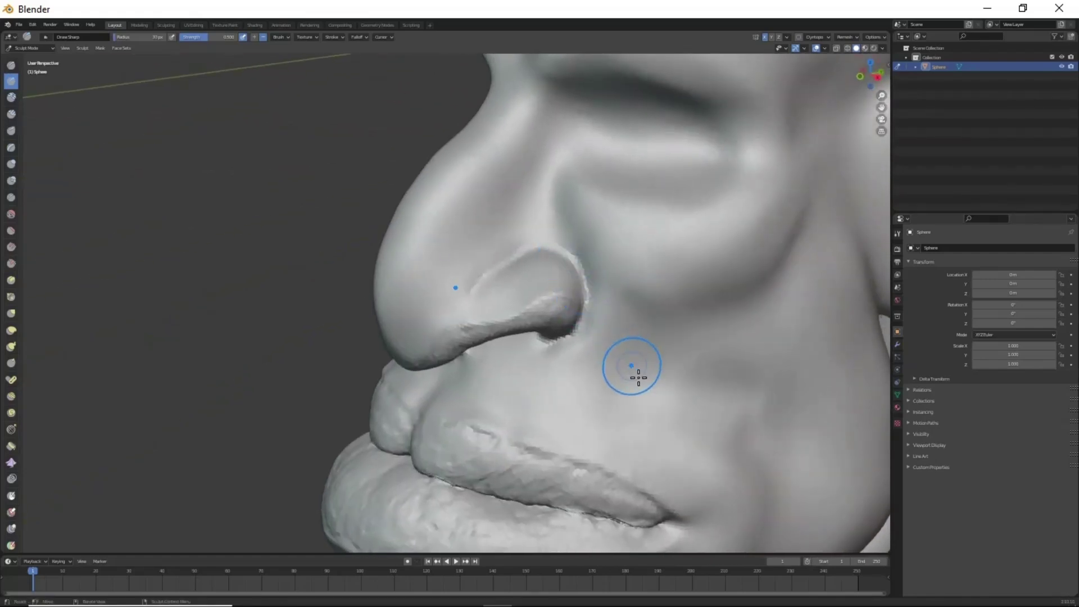
key("shift+c")
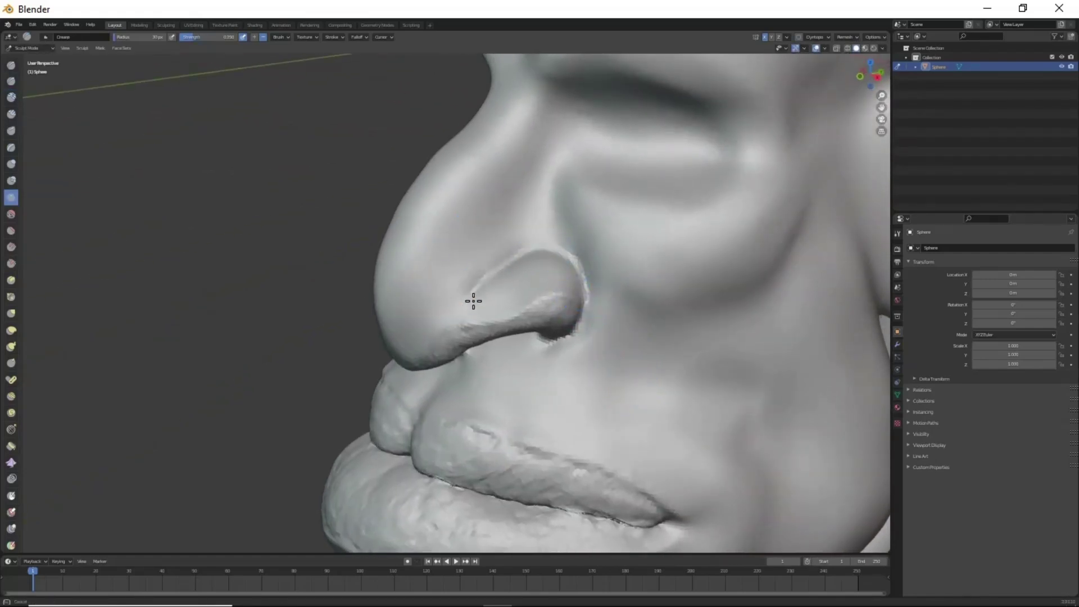
mouse_move(574, 293)
middle_mouse_down()
mouse_move(583, 301)
mouse_move(564, 151)
middle_mouse_up()
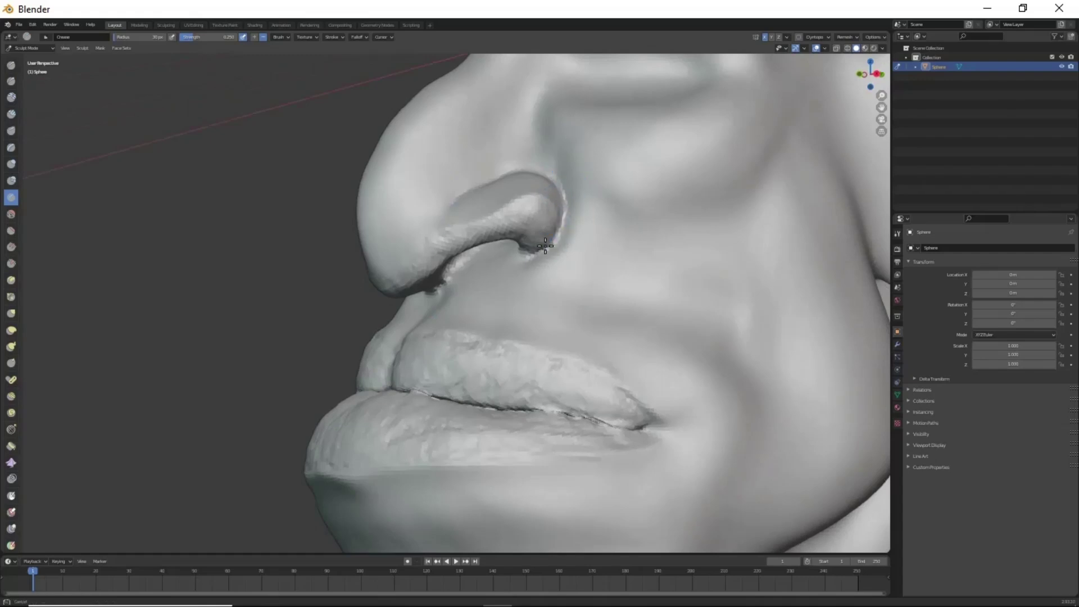
scroll(571, 236, "down", 5)
middle_click_drag(571, 236, 614, 277)
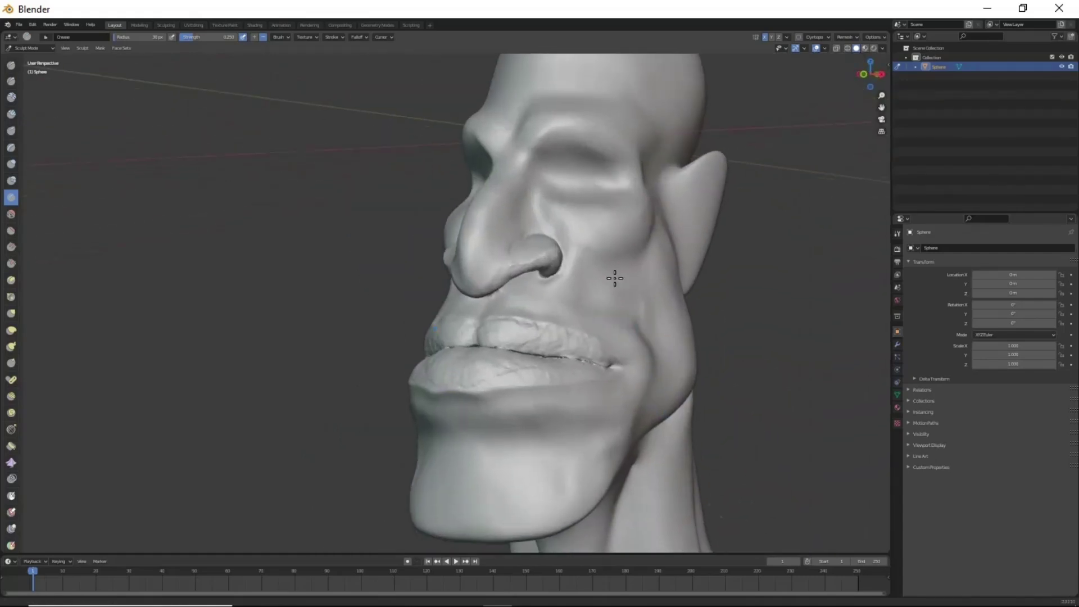
scroll(614, 277, "up", 5)
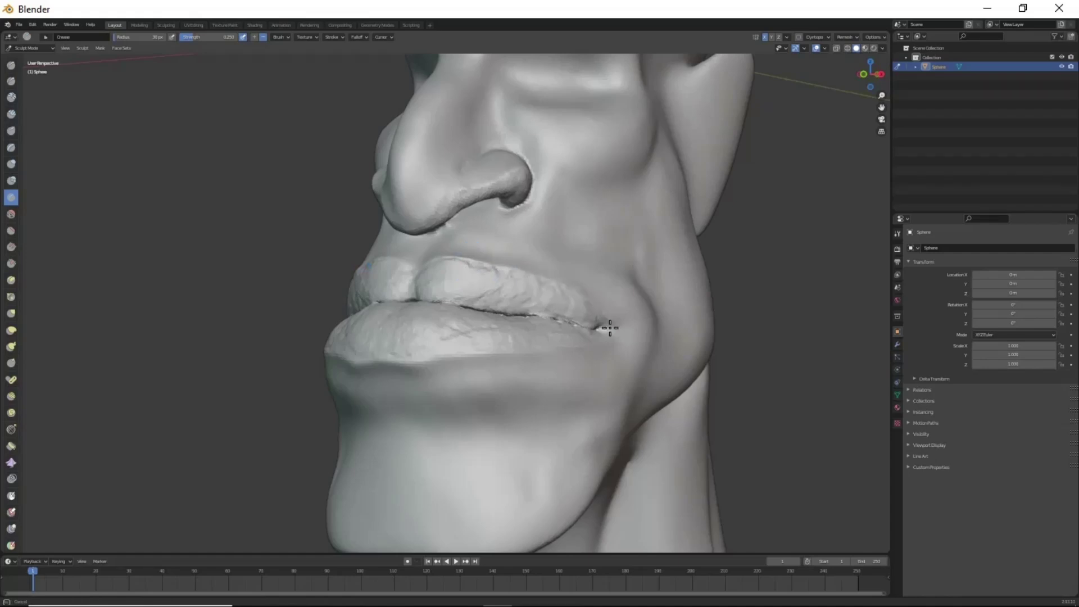
middle_click_drag(580, 317, 611, 308)
Step: Carve a sharp crease extending the lip line into the mouth corner
key("g")
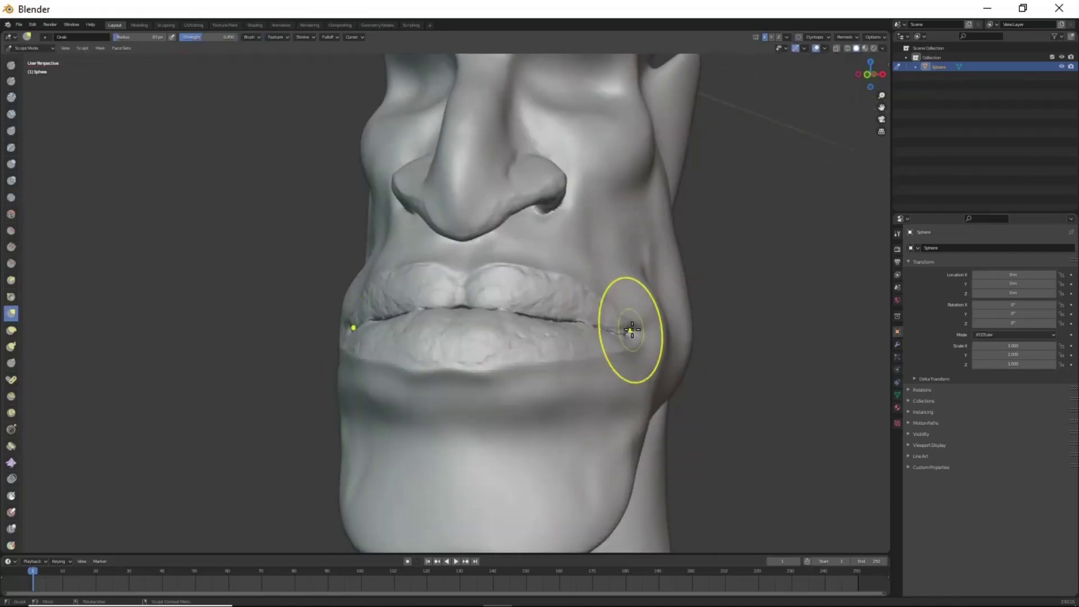
key("shift+x")
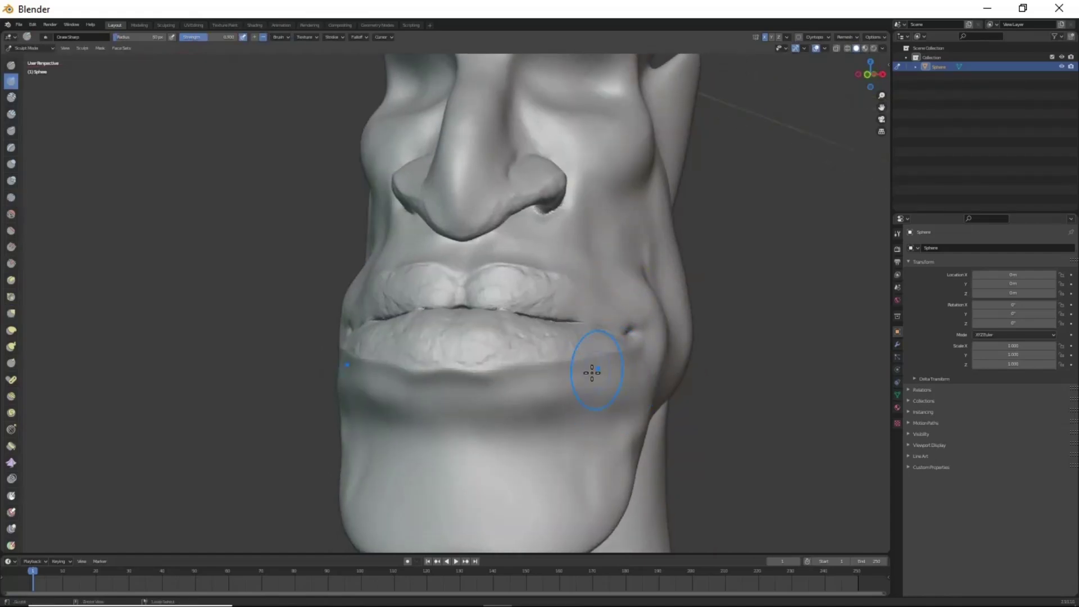
middle_click_drag(592, 373, 511, 301)
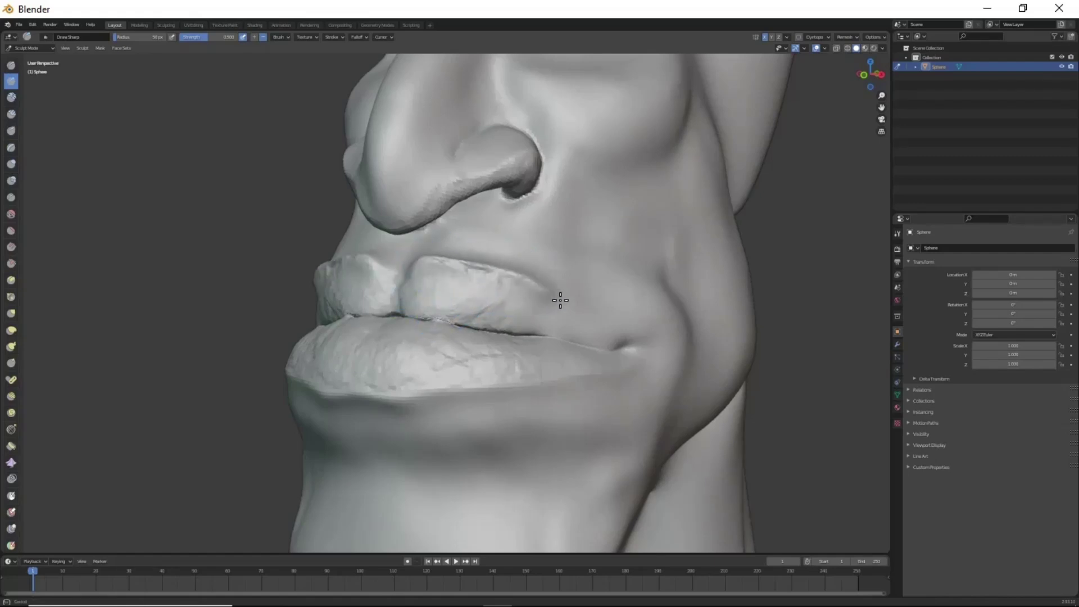
left_click_drag(573, 336, 623, 347)
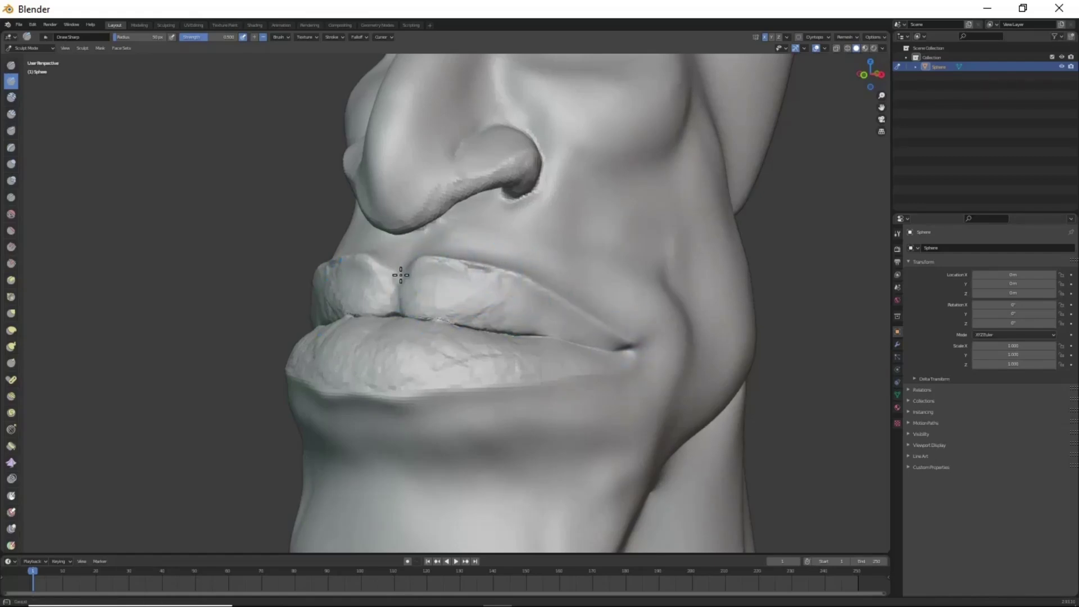
scroll(490, 385, "down", 5)
mouse_move(683, 424)
middle_mouse_down()
mouse_move(655, 405)
mouse_move(562, 393)
mouse_move(503, 350)
middle_mouse_up()
scroll(504, 349, "up", 5)
Step: Grab the upper lip forward and pull its corner toward the mouth corner
key("g")
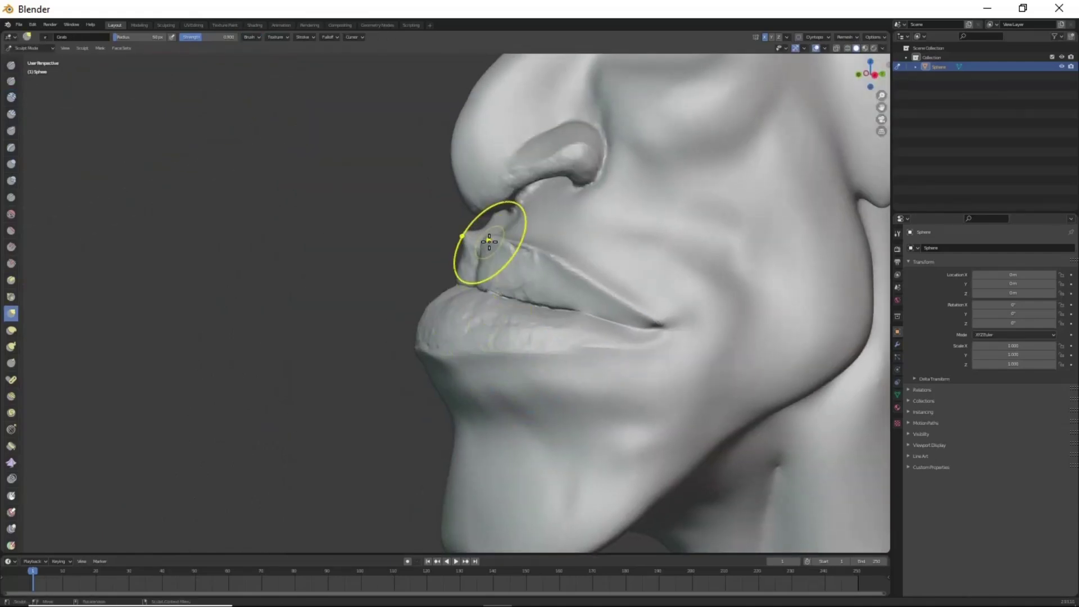
left_click_drag(490, 257, 513, 248)
mouse_move(562, 272)
middle_mouse_down()
mouse_move(585, 356)
mouse_move(517, 272)
middle_mouse_up()
left_click_drag(501, 241, 422, 261)
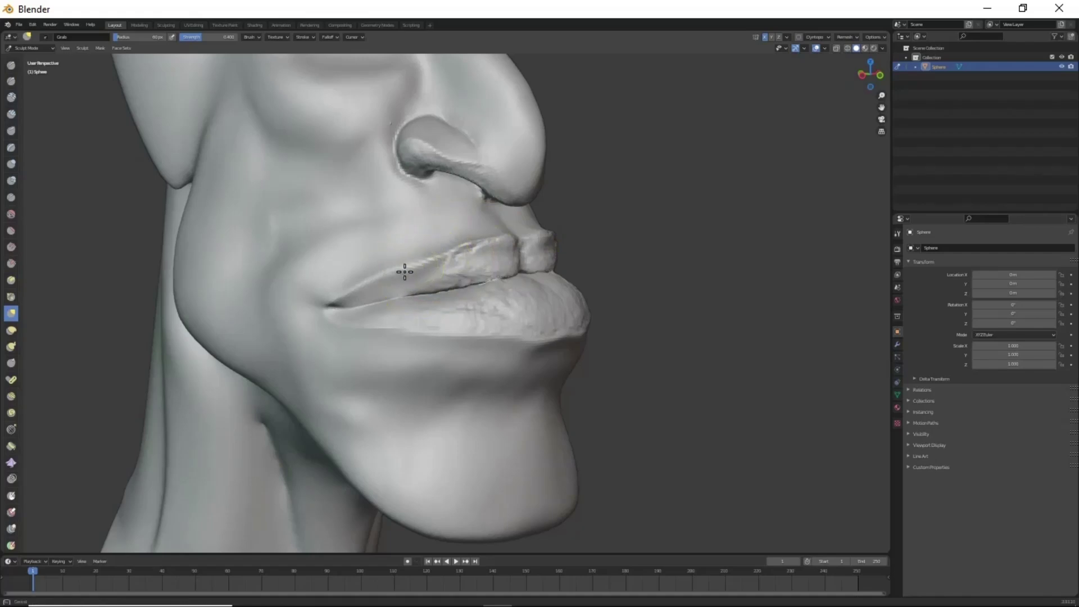
mouse_move(421, 260)
middle_mouse_down()
mouse_move(573, 356)
mouse_move(496, 386)
mouse_move(607, 398)
mouse_move(554, 325)
mouse_move(568, 314)
mouse_move(541, 289)
mouse_move(560, 399)
middle_mouse_up()
Step: Roughen the nose tip with Clay Strips strokes
key("c")
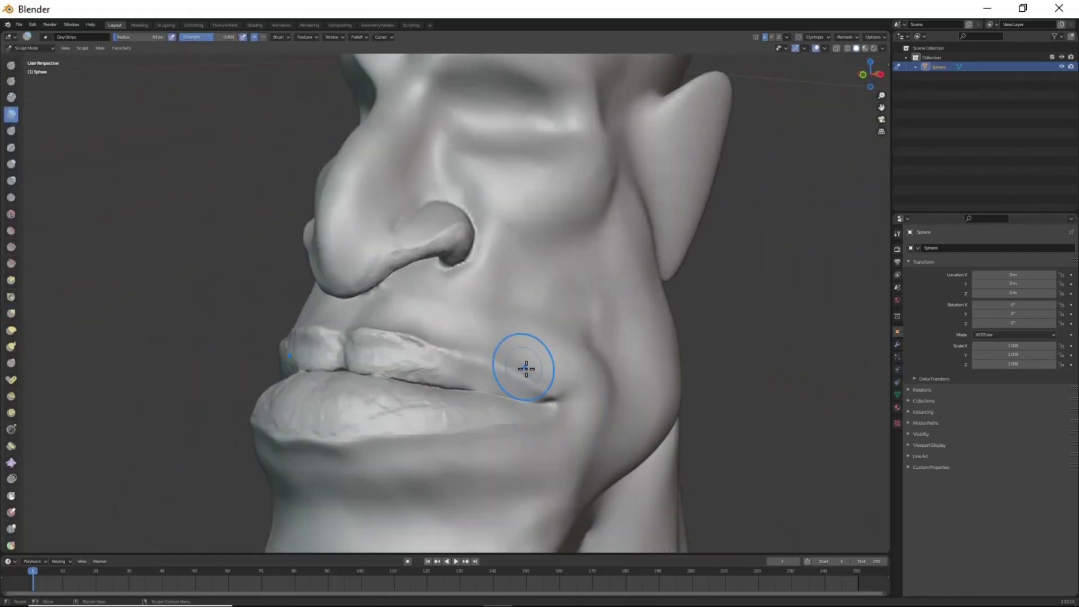
scroll(628, 333, "up", 2)
middle_click_drag(628, 333, 506, 269)
left_click_drag(460, 243, 472, 246)
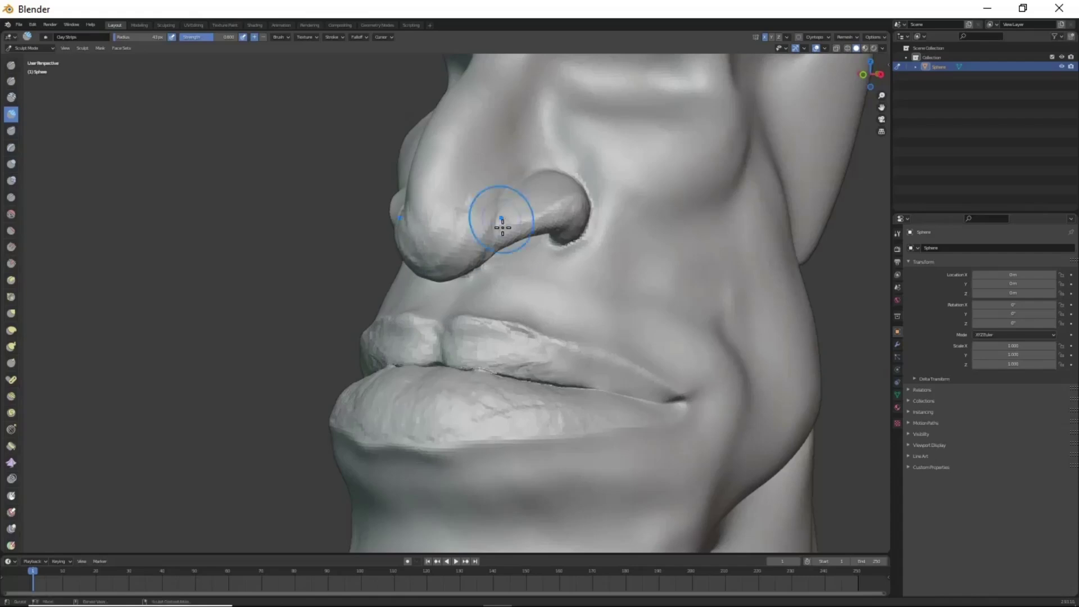
mouse_move(502, 227)
middle_mouse_down()
mouse_move(509, 209)
mouse_move(512, 262)
middle_mouse_up()
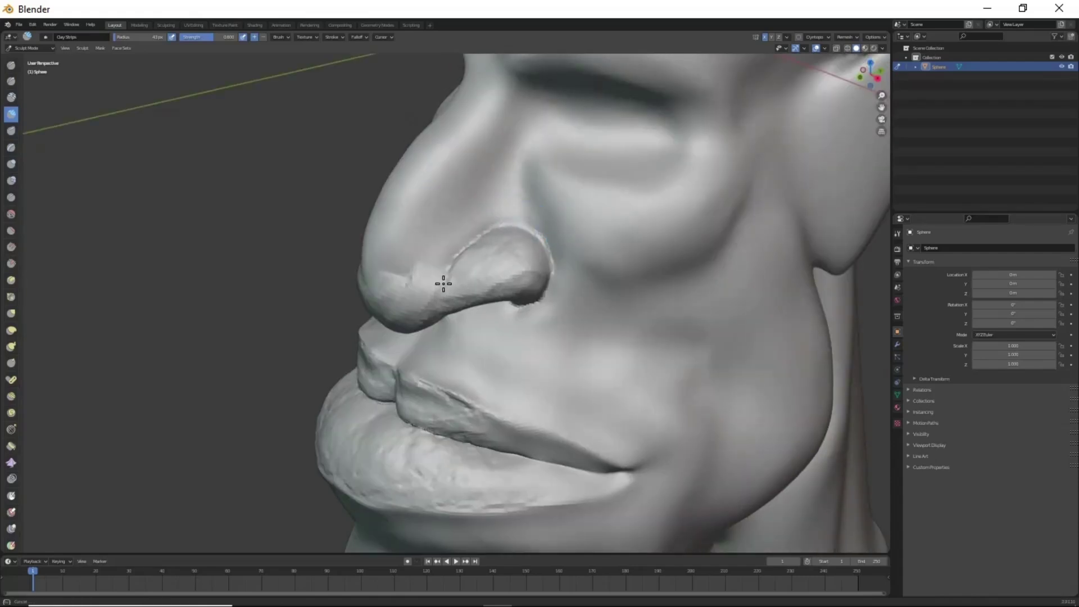
mouse_move(435, 308)
middle_mouse_down()
mouse_move(509, 207)
mouse_move(552, 219)
mouse_move(548, 203)
middle_mouse_up()
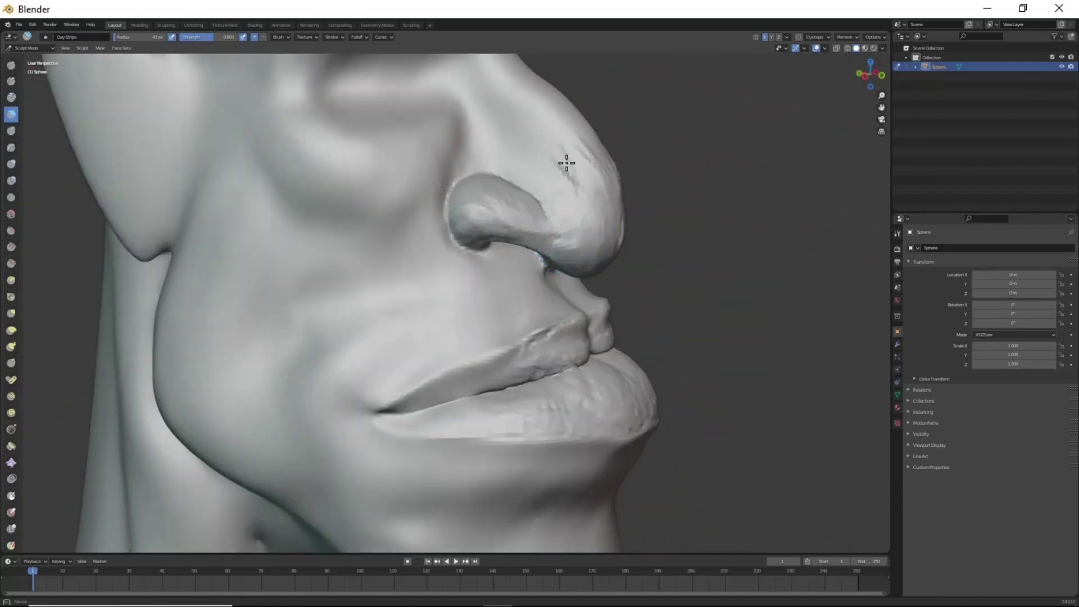
Step: Add clay wrinkles along the side of the nose, checking front and side views
left_click_drag(567, 163, 560, 212)
middle_click_drag(591, 204, 504, 193)
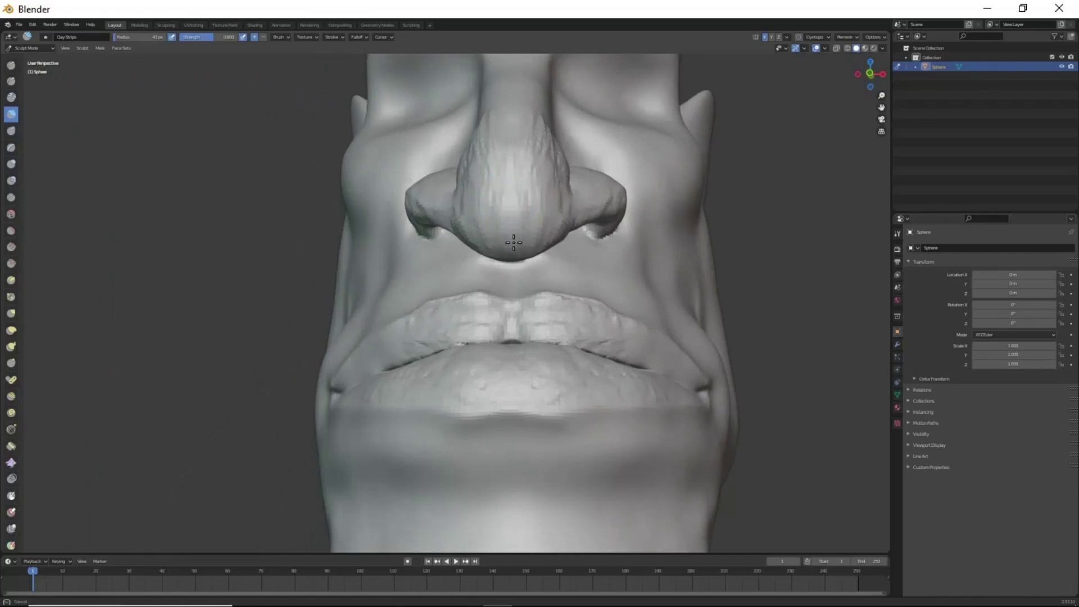
scroll(559, 301, "down", 3)
middle_click_drag(558, 302, 503, 311)
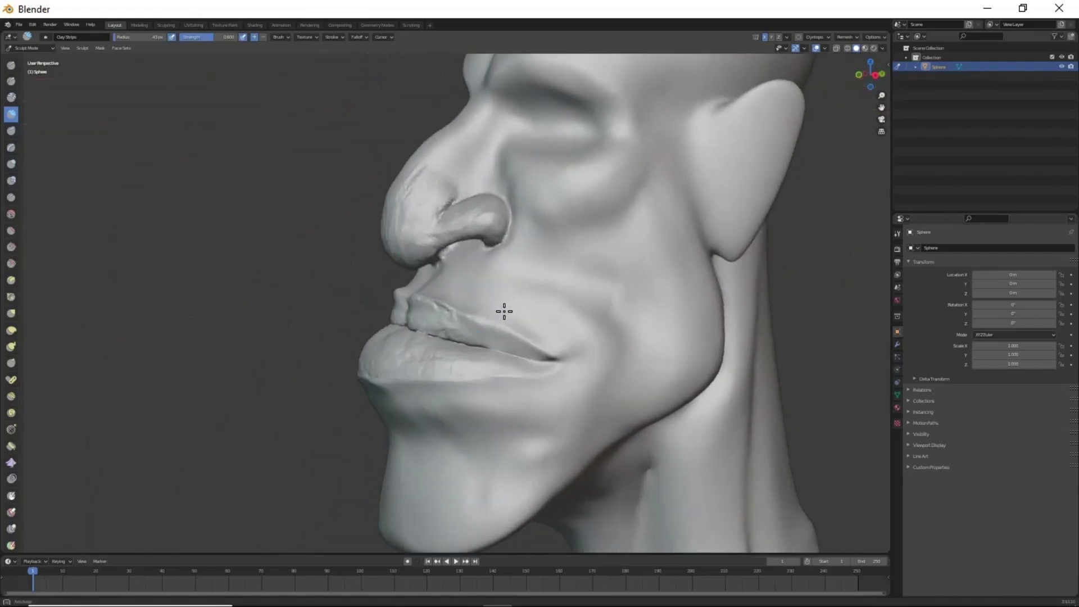
scroll(504, 197, "up", 3)
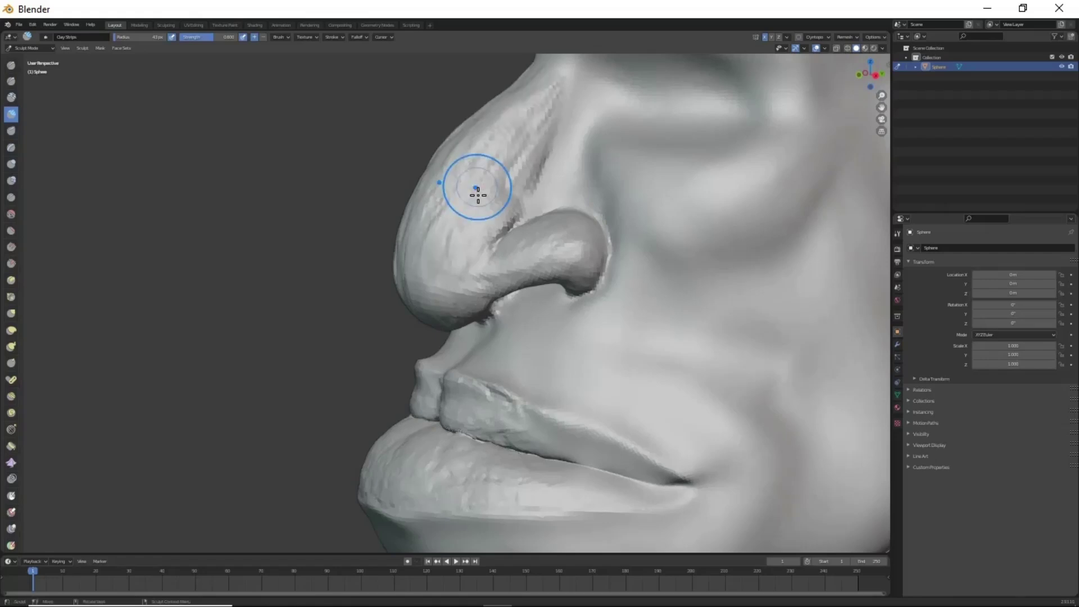
scroll(477, 187, "down", 3)
mouse_move(477, 188)
middle_mouse_down()
mouse_move(667, 371)
mouse_move(616, 354)
mouse_move(583, 374)
middle_mouse_up()
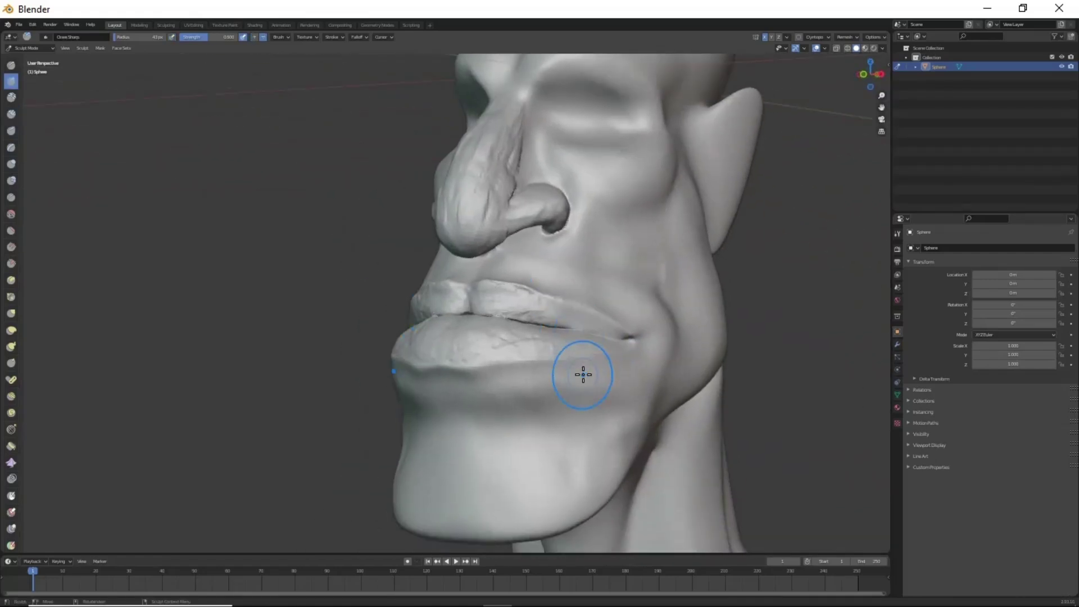
Step: Carve the fold from the nostril down to the mouth corner and deepen the lip-corner crease
middle_click_drag(613, 337, 546, 217)
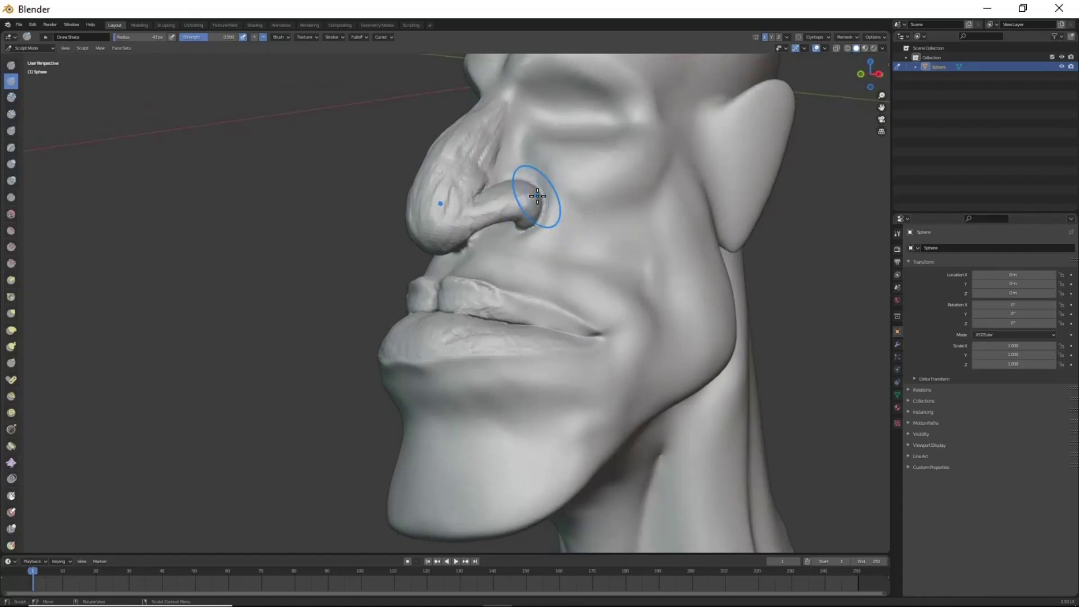
mouse_move(576, 224)
left_mouse_down()
mouse_move(633, 285)
mouse_move(626, 337)
left_mouse_up()
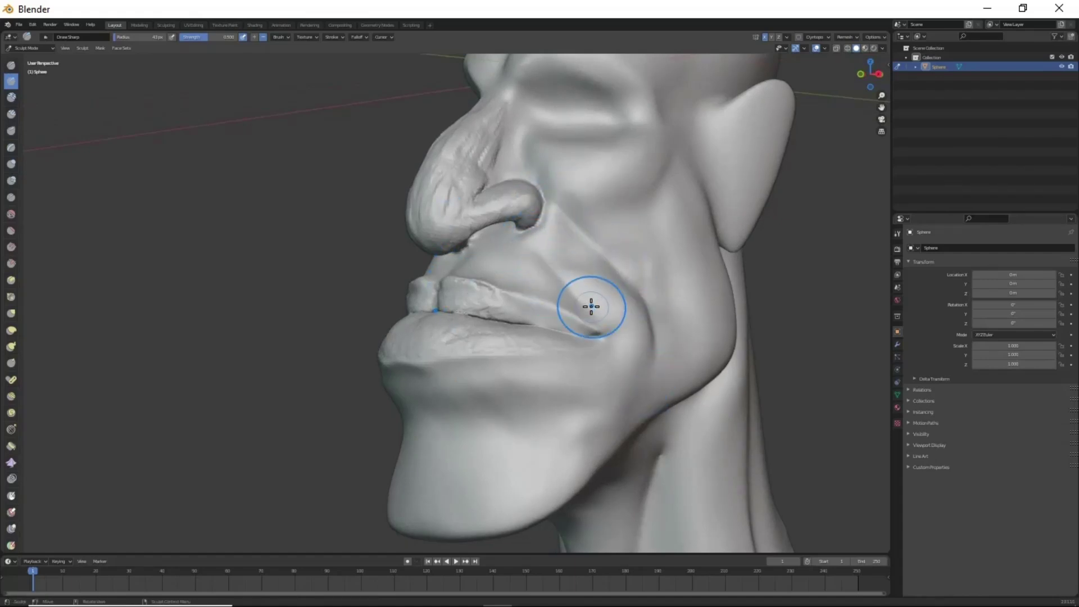
left_click_drag(591, 306, 604, 319)
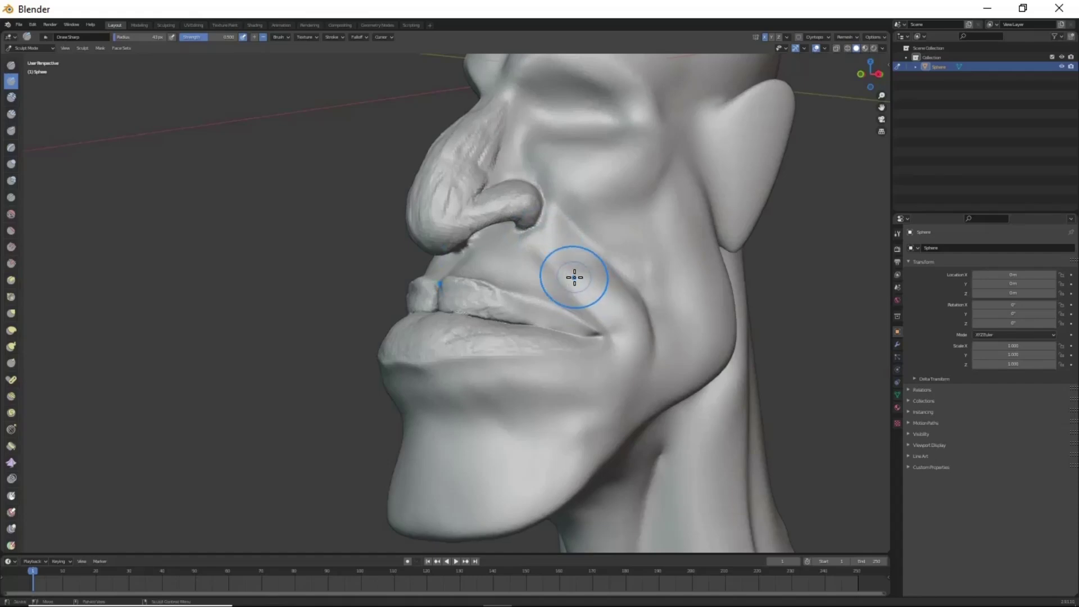
key("x")
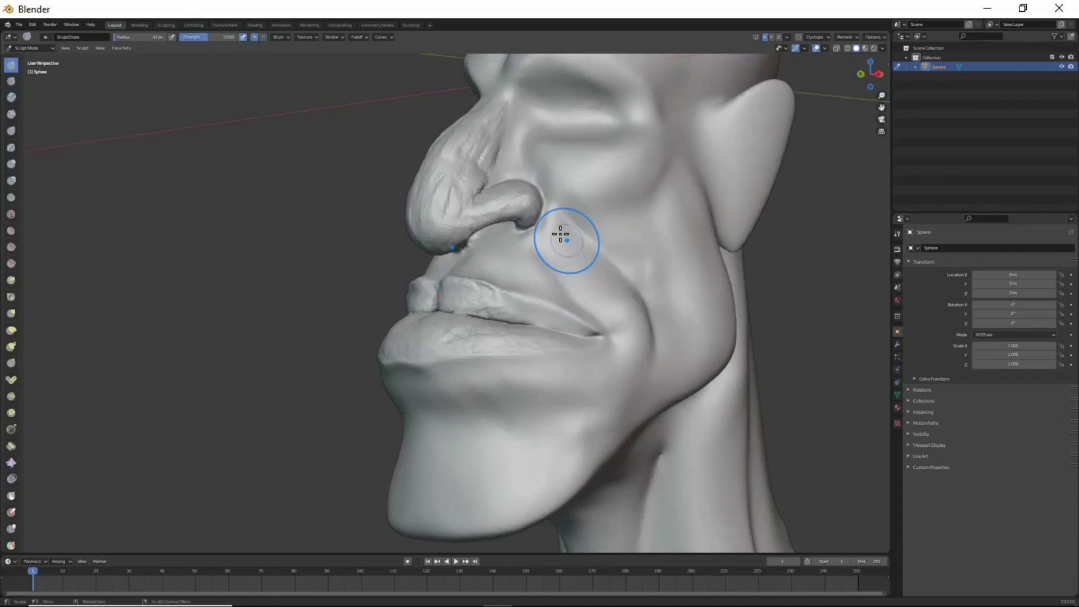
middle_click_drag(618, 345, 606, 365)
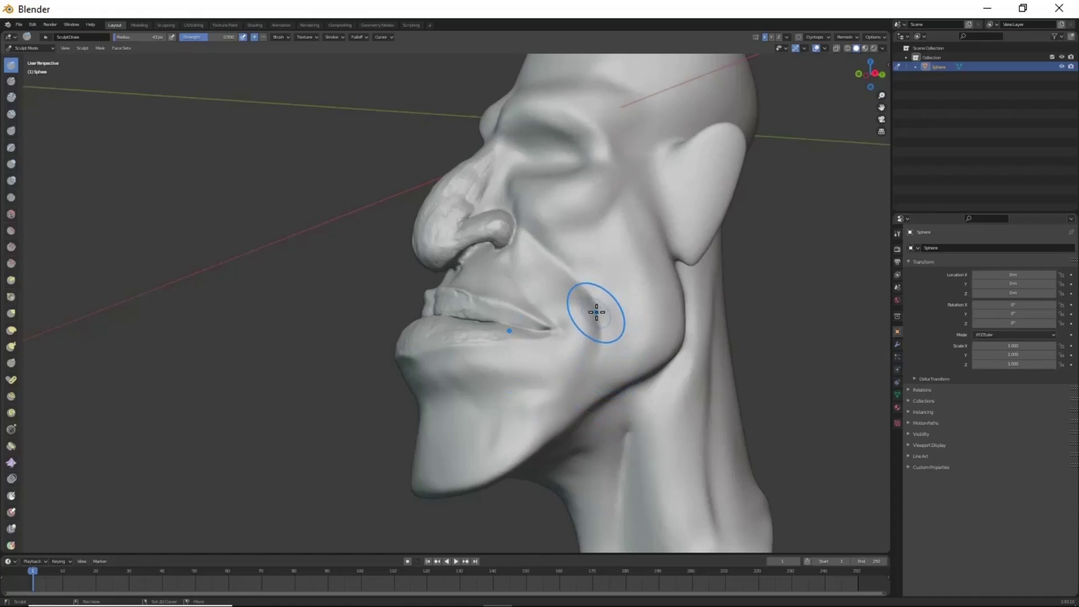
Step: Smooth the stringy cheek strands and sculpt a fresh Clay Strips crease beside the mouth
key("c")
left_click_drag(609, 355, 597, 295)
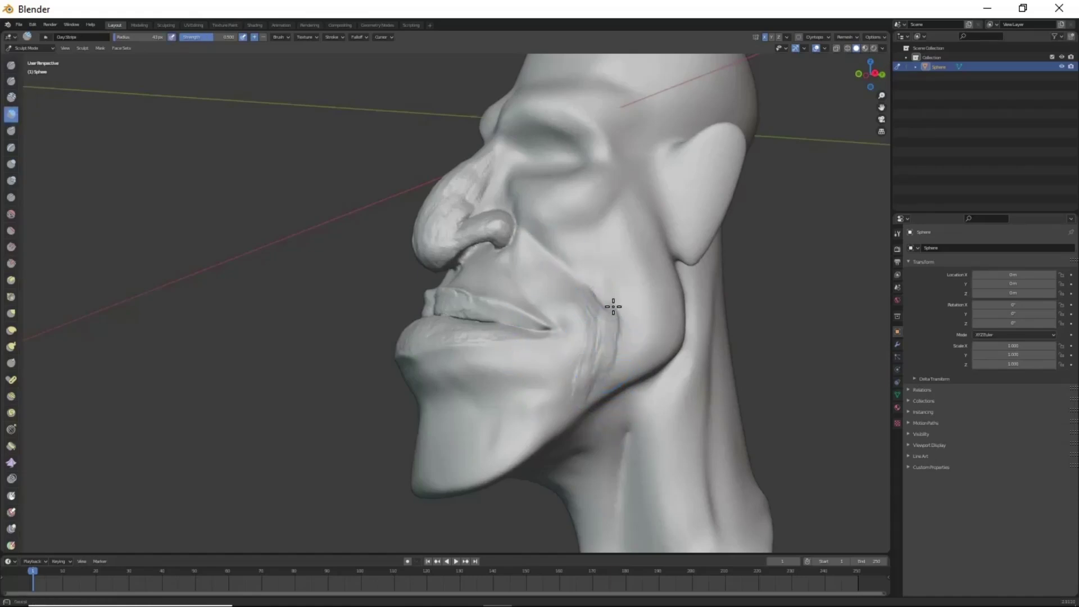
left_click_drag(588, 285, 606, 361, "shift")
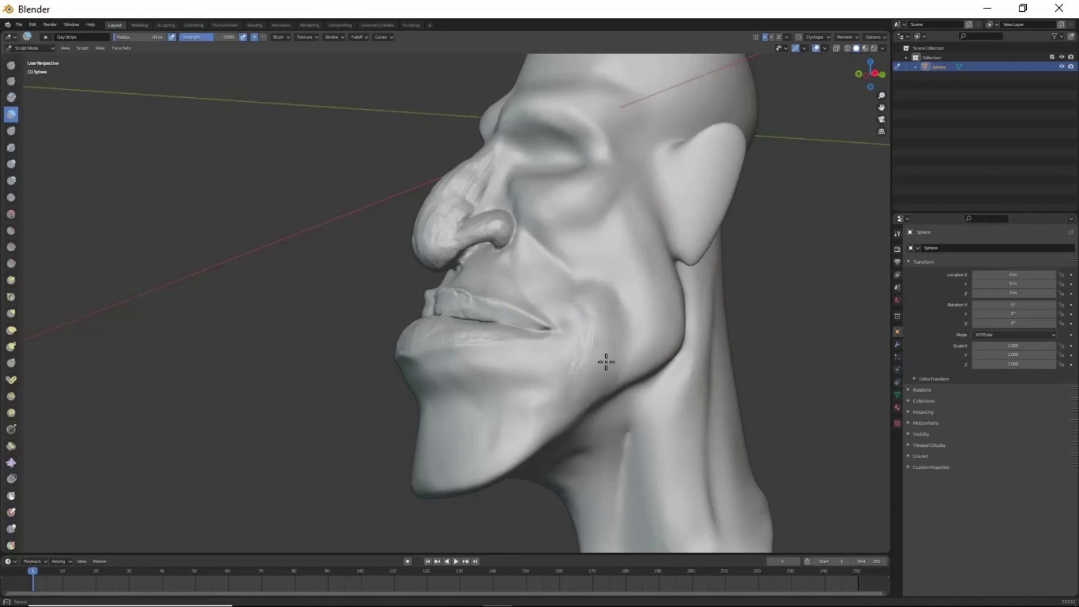
left_click_drag(577, 305, 545, 272)
Step: Reshape the jaw and cheek contour with a roughly 99 px Grab brush
mouse_move(582, 299)
middle_mouse_down()
mouse_move(696, 409)
mouse_move(667, 410)
mouse_move(602, 361)
mouse_move(608, 402)
middle_mouse_up()
key("g")
key("f")
left_click_drag(609, 403, 615, 423)
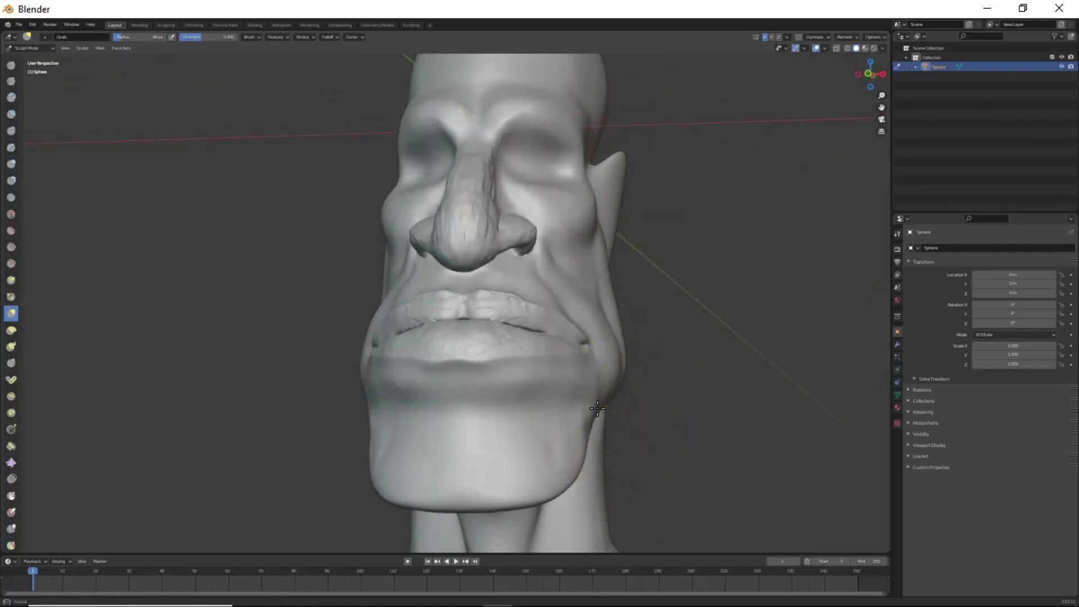
Step: Carve a sharp fold down the cheek to the jawline with a 37 px Draw Sharp brush
mouse_move(615, 422)
middle_mouse_down()
mouse_move(590, 423)
mouse_move(642, 388)
mouse_move(626, 446)
middle_mouse_up()
key("shift+x")
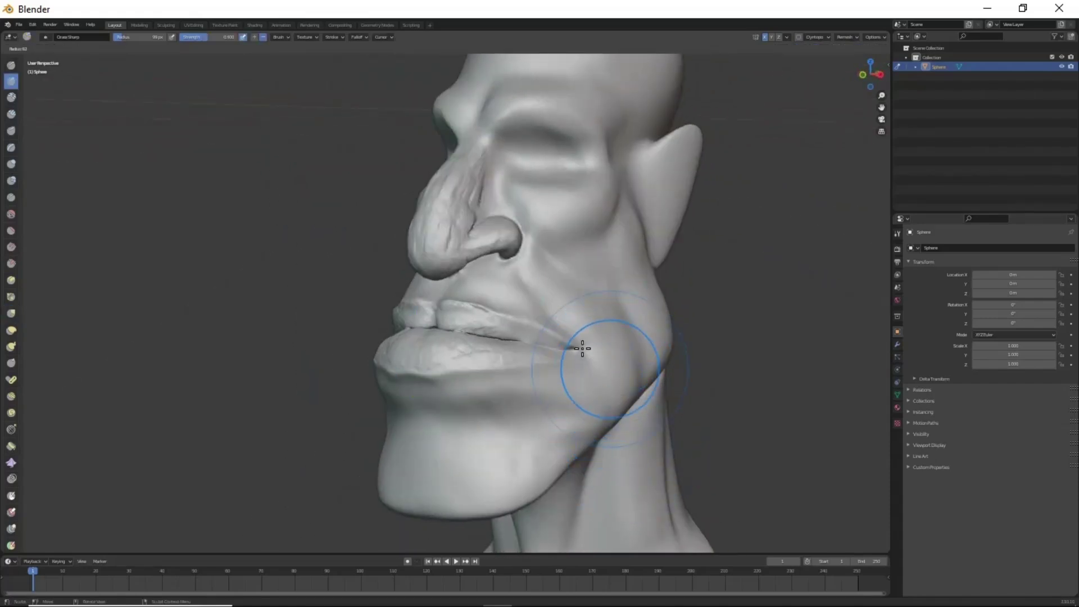
middle_click_drag(581, 349, 570, 297)
key("f")
left_click(534, 269)
left_click_drag(568, 284, 649, 397)
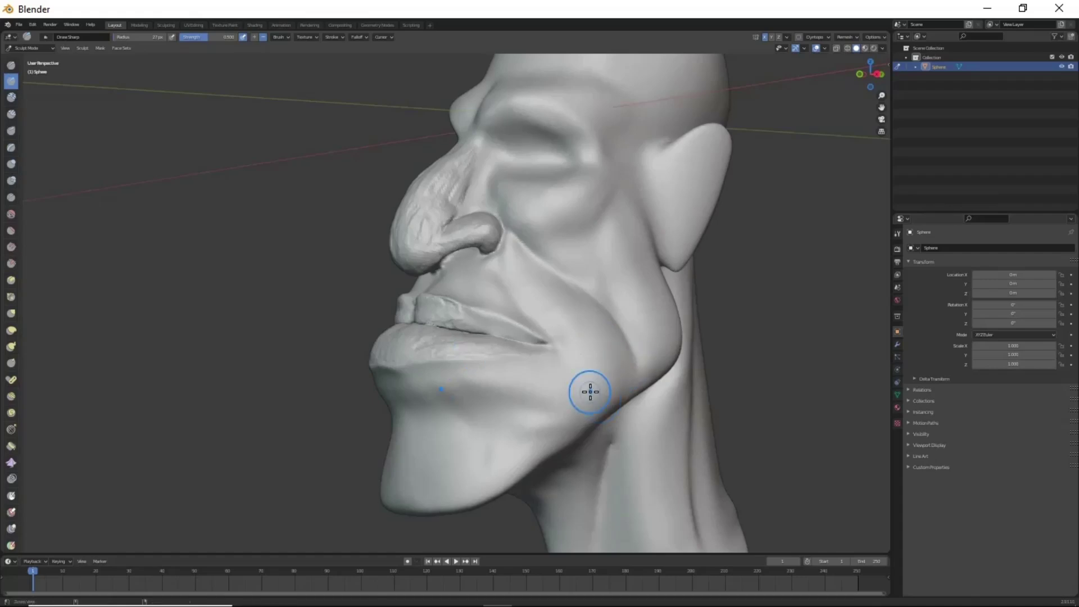
mouse_move(590, 391)
middle_mouse_down()
mouse_move(471, 387)
mouse_move(498, 356)
middle_mouse_up()
Step: Build up Clay Strips texture on the chin
key("c")
mouse_move(498, 356)
left_mouse_down()
mouse_move(434, 348)
mouse_move(474, 356)
mouse_move(469, 337)
left_mouse_up()
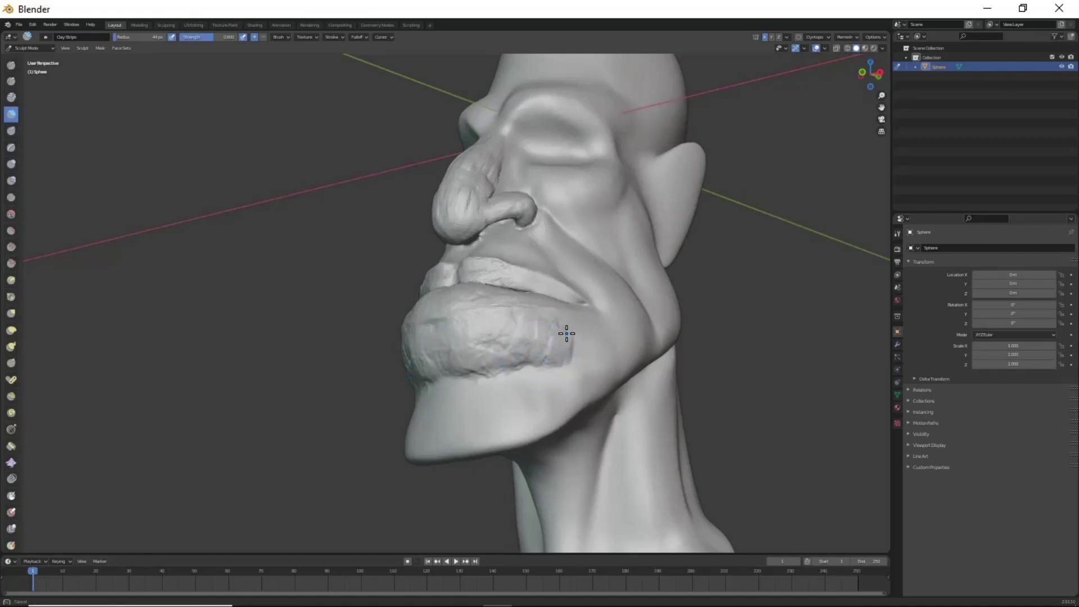
left_click_drag(566, 333, 547, 365)
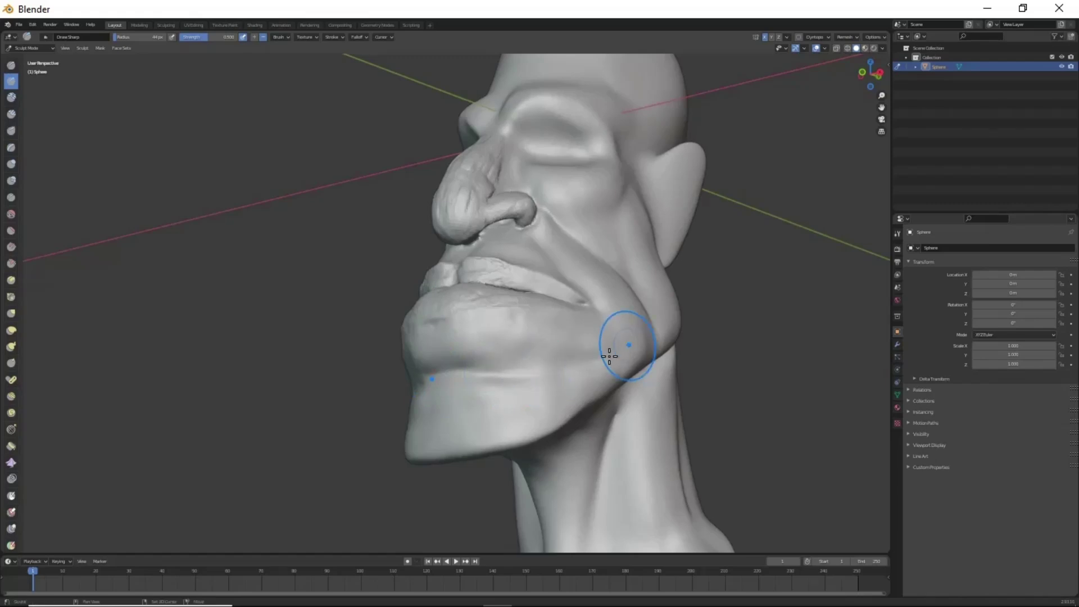
middle_click_drag(430, 402, 502, 405)
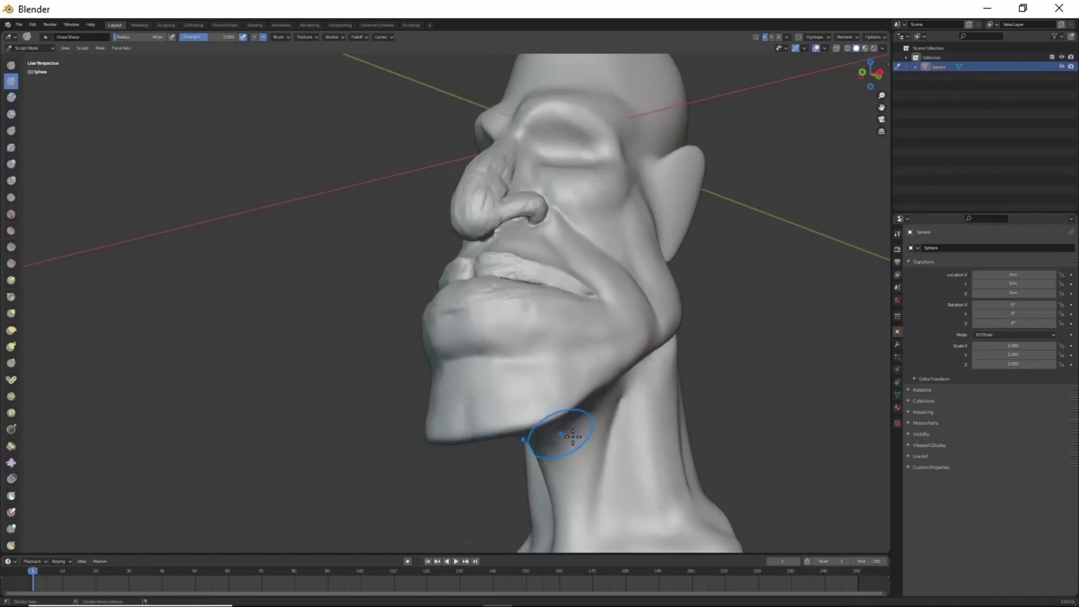
mouse_move(573, 436)
middle_mouse_down()
mouse_move(598, 457)
mouse_move(566, 462)
mouse_move(585, 441)
mouse_move(561, 428)
mouse_move(738, 491)
mouse_move(631, 489)
middle_mouse_up()
scroll(590, 385, "up", 5)
scroll(590, 385, "down", 5)
scroll(570, 393, "up", 4)
Step: Review the lips and face from several angles, resizing the brush to 23 px then 50 px
mouse_move(571, 393)
middle_mouse_down()
mouse_move(534, 376)
mouse_move(500, 419)
mouse_move(534, 356)
mouse_move(499, 395)
middle_mouse_up()
left_click(500, 419)
scroll(535, 356, "up", 2)
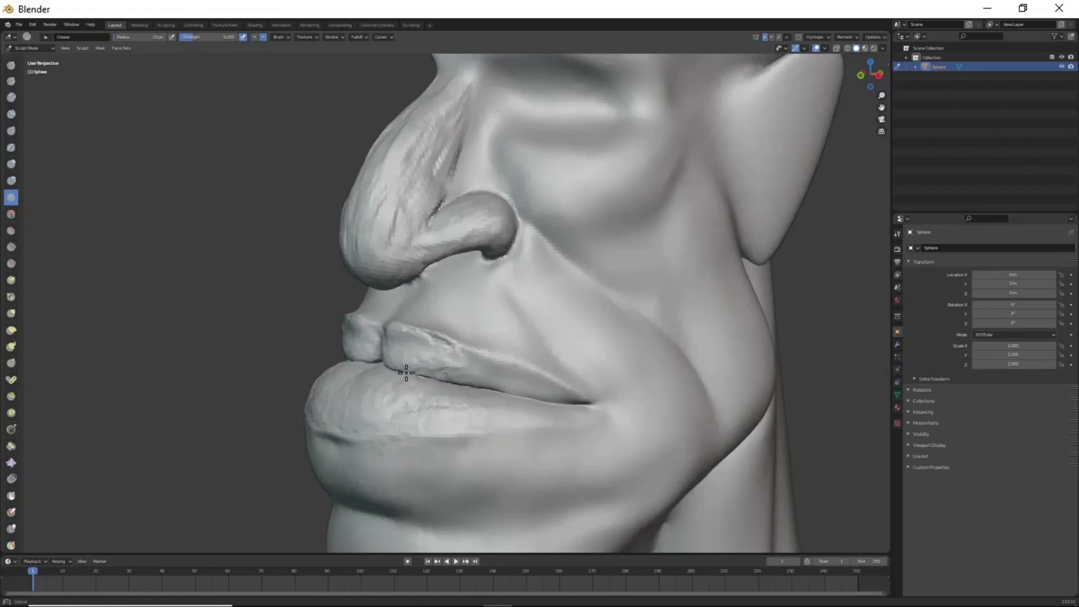
scroll(406, 372, "down", 3)
mouse_move(406, 371)
middle_mouse_down()
mouse_move(534, 431)
mouse_move(675, 438)
mouse_move(625, 448)
mouse_move(578, 265)
mouse_move(518, 254)
mouse_move(503, 344)
mouse_move(557, 325)
middle_mouse_up()
scroll(556, 325, "up", 3)
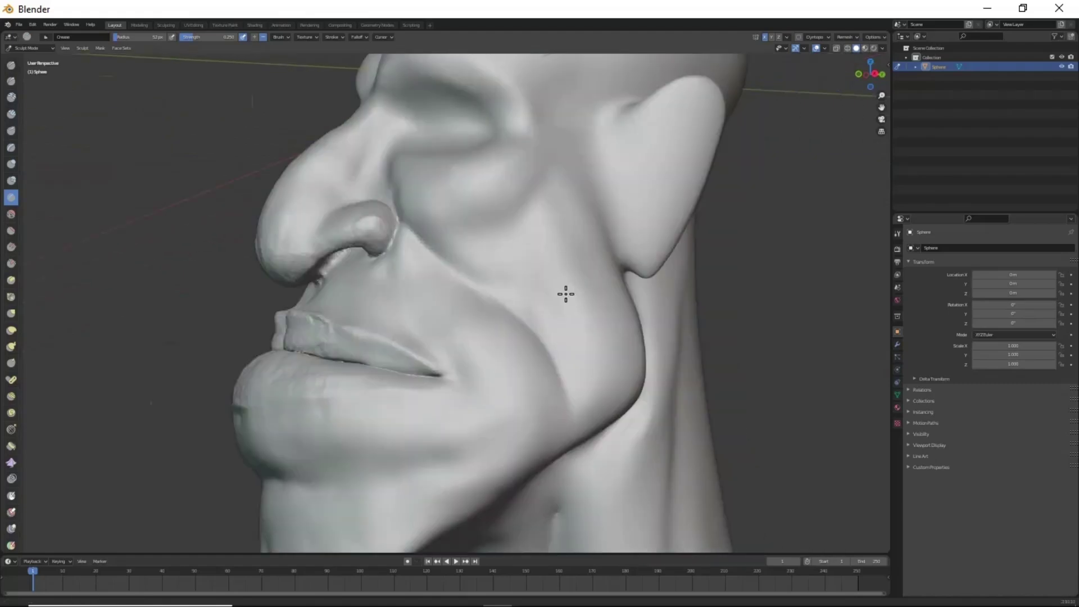
scroll(564, 291, "up", 2)
key("f")
left_click(570, 265)
middle_click_drag(571, 265, 592, 127)
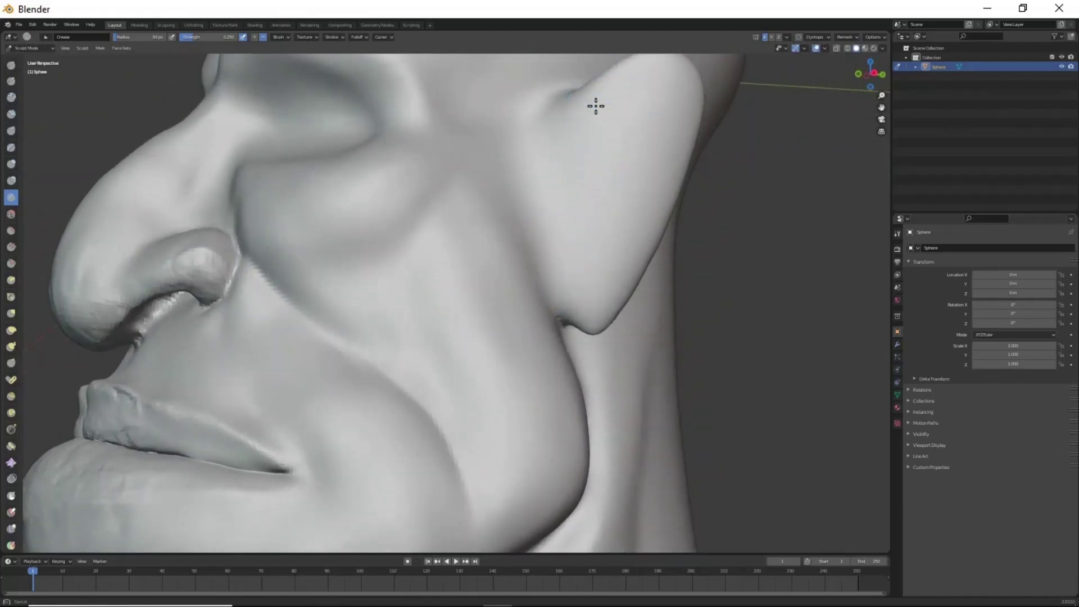
scroll(604, 171, "down", 3)
Step: Carve a crease along the inner ear
middle_click_drag(604, 171, 627, 236)
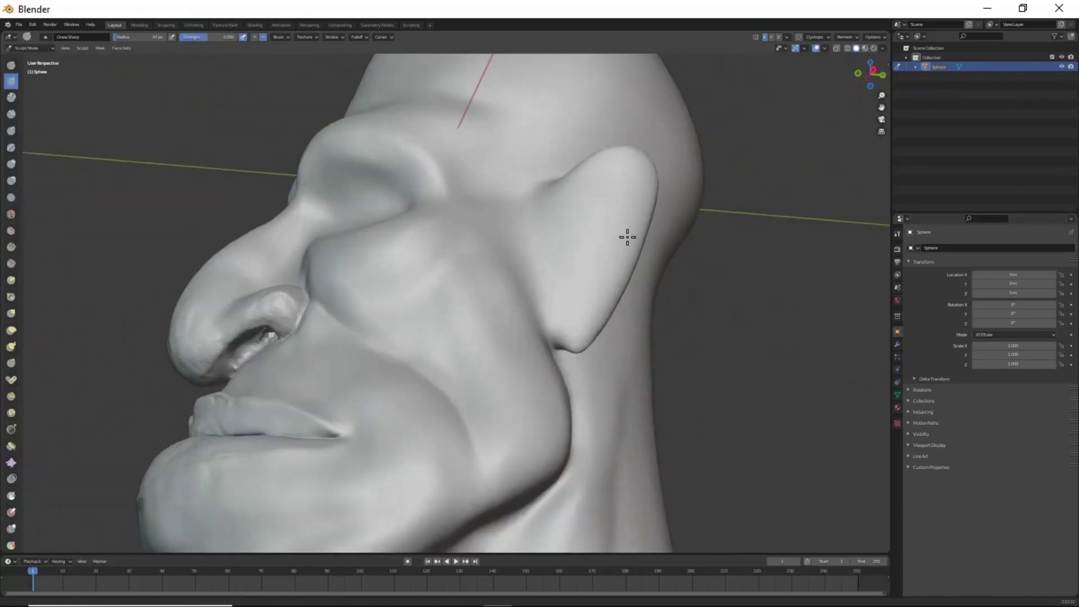
scroll(638, 191, "up", 3)
scroll(618, 208, "up", 2)
scroll(595, 221, "down", 4)
mouse_move(588, 217)
left_mouse_down()
mouse_move(569, 217)
mouse_move(523, 258)
mouse_move(559, 234)
left_mouse_up()
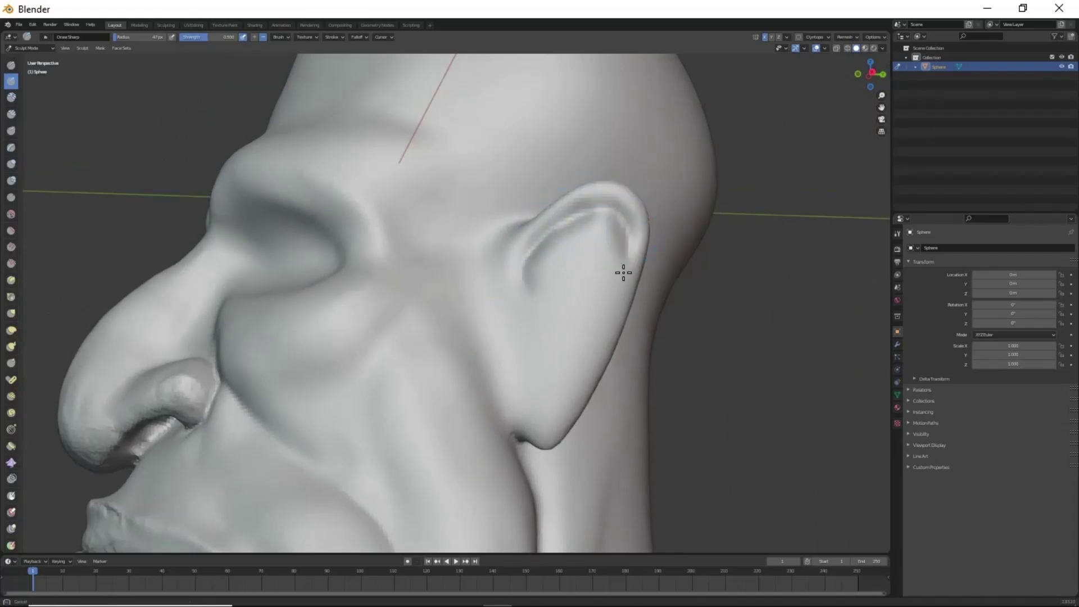
key("g")
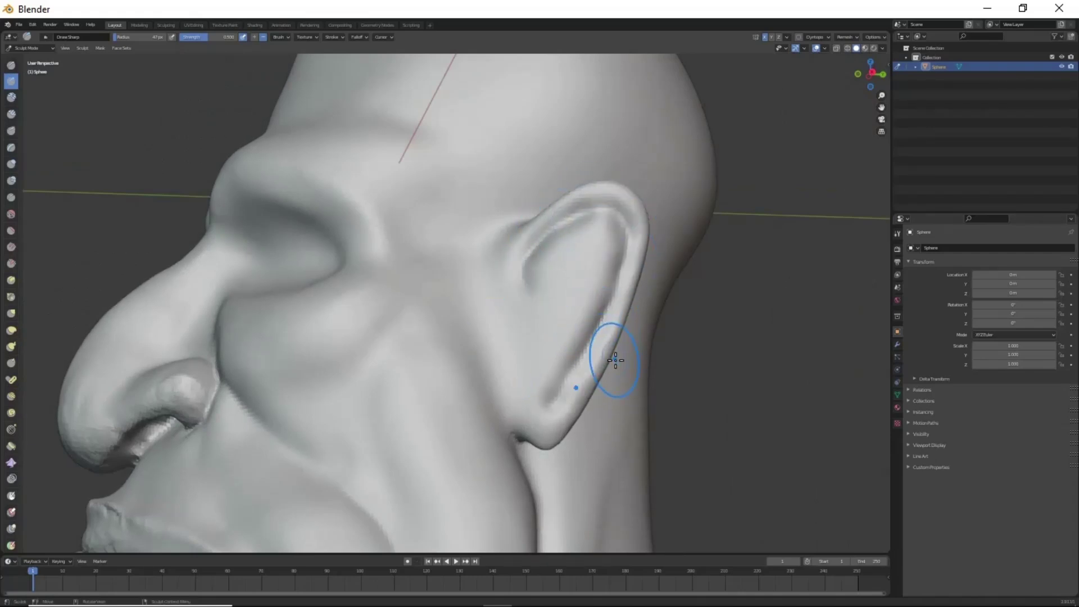
Step: Deepen the ear crease and carve grooves along the inner fold and rim with a 22 px brush
middle_click_drag(614, 356, 618, 328)
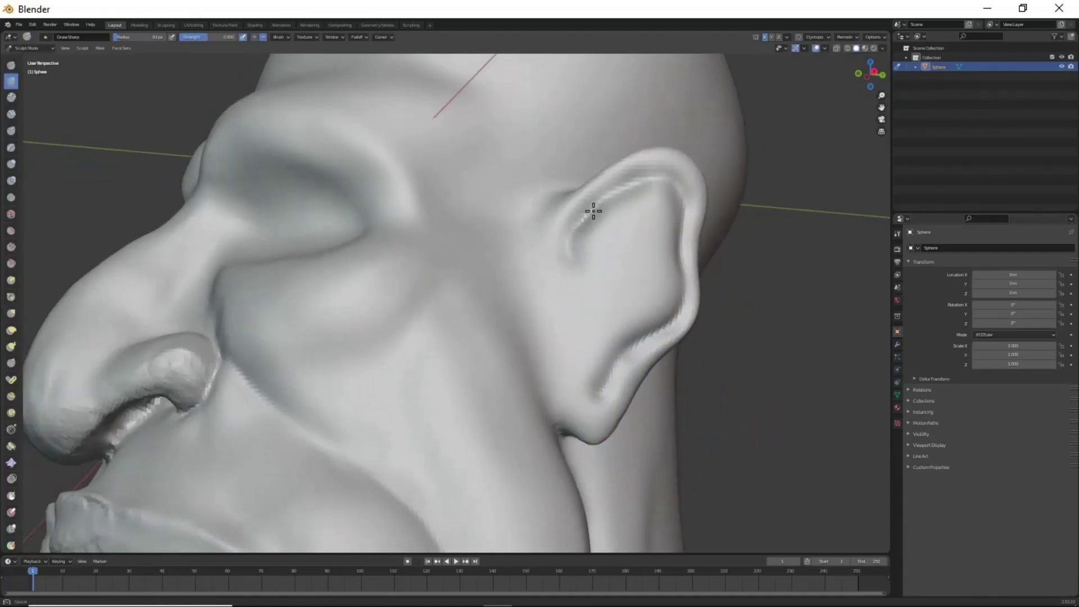
left_click_drag(581, 266, 570, 286)
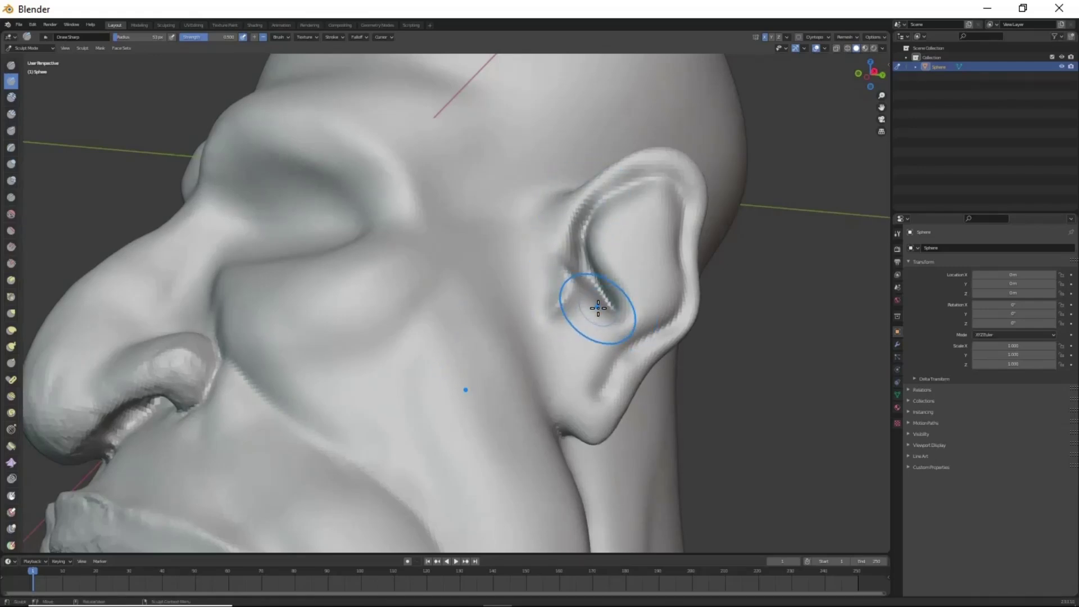
mouse_move(581, 362)
left_mouse_down()
mouse_move(596, 318)
mouse_move(610, 343)
left_mouse_up()
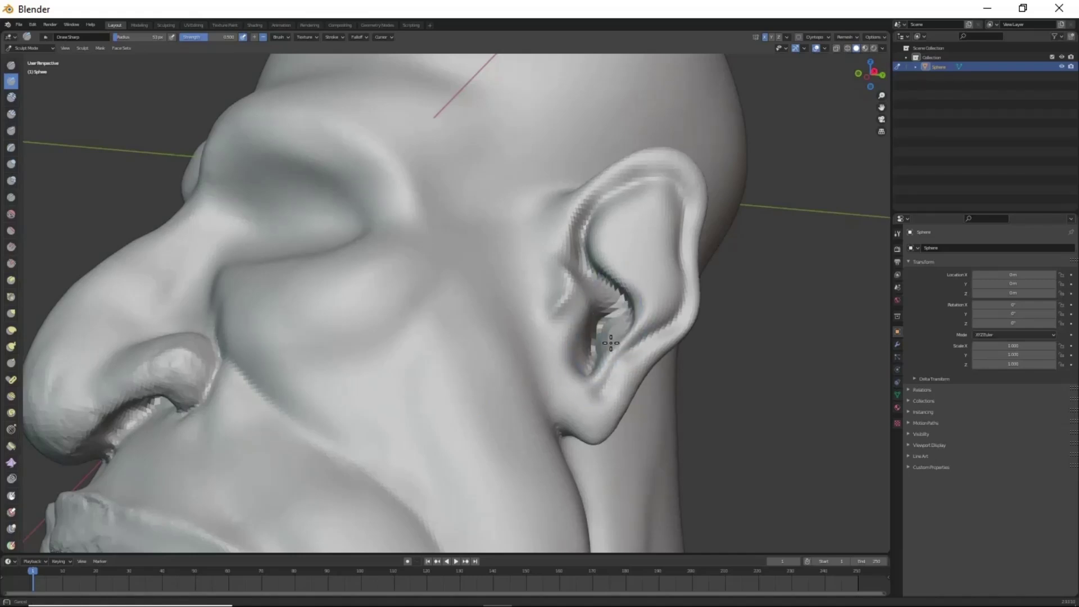
mouse_move(631, 284)
left_mouse_down()
mouse_move(681, 262)
mouse_move(619, 216)
left_mouse_up()
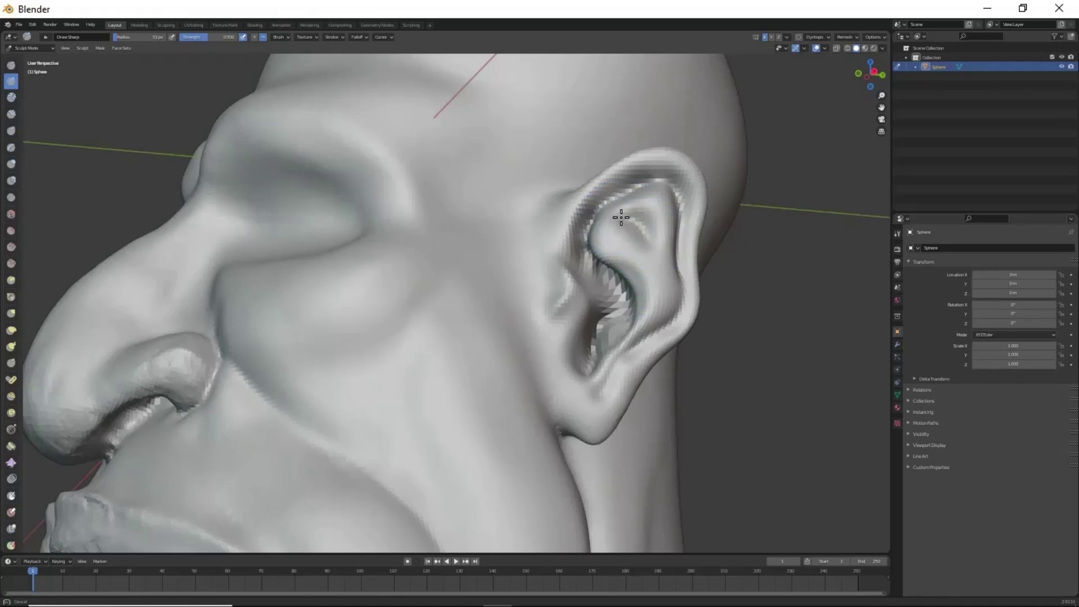
mouse_move(621, 236)
middle_mouse_down()
mouse_move(587, 361)
mouse_move(613, 260)
middle_mouse_up()
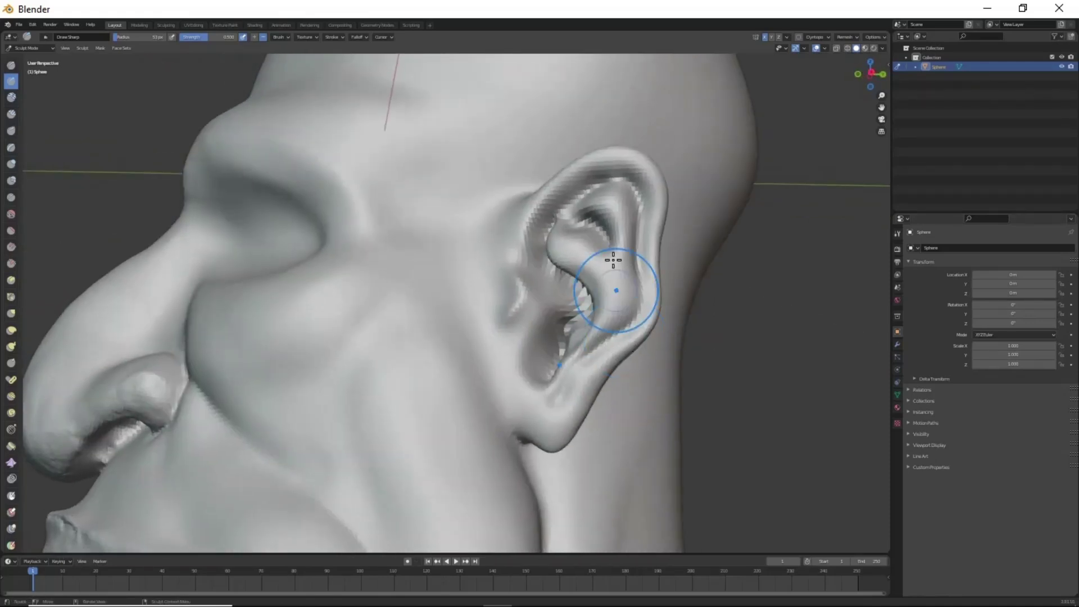
key("f")
left_click(630, 265)
left_click_drag(632, 202, 611, 313)
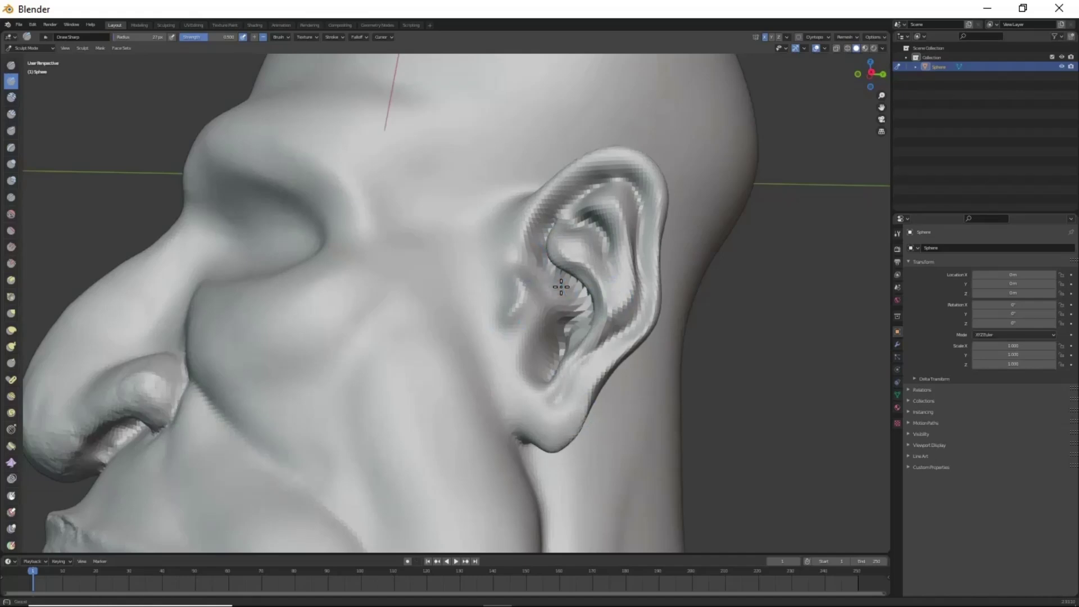
mouse_move(549, 299)
middle_mouse_down()
mouse_move(540, 350)
mouse_move(590, 366)
mouse_move(601, 312)
middle_mouse_up()
Step: Pull the earlobe out slightly with the Grab brush
key("g")
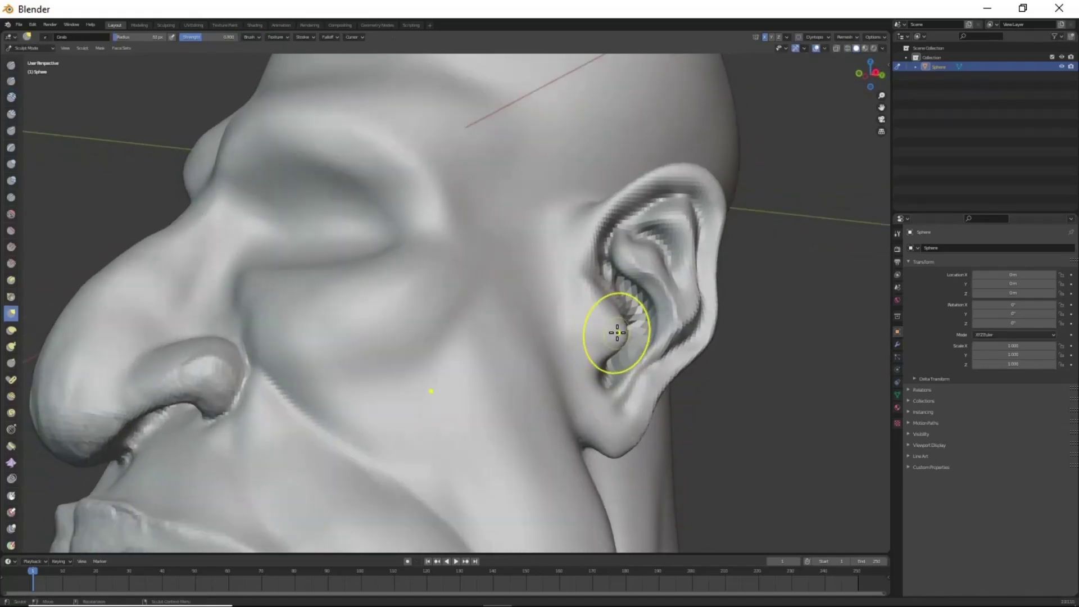
left_click_drag(632, 432, 624, 441)
mouse_move(623, 441)
middle_mouse_down()
mouse_move(619, 414)
mouse_move(601, 424)
mouse_move(593, 374)
mouse_move(619, 284)
middle_mouse_up()
Step: Raise and reshape the inner ear and helix rim with the Draw brush
key("x")
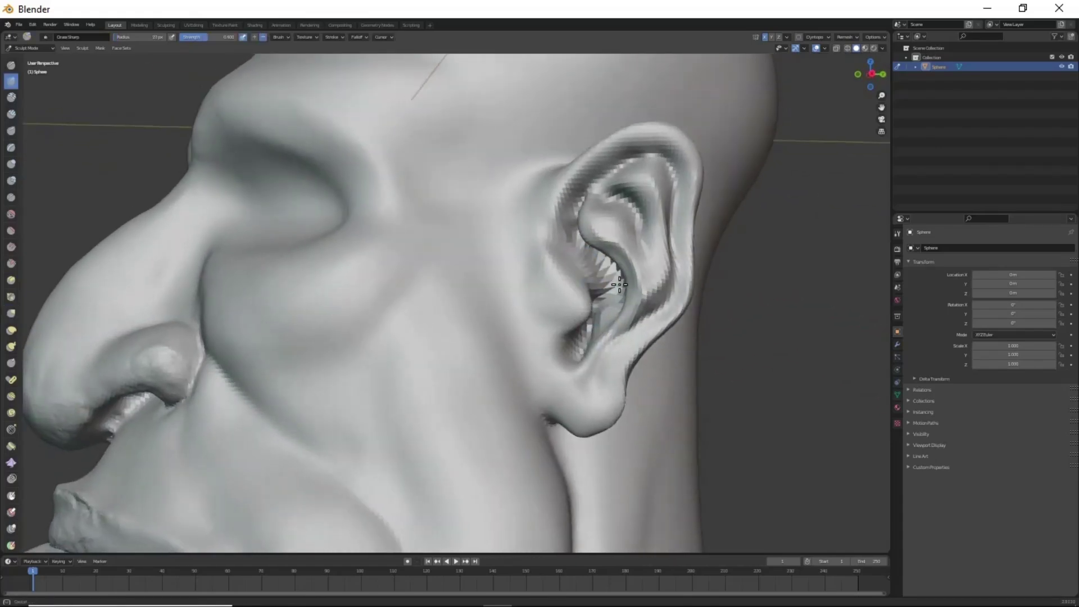
key("x")
mouse_move(581, 259)
left_mouse_down()
mouse_move(591, 265)
mouse_move(613, 149)
mouse_move(682, 155)
left_mouse_up()
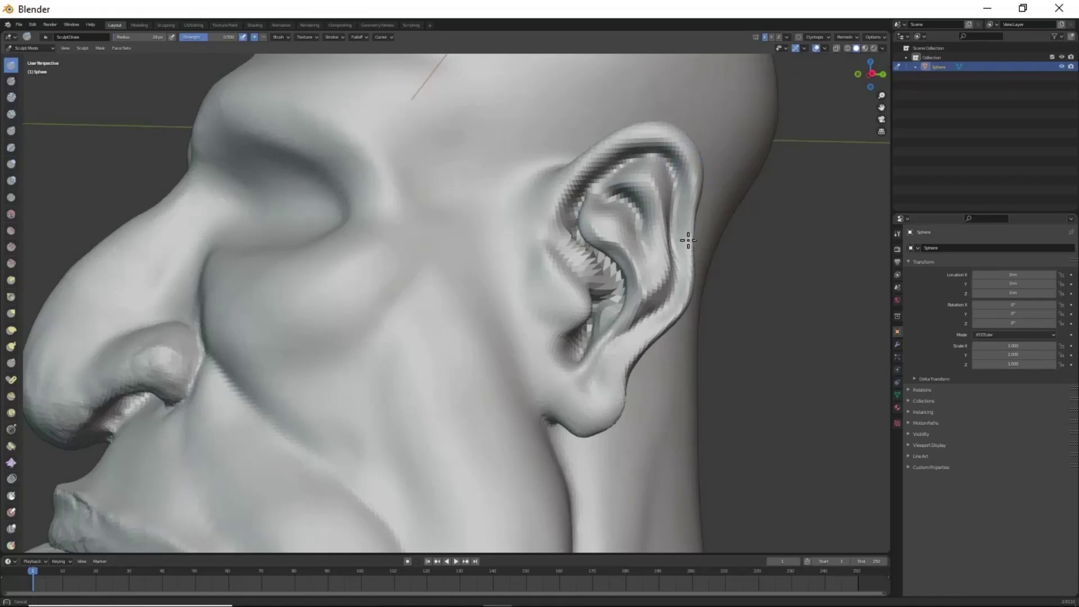
mouse_move(688, 240)
left_mouse_down()
mouse_move(655, 234)
mouse_move(586, 372)
left_mouse_up()
left_click_drag(673, 142, 561, 195)
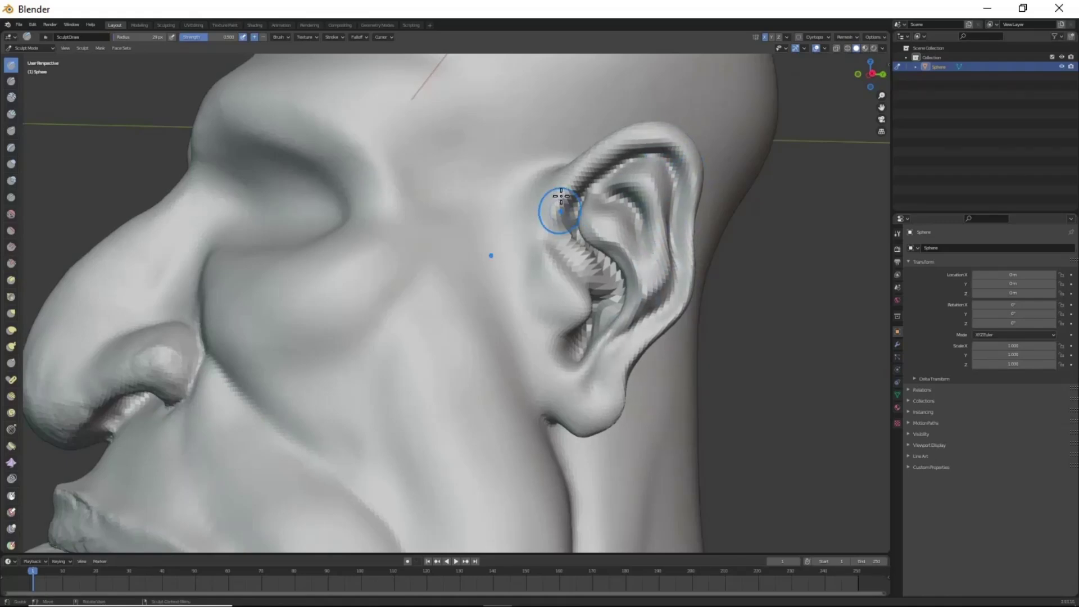
key("shift+x")
mouse_move(604, 349)
middle_mouse_down()
mouse_move(534, 362)
mouse_move(517, 251)
middle_mouse_up()
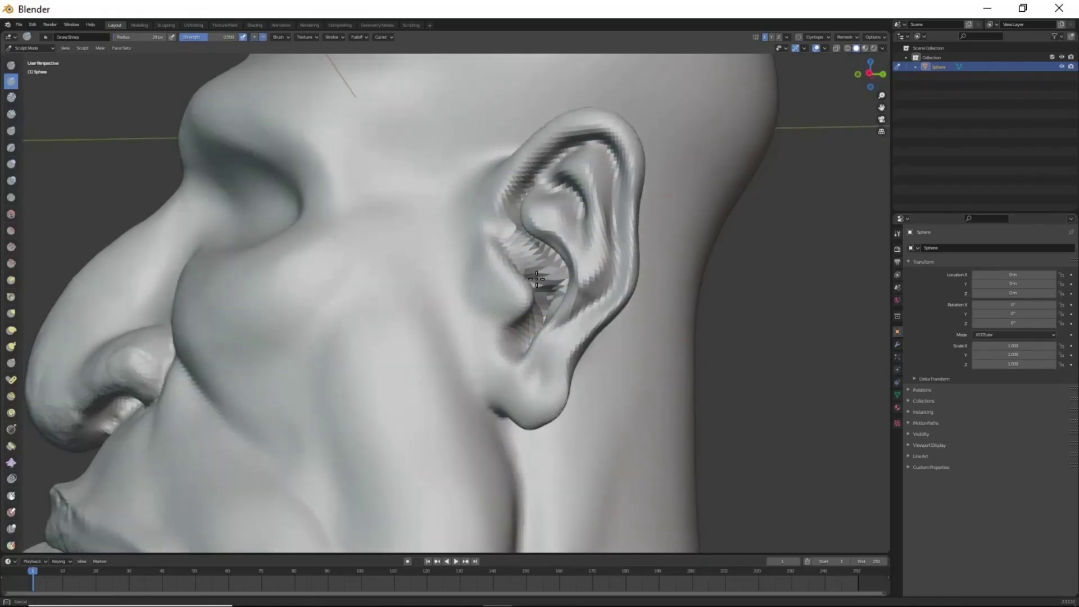
mouse_move(559, 298)
middle_mouse_down()
mouse_move(549, 397)
mouse_move(530, 361)
mouse_move(539, 315)
mouse_move(517, 254)
middle_mouse_up()
Step: Sculpt mirrored ridged detail into the inner areas of both ears from the back
left_click_drag(517, 255, 566, 312)
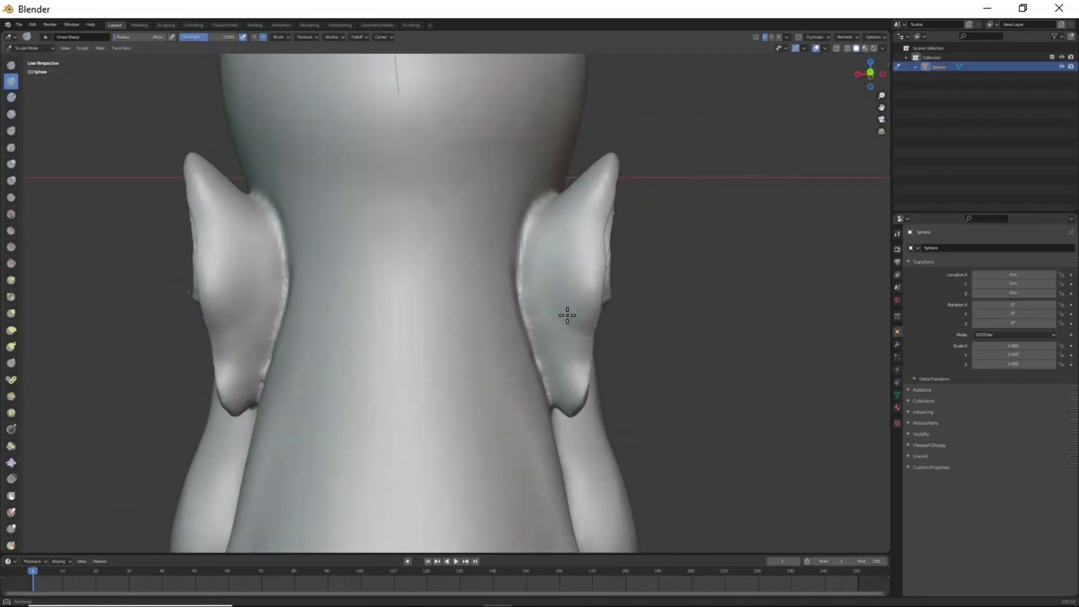
middle_click_drag(566, 313, 599, 305)
left_click_drag(599, 305, 589, 297)
middle_click_drag(589, 296, 543, 277)
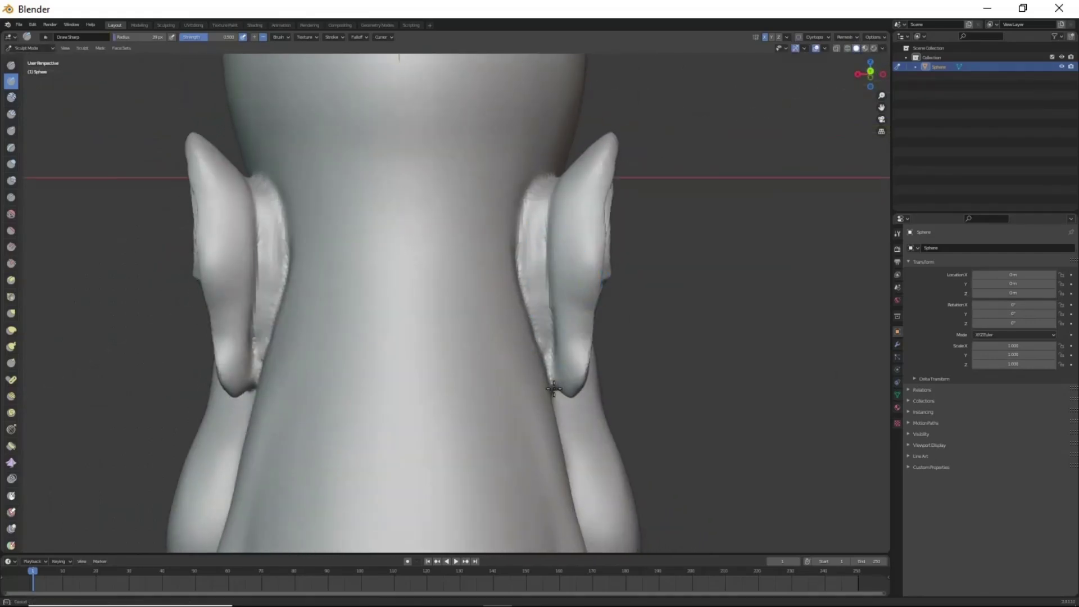
scroll(549, 373, "down", 3)
middle_click_drag(549, 373, 554, 354)
left_click_drag(554, 354, 545, 446)
scroll(577, 231, "up", 3)
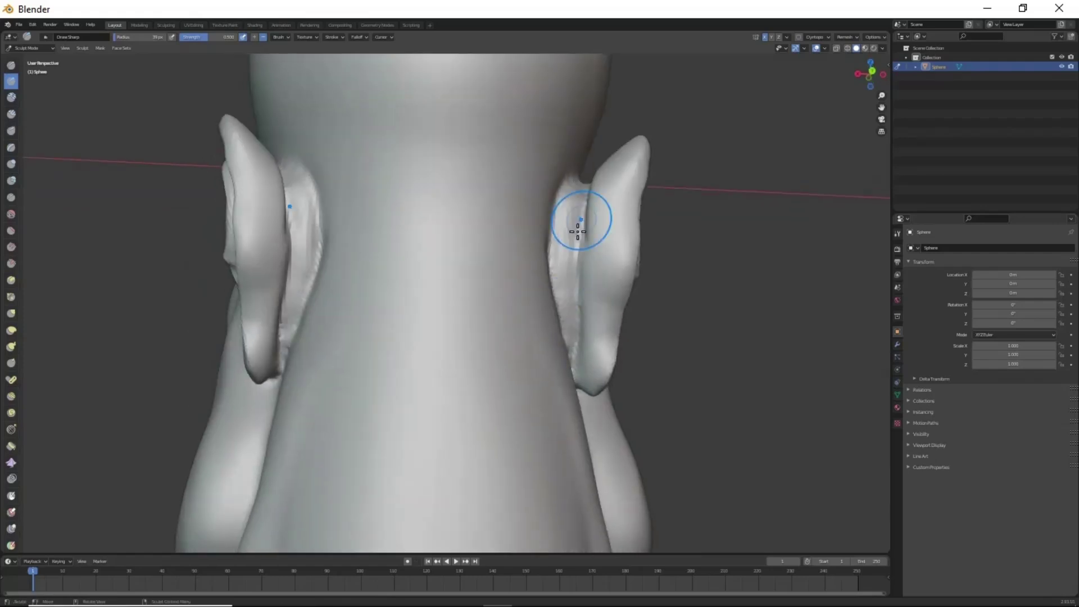
mouse_move(577, 231)
middle_mouse_down()
mouse_move(441, 272)
mouse_move(488, 353)
middle_mouse_up()
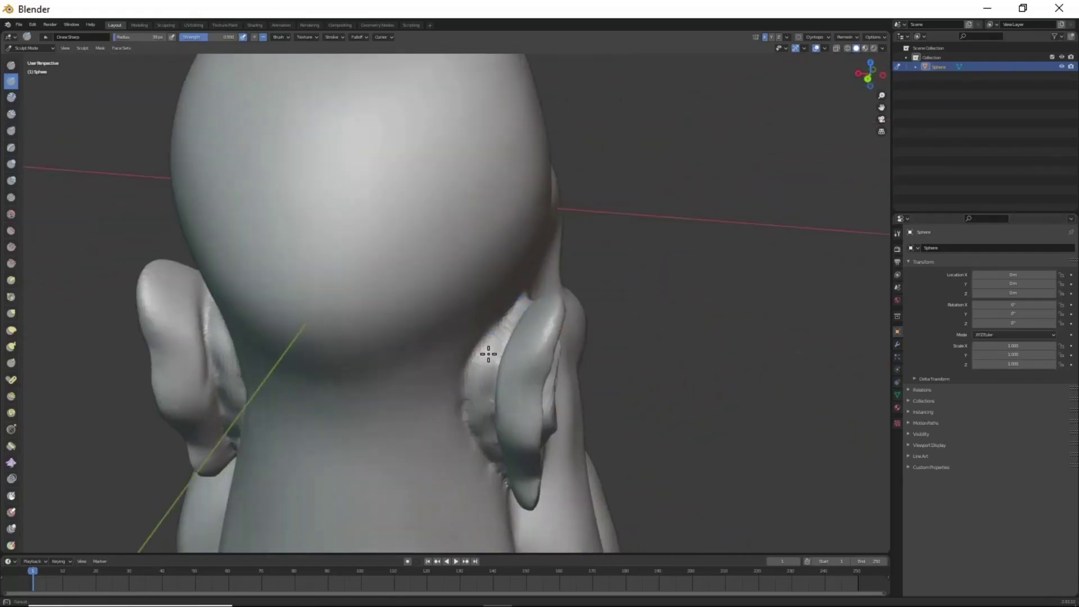
left_click_drag(489, 354, 479, 359)
mouse_move(520, 409)
middle_mouse_down()
mouse_move(549, 249)
mouse_move(639, 498)
mouse_move(734, 445)
mouse_move(686, 434)
mouse_move(670, 386)
mouse_move(645, 361)
mouse_move(595, 364)
mouse_move(557, 255)
middle_mouse_up()
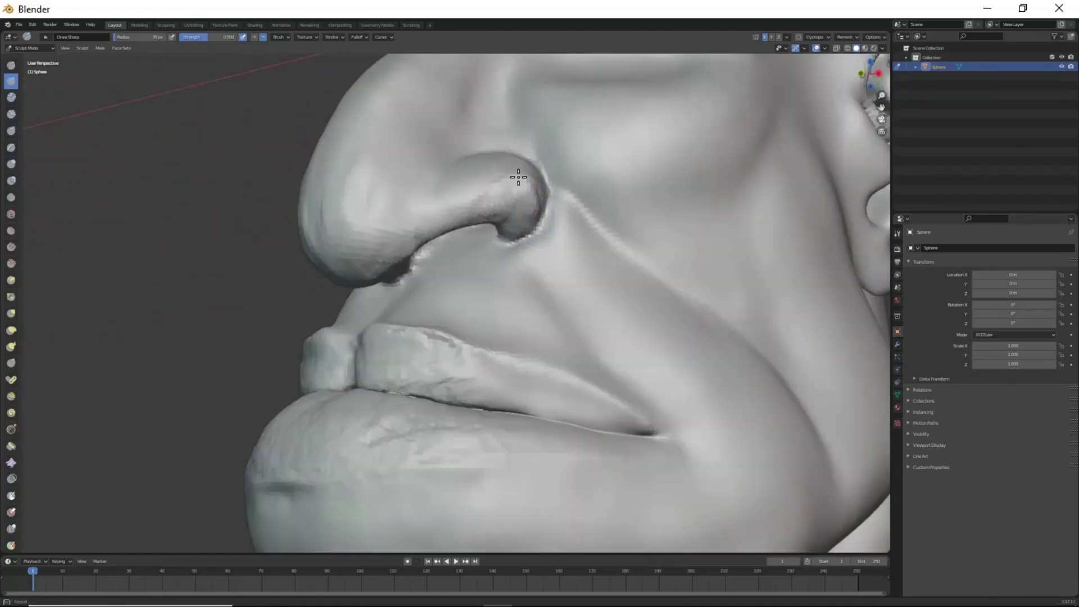
Step: Carve a crease under the nose tip and deepen wrinkles across the lower lip
left_click_drag(362, 251, 493, 217)
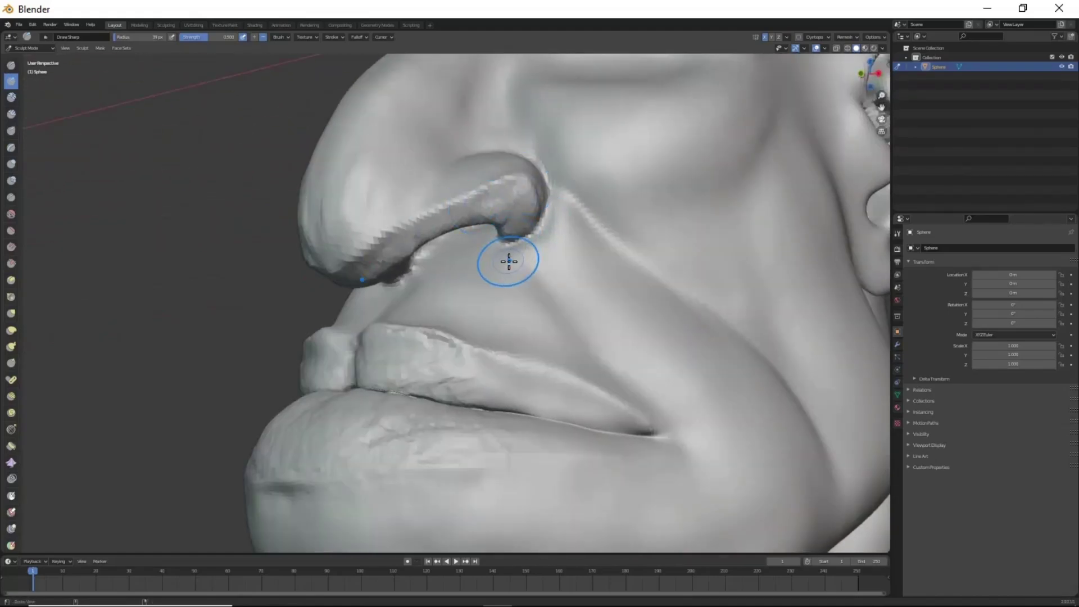
mouse_move(509, 262)
middle_mouse_down("ctrl")
mouse_move(643, 330)
mouse_move(606, 304)
mouse_move(622, 384)
mouse_move(554, 373)
mouse_move(622, 310)
middle_mouse_up("ctrl")
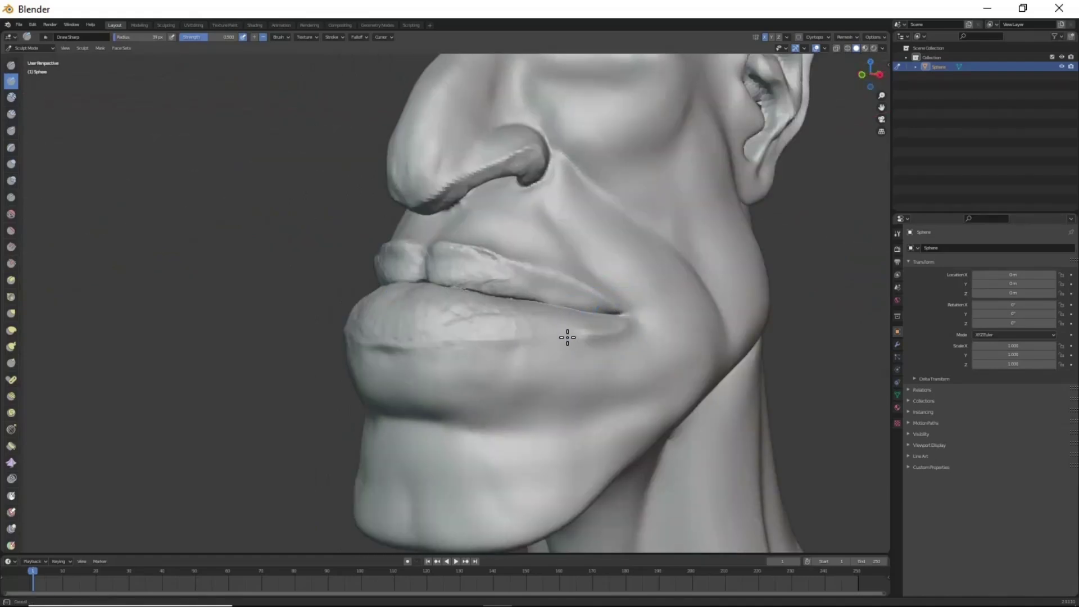
left_click_drag(567, 337, 424, 337)
mouse_move(554, 392)
middle_mouse_down()
mouse_move(667, 395)
mouse_move(648, 405)
mouse_move(500, 370)
middle_mouse_up()
scroll(686, 374, "down", 5)
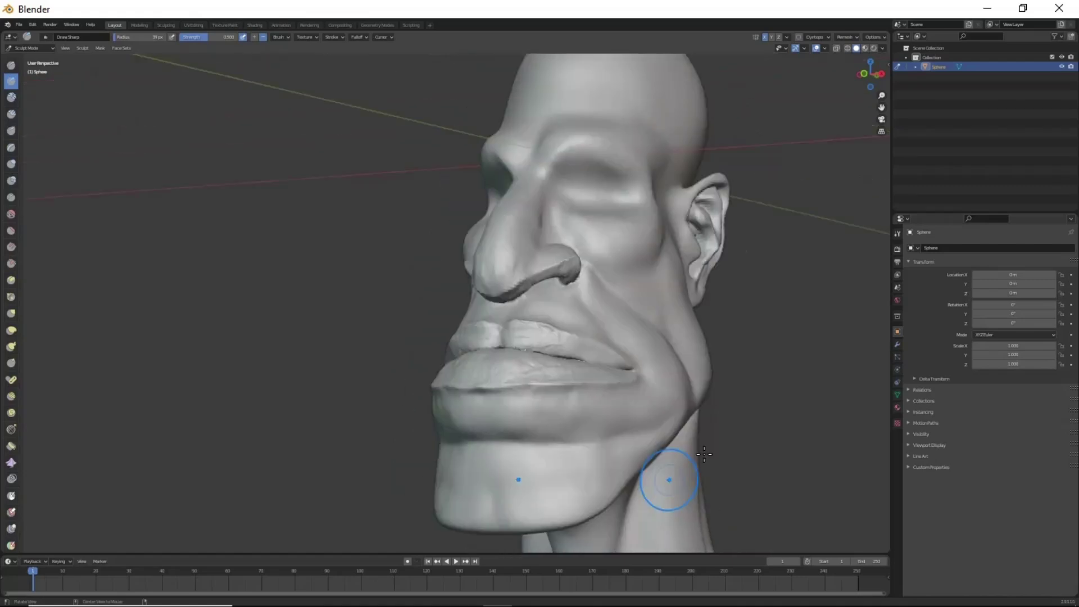
mouse_move(667, 482)
middle_mouse_down()
mouse_move(699, 433)
mouse_move(646, 366)
mouse_move(566, 444)
mouse_move(631, 433)
middle_mouse_up()
scroll(578, 382, "up", 4)
scroll(578, 382, "down", 3)
mouse_move(579, 382)
middle_mouse_down()
mouse_move(508, 343)
mouse_move(544, 429)
middle_mouse_up()
scroll(506, 348, "down", 2)
Step: In Object Mode, add a UV sphere, raise it along Z and scale it down
key("ctrl+Tab")
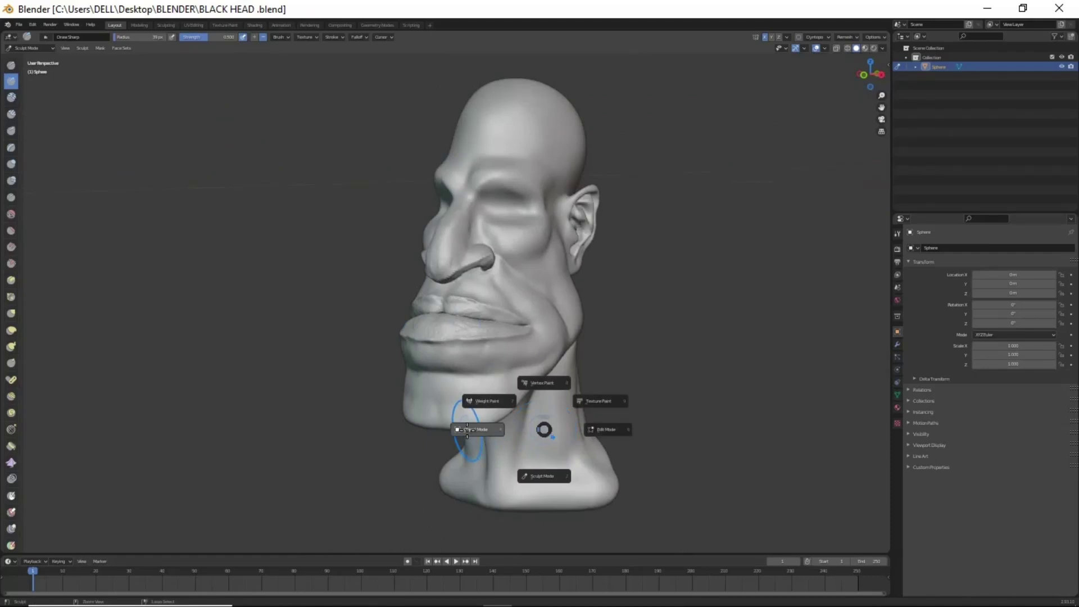
left_click(483, 428)
scroll(546, 316, "up", 2)
scroll(546, 316, "up", 2)
key("shift+a")
left_click(614, 342)
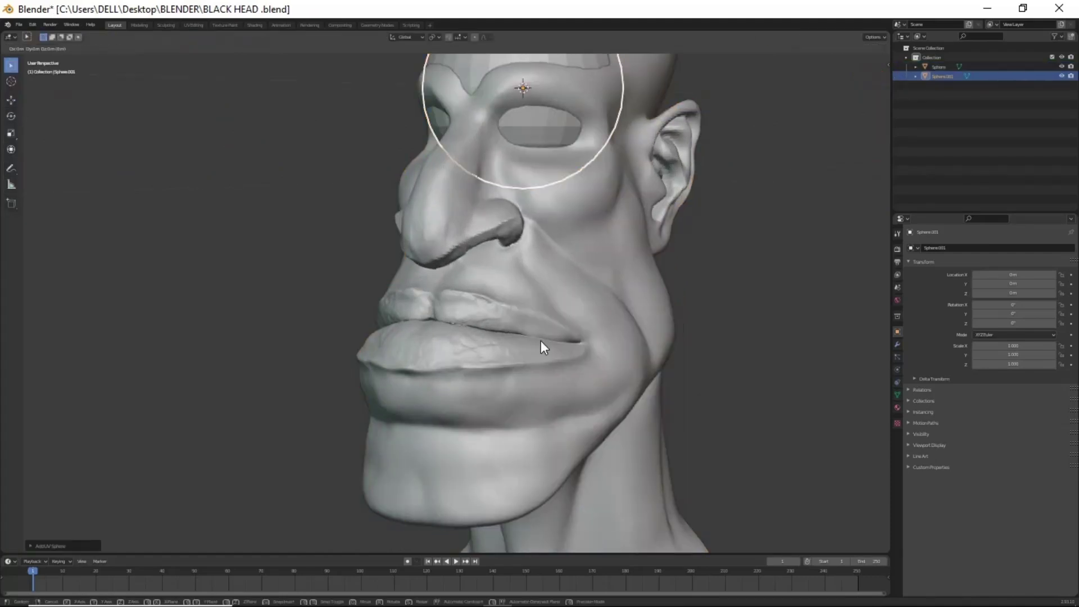
key("g")
key("z")
left_click(542, 343)
key("s")
left_click(608, 375)
Step: From the side view, move the sphere forward to eye height and rotate it 90° on X
key("KP_3")
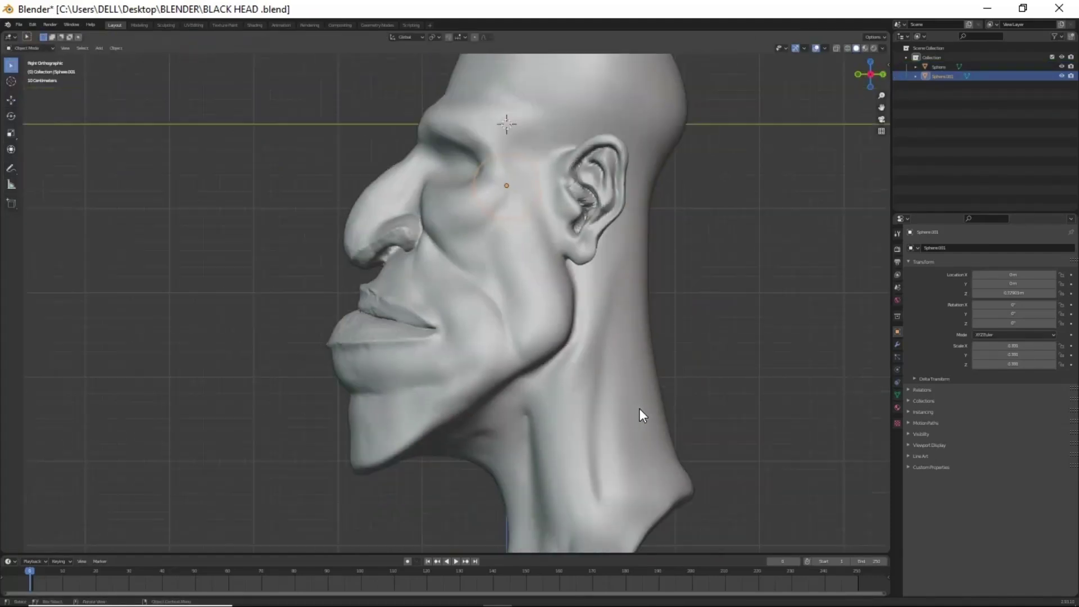
scroll(689, 443, "down", 1)
key("g")
key("y")
left_click(607, 437)
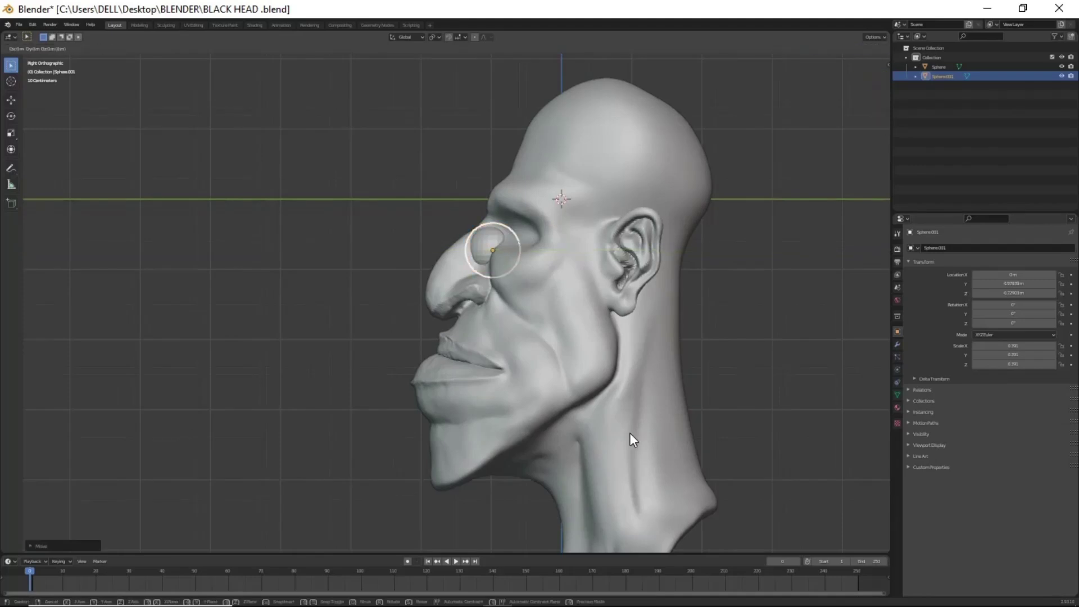
key("g")
key("z")
left_click(633, 411)
key("r")
key("9")
key("0")
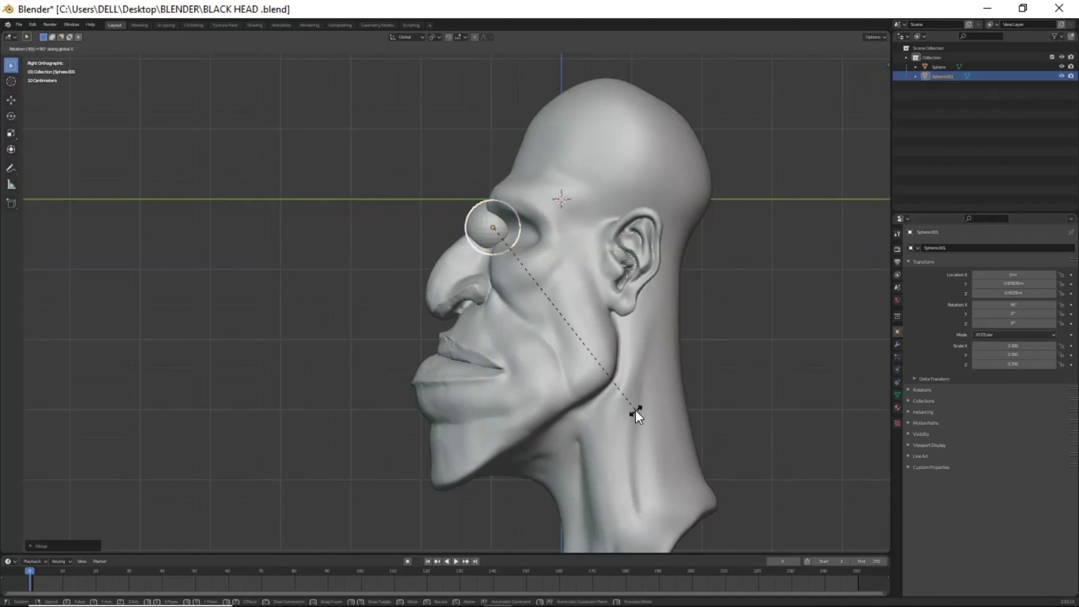
key("Return")
Step: Slide the eyeball sideways over the eye socket and set its depth
key("KP_1")
scroll(605, 309, "up", 2)
key("g")
key("x")
left_click(630, 429)
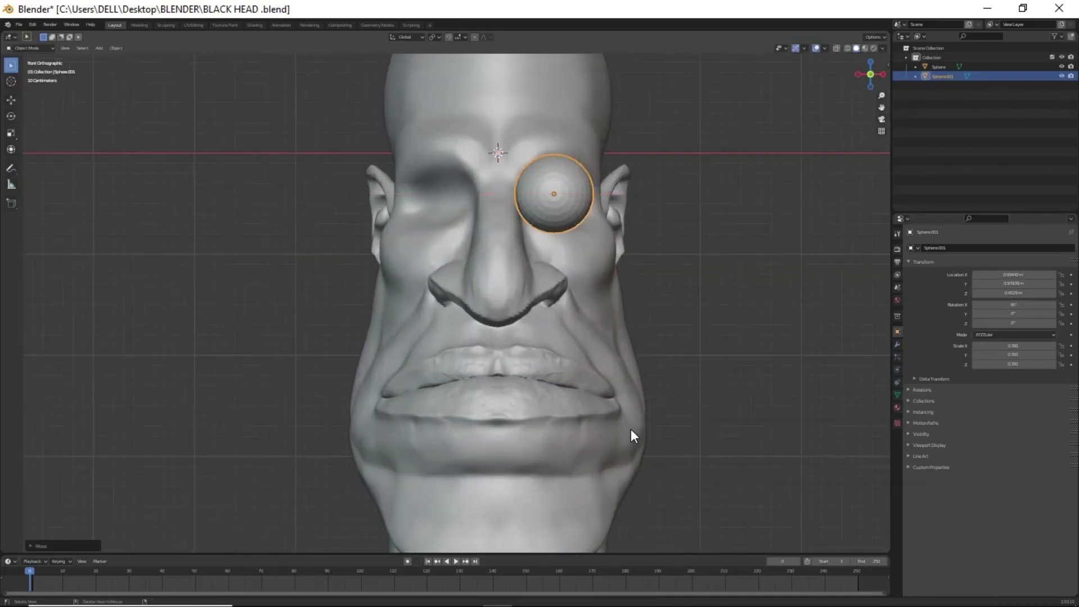
key("KP_3")
key("g")
key("y")
left_click(661, 444)
Step: Shrink the eyeball to scale 0.315, readjusting its depth in the socket
key("s")
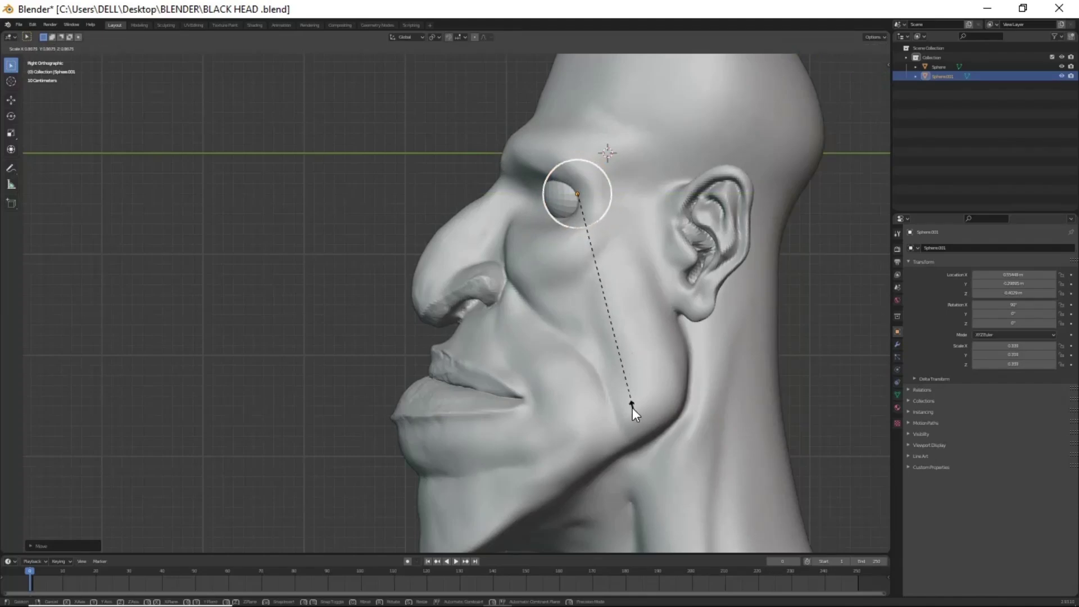
left_click(628, 402)
key("g")
key("y")
left_click(623, 400)
key("s")
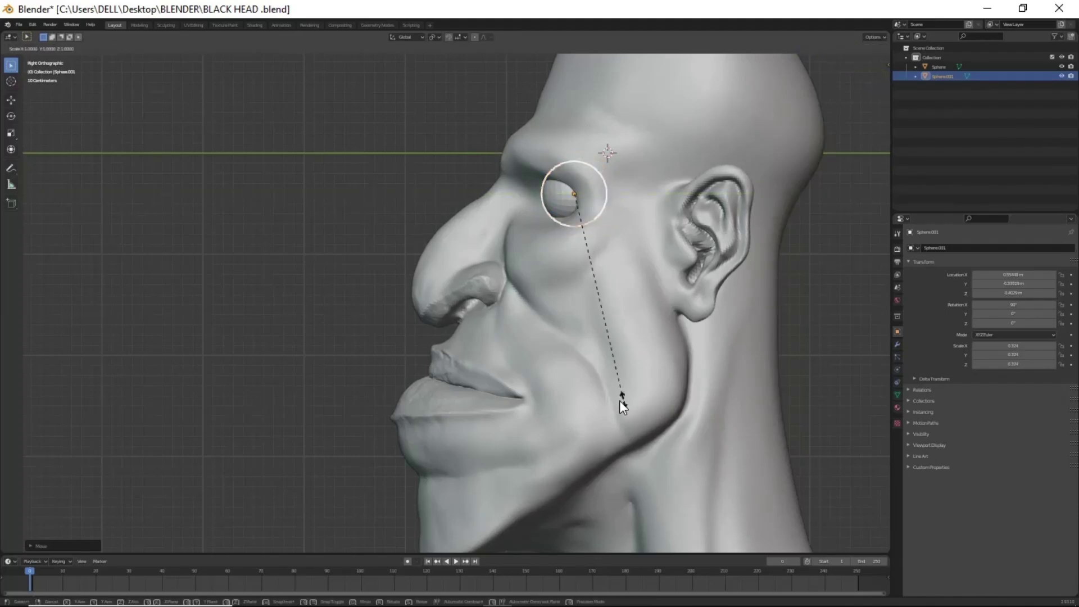
left_click(618, 394)
Step: Add a Mirror modifier to the eyeball, mirrored across the head object
left_click(897, 344)
left_click(988, 248)
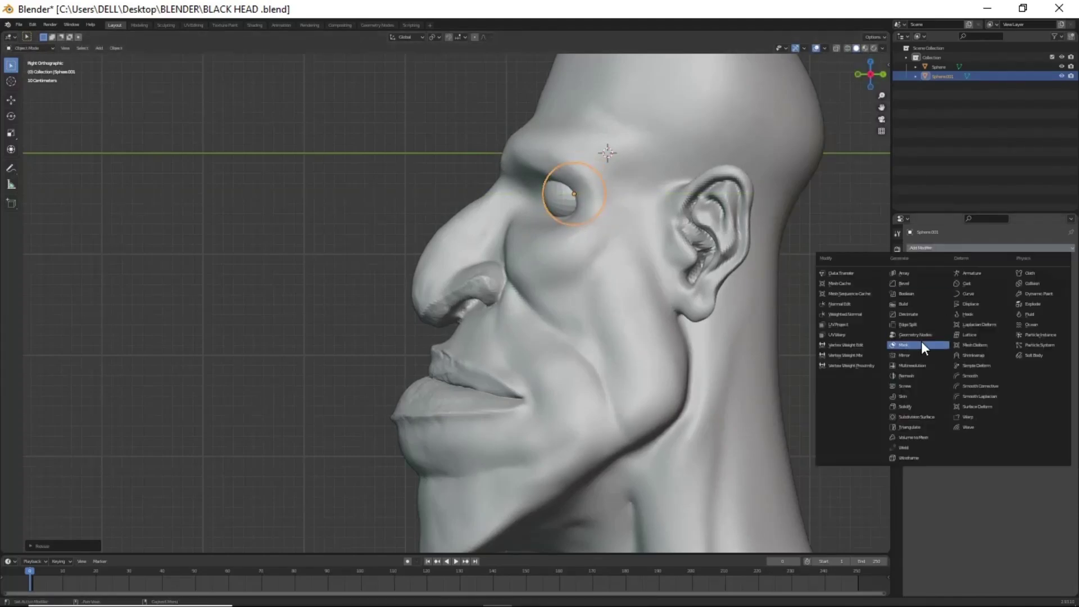
left_click(925, 344)
left_click(712, 161)
mouse_move(712, 161)
middle_mouse_down()
mouse_move(655, 330)
mouse_move(706, 270)
mouse_move(565, 283)
middle_mouse_up()
Step: Adjust the mirrored eyes' sideways spacing and depth, then select the head
left_click(601, 180)
middle_click_drag(602, 180, 623, 342)
key("g")
key("x")
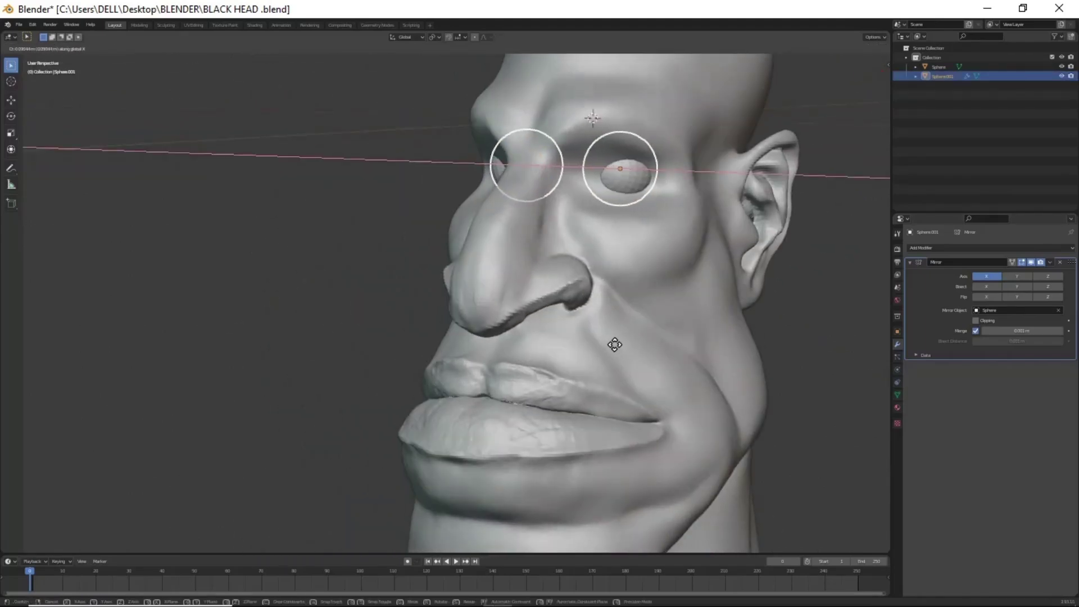
left_click(611, 345)
key("g")
key("y")
left_click(611, 345)
left_click(641, 369)
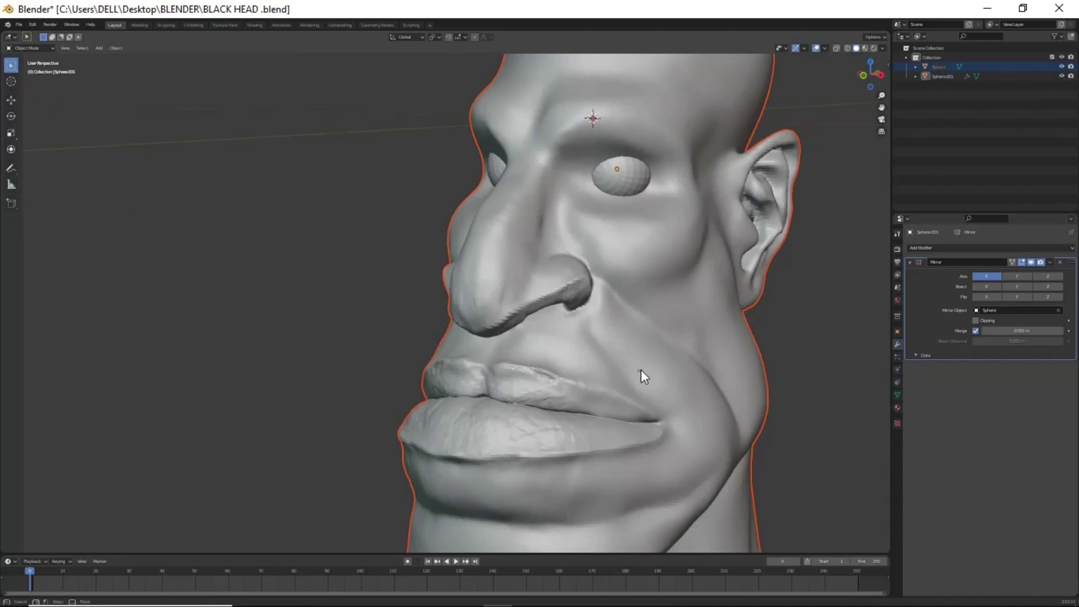
Step: Return to Sculpt Mode and build a thick upper eyelid over the eyeball with Clay Strips
key("ctrl+Tab")
left_click(693, 409)
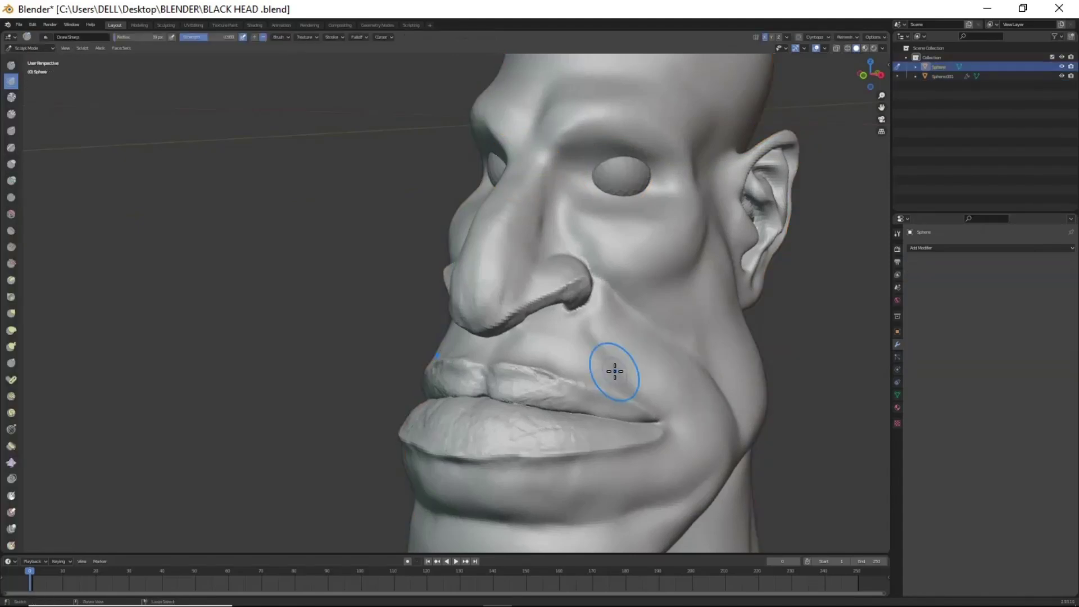
middle_click_drag(616, 373, 539, 238)
scroll(577, 277, "up", 3)
middle_click_drag(576, 276, 562, 249)
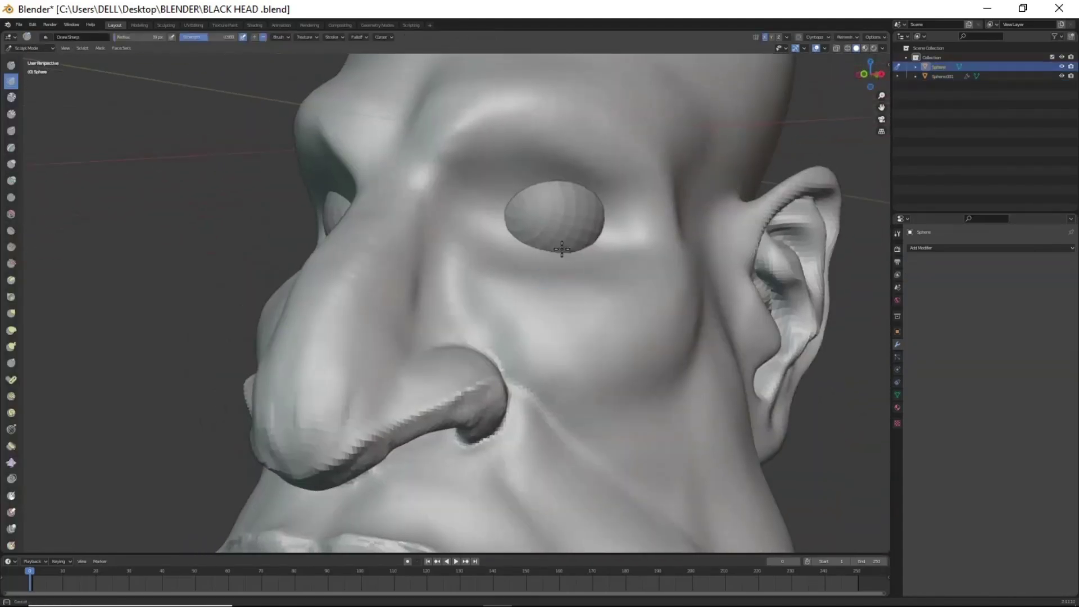
key("c")
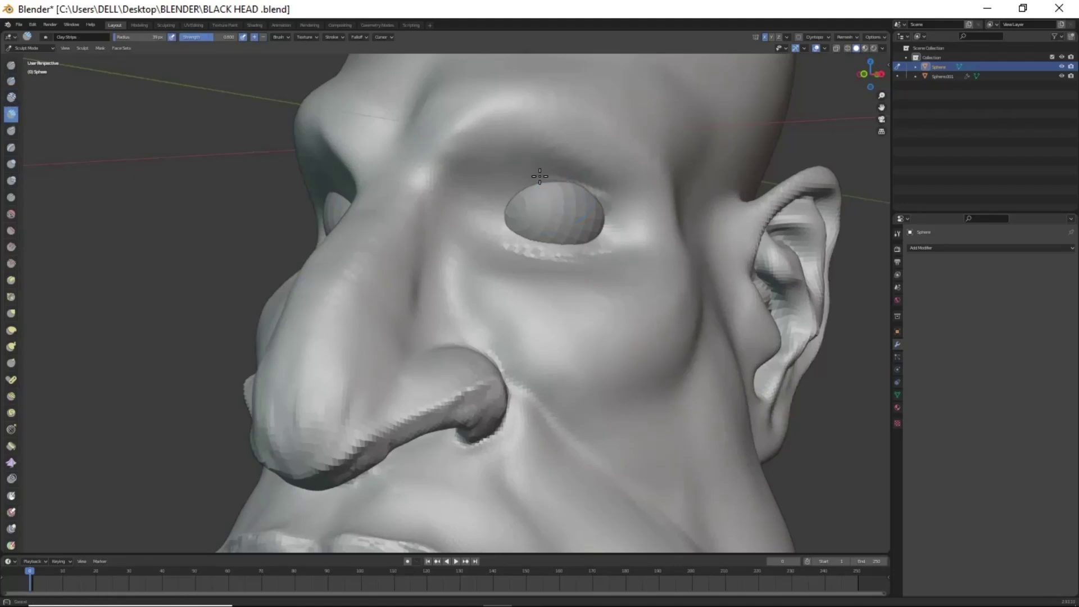
mouse_move(539, 176)
left_mouse_down()
mouse_move(612, 212)
mouse_move(509, 192)
left_mouse_up()
mouse_move(577, 183)
left_mouse_down()
mouse_move(618, 214)
mouse_move(506, 196)
mouse_move(539, 231)
mouse_move(535, 218)
mouse_move(601, 241)
left_mouse_up()
Step: Carve sharp creases along the upper and lower eyelids with Draw Sharp
mouse_move(522, 274)
middle_mouse_down()
mouse_move(506, 241)
mouse_move(508, 212)
middle_mouse_up()
key("shift+x")
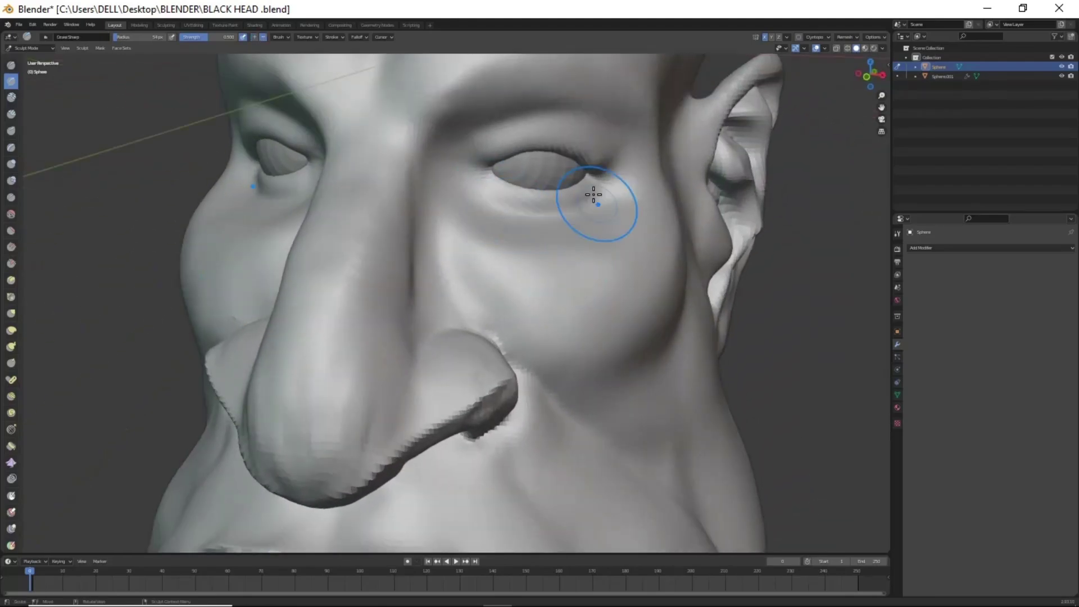
scroll(628, 204, "up", 3)
middle_click_drag(628, 204, 573, 263)
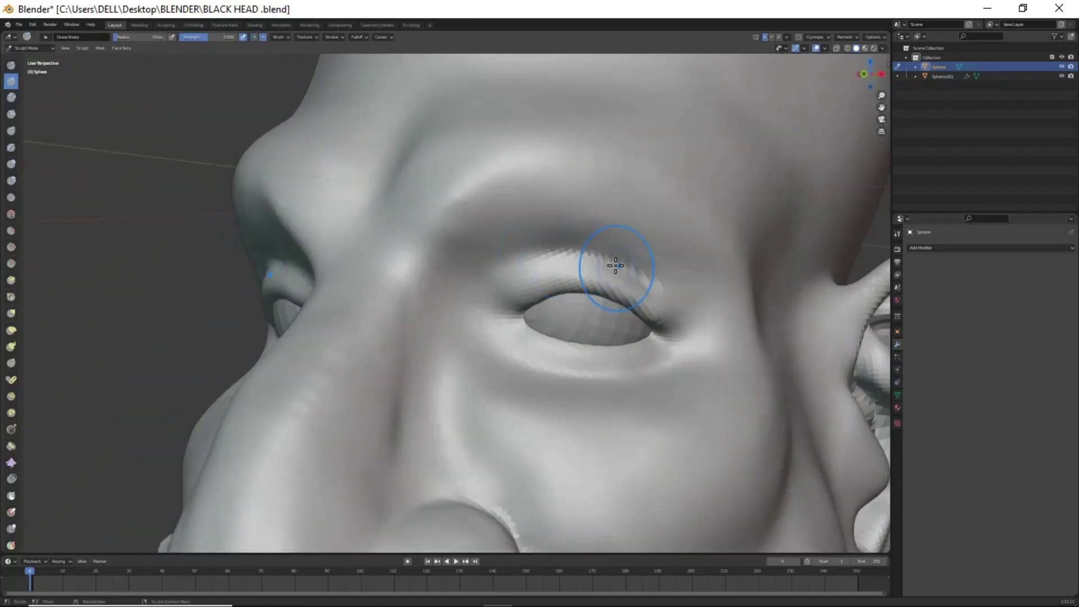
left_click_drag(615, 266, 663, 330)
left_click_drag(578, 263, 497, 295)
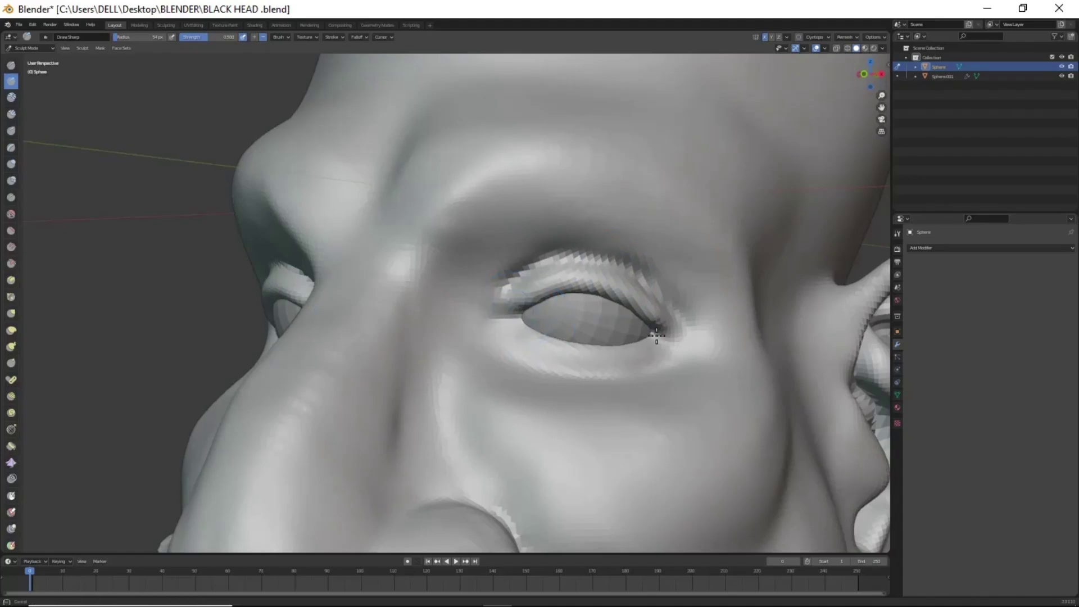
mouse_move(656, 335)
left_mouse_down()
mouse_move(612, 376)
mouse_move(502, 326)
left_mouse_up()
Step: Orbit to review the eyelids from the front and a three-quarter view
scroll(630, 347, "down", 2)
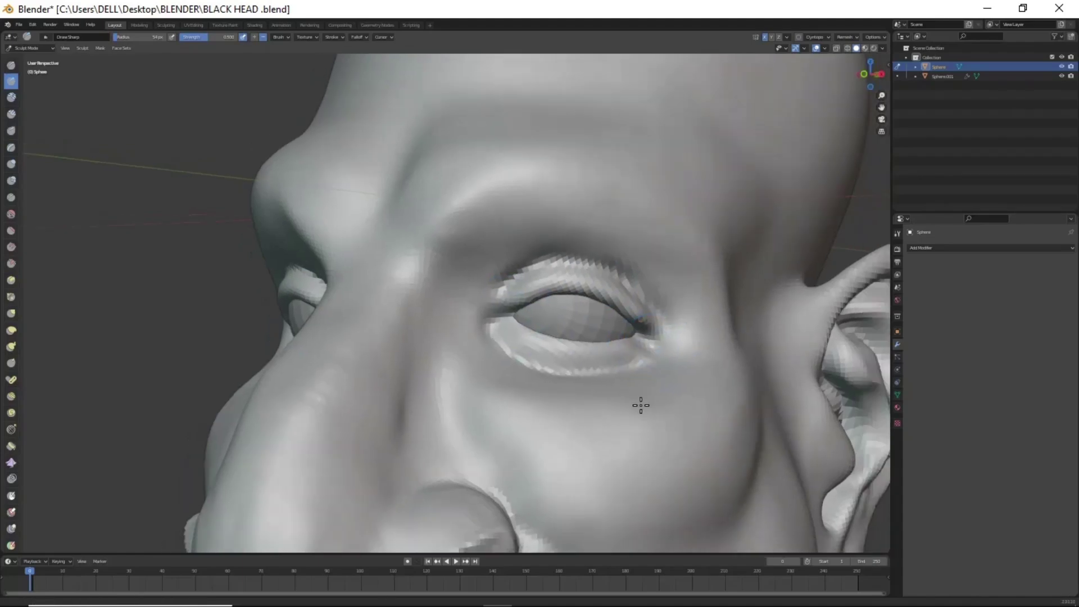
mouse_move(640, 405)
middle_mouse_down()
mouse_move(699, 447)
mouse_move(622, 392)
middle_mouse_up()
scroll(630, 336, "up", 2)
mouse_move(629, 336)
middle_mouse_down()
mouse_move(544, 366)
mouse_move(650, 250)
mouse_move(607, 258)
mouse_move(622, 375)
mouse_move(539, 315)
mouse_move(508, 253)
mouse_move(492, 260)
mouse_move(563, 441)
mouse_move(529, 379)
middle_mouse_up()
scroll(627, 242, "down", 3)
key("g")
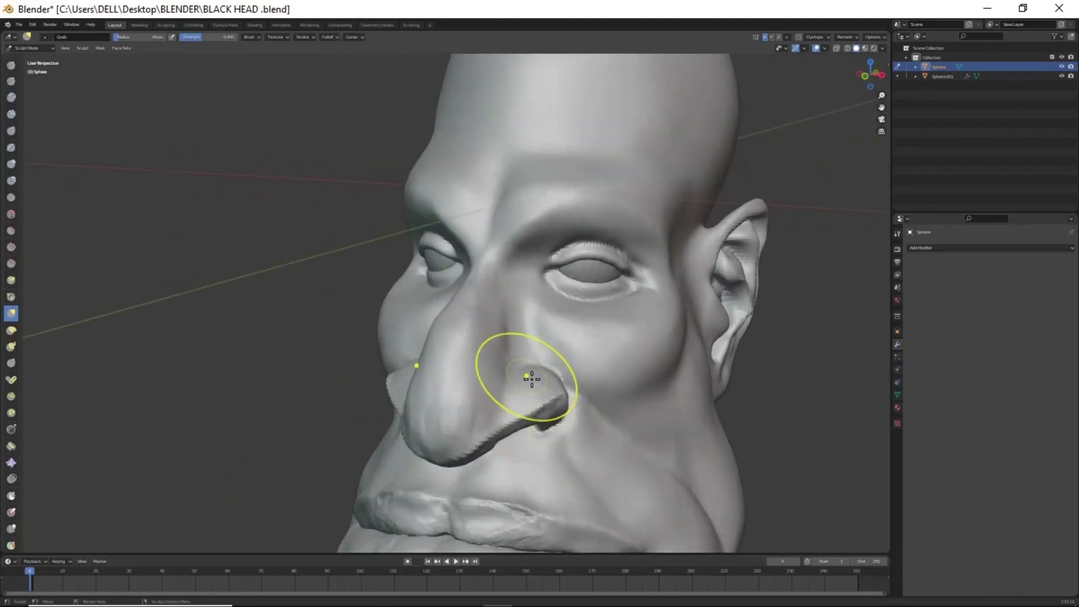
Step: Stroke Clay Strips folds down the cheek and below the eye
scroll(537, 359, "up", 3)
middle_click_drag(540, 342, 562, 366)
key("c")
left_click_drag(578, 374, 621, 462)
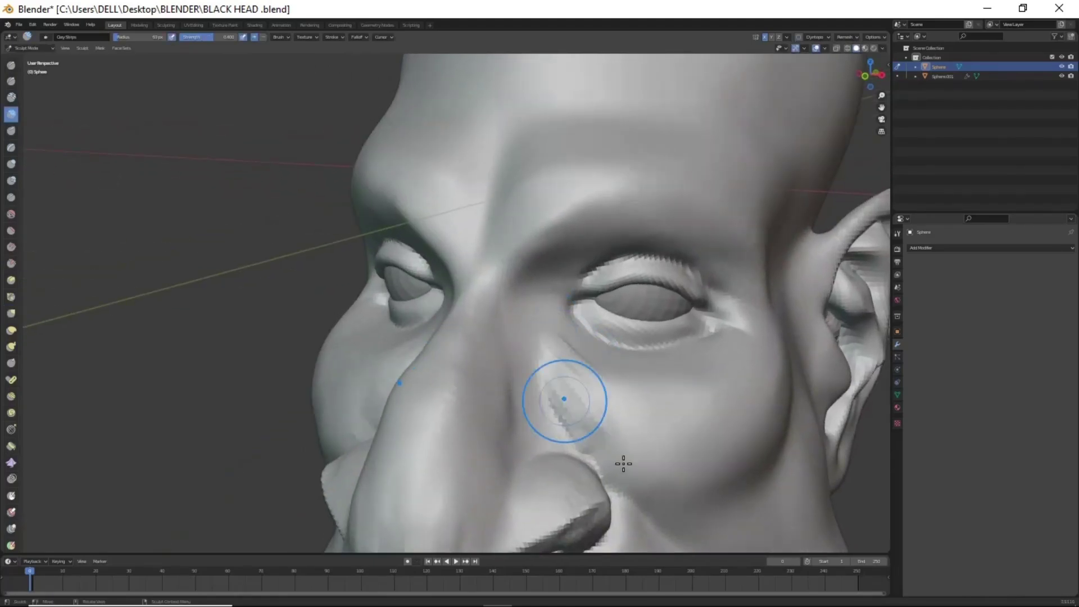
left_click_drag(560, 363, 553, 402)
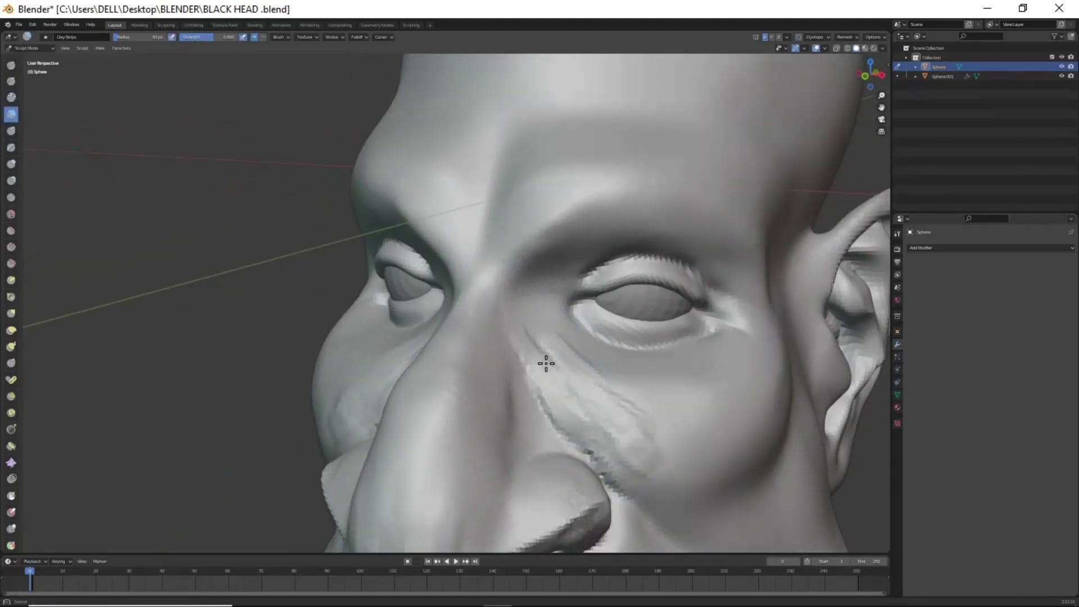
scroll(546, 363, "down", 3)
middle_click_drag(571, 393, 555, 320)
middle_click_drag(633, 380, 641, 381)
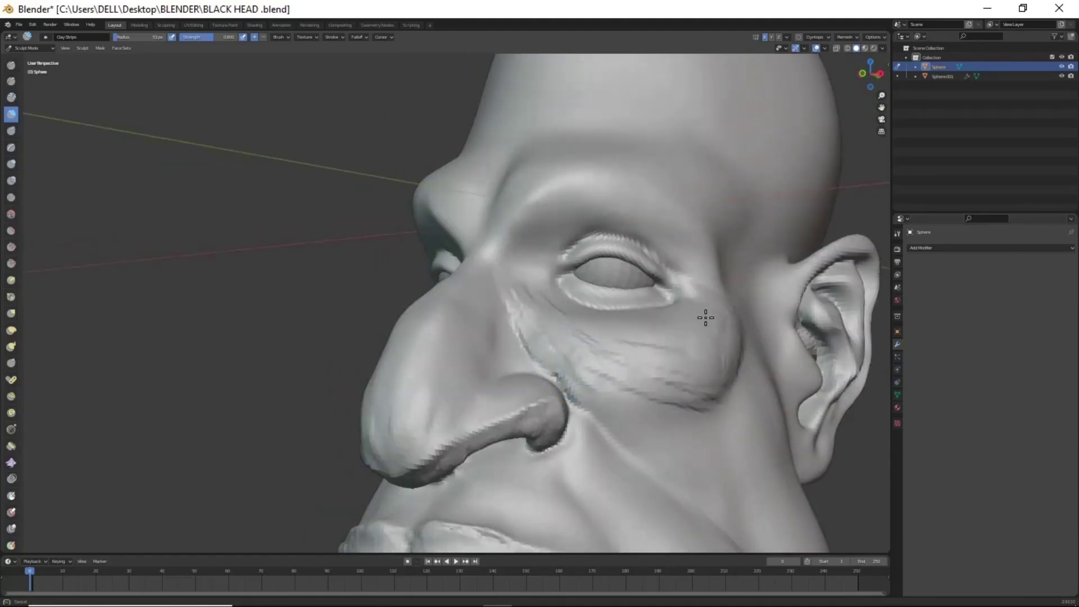
Step: Add more wrinkle folds on the cheek beside the nose and review from several angles
left_click_drag(523, 344, 521, 336)
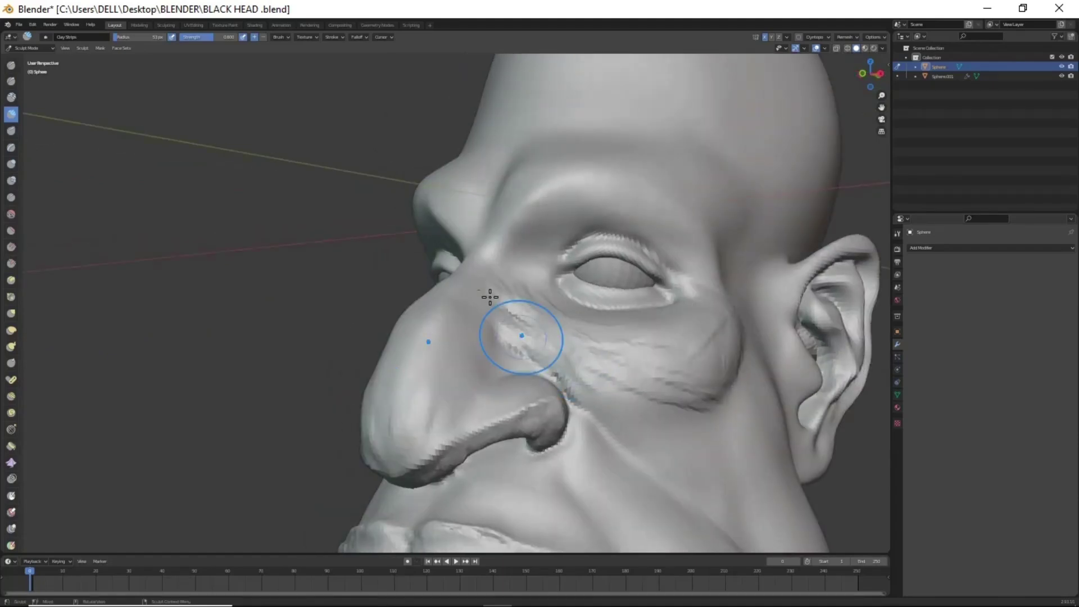
left_click_drag(563, 365, 636, 414)
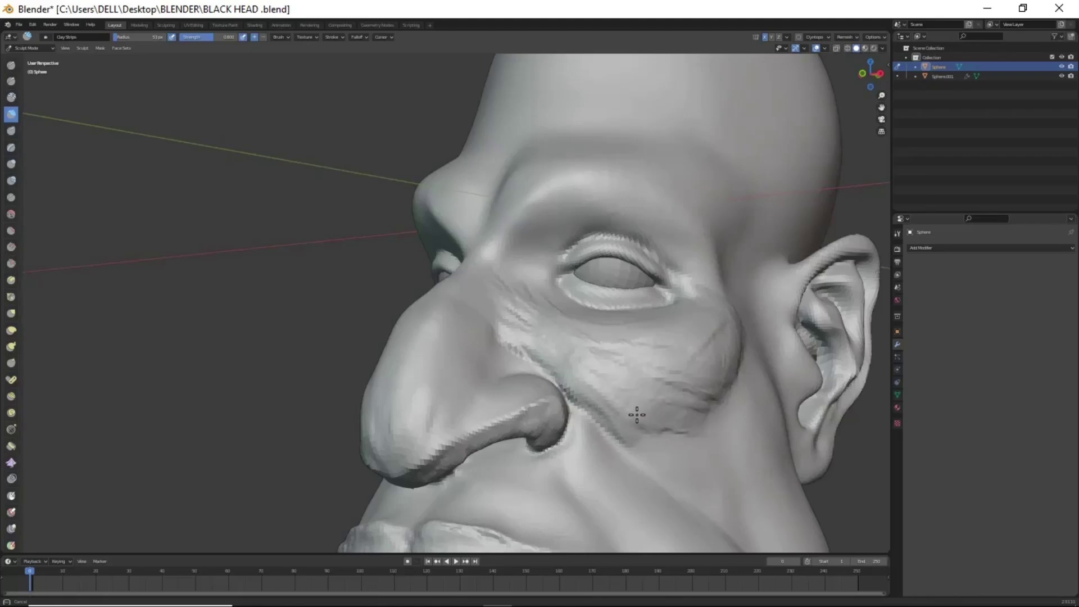
mouse_move(636, 414)
middle_mouse_down()
mouse_move(625, 397)
mouse_move(609, 421)
mouse_move(660, 315)
middle_mouse_up()
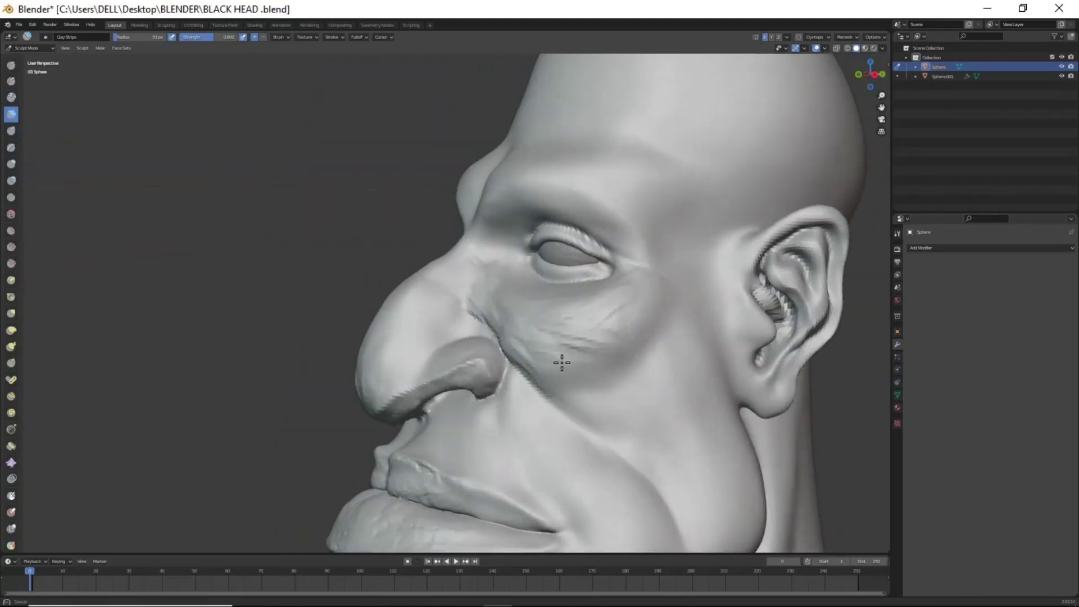
middle_click_drag(525, 349, 521, 324)
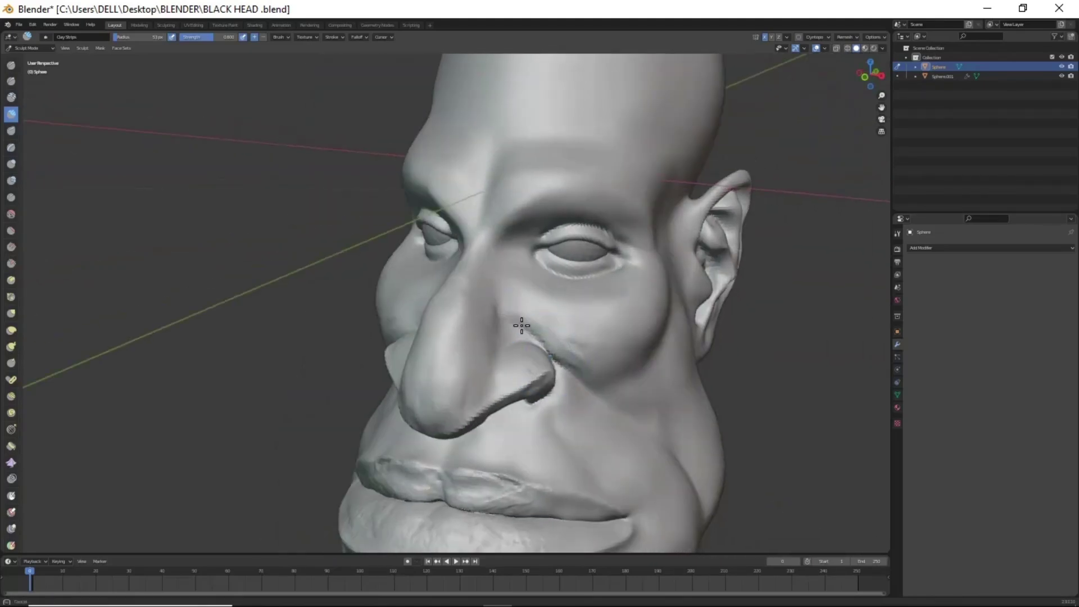
mouse_move(589, 374)
middle_mouse_down()
mouse_move(624, 405)
mouse_move(607, 349)
mouse_move(606, 373)
mouse_move(555, 267)
middle_mouse_up()
Step: Carve a sharp crease along the upper eyelid edge with Draw Sharp
key("shift+x")
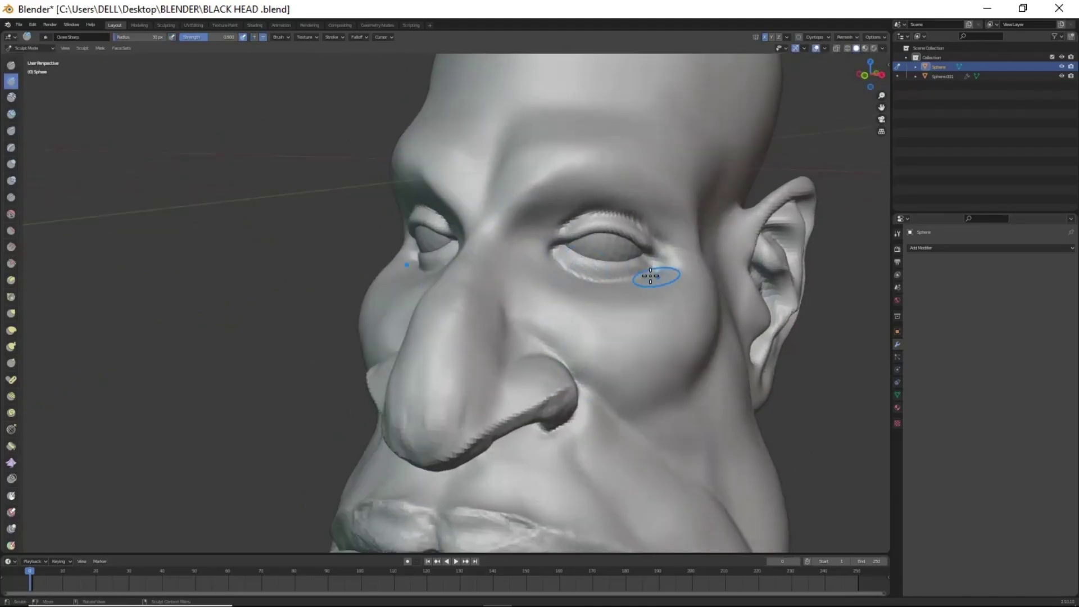
scroll(567, 275, "up", 2)
scroll(573, 296, "up", 3)
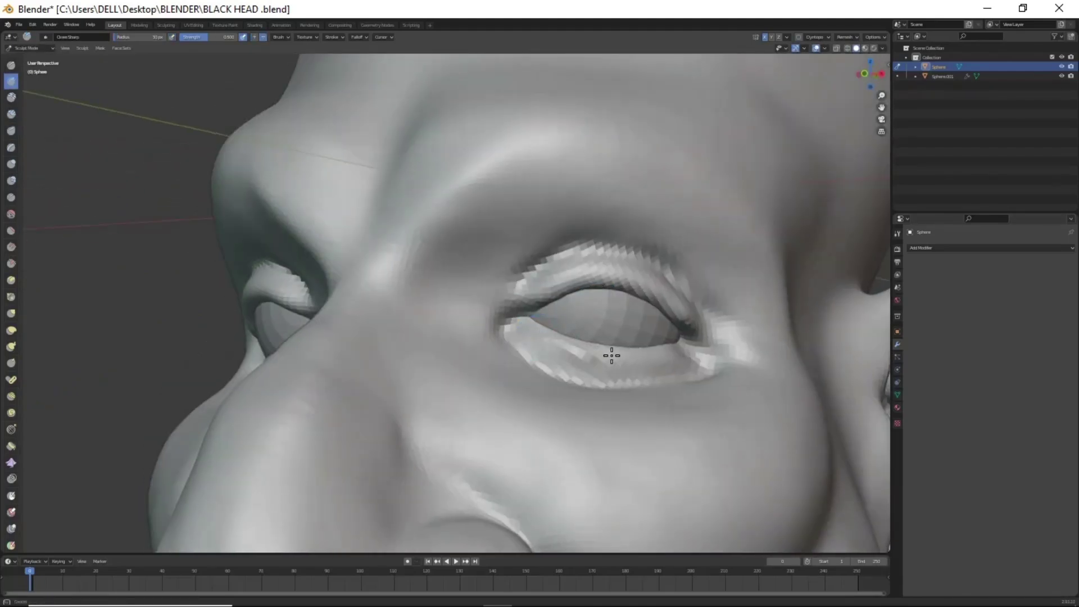
left_click_drag(695, 329, 504, 316)
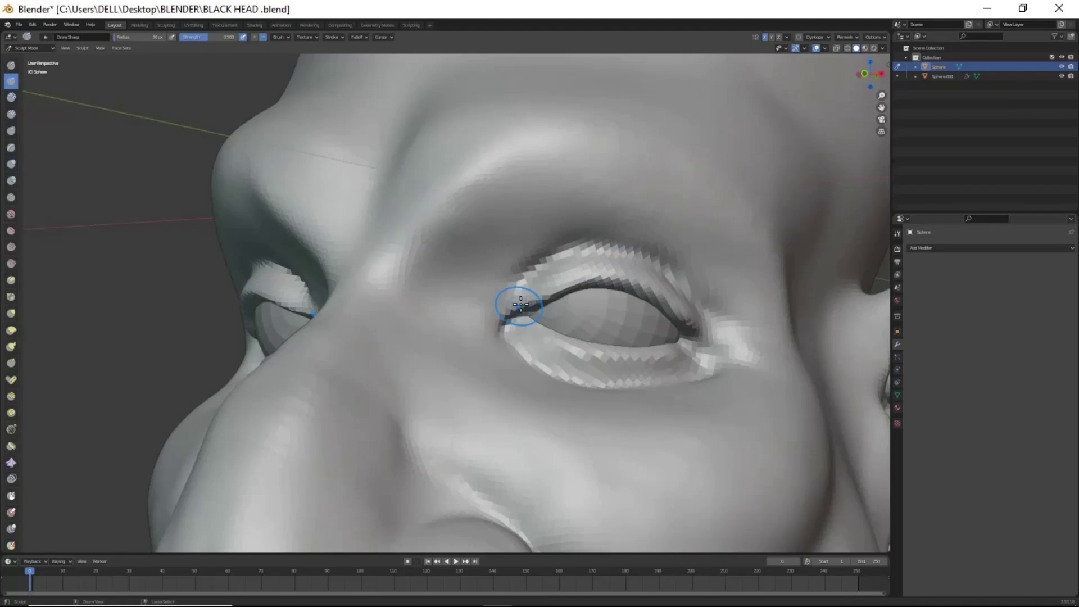
scroll(517, 285, "down", 4)
mouse_move(571, 427)
middle_mouse_down()
mouse_move(585, 354)
mouse_move(588, 376)
mouse_move(614, 301)
middle_mouse_up()
Step: Add Clay Strips strokes at the eye's outer corner and view the face frontally
key("c")
mouse_move(614, 301)
left_mouse_down()
mouse_move(568, 260)
mouse_move(612, 294)
mouse_move(517, 278)
mouse_move(558, 279)
mouse_move(629, 334)
left_mouse_up()
middle_click_drag(629, 335, 639, 333)
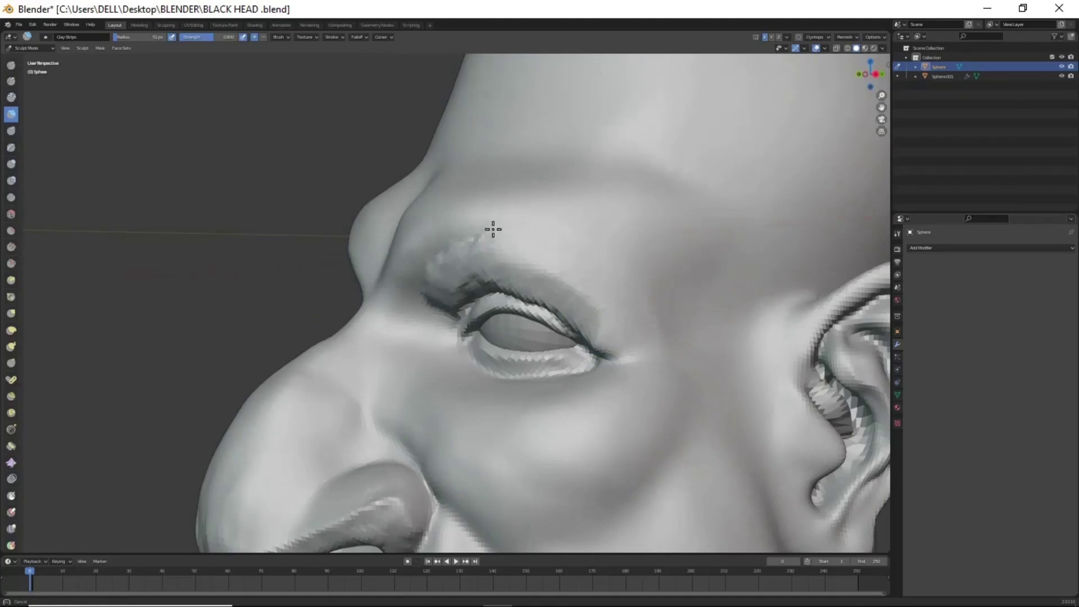
middle_click_drag(493, 229, 582, 294)
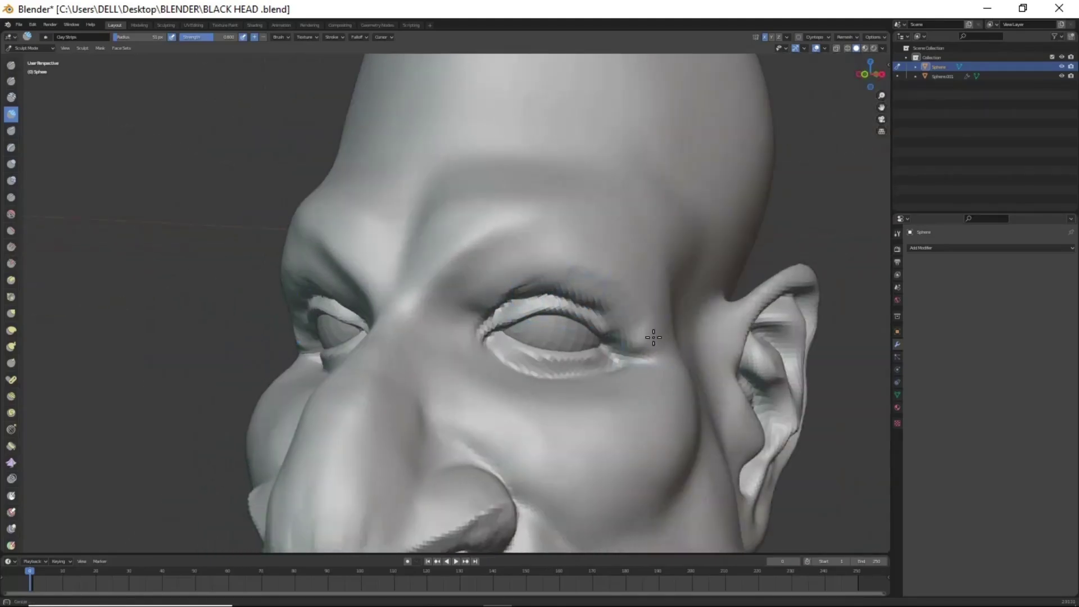
key("g")
mouse_move(590, 348)
middle_mouse_down()
mouse_move(631, 333)
mouse_move(554, 228)
mouse_move(558, 321)
mouse_move(626, 308)
mouse_move(645, 231)
mouse_move(691, 274)
mouse_move(712, 330)
mouse_move(698, 284)
mouse_move(685, 310)
mouse_move(739, 312)
mouse_move(699, 307)
mouse_move(691, 285)
mouse_move(642, 365)
mouse_move(611, 260)
mouse_move(638, 221)
mouse_move(607, 229)
mouse_move(571, 200)
mouse_move(659, 256)
mouse_move(646, 285)
middle_mouse_up()
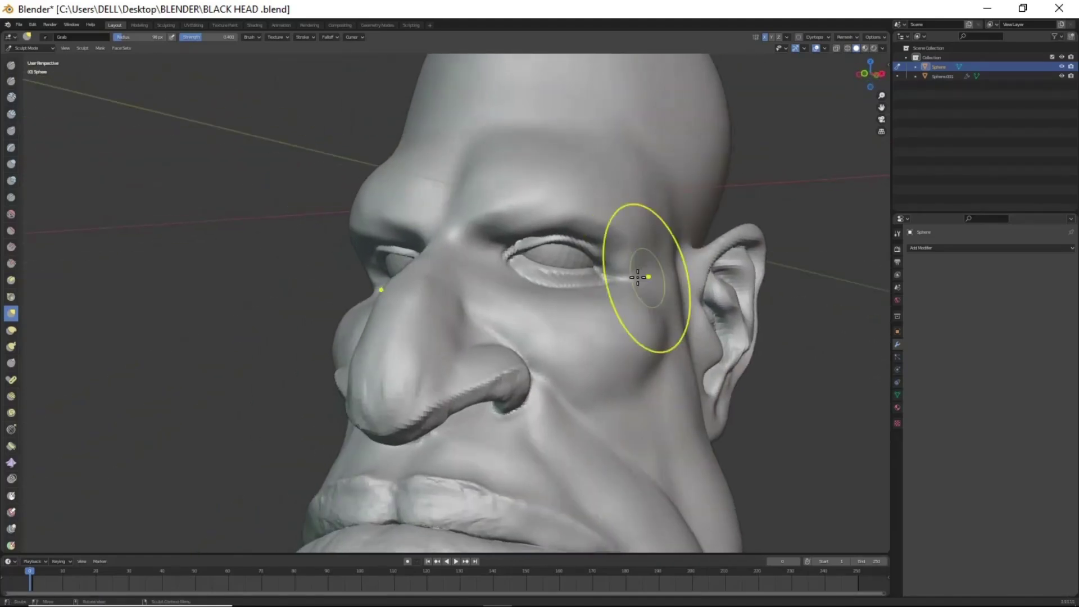
Step: Grab-pull the cheek below the right eye into shape and orbit to the lips
mouse_move(653, 322)
left_mouse_down()
mouse_move(681, 331)
mouse_move(630, 307)
left_mouse_up()
scroll(613, 281, "down", 5)
middle_click_drag(645, 433, 629, 393)
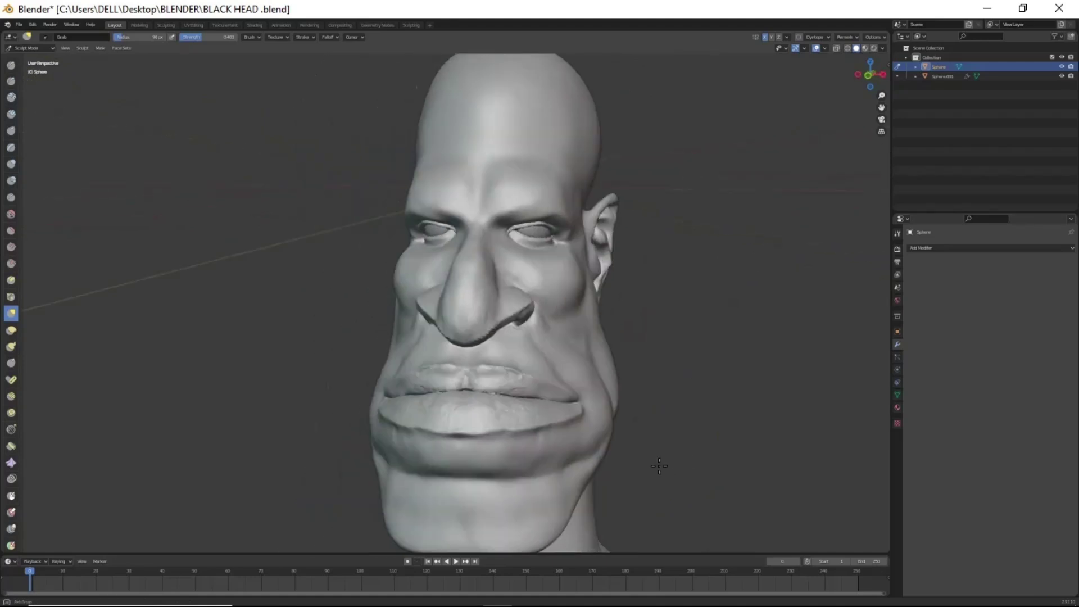
scroll(605, 349, "up", 5)
middle_click_drag(605, 349, 607, 344)
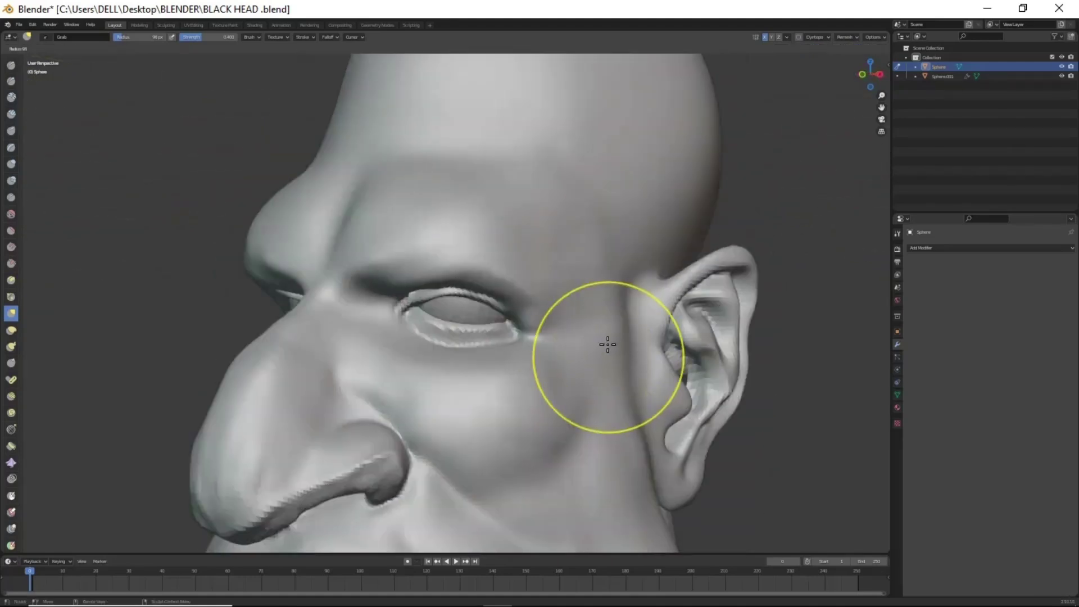
mouse_move(615, 283)
middle_mouse_down()
mouse_move(609, 320)
mouse_move(541, 218)
middle_mouse_up()
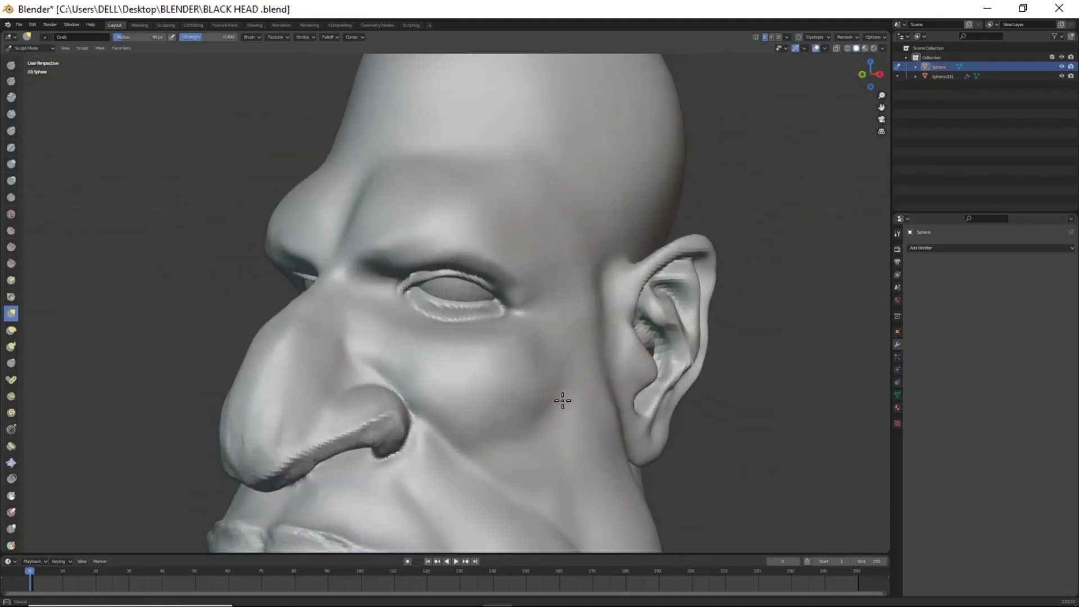
mouse_move(591, 489)
middle_mouse_down()
mouse_move(559, 426)
mouse_move(590, 373)
mouse_move(438, 334)
middle_mouse_up()
Step: Smooth the bumpy lower-lip texture with a 62px brush radius
key("x")
mouse_move(516, 386)
middle_mouse_down()
mouse_move(505, 385)
mouse_move(556, 457)
mouse_move(379, 289)
middle_mouse_up()
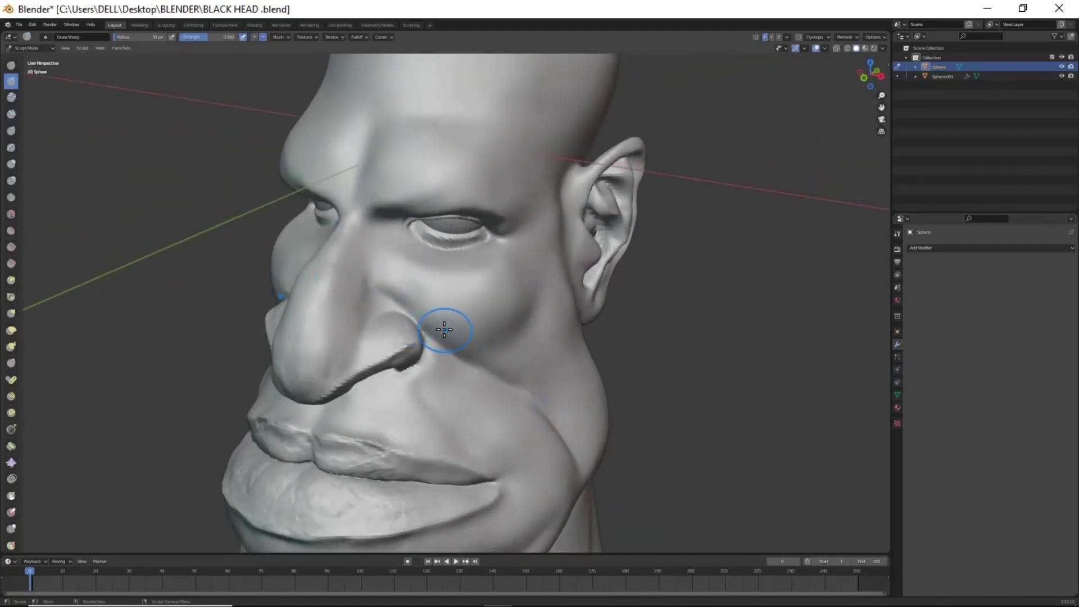
mouse_move(444, 330)
middle_mouse_down()
mouse_move(585, 305)
mouse_move(605, 243)
mouse_move(588, 346)
middle_mouse_up()
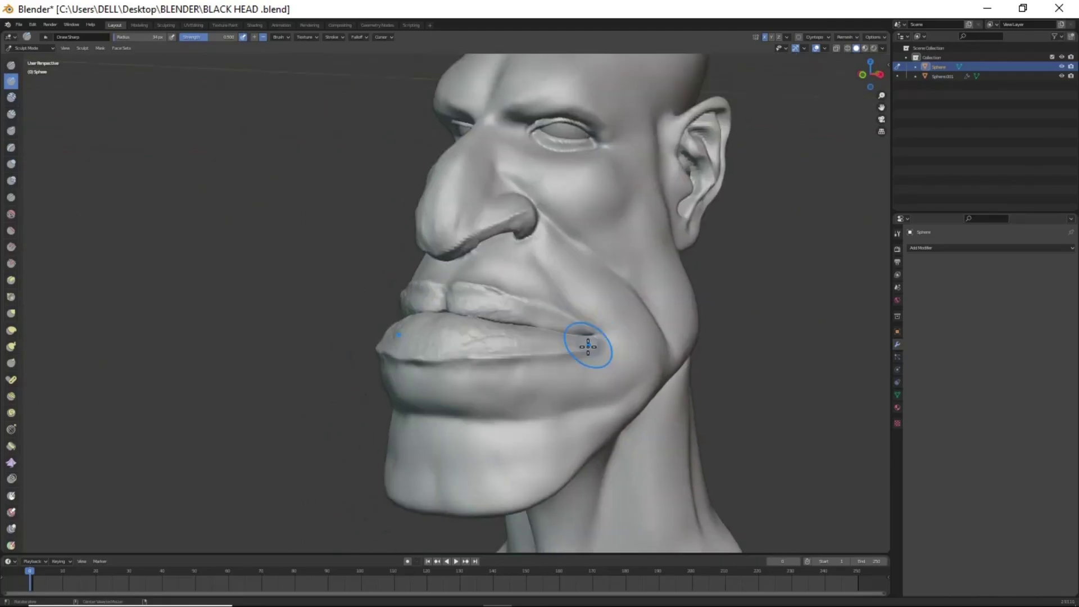
key("f")
left_click(524, 313)
left_click_drag(525, 313, 457, 309, "shift")
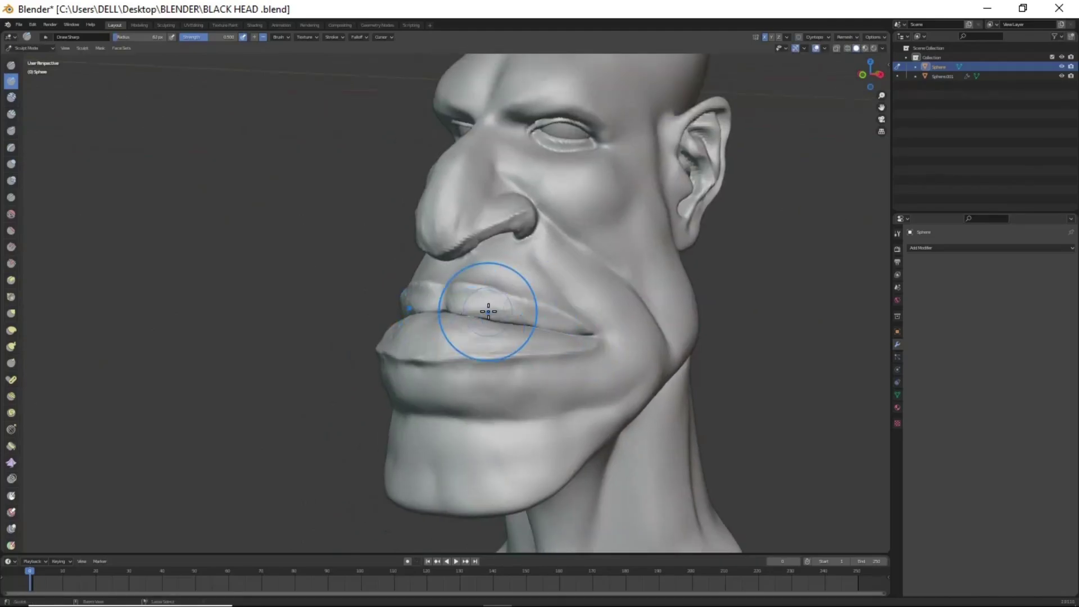
Step: Orbit around the head to review the lips and cheeks, ending in front view
mouse_move(487, 312)
middle_mouse_down()
mouse_move(506, 241)
mouse_move(622, 320)
mouse_move(740, 368)
middle_mouse_up()
scroll(739, 368, "down", 2)
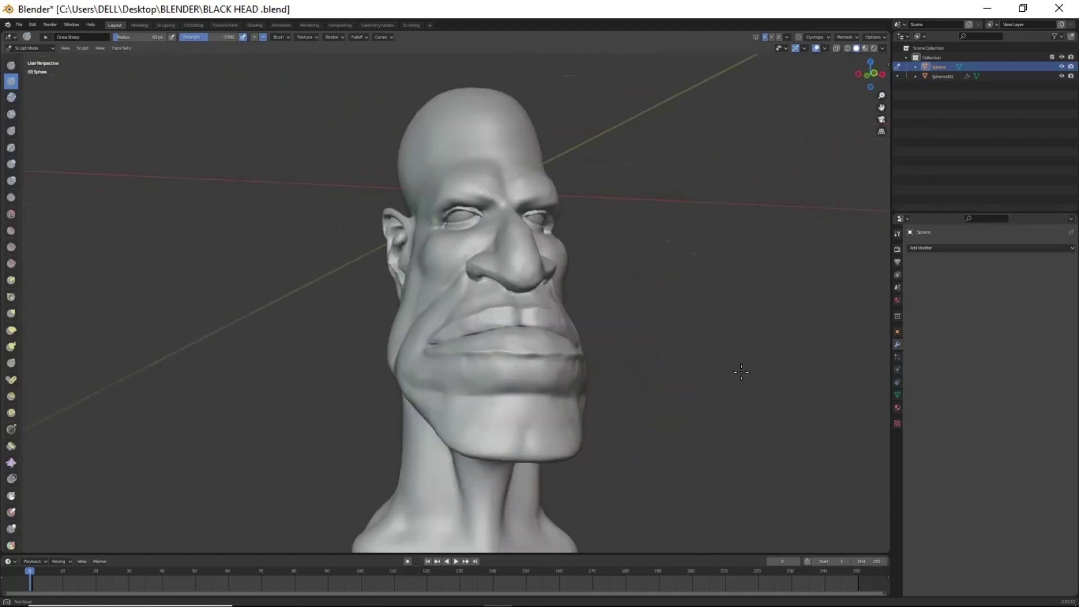
scroll(674, 337, "up", 2)
scroll(641, 317, "up", 2)
middle_click_drag(641, 318, 632, 292)
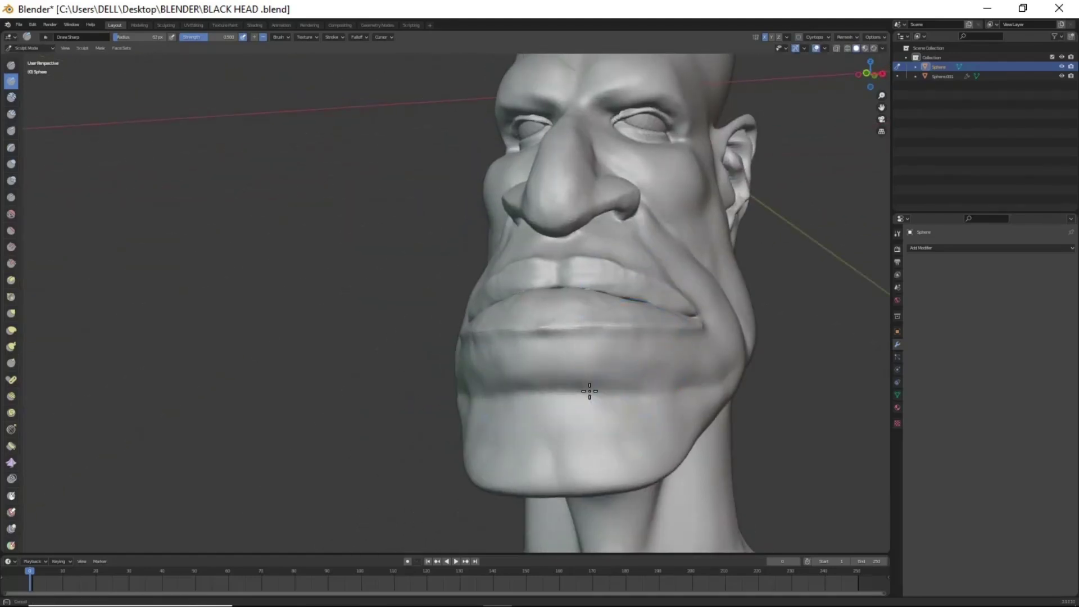
mouse_move(672, 391)
middle_mouse_down()
mouse_move(665, 378)
mouse_move(682, 385)
mouse_move(772, 216)
middle_mouse_up()
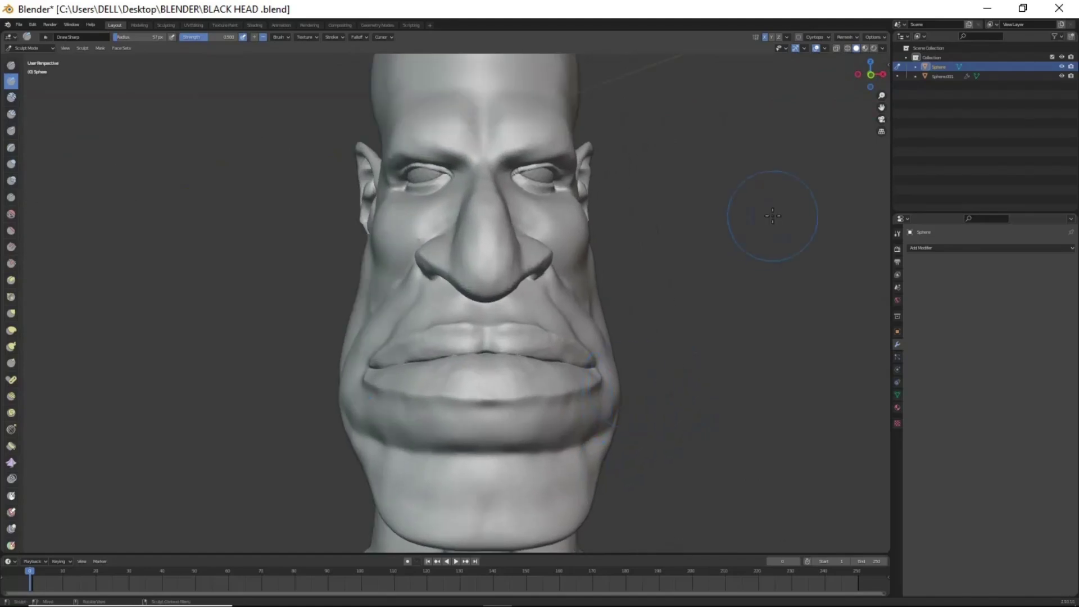
Step: Check the Remesh and Overlays settings, then symmetrize the head from the Symmetry popover
left_click(857, 37)
left_click(826, 47)
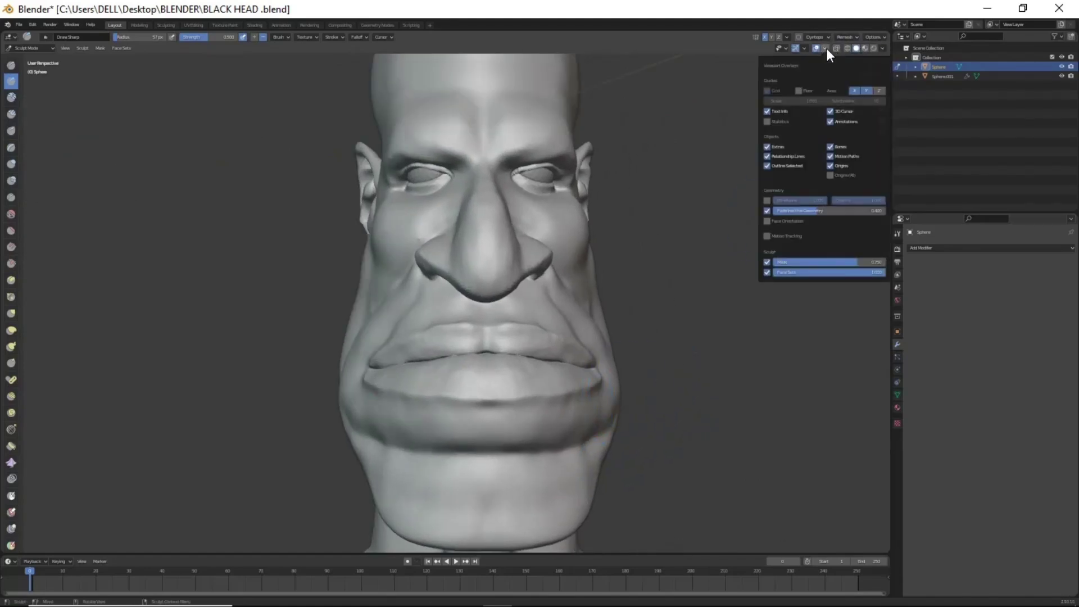
left_click(804, 48)
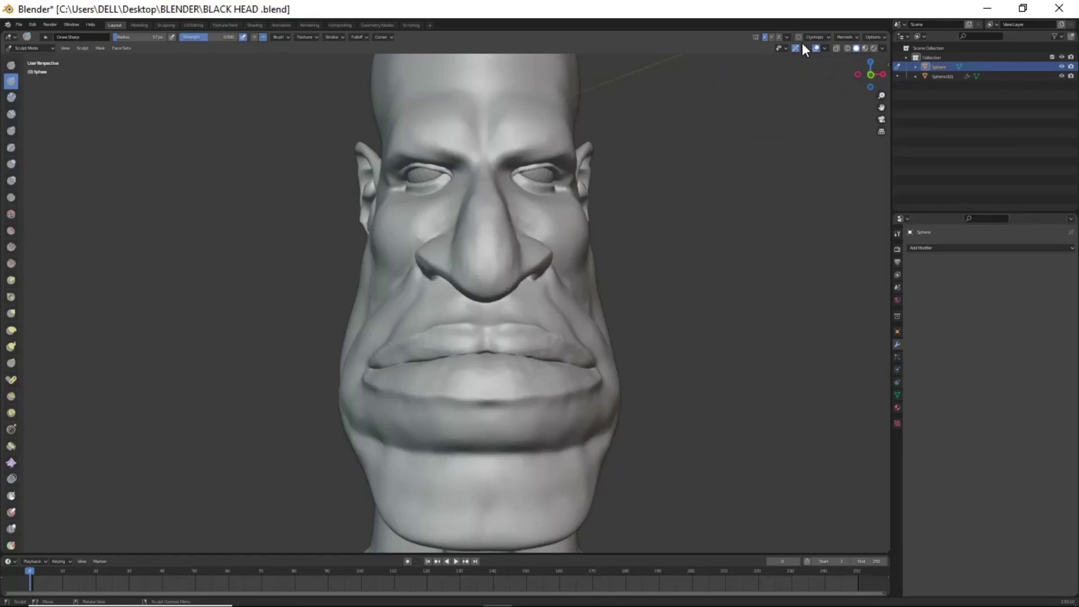
left_click(786, 37)
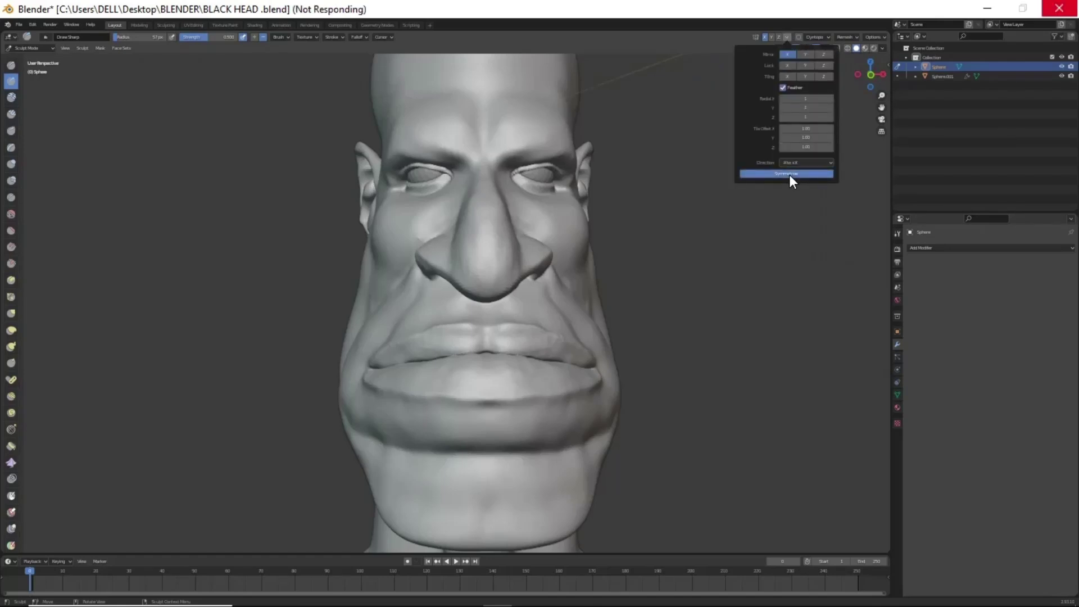
mouse_move(742, 241)
middle_mouse_down()
mouse_move(684, 319)
mouse_move(652, 315)
middle_mouse_up()
Step: Sharpen the cheek, nostril and lip-corner folds with Draw Sharp, orbiting around the face
scroll(650, 318, "down", 2)
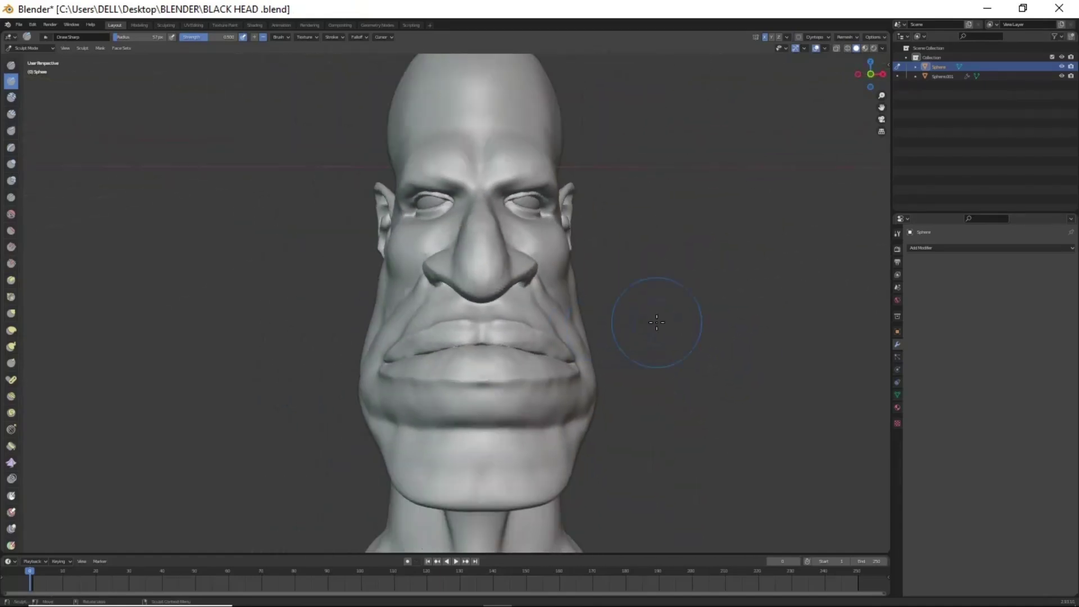
scroll(606, 237, "down", 2)
middle_click_drag(605, 237, 561, 250)
scroll(539, 231, "up", 2)
scroll(561, 253, "up", 2)
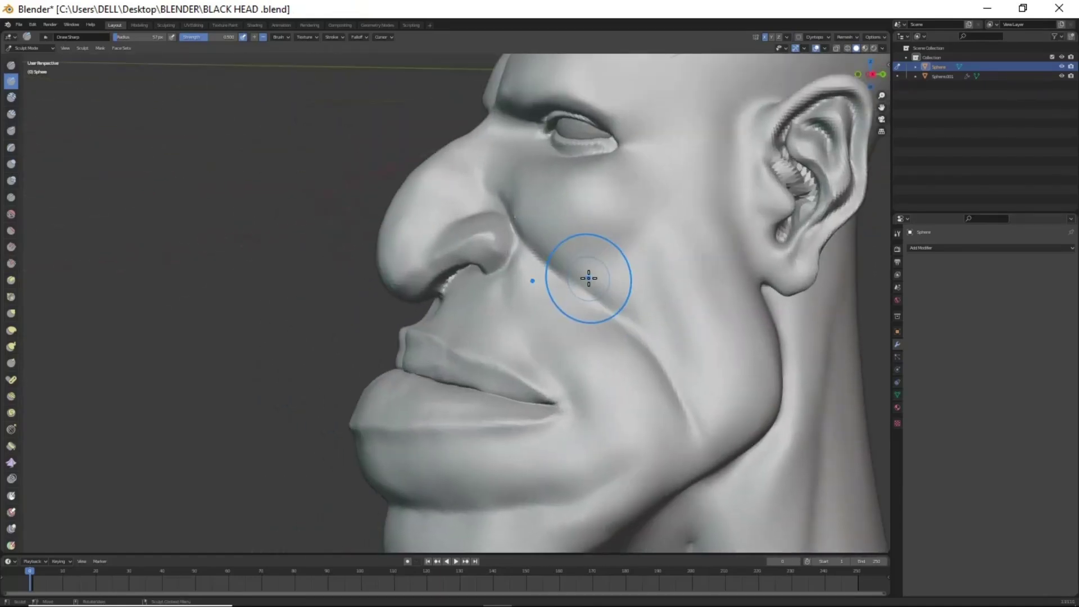
middle_click_drag(554, 295, 631, 251)
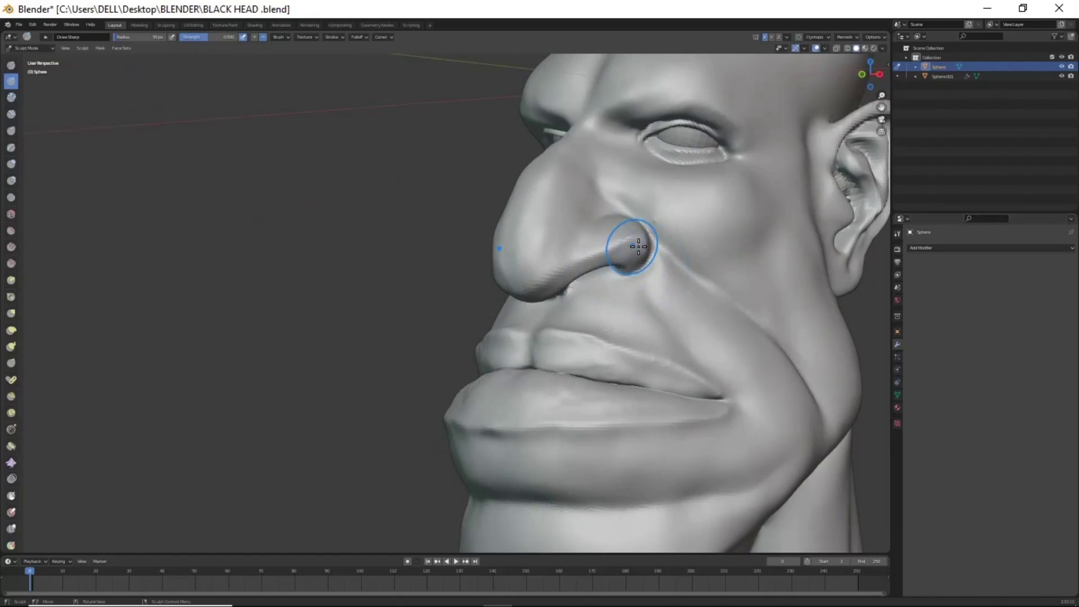
mouse_move(562, 264)
middle_mouse_down()
mouse_move(590, 305)
mouse_move(664, 313)
mouse_move(658, 296)
middle_mouse_up()
scroll(658, 295, "up", 2)
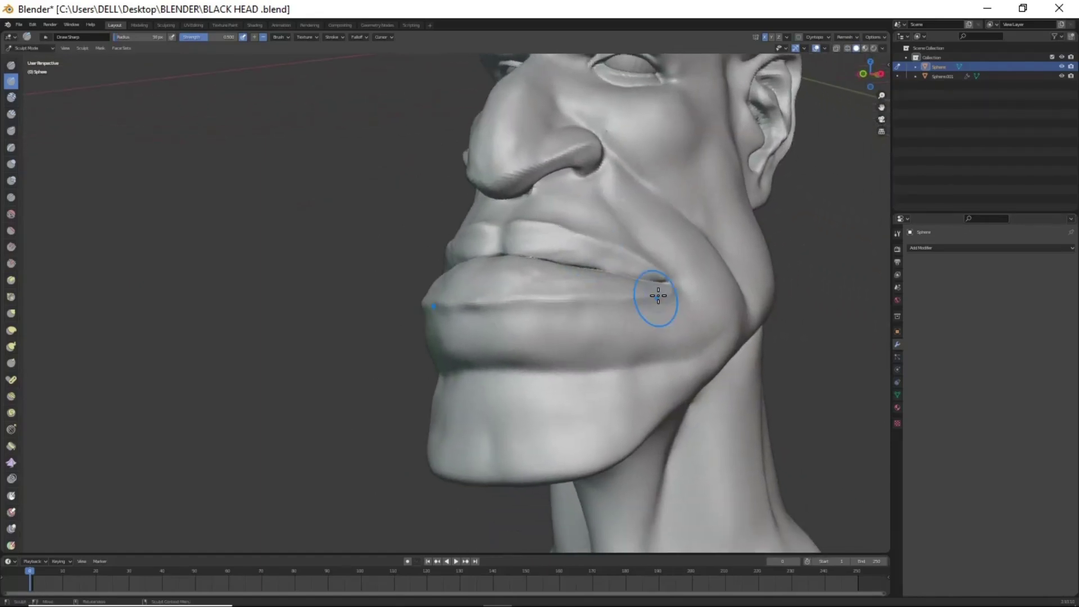
scroll(647, 367, "down", 5)
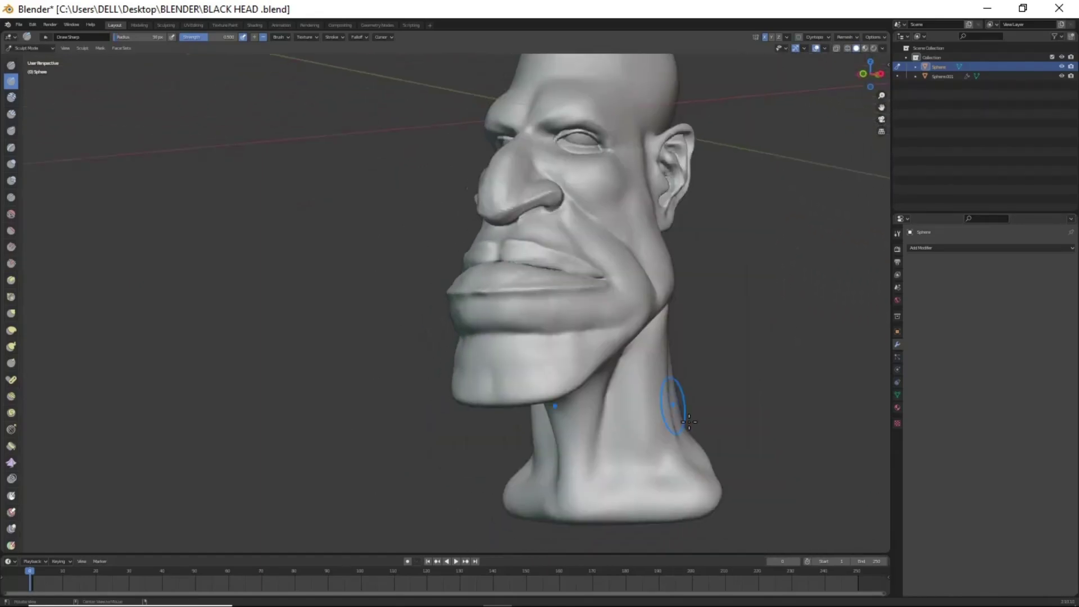
middle_click_drag(669, 404, 685, 451)
Step: Grab-shape the area under the chin and pull the ears outward with the G brush
key("g")
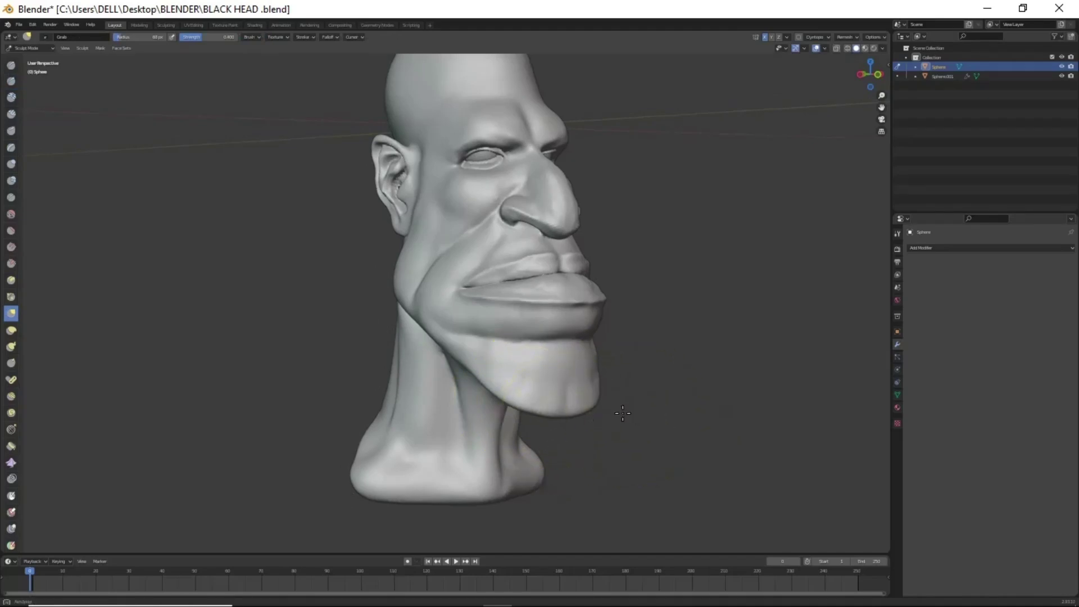
mouse_move(548, 406)
middle_mouse_down()
mouse_move(541, 373)
mouse_move(386, 393)
mouse_move(601, 391)
mouse_move(587, 403)
mouse_move(596, 430)
mouse_move(573, 427)
mouse_move(578, 249)
middle_mouse_up()
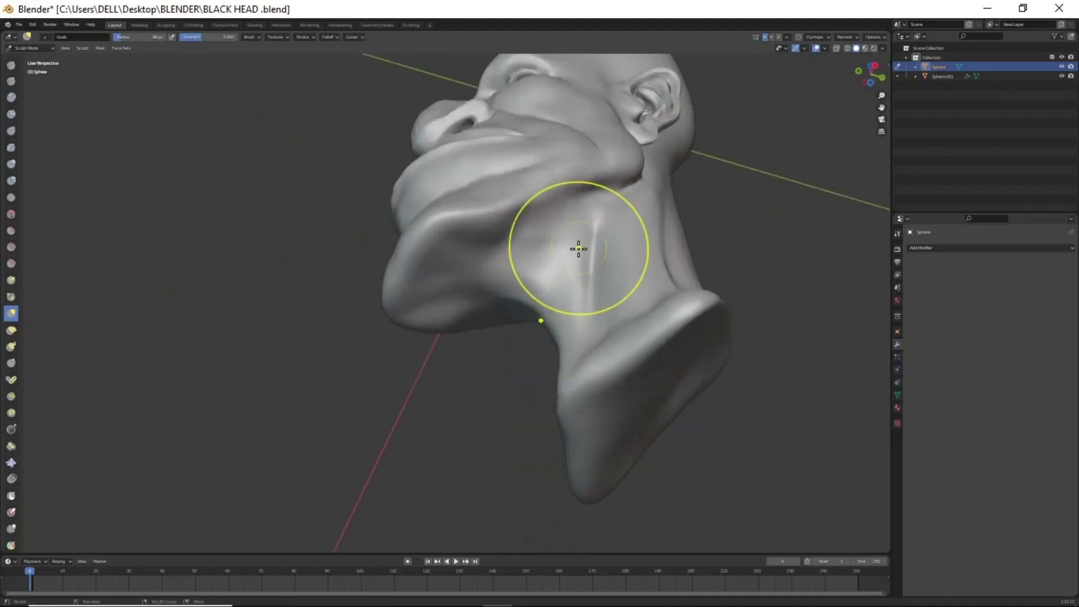
middle_click_drag(513, 239, 640, 357)
scroll(640, 357, "up", 3)
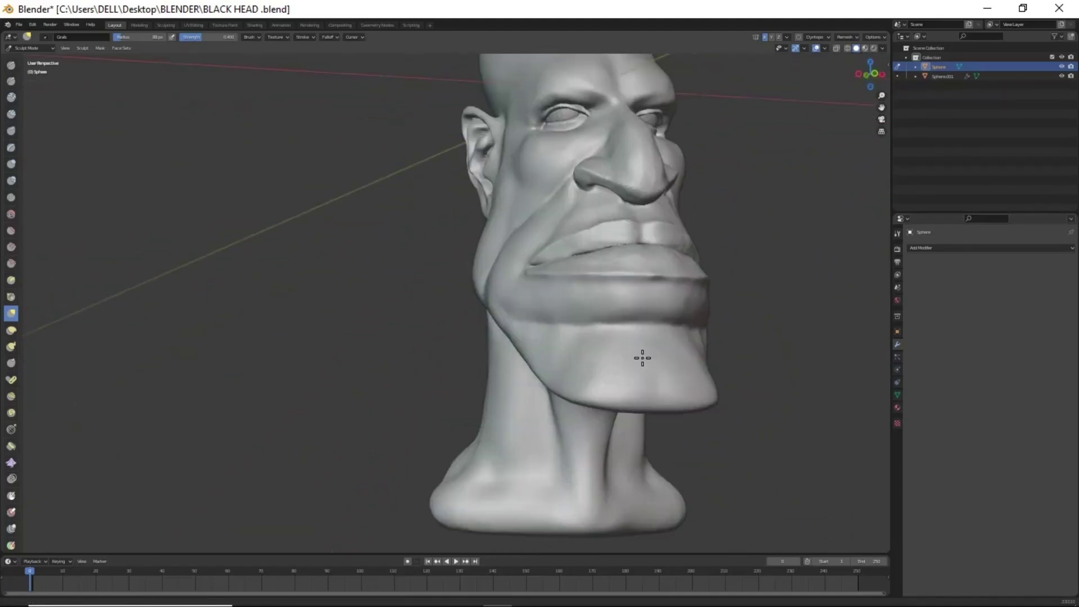
scroll(623, 282, "up", 3)
mouse_move(622, 282)
middle_mouse_down()
mouse_move(635, 303)
mouse_move(682, 318)
mouse_move(632, 314)
mouse_move(689, 249)
mouse_move(609, 203)
mouse_move(667, 265)
mouse_move(659, 279)
mouse_move(614, 277)
mouse_move(695, 234)
mouse_move(624, 236)
mouse_move(594, 277)
mouse_move(558, 258)
mouse_move(582, 269)
mouse_move(561, 258)
mouse_move(548, 221)
mouse_move(603, 295)
mouse_move(611, 425)
mouse_move(489, 426)
mouse_move(562, 272)
middle_mouse_up()
scroll(601, 200, "up", 3)
scroll(600, 231, "down", 4)
mouse_move(521, 317)
middle_mouse_down()
mouse_move(564, 342)
mouse_move(565, 264)
middle_mouse_up()
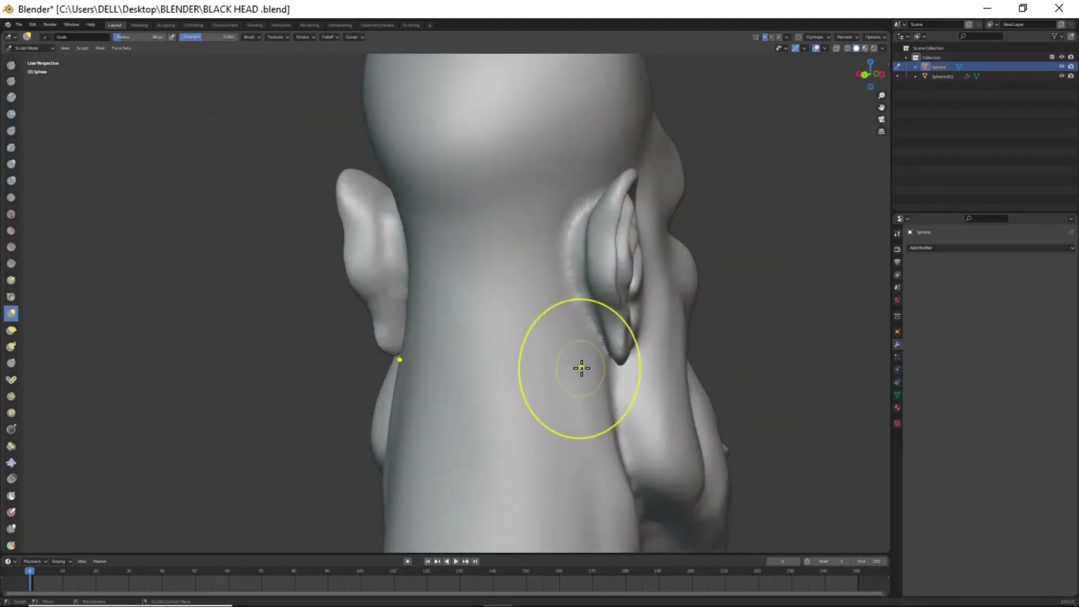
Step: Select the Crease brush and shrink the remesh voxel size to 0.0131
key("shift+c")
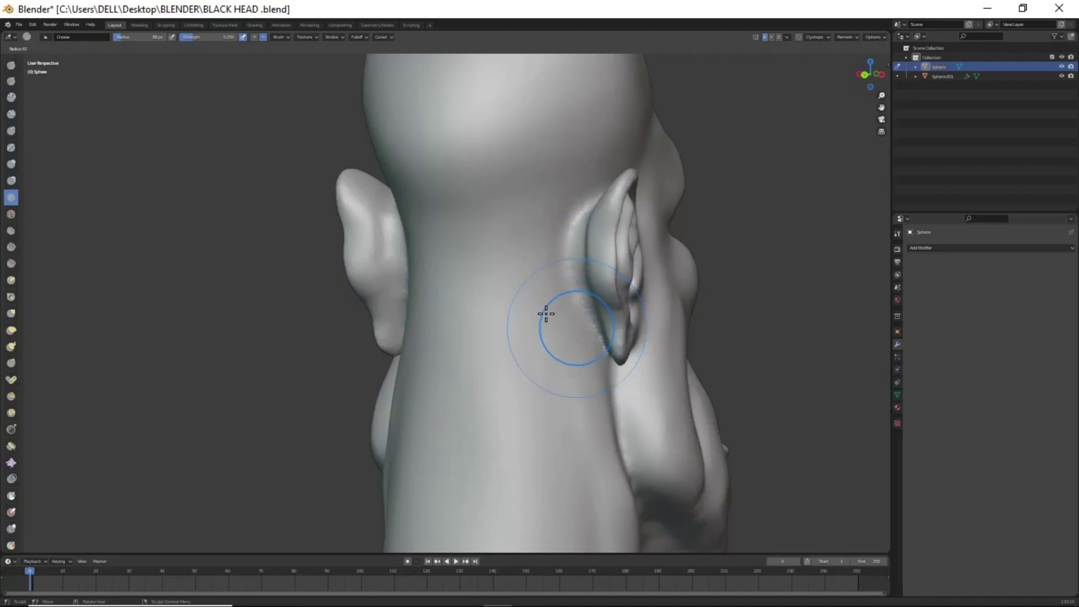
middle_click_drag(543, 313, 564, 202)
mouse_move(559, 289)
middle_mouse_down()
mouse_move(613, 286)
mouse_move(730, 221)
middle_mouse_up()
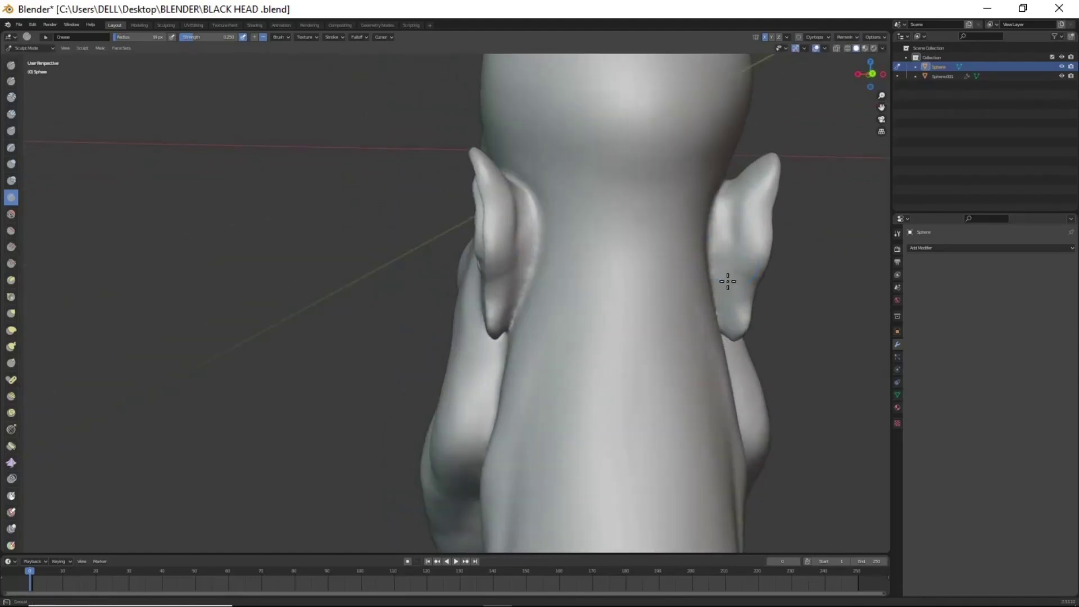
mouse_move(539, 275)
middle_mouse_down()
mouse_move(703, 386)
mouse_move(631, 265)
middle_mouse_up()
scroll(631, 265, "up", 2)
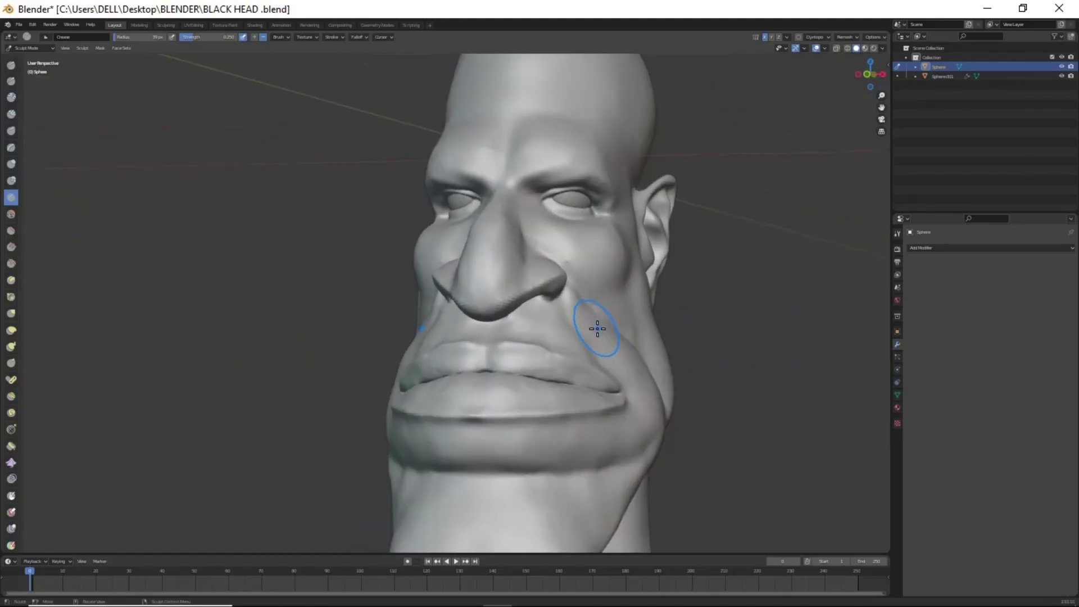
key("shift+r")
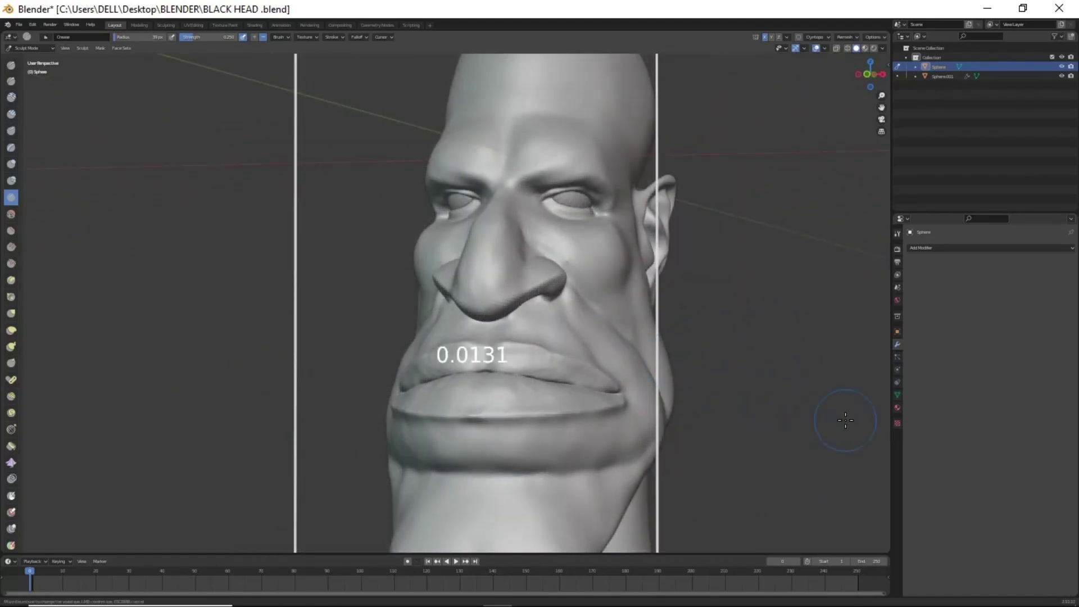
left_click(940, 438)
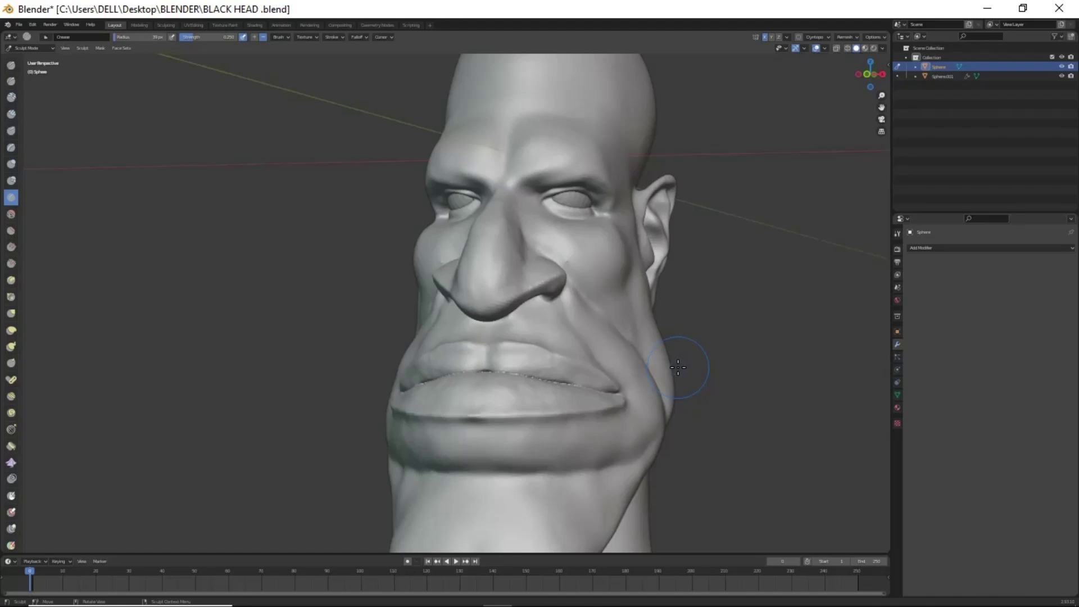
Step: Carve a crease down the cheek from beside the nose toward the jaw
middle_click_drag(595, 316, 568, 212)
scroll(568, 212, "up", 5)
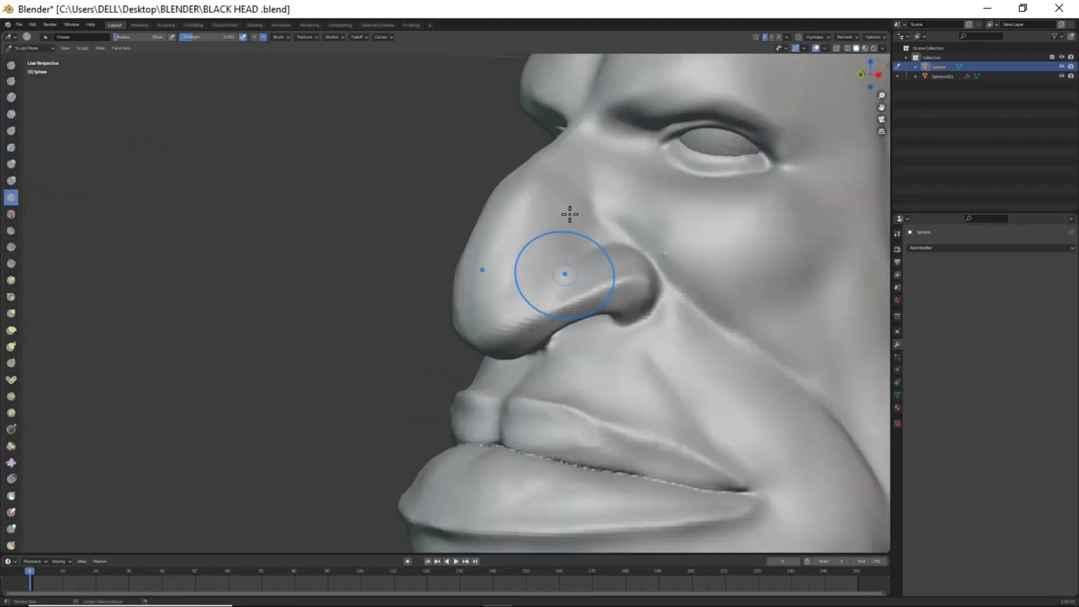
key("s")
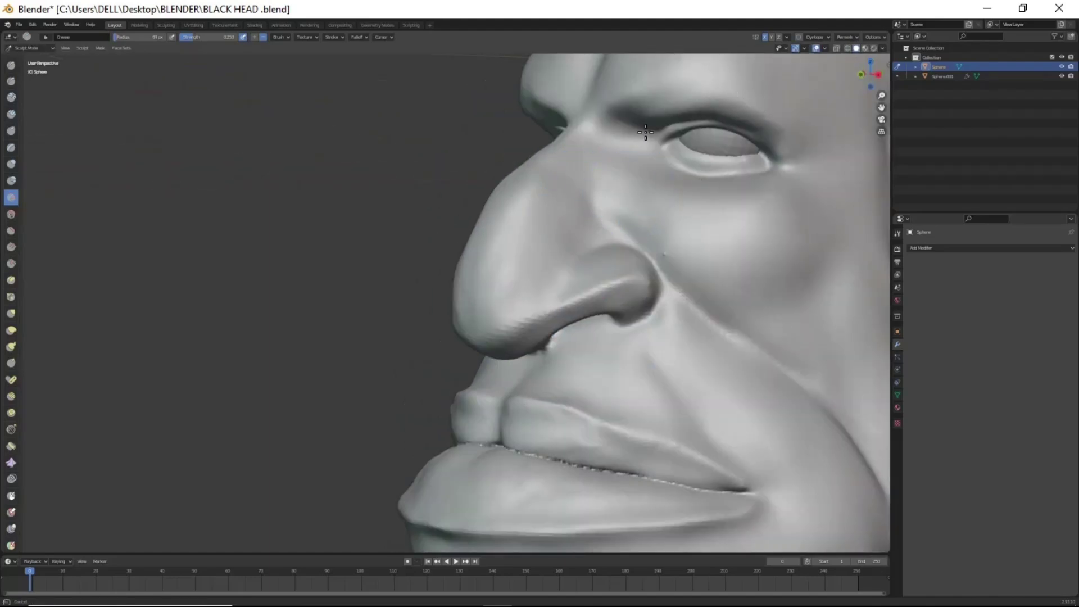
middle_click_drag(558, 342, 614, 221)
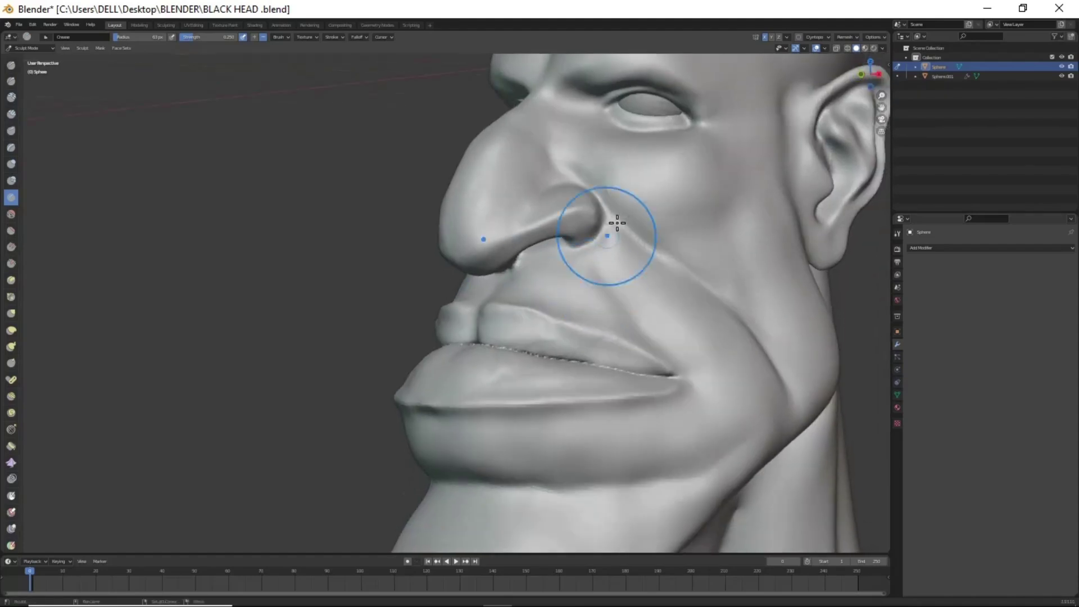
key("s")
mouse_move(532, 305)
middle_mouse_down()
mouse_move(607, 320)
mouse_move(495, 379)
middle_mouse_up()
scroll(561, 281, "down", 3)
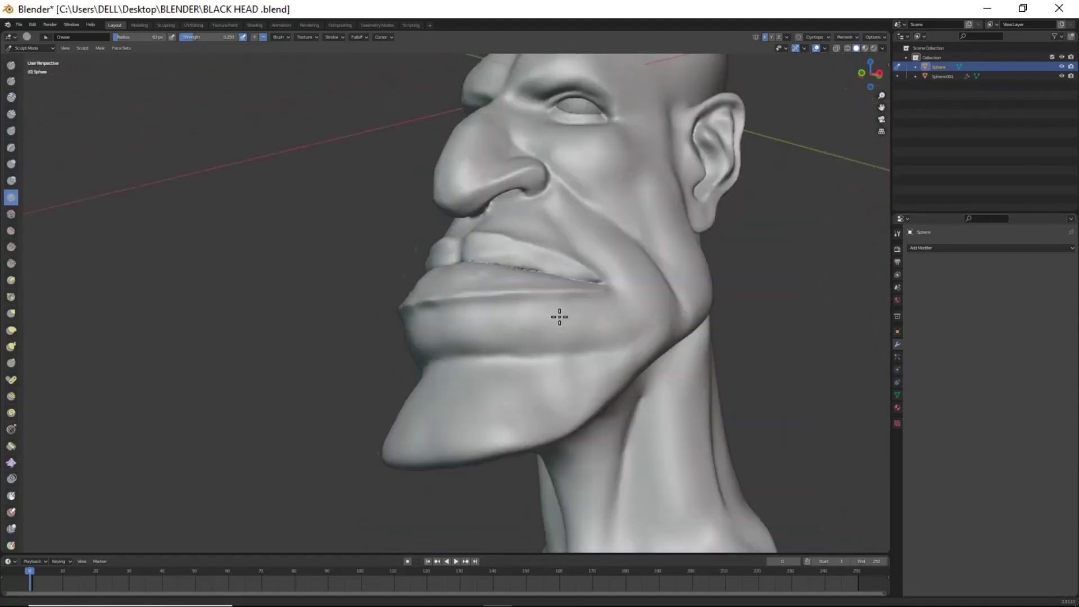
middle_click_drag(558, 315, 581, 202)
mouse_move(463, 242)
left_mouse_down()
mouse_move(537, 294)
mouse_move(566, 381)
left_mouse_up()
Step: Orbit to check the nose, lips and jaw from the front and from below
scroll(571, 341, "down", 2)
middle_click_drag(589, 325, 645, 313)
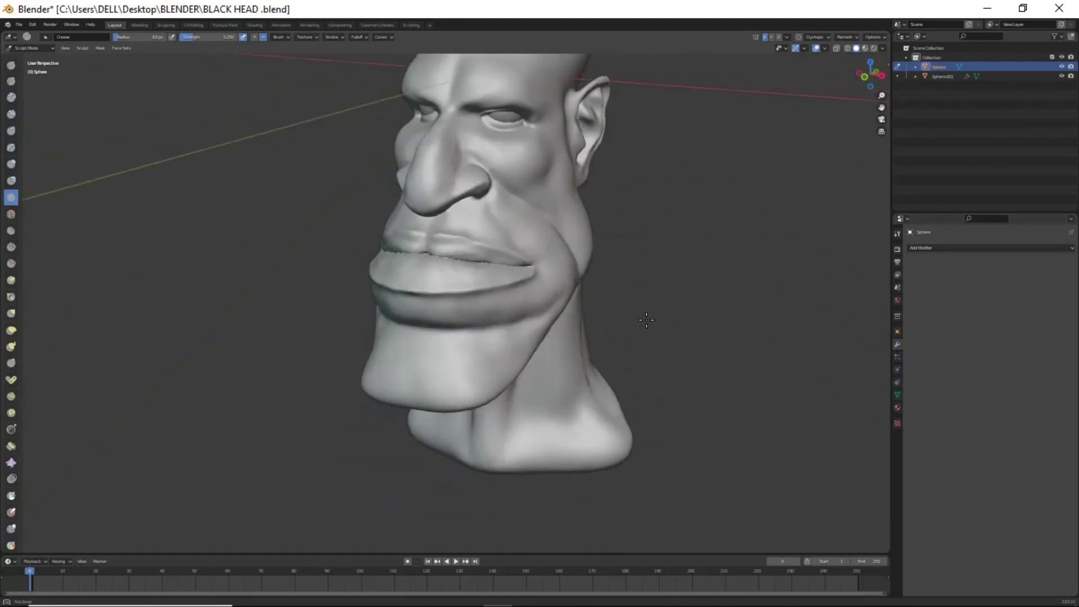
scroll(565, 294, "up", 4)
mouse_move(565, 293)
middle_mouse_down()
mouse_move(555, 315)
mouse_move(467, 269)
middle_mouse_up()
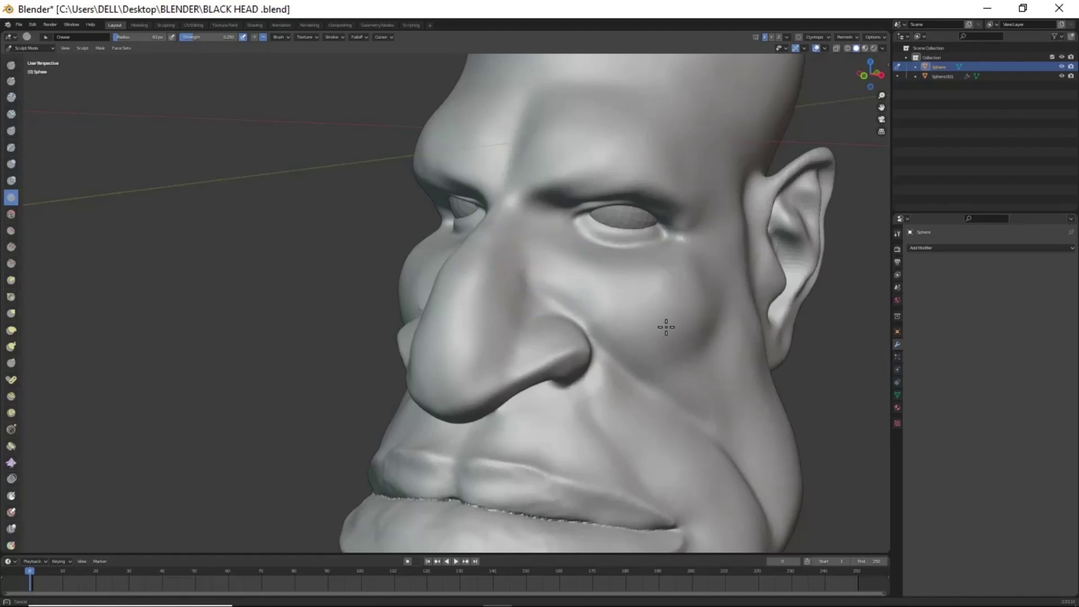
mouse_move(588, 422)
middle_mouse_down()
mouse_move(664, 378)
mouse_move(621, 380)
mouse_move(592, 242)
middle_mouse_up()
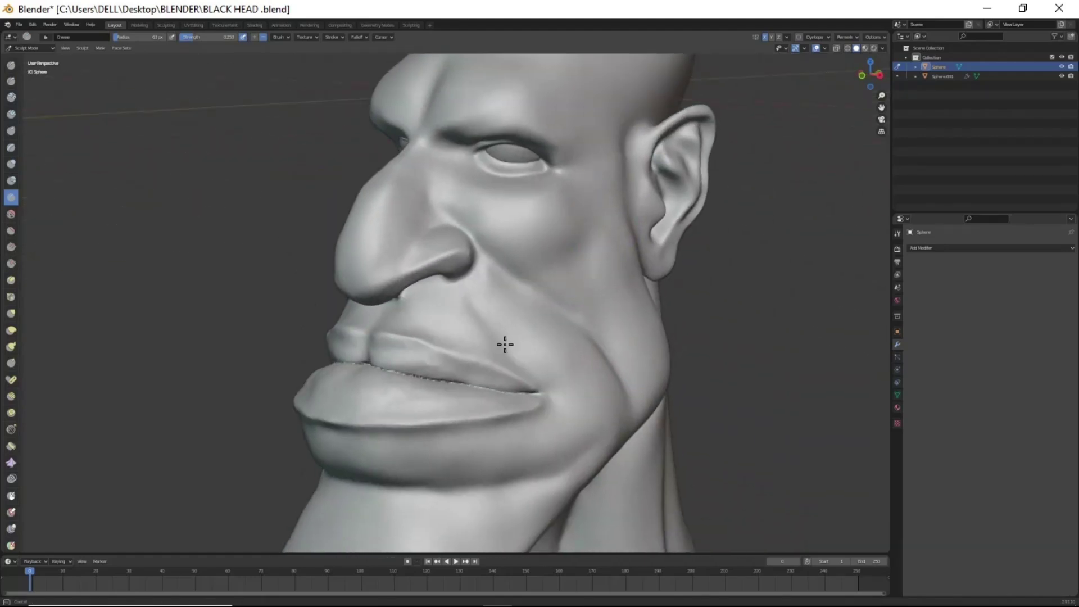
mouse_move(478, 355)
middle_mouse_down()
mouse_move(571, 313)
mouse_move(450, 120)
middle_mouse_up()
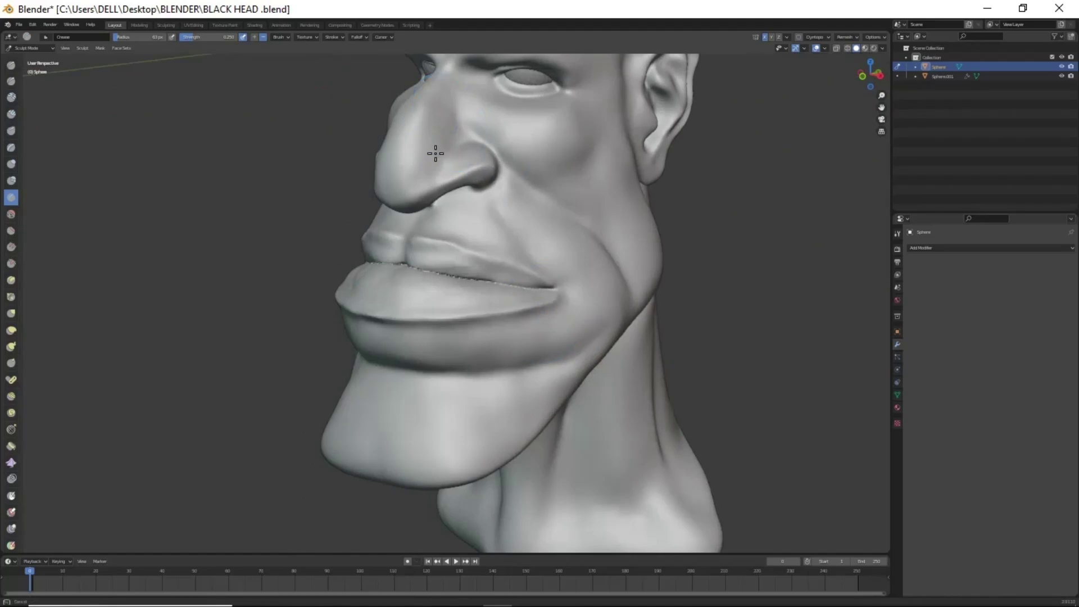
mouse_move(520, 195)
middle_mouse_down()
mouse_move(590, 314)
mouse_move(511, 335)
middle_mouse_up()
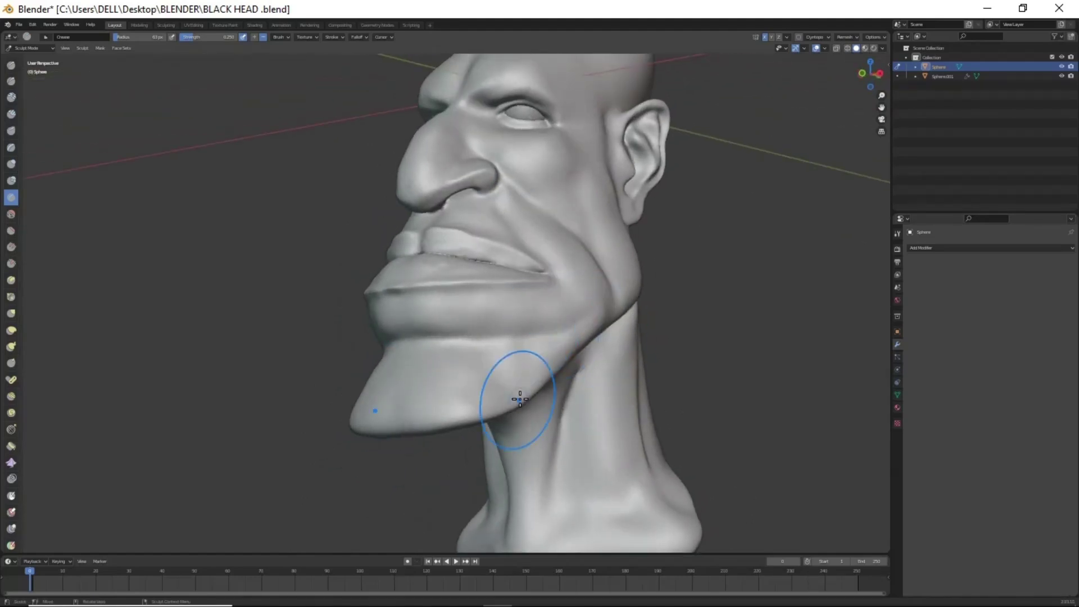
mouse_move(517, 386)
middle_mouse_down()
mouse_move(530, 321)
mouse_move(573, 285)
middle_mouse_up()
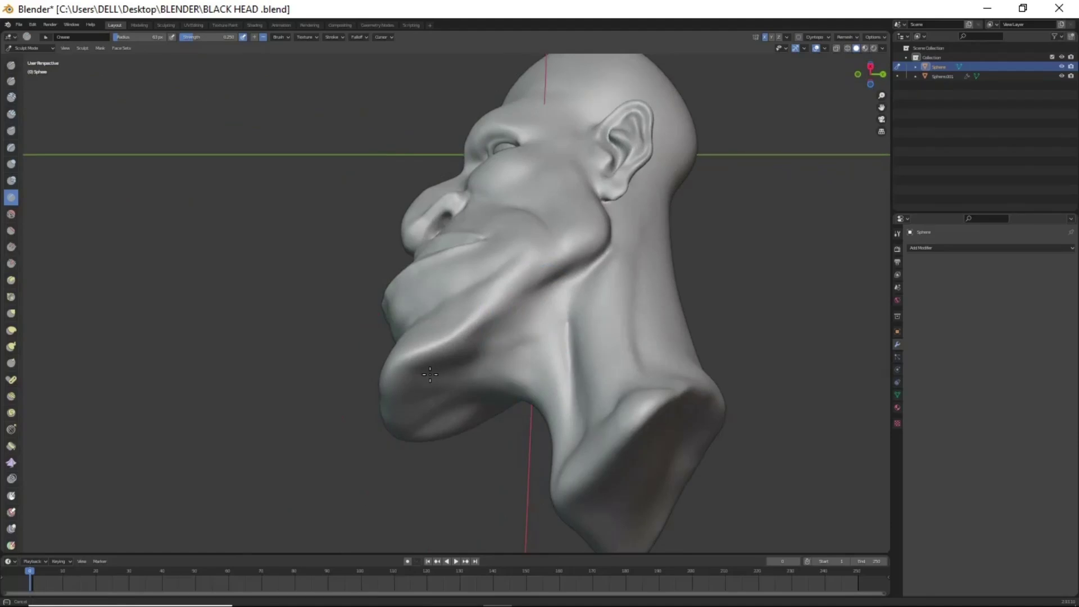
Step: Orbit around the back and both profiles of the head to inspect it
middle_click_drag(584, 356, 606, 281)
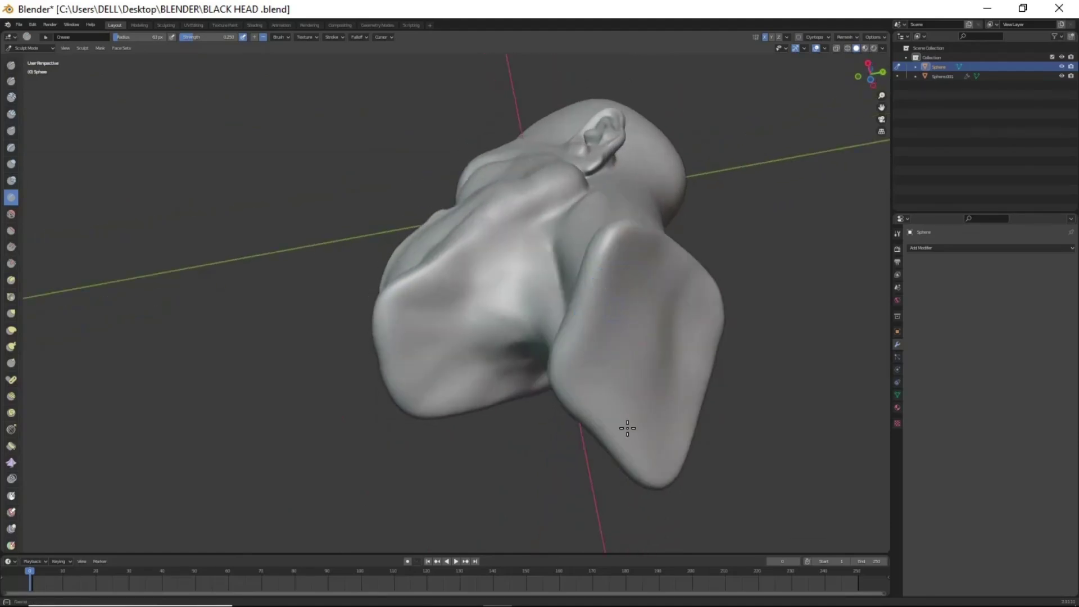
middle_click_drag(595, 369, 575, 465)
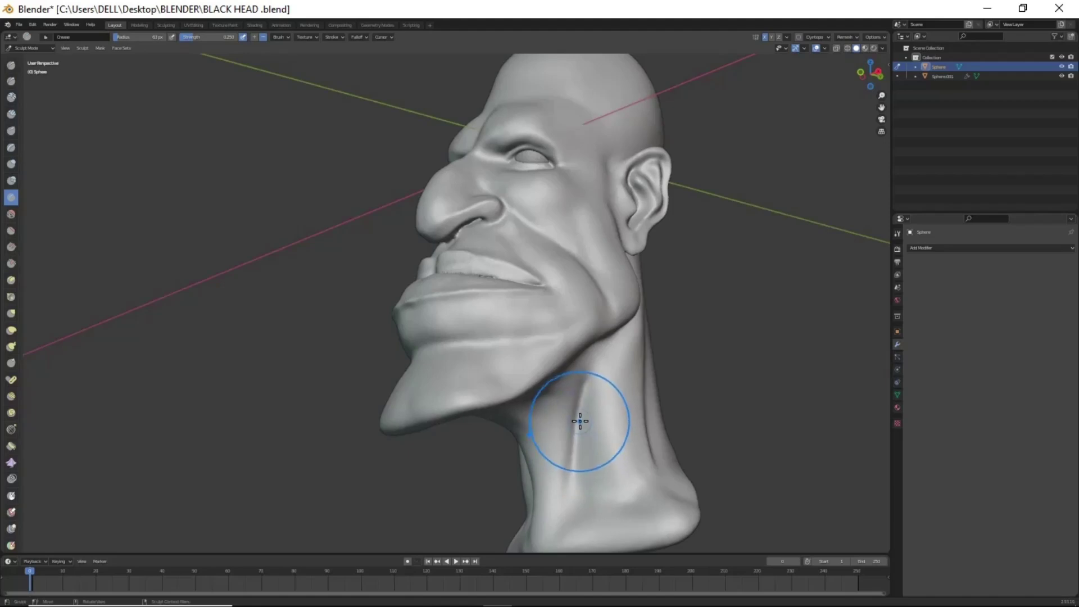
mouse_move(579, 387)
middle_mouse_down()
mouse_move(585, 329)
mouse_move(549, 272)
middle_mouse_up()
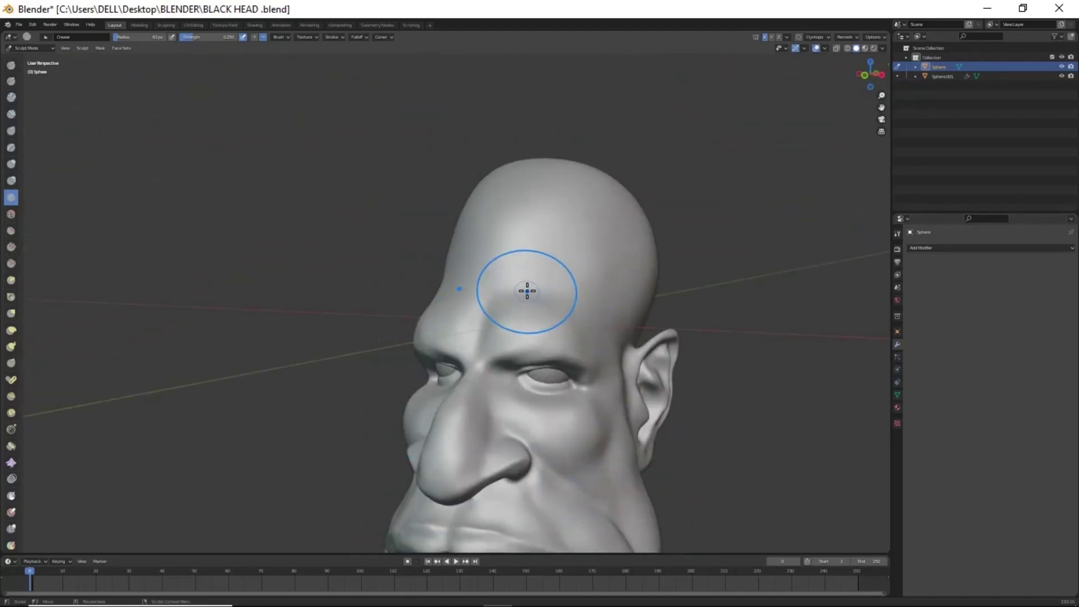
mouse_move(634, 337)
middle_mouse_down()
mouse_move(562, 225)
mouse_move(603, 230)
middle_mouse_up()
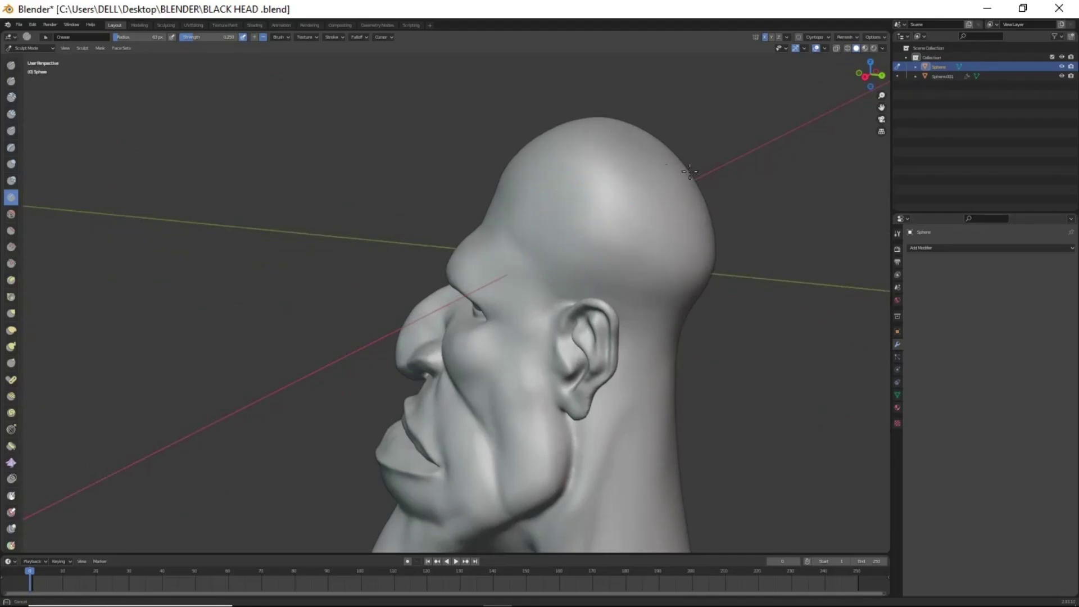
middle_click_drag(629, 365, 525, 348)
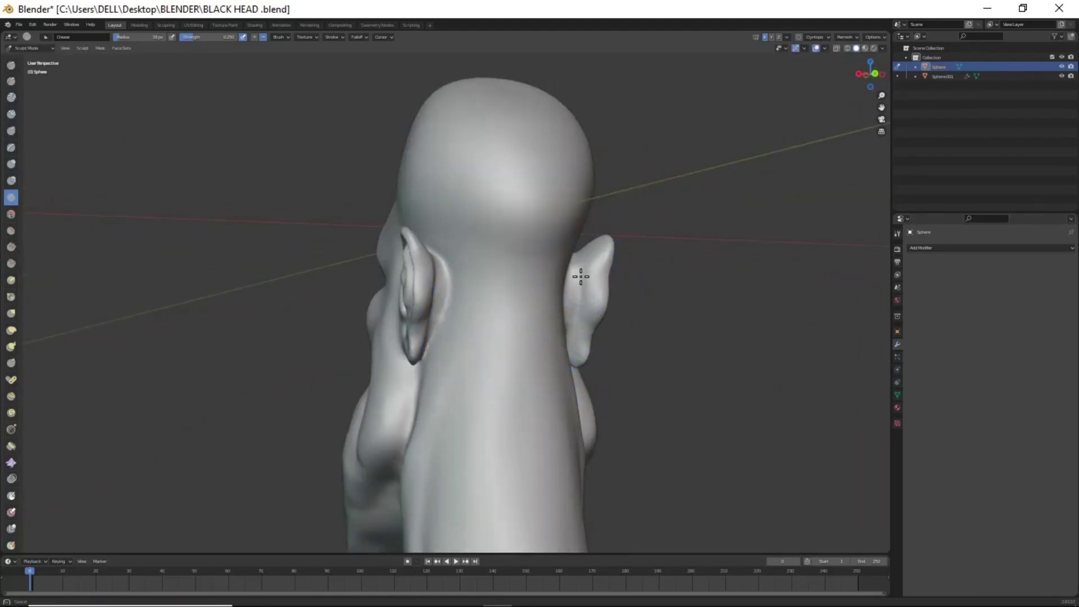
middle_click_drag(590, 337, 601, 493)
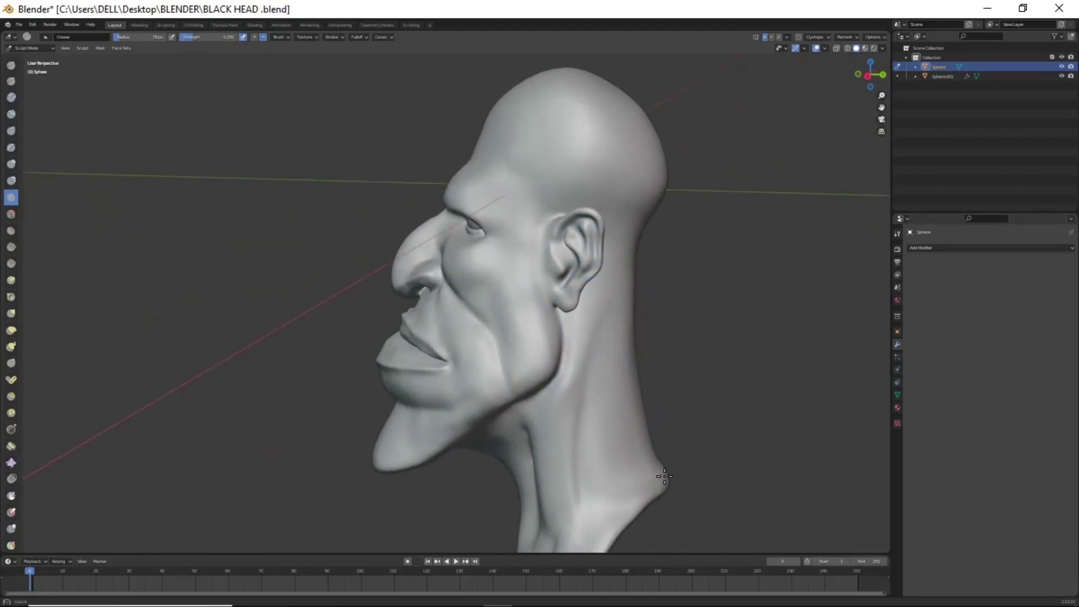
middle_click_drag(659, 471, 455, 450)
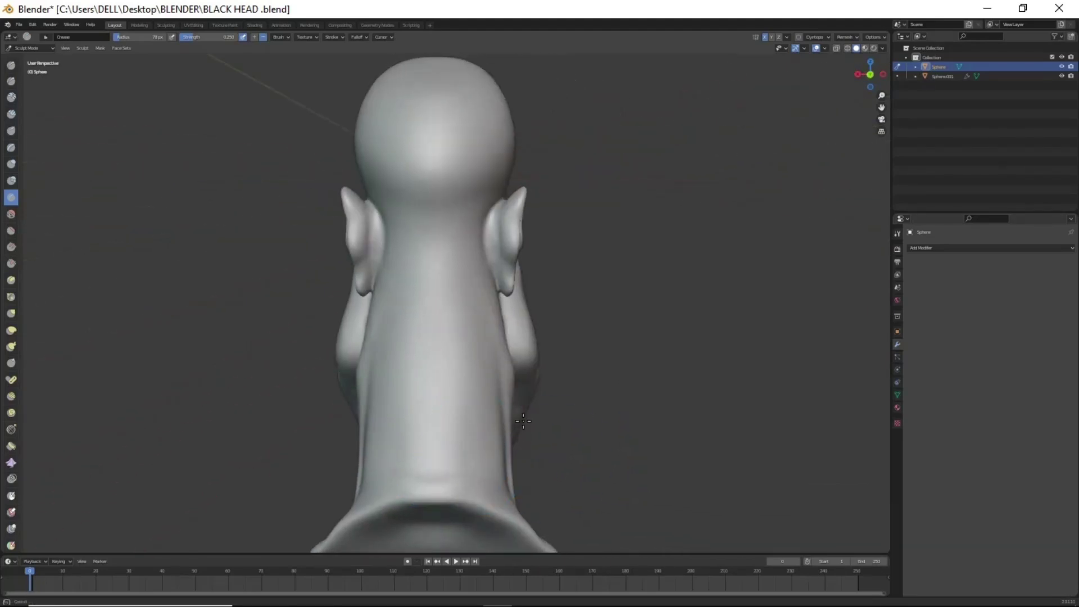
mouse_move(554, 386)
middle_mouse_down()
mouse_move(657, 373)
mouse_move(614, 397)
mouse_move(646, 347)
mouse_move(607, 313)
middle_mouse_up()
scroll(607, 313, "up", 5)
Step: Set the Draw Sharp brush radius to 37px and the Crease brush radius to 15px
key("shift+x")
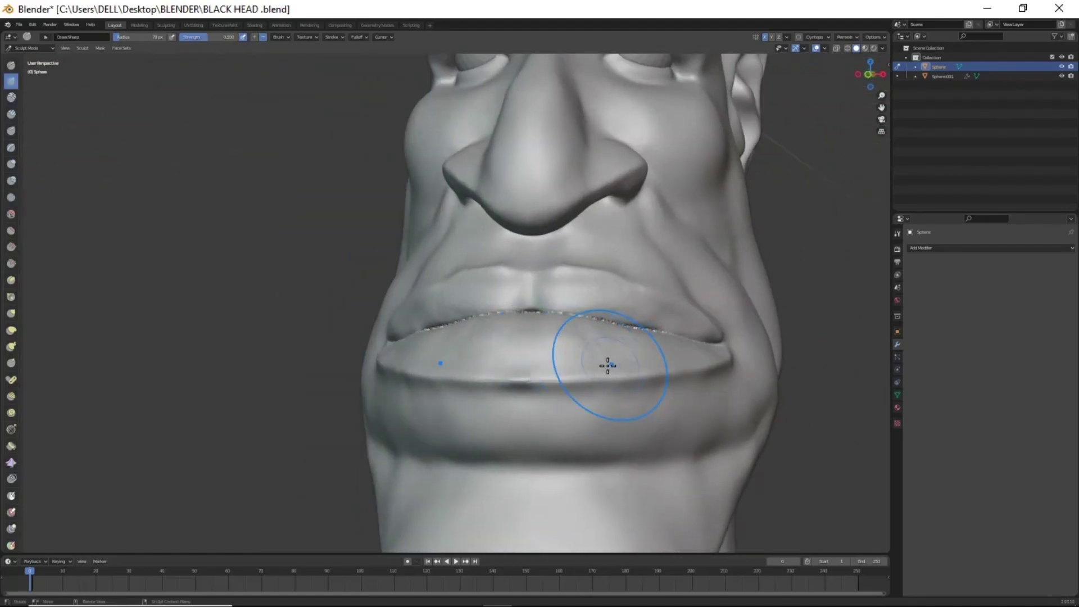
key("f")
left_click(568, 361)
middle_click_drag(567, 362, 561, 349)
key("f")
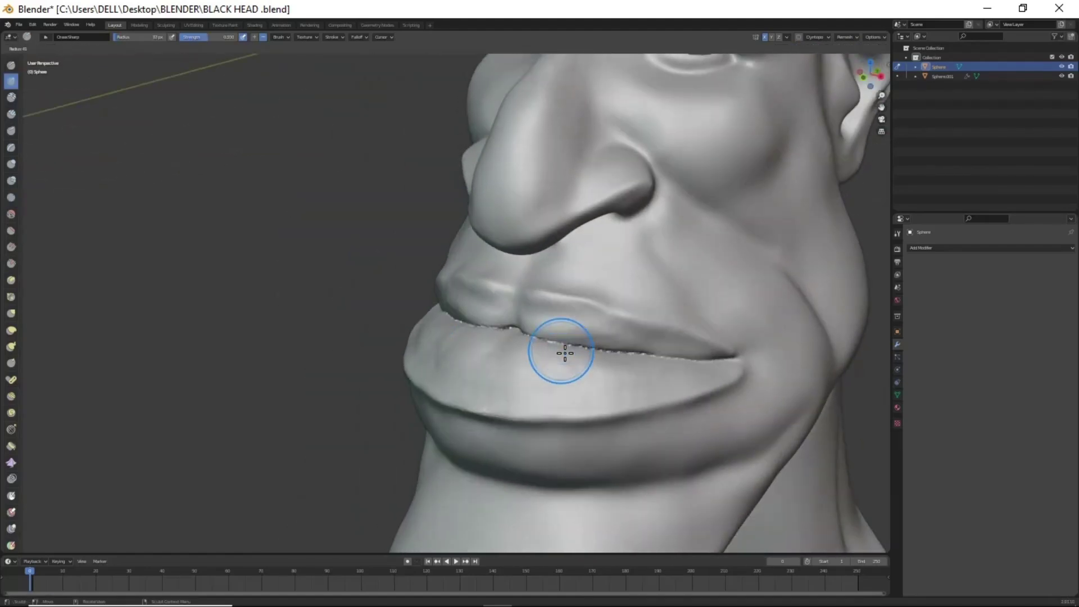
left_click(564, 353)
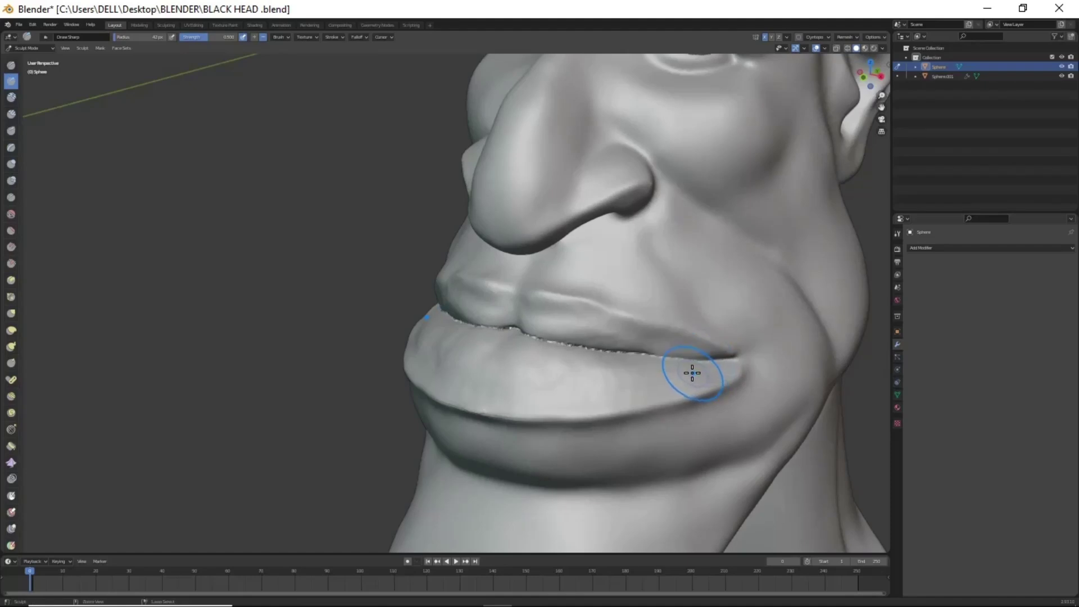
key("shift+c")
key("f")
left_click(598, 355)
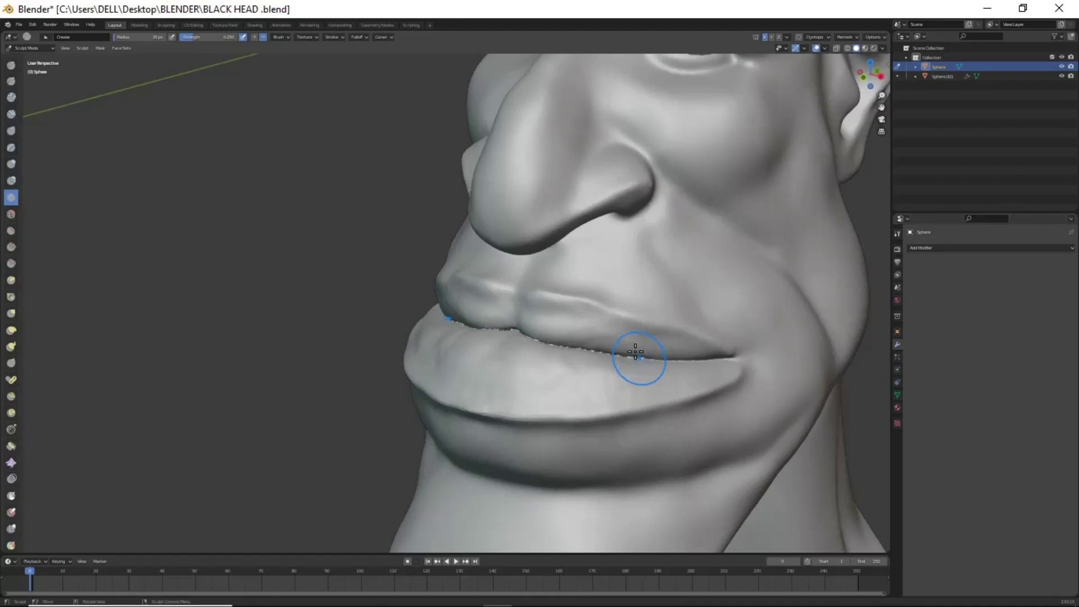
Step: Sculpt sharp detail lines along the upper lip with Draw Sharp
middle_click_drag(632, 357, 629, 358)
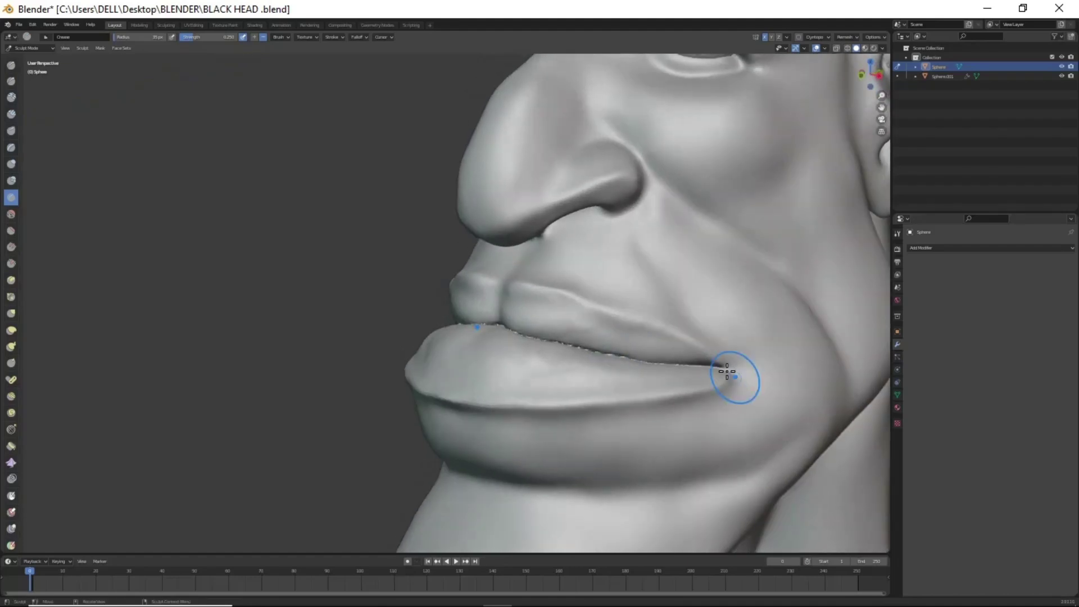
middle_click_drag(552, 365, 605, 297)
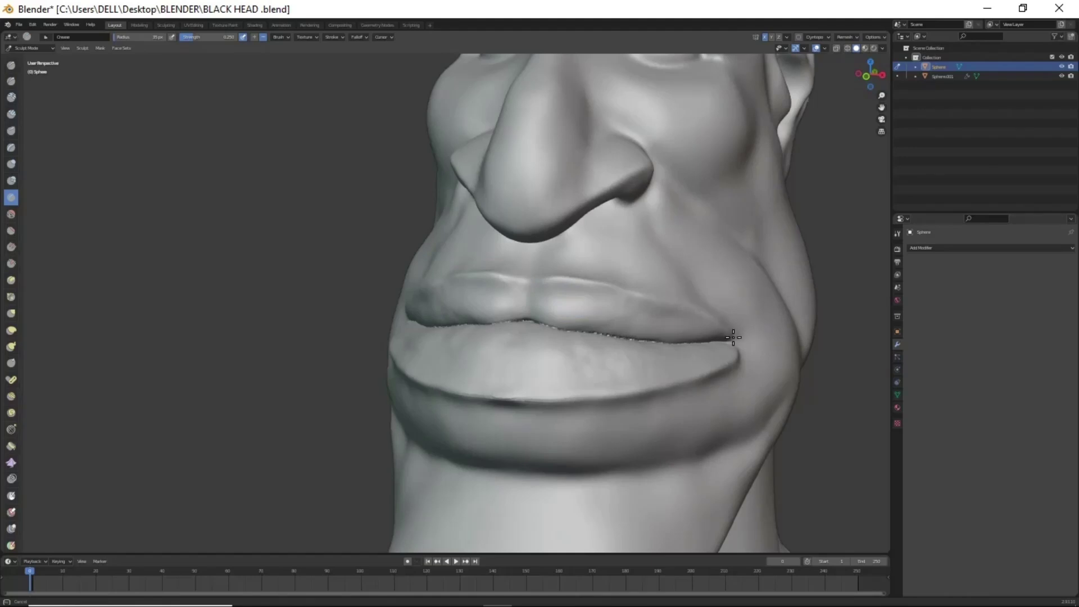
middle_click_drag(561, 291, 634, 390)
scroll(633, 390, "up", 2)
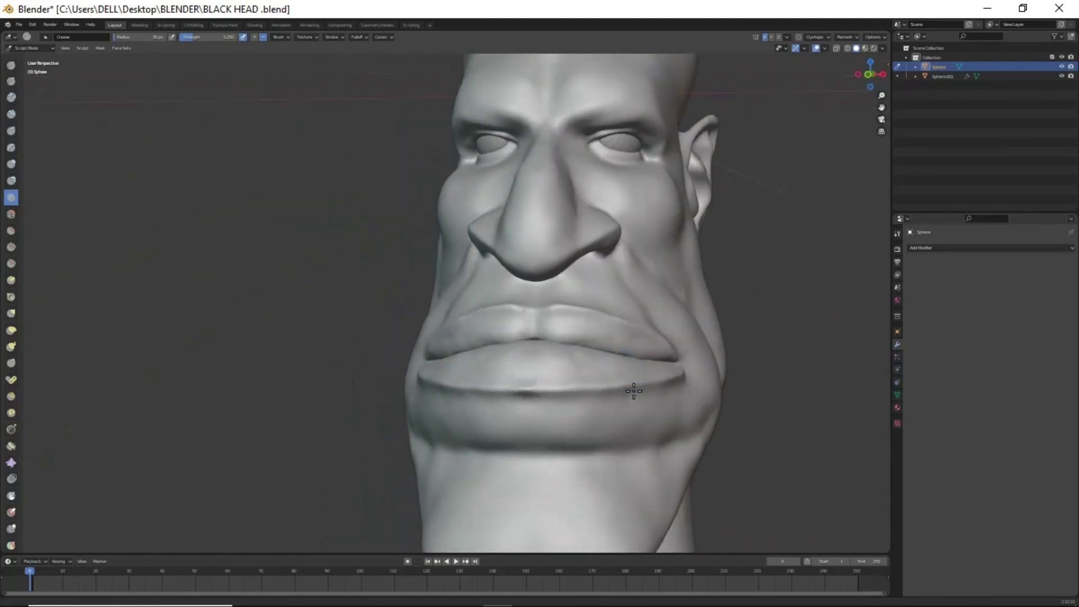
scroll(629, 337, "down", 2)
middle_click_drag(626, 289, 607, 292)
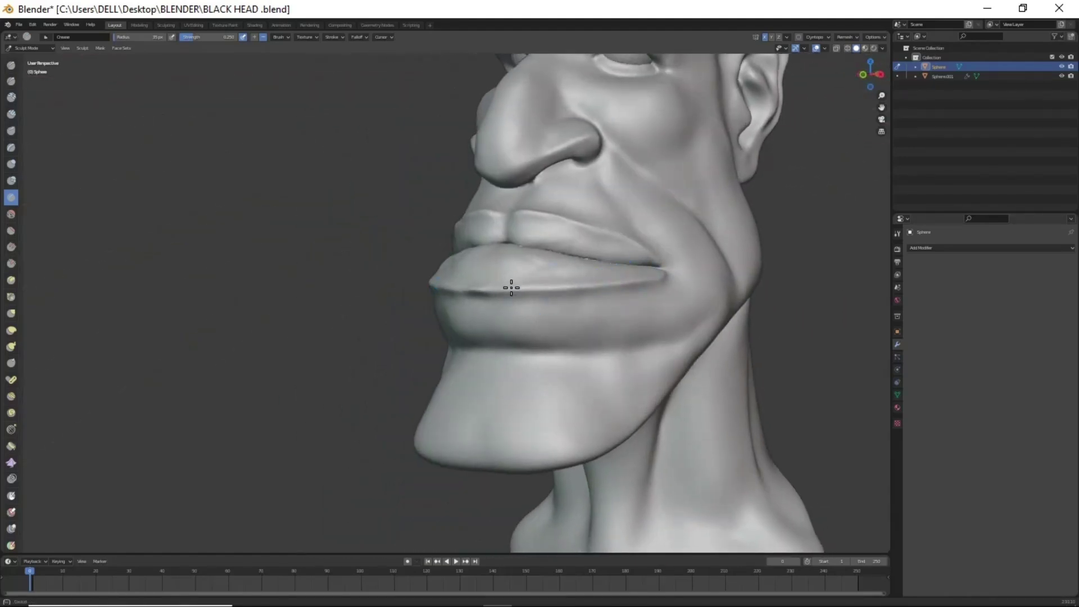
scroll(625, 282, "down", 2)
middle_click_drag(650, 348, 655, 373)
scroll(655, 373, "up", 3)
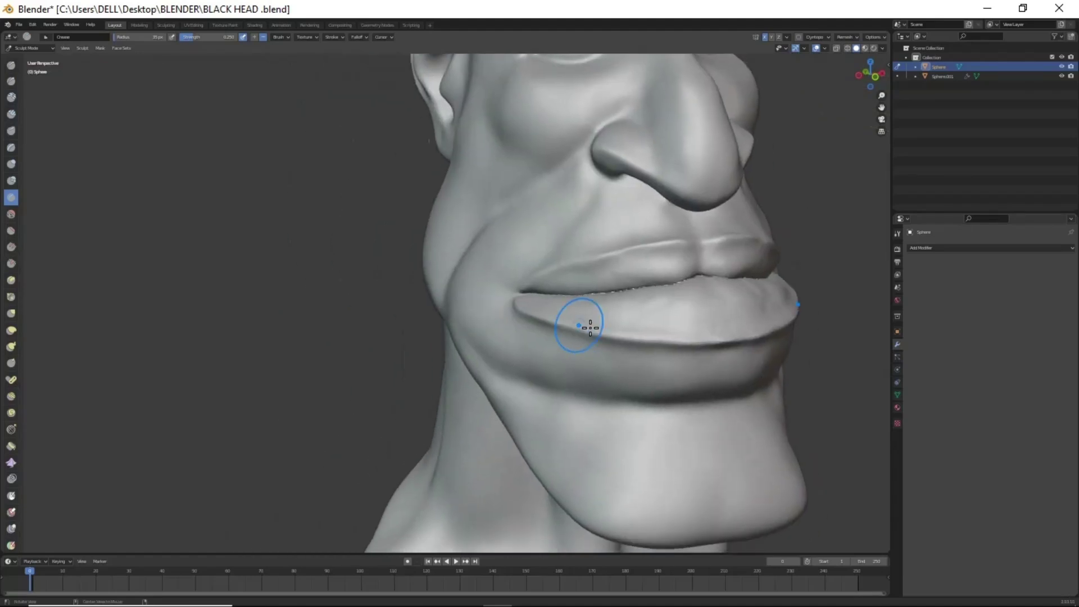
key("shift+x")
middle_click_drag(638, 429, 626, 422)
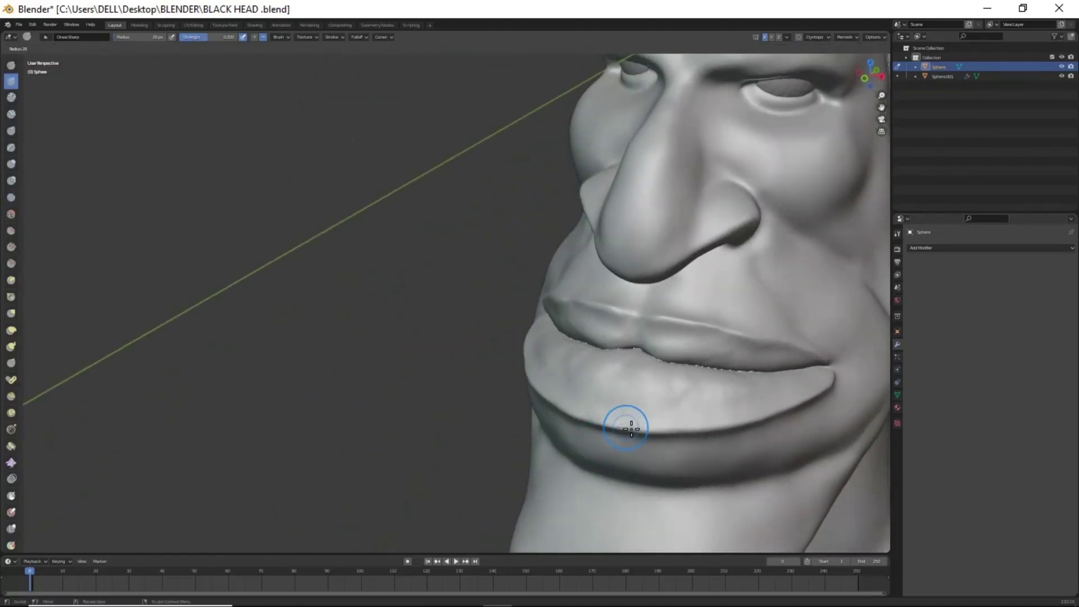
scroll(565, 377, "up", 2)
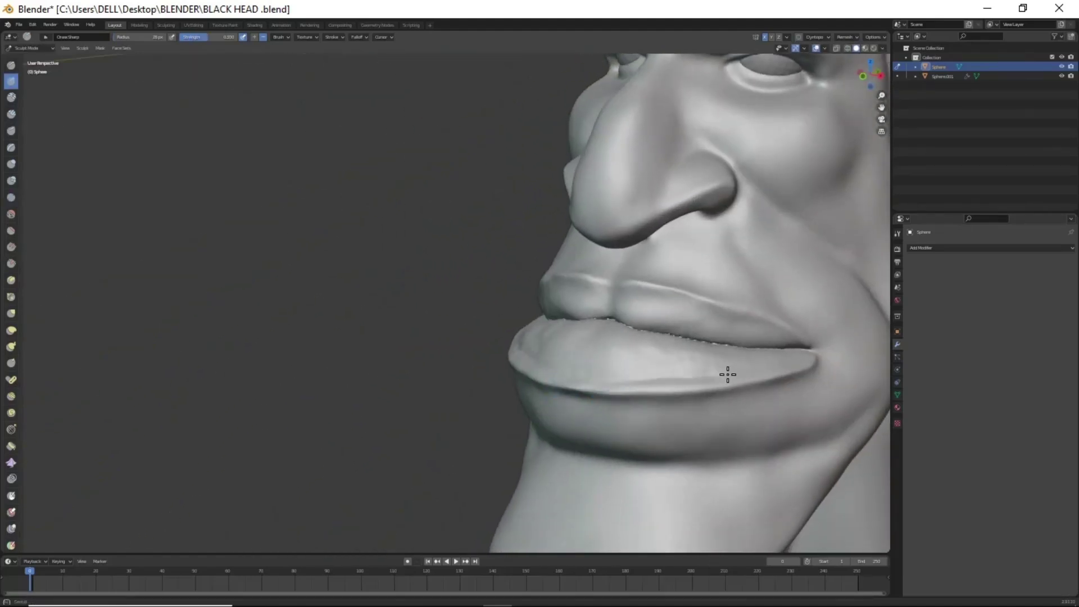
mouse_move(677, 380)
middle_mouse_down()
mouse_move(701, 357)
mouse_move(674, 325)
middle_mouse_up()
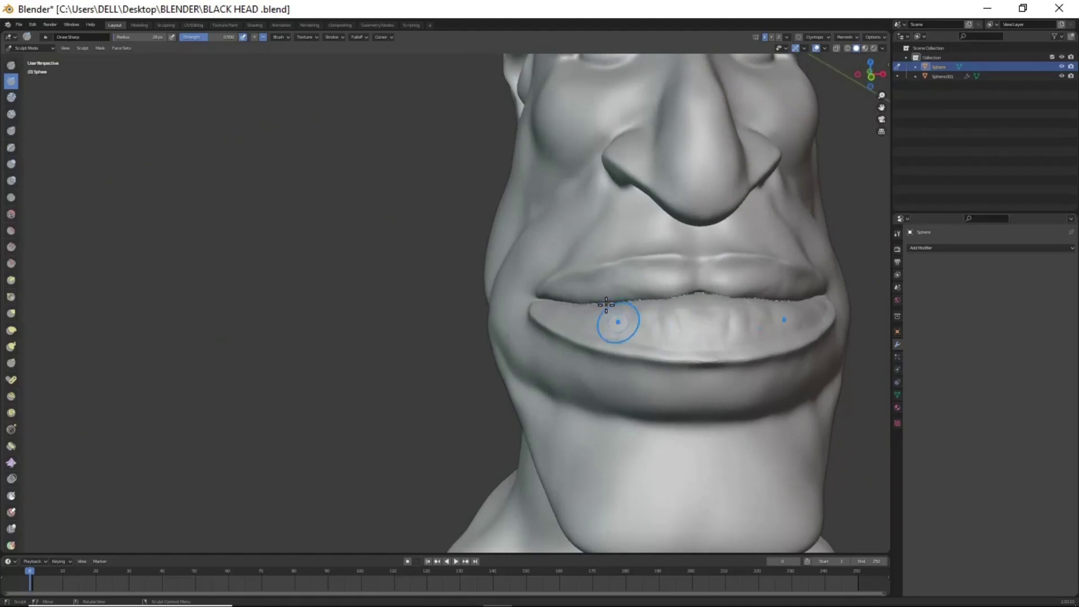
left_click_drag(656, 277, 621, 280)
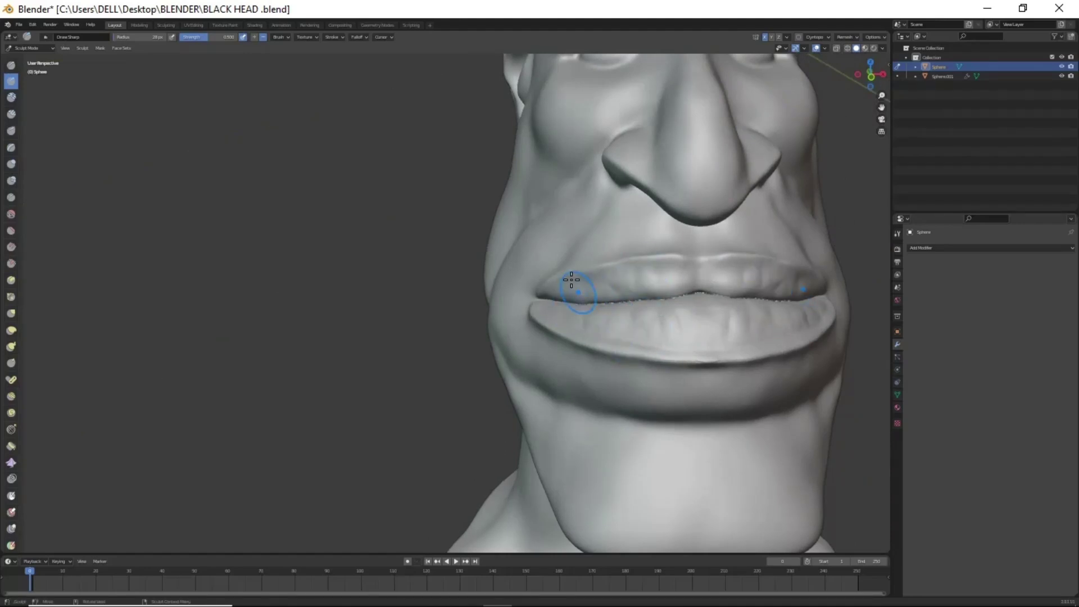
Step: Build up volume along the upper lip with the Draw brush
mouse_move(669, 275)
middle_mouse_down()
mouse_move(715, 307)
mouse_move(645, 306)
middle_mouse_up()
scroll(645, 306, "up", 3)
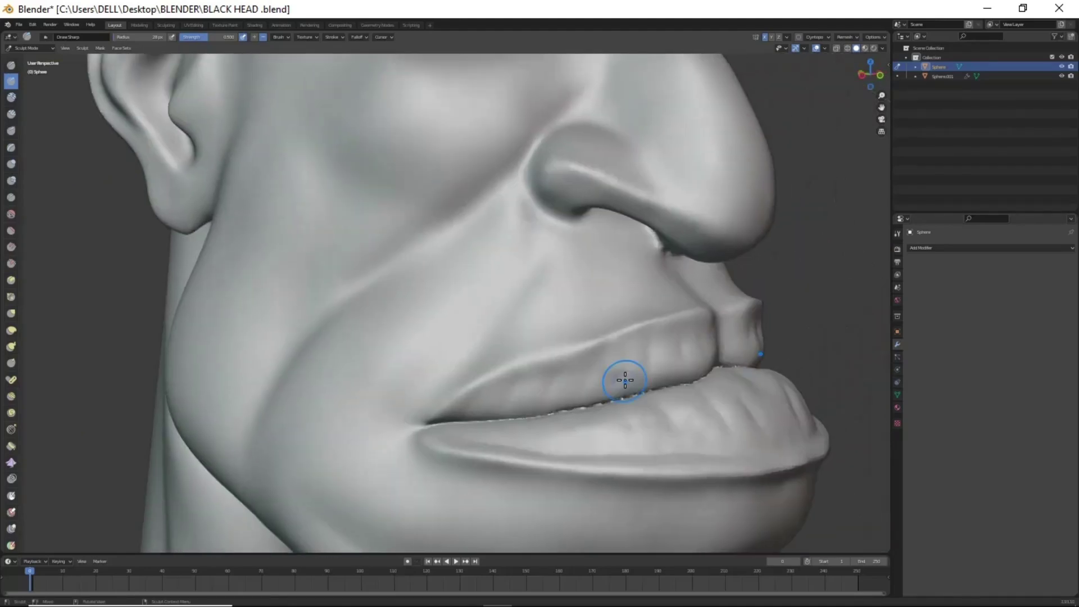
key("x")
mouse_move(691, 344)
left_mouse_down()
mouse_move(636, 344)
mouse_move(509, 386)
mouse_move(615, 381)
left_mouse_up()
middle_click_drag(615, 381, 712, 376)
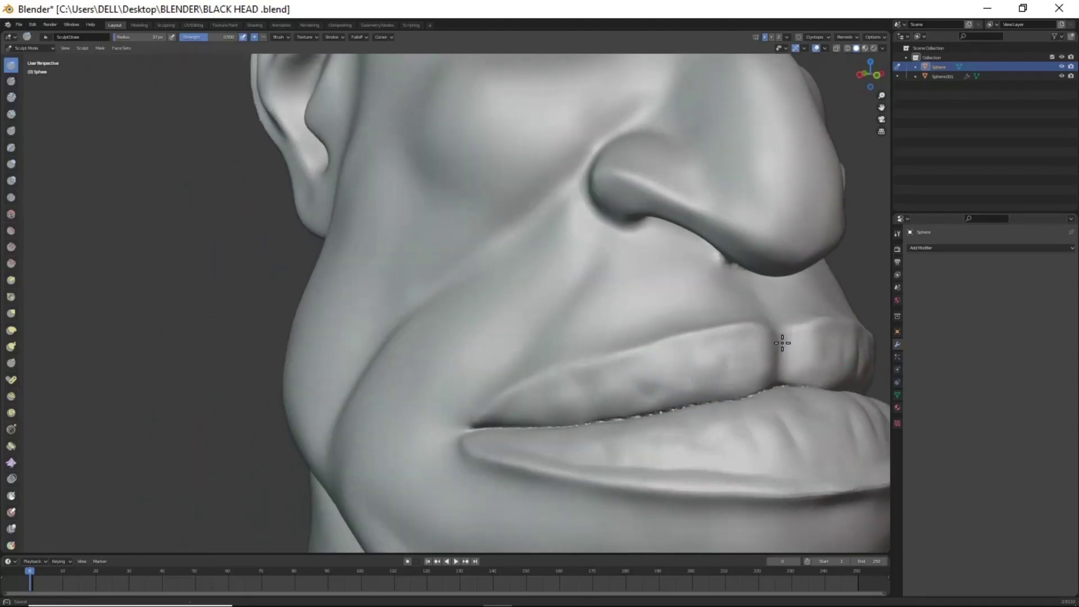
Step: Pull the centre of the upper lip upward with the Grab brush
key("g")
left_click_drag(783, 349, 793, 324)
scroll(792, 323, "down", 3)
middle_click_drag(664, 366, 631, 386)
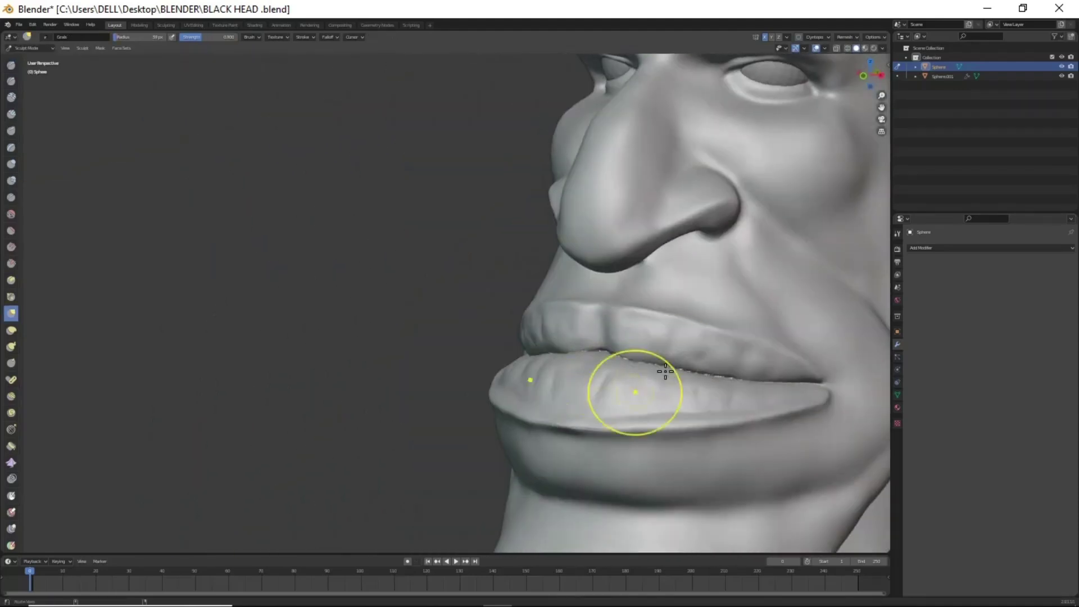
scroll(640, 378, "up", 3)
Step: Refine the upper lip's lower edge and length with the Draw brush
key("x")
left_click_drag(667, 332, 685, 360)
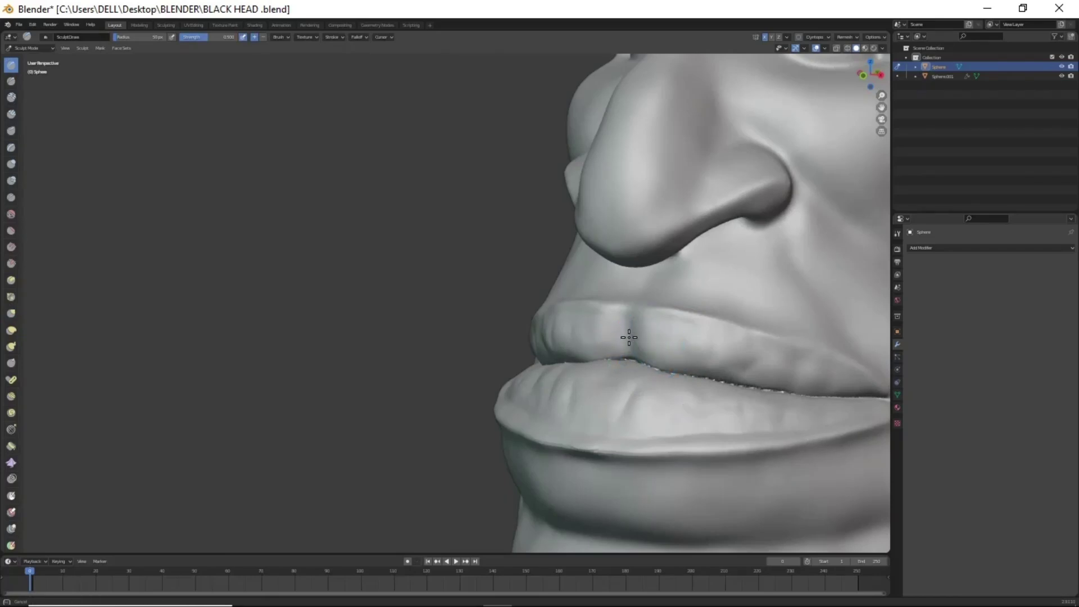
left_click_drag(629, 337, 741, 377)
left_click_drag(844, 380, 667, 327)
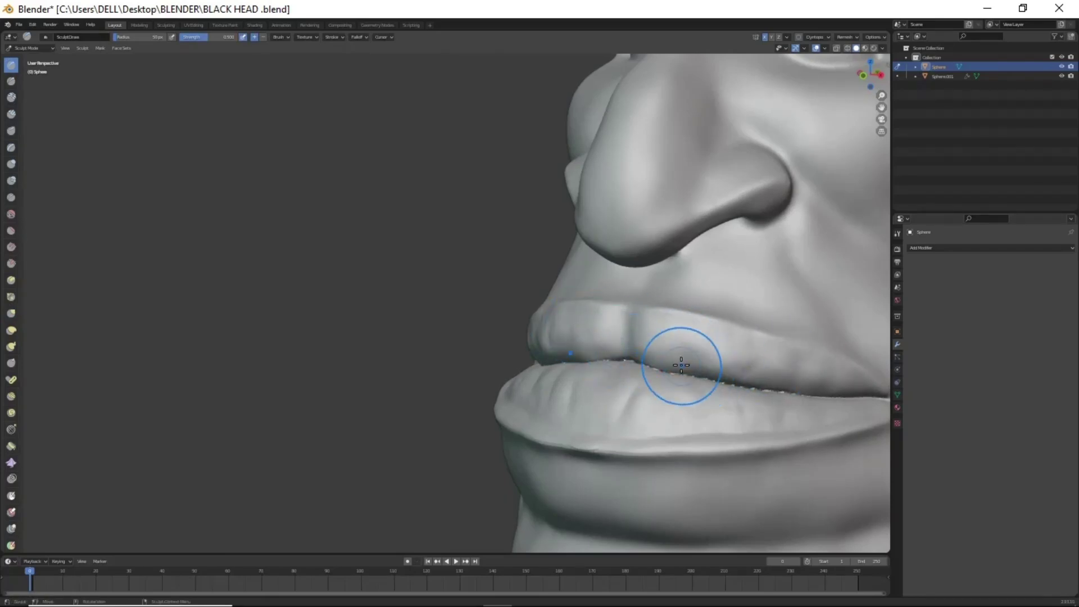
mouse_move(713, 361)
middle_mouse_down()
mouse_move(669, 323)
mouse_move(691, 330)
middle_mouse_up()
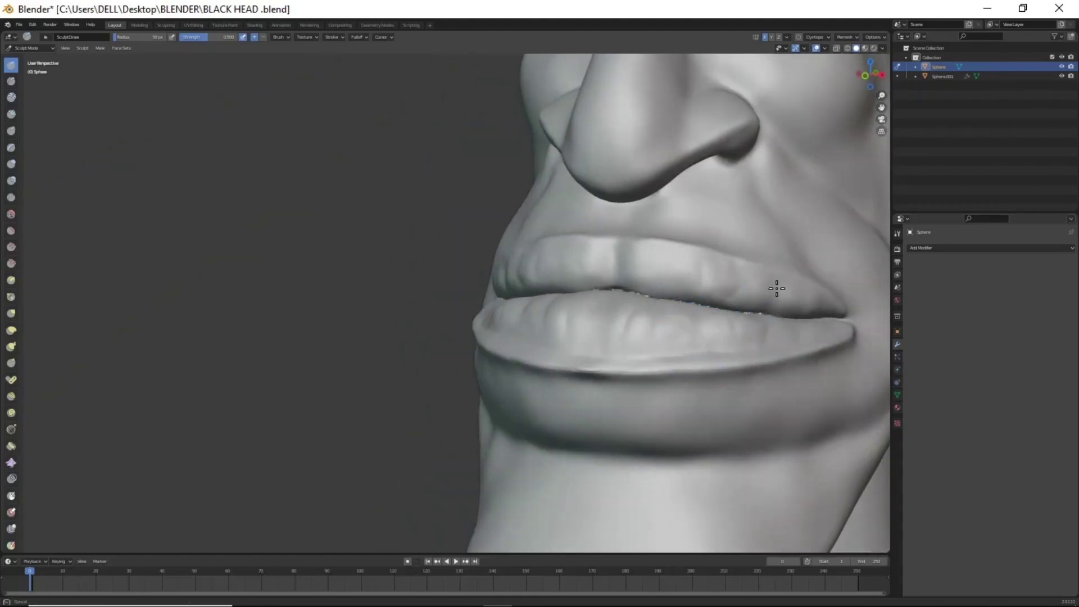
Step: Switch to Draw Sharp, then Crease, and orbit to review the mouth and cheek
key("shift+space")
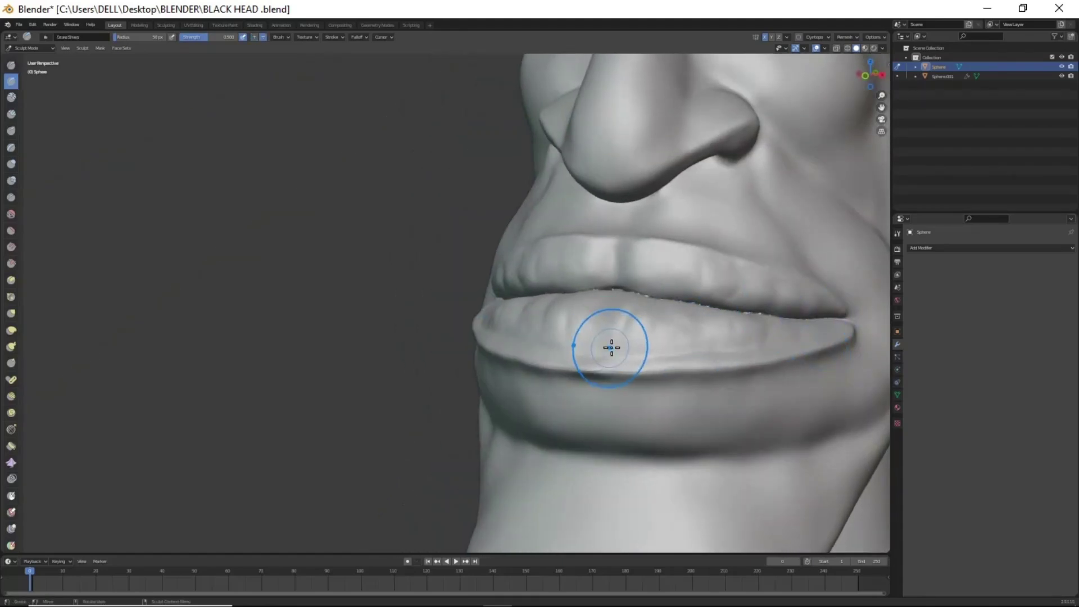
middle_click_drag(609, 344, 633, 320)
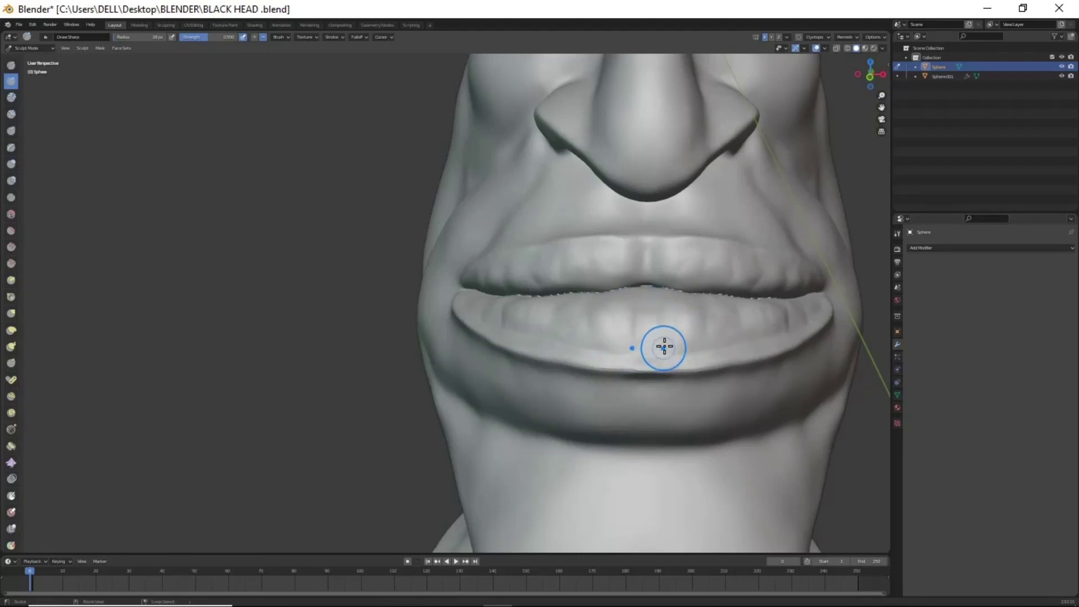
scroll(664, 346, "down", 4)
middle_click_drag(638, 373, 614, 391)
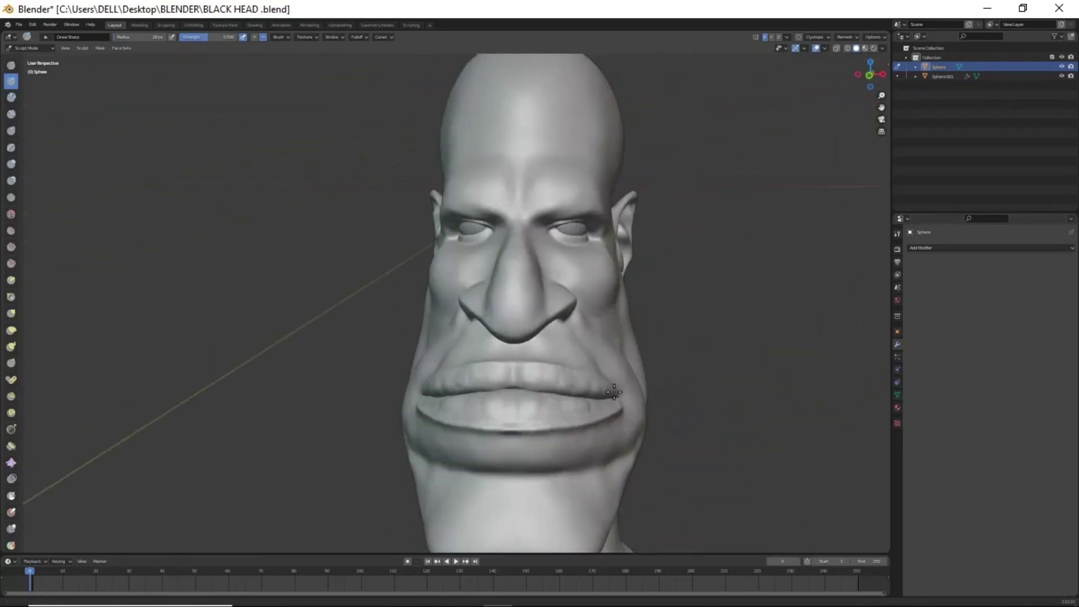
key("shift+c")
middle_click_drag(638, 452, 574, 436)
scroll(516, 338, "up", 3)
scroll(555, 346, "up", 2)
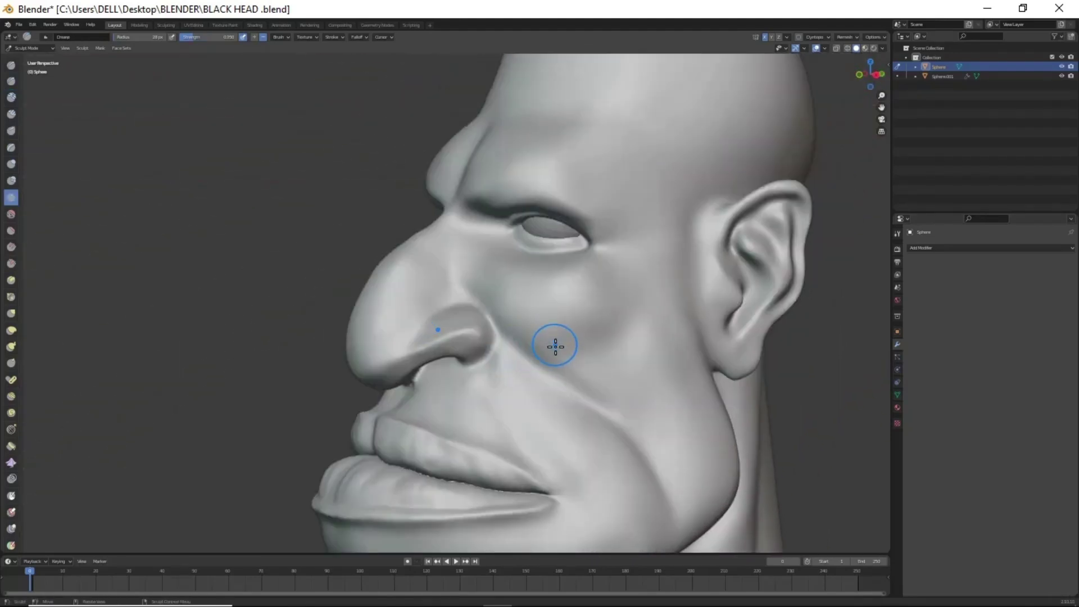
mouse_move(555, 345)
middle_mouse_down()
mouse_move(568, 337)
mouse_move(510, 307)
middle_mouse_up()
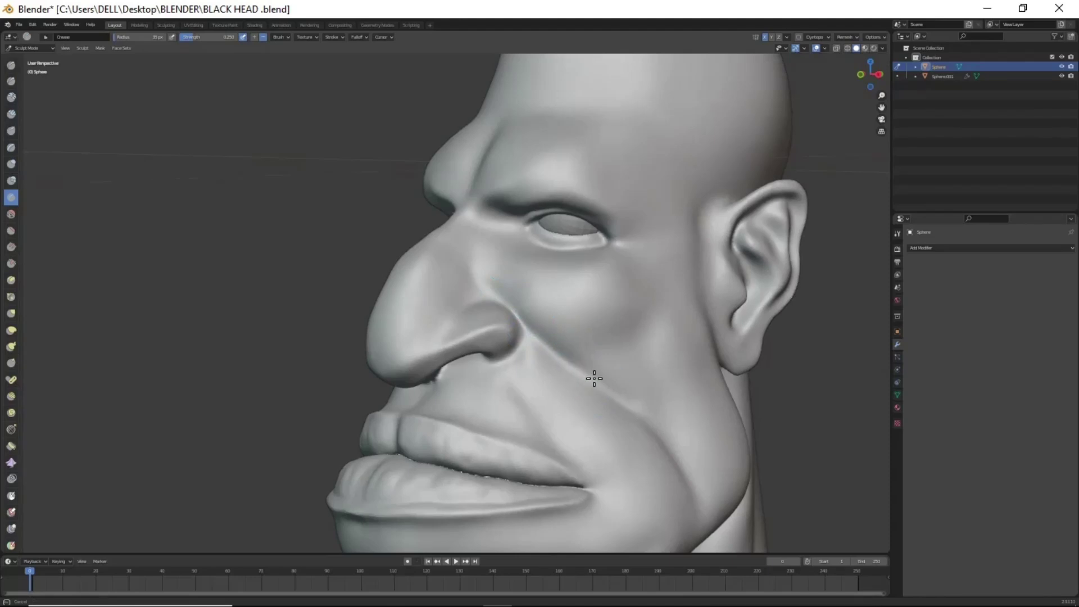
mouse_move(698, 498)
middle_mouse_down()
mouse_move(669, 455)
mouse_move(677, 432)
mouse_move(645, 309)
mouse_move(590, 330)
mouse_move(562, 222)
middle_mouse_up()
Step: Carve creases into the inner eye corner and upper eyelid with Draw Sharp
key("g")
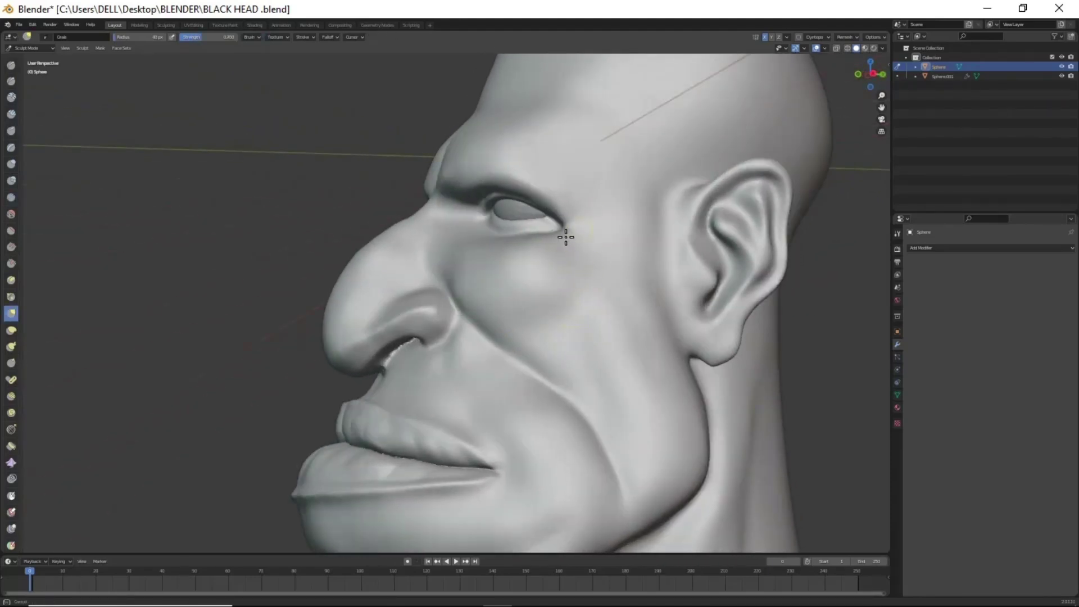
scroll(601, 298, "up", 2)
scroll(618, 318, "up", 3)
key("shift+x")
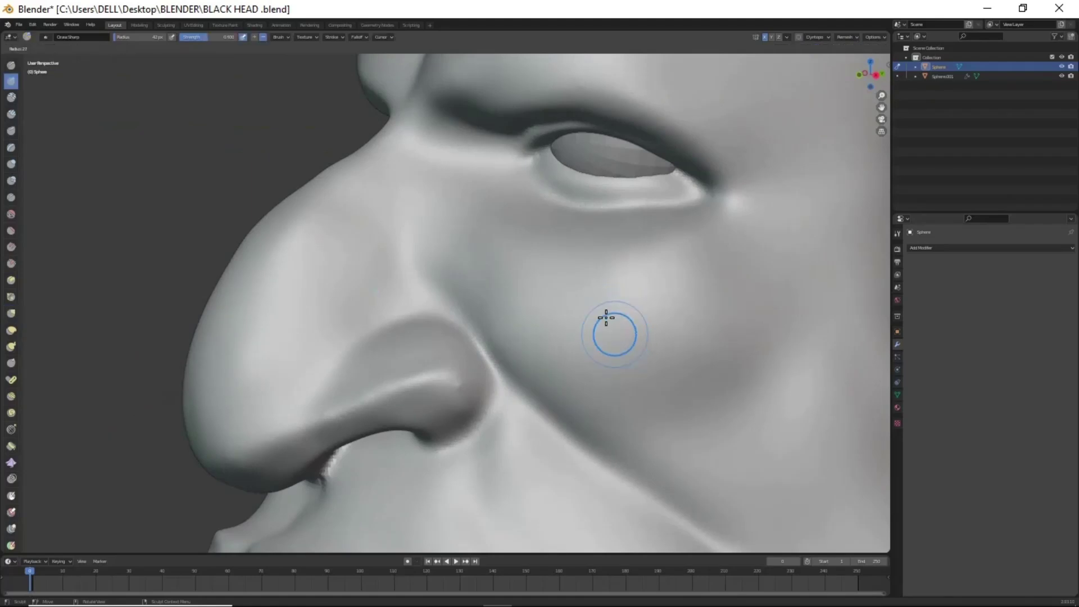
middle_click_drag(611, 319, 603, 307)
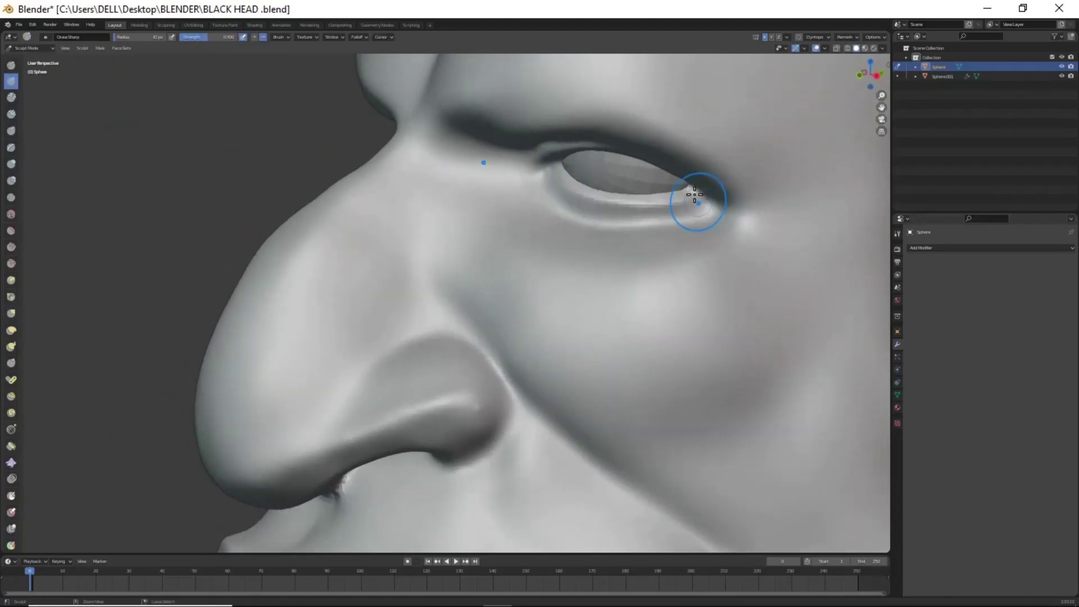
middle_click_drag(663, 231, 633, 144)
left_click_drag(621, 137, 607, 137)
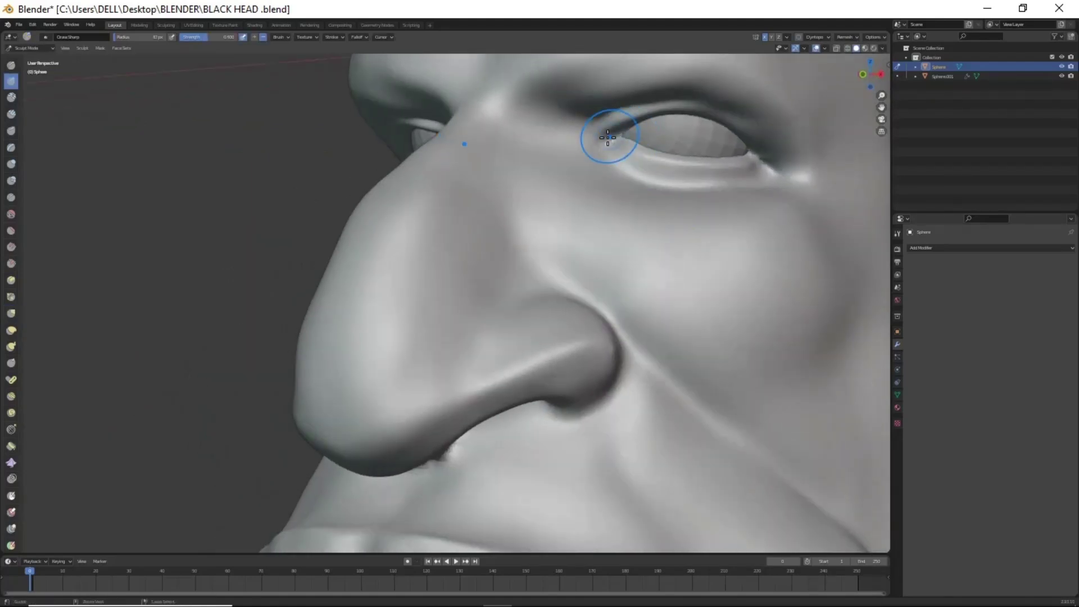
mouse_move(707, 109)
left_mouse_down()
mouse_move(766, 148)
mouse_move(586, 170)
mouse_move(735, 165)
mouse_move(654, 175)
left_mouse_up()
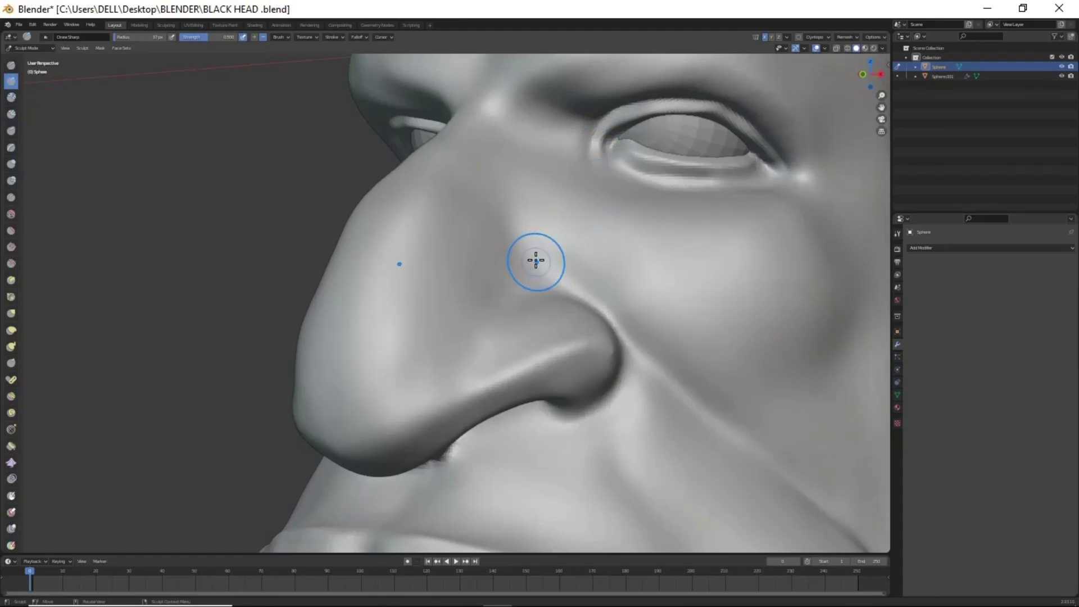
Step: Carve a sharp nasolabial fold down from beside the nostril
left_click_drag(590, 298, 646, 390)
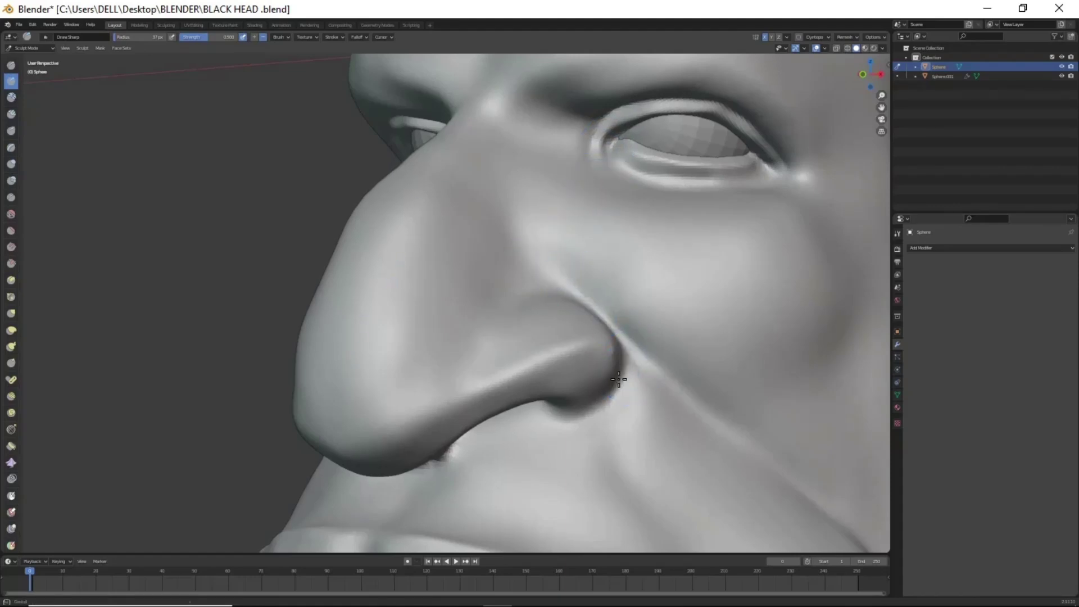
scroll(566, 416, "down", 2)
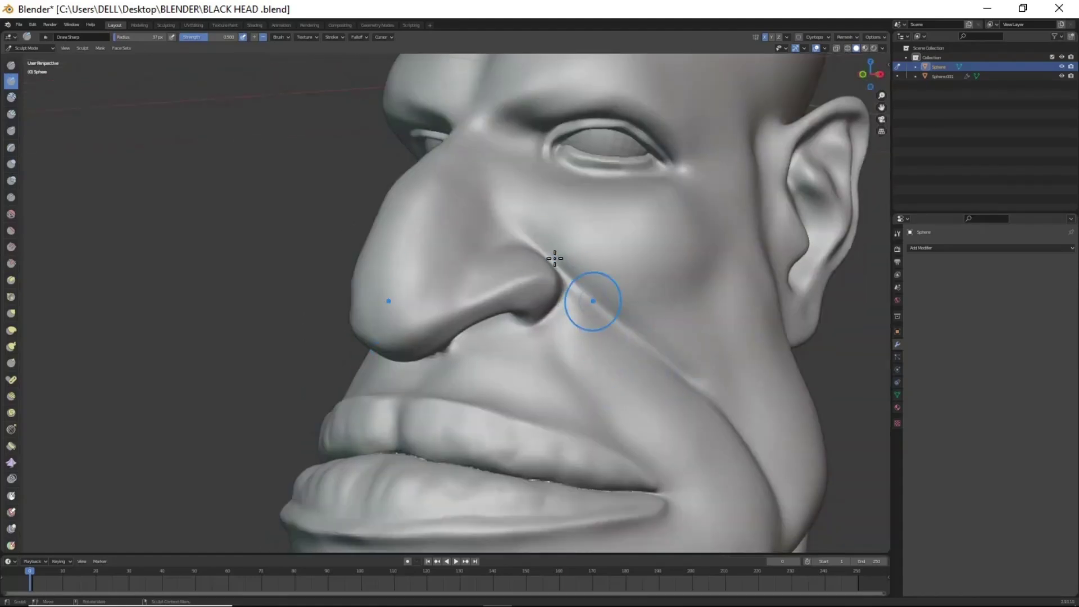
middle_click_drag(506, 234, 561, 310)
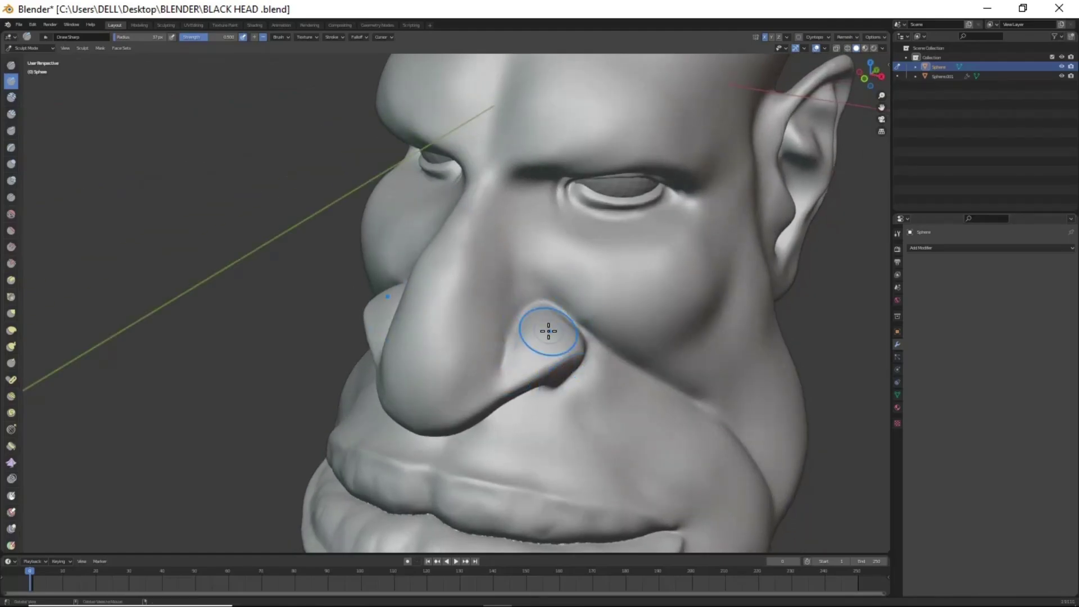
middle_click_drag(549, 330, 622, 406)
middle_click_drag(691, 499, 588, 311, "shift")
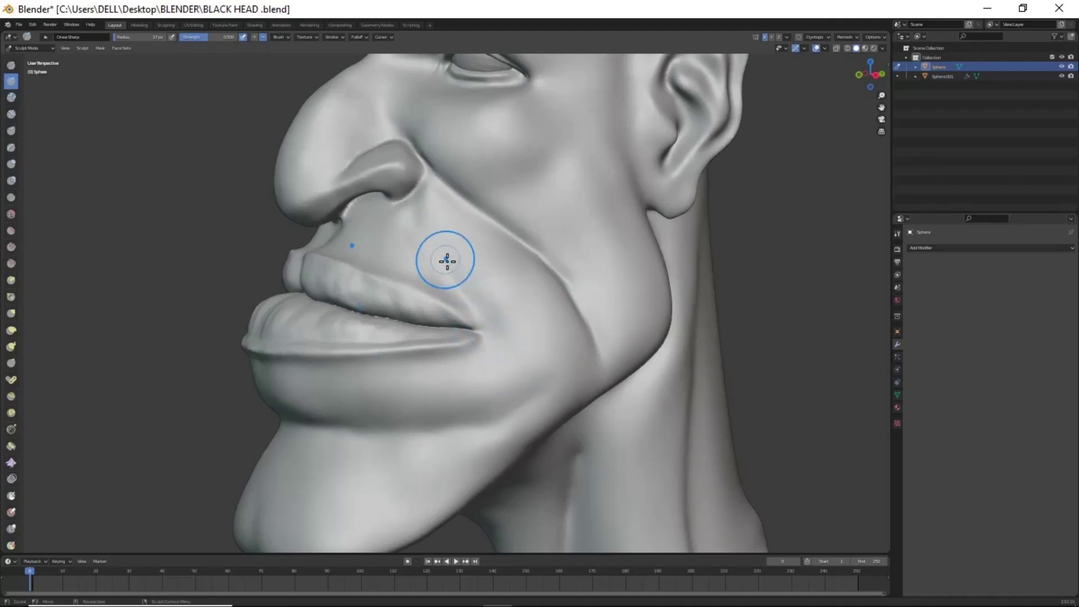
Step: Sharpen the ear's outer rim and deepen its inner bowl
scroll(489, 283, "down", 5)
middle_click_drag(489, 284, 662, 373)
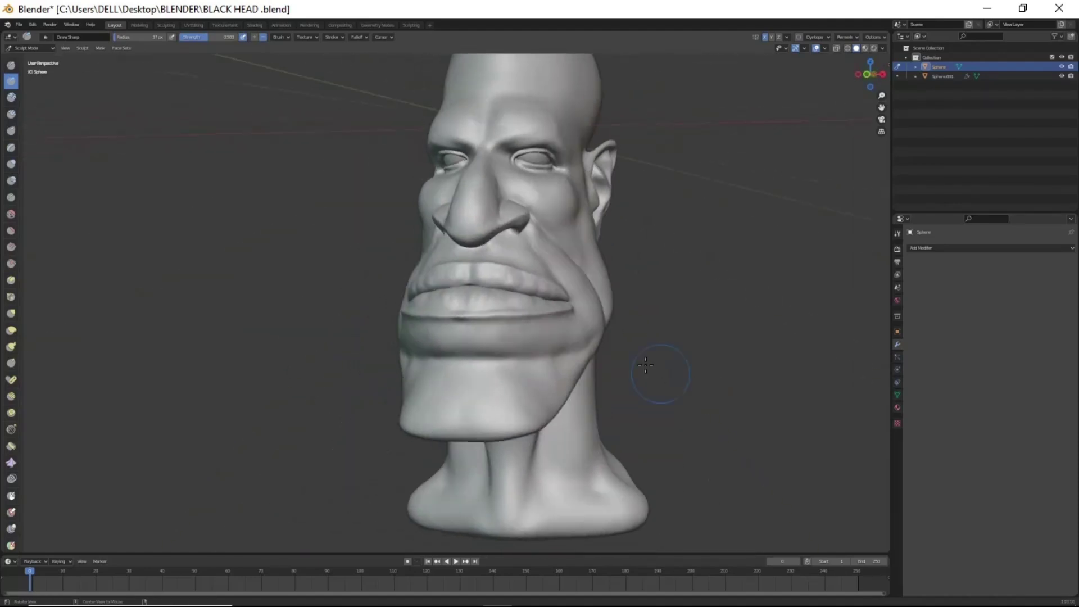
scroll(591, 376, "up", 5)
middle_click_drag(591, 376, 543, 276)
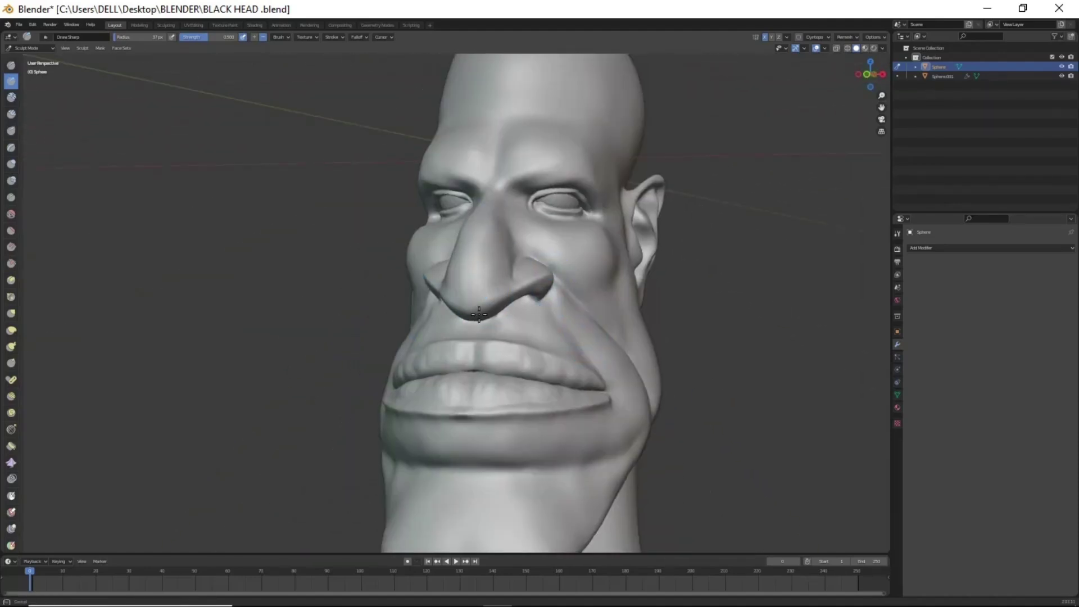
middle_click_drag(478, 314, 568, 278)
scroll(568, 279, "up", 3)
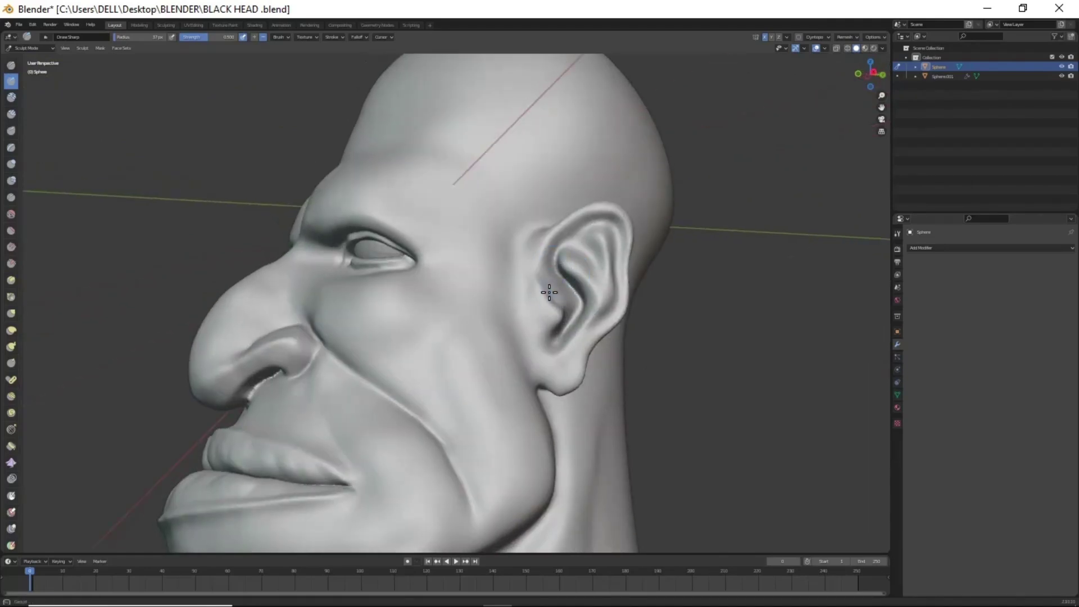
left_click_drag(619, 239, 606, 318)
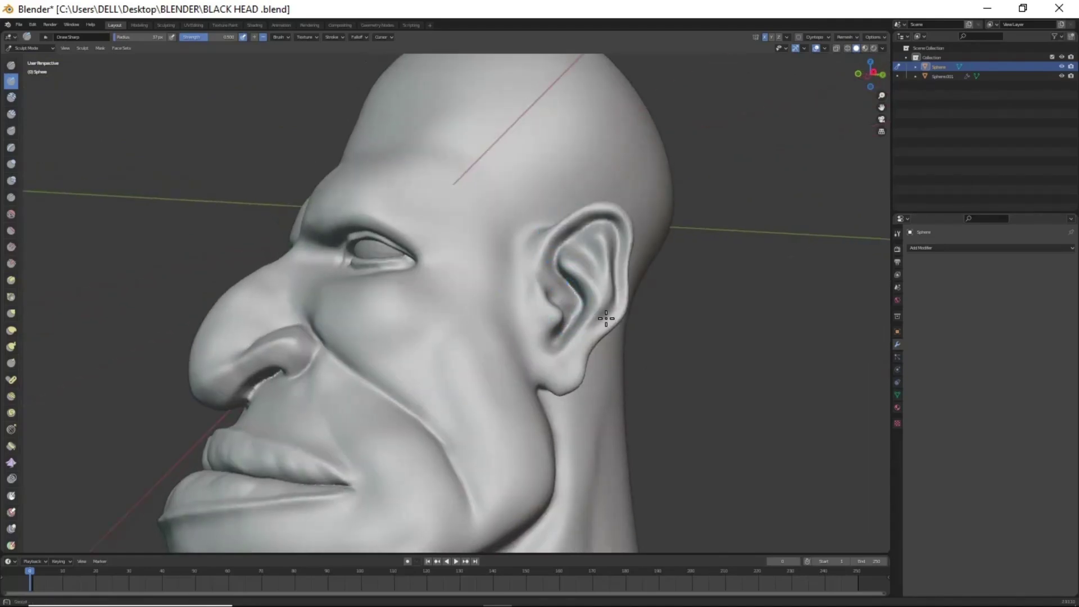
middle_click_drag(575, 328, 536, 259)
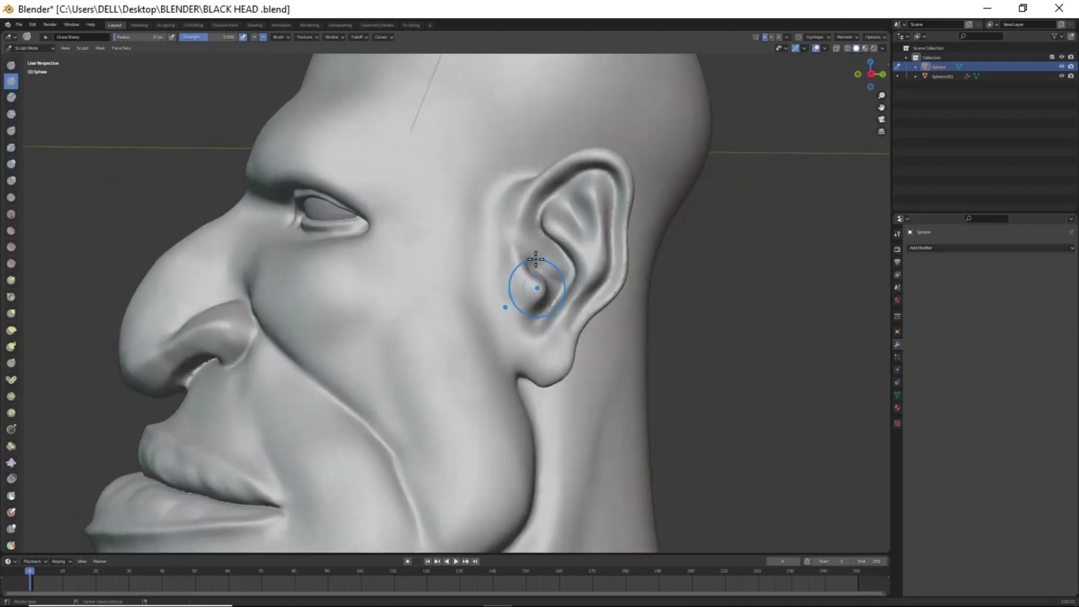
left_click_drag(541, 270, 532, 262)
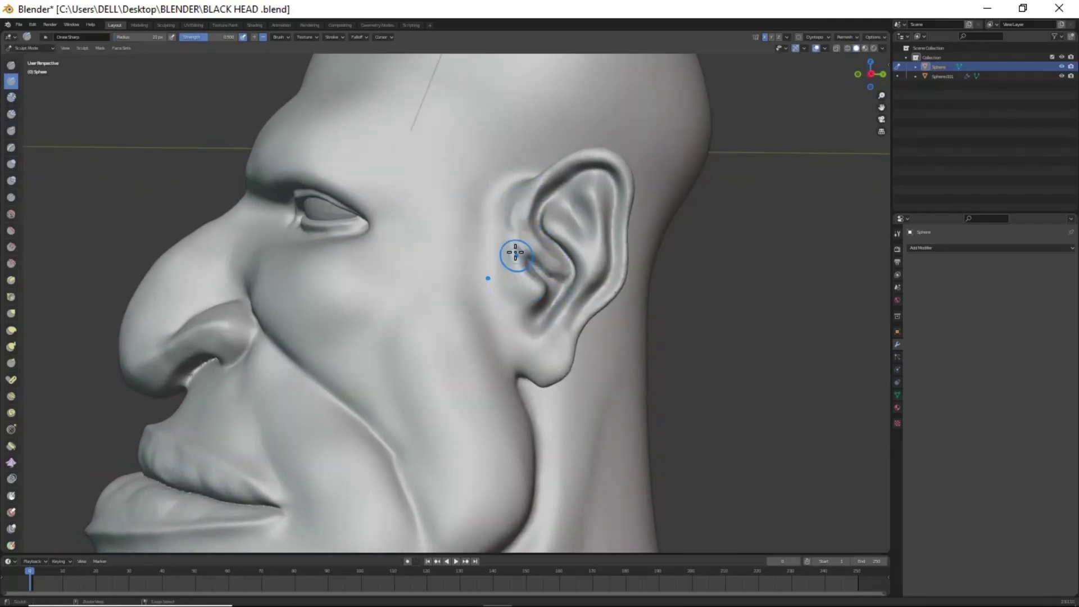
Step: Reshape the earlobe with Grab, then return to a front view of the face
key("g")
left_click_drag(573, 345, 583, 373)
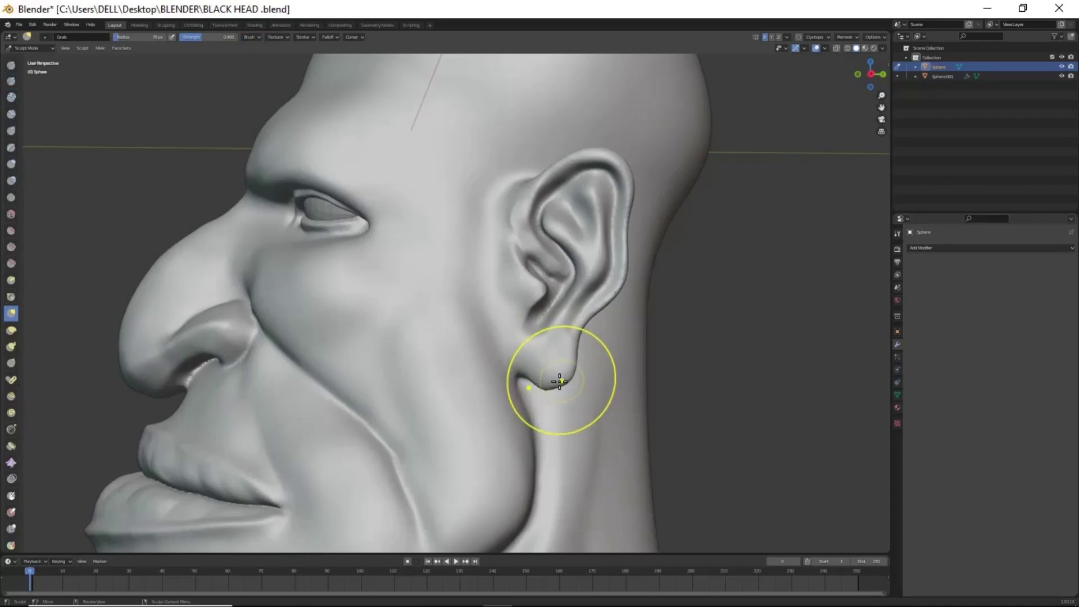
scroll(534, 416, "down", 3)
mouse_move(558, 445)
middle_mouse_down()
mouse_move(617, 394)
mouse_move(539, 433)
mouse_move(794, 447)
mouse_move(646, 427)
mouse_move(722, 413)
mouse_move(646, 415)
middle_mouse_up()
scroll(646, 359, "up", 2)
mouse_move(646, 356)
middle_mouse_down()
mouse_move(555, 349)
mouse_move(535, 436)
mouse_move(573, 410)
mouse_move(588, 367)
mouse_move(601, 374)
mouse_move(601, 352)
mouse_move(626, 332)
mouse_move(566, 370)
mouse_move(559, 415)
mouse_move(573, 447)
mouse_move(600, 482)
mouse_move(643, 498)
mouse_move(775, 499)
mouse_move(645, 465)
mouse_move(706, 462)
middle_mouse_up()
scroll(555, 355, "up", 2)
key("shift+c")
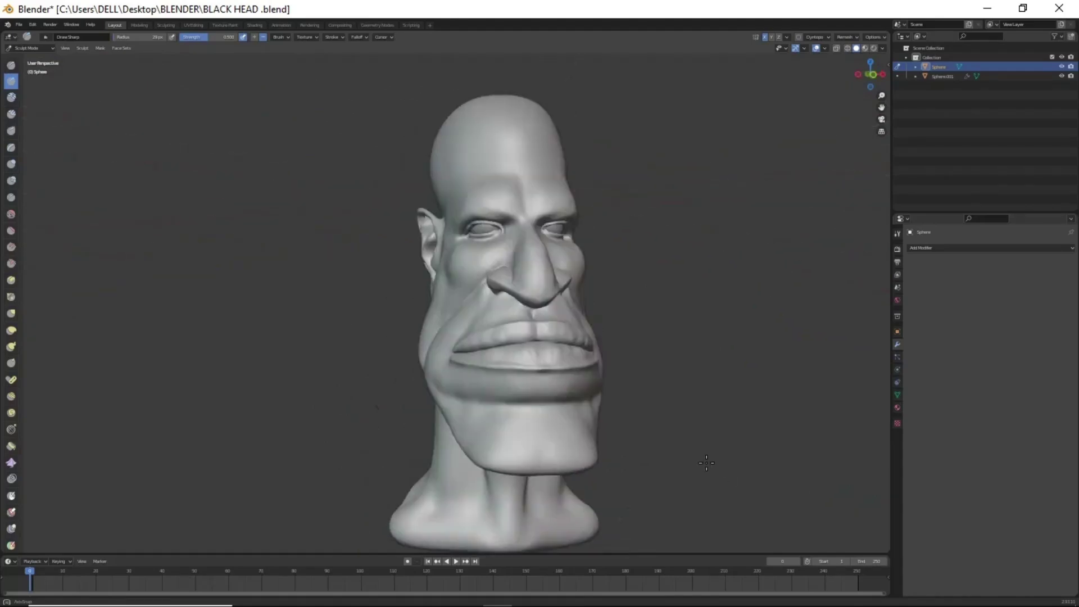
scroll(706, 462, "up", 2)
Step: Return to Object Mode and select the eyeball spheres
scroll(585, 365, "up", 4)
mouse_move(584, 366)
middle_mouse_down()
mouse_move(459, 315)
mouse_move(492, 355)
mouse_move(512, 222)
middle_mouse_up()
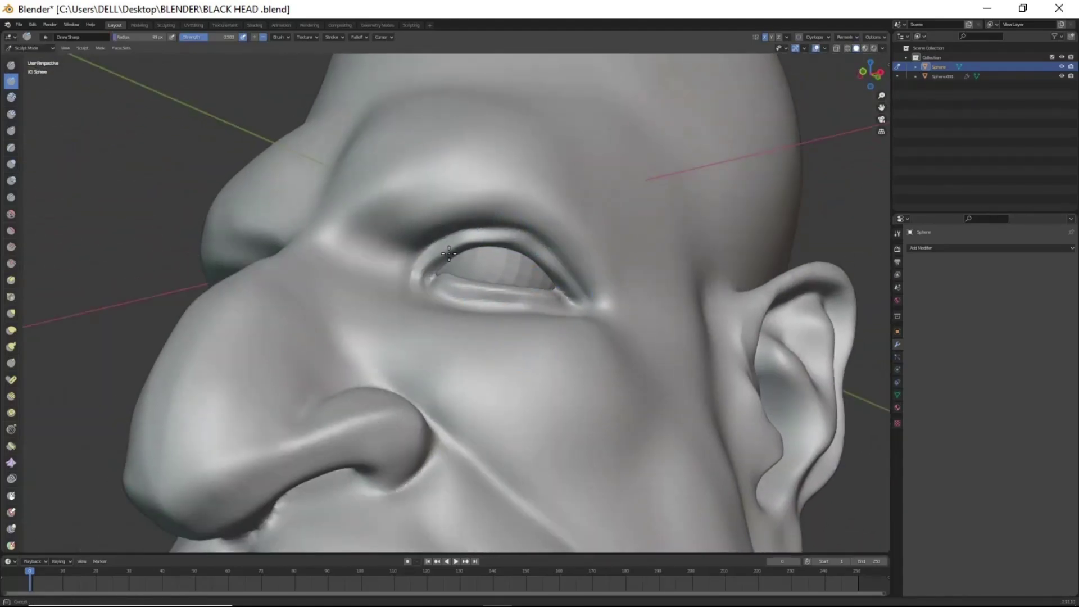
scroll(433, 284, "down", 5)
mouse_move(433, 284)
middle_mouse_down()
mouse_move(561, 414)
mouse_move(590, 422)
middle_mouse_up()
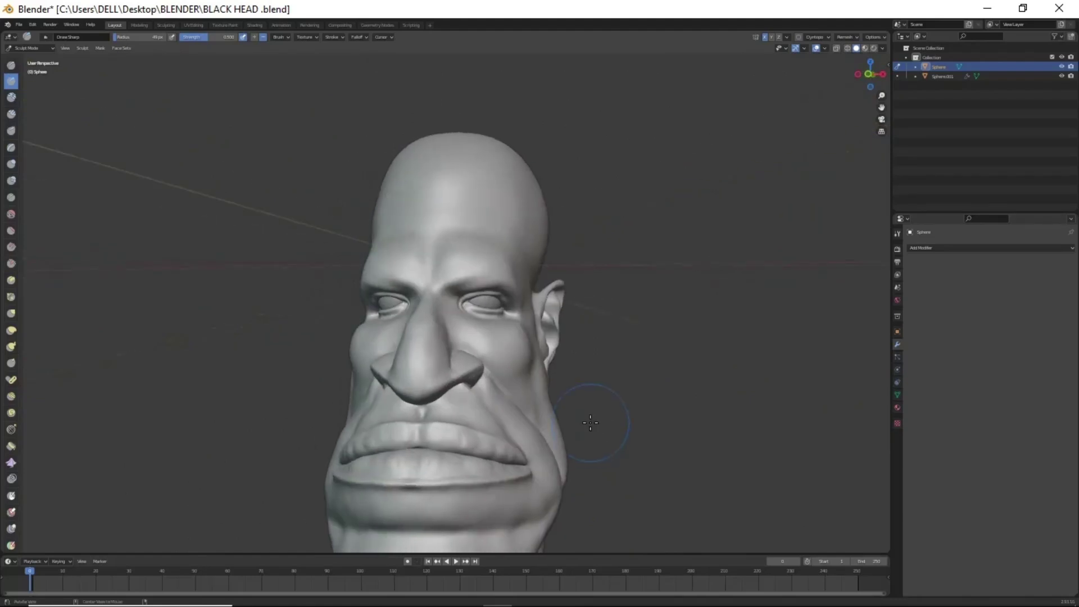
key("ctrl+Tab")
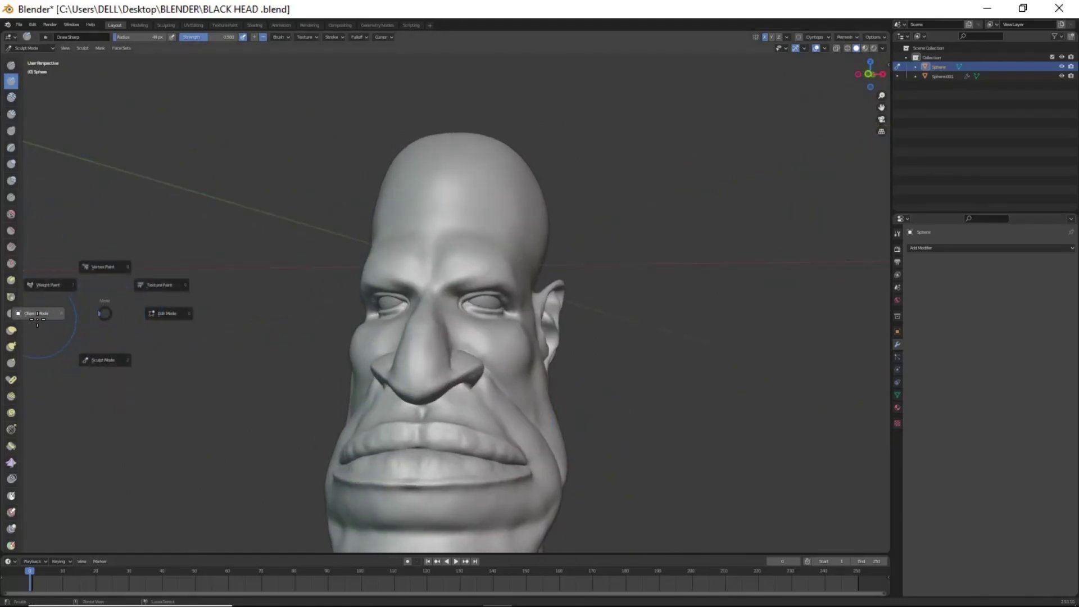
left_click(37, 313)
scroll(541, 313, "up", 4)
left_click(482, 304)
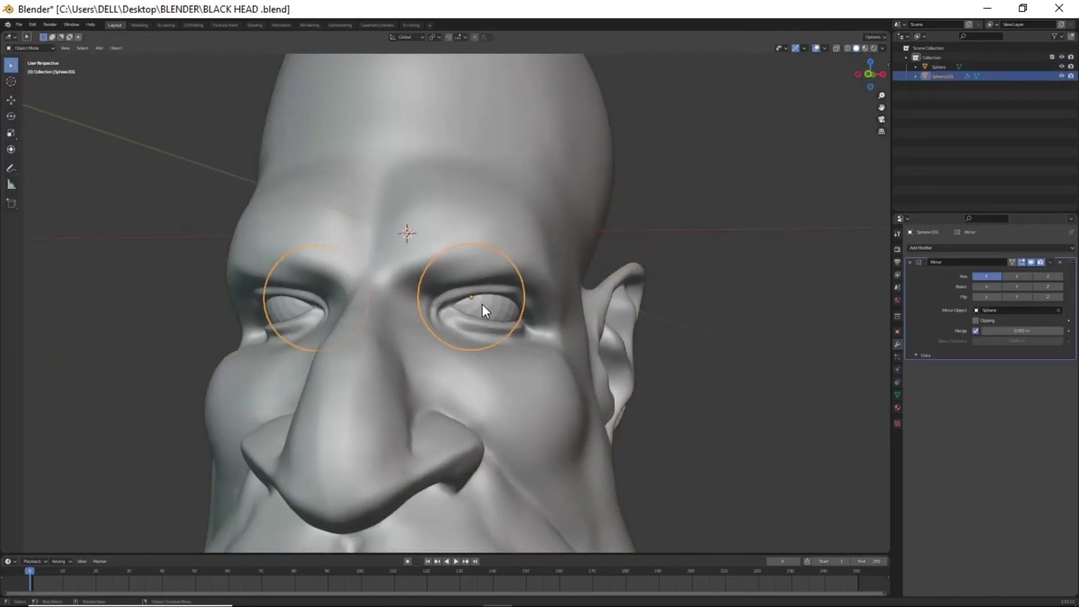
Step: Rotate the eyeballs around X and spread them slightly farther apart along X
key("r")
key("z")
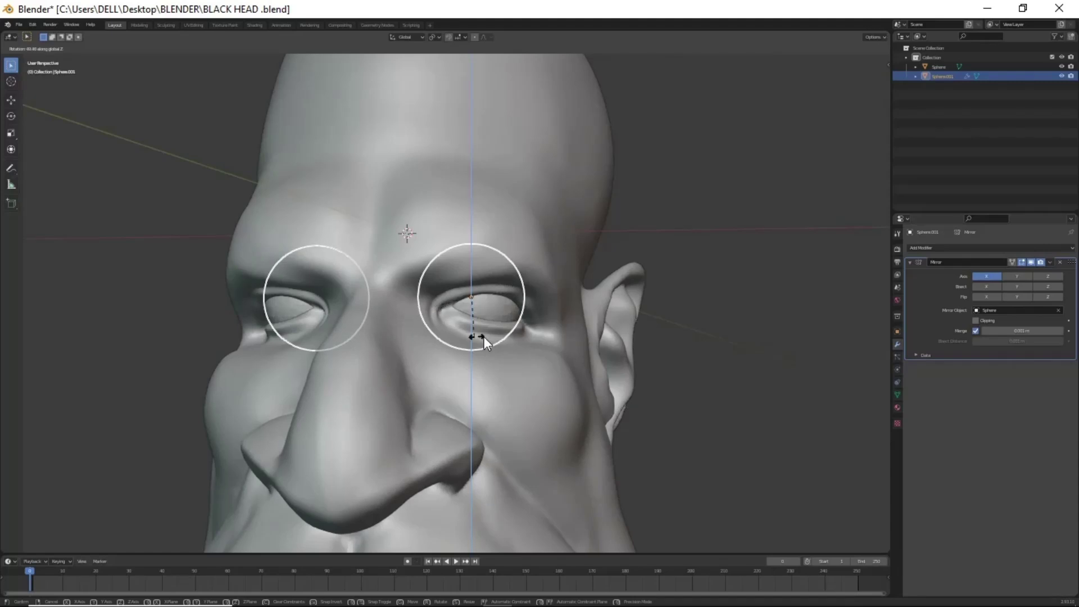
key("x")
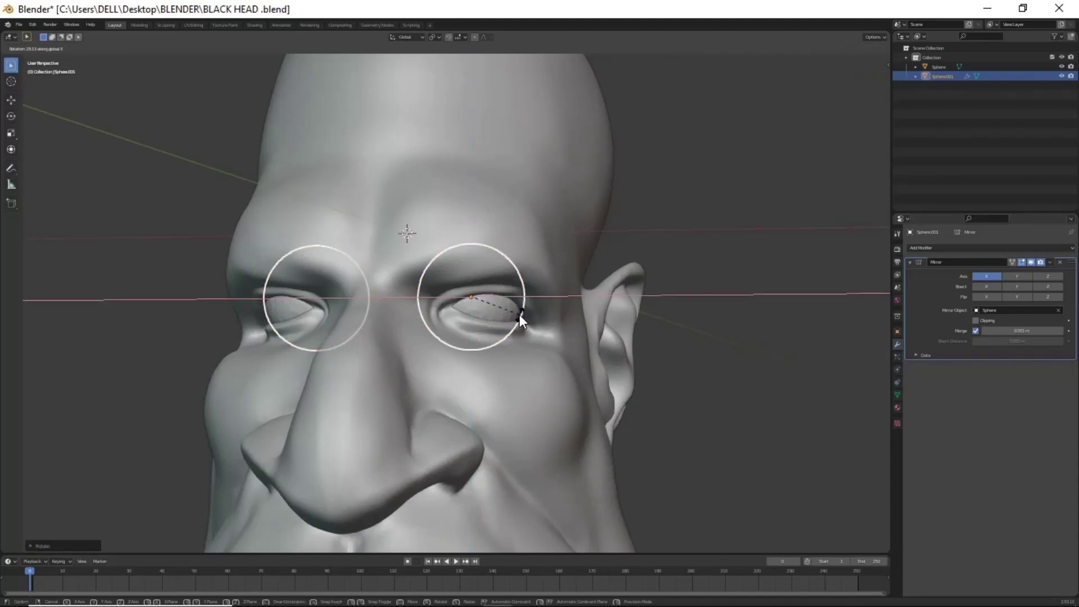
left_click(520, 333)
key("g")
key("y")
key("x")
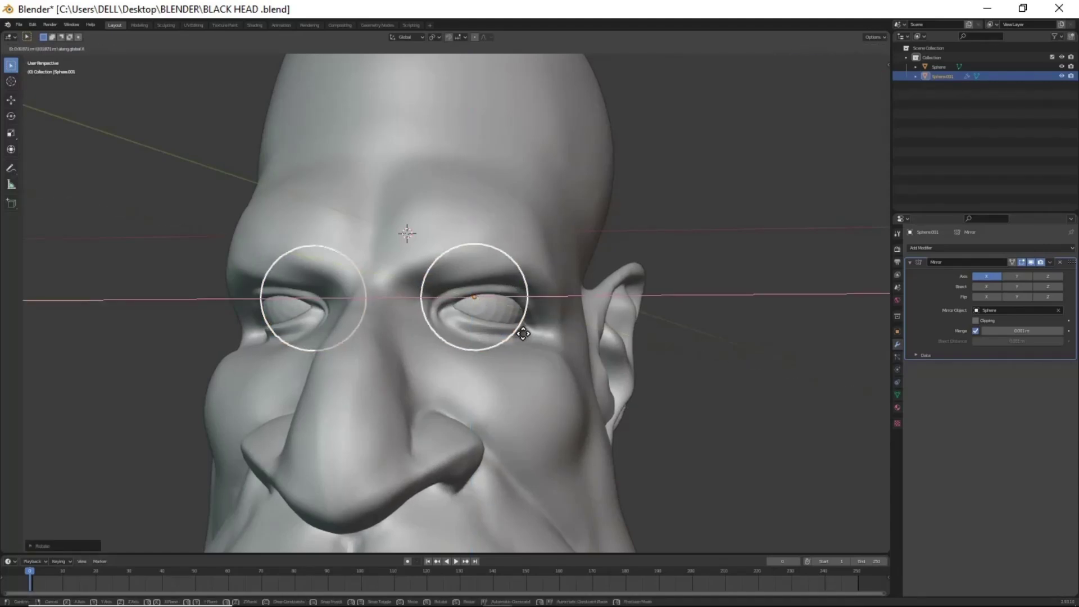
left_click(526, 333)
Step: Turn the eyeballs around Z, then enter Edit Mode framing the eyeball mesh
key("r")
key("z")
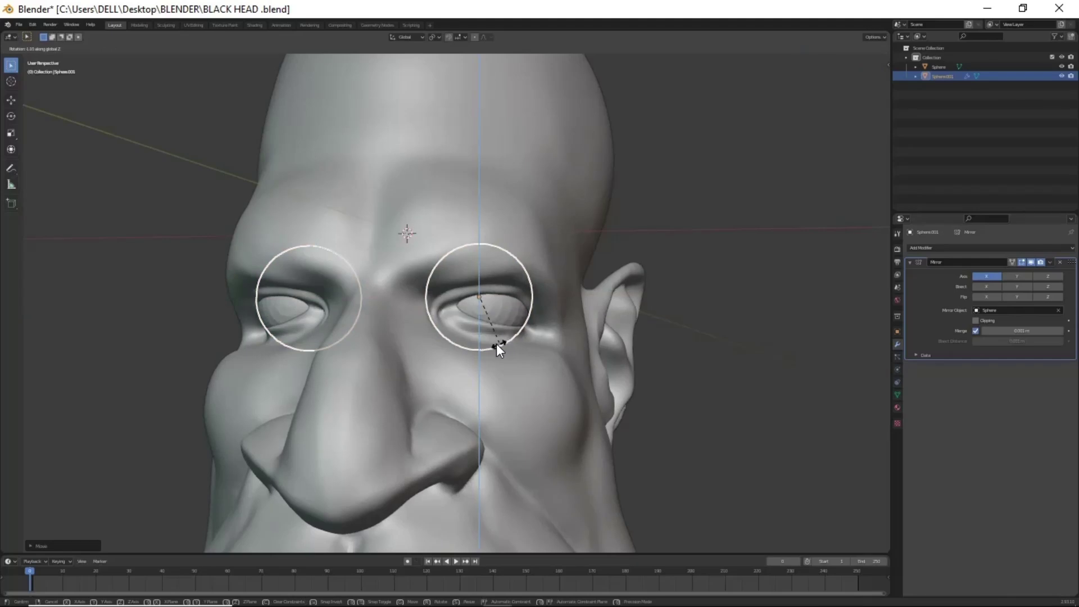
left_click(490, 346)
key("Tab")
key("KP_Decimal")
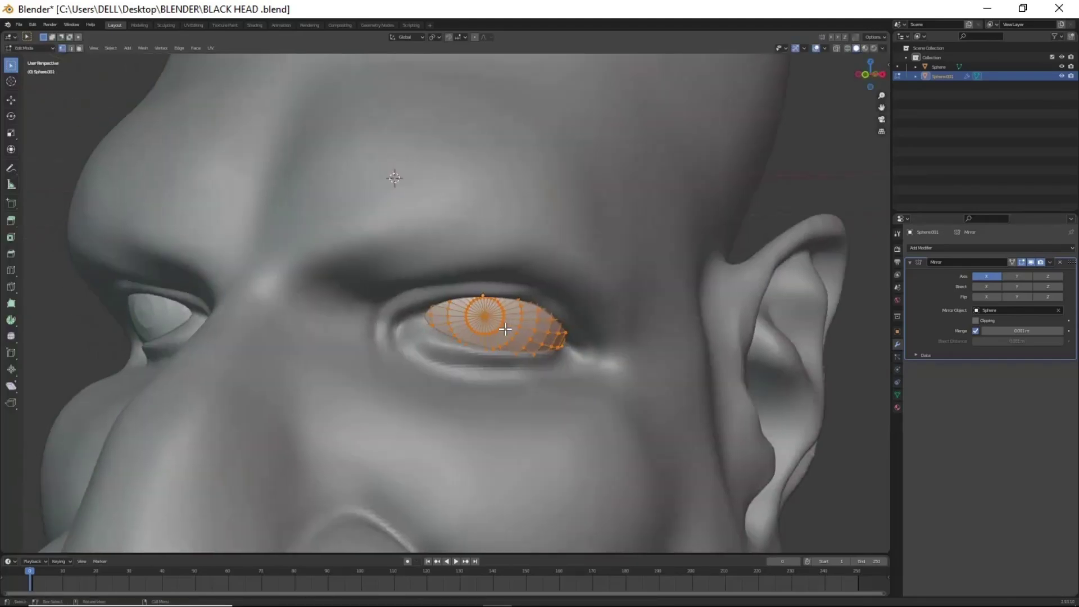
Step: Grow a face selection from the eyeball's front centre and extrude it inward into an iris recess
key("alt+a")
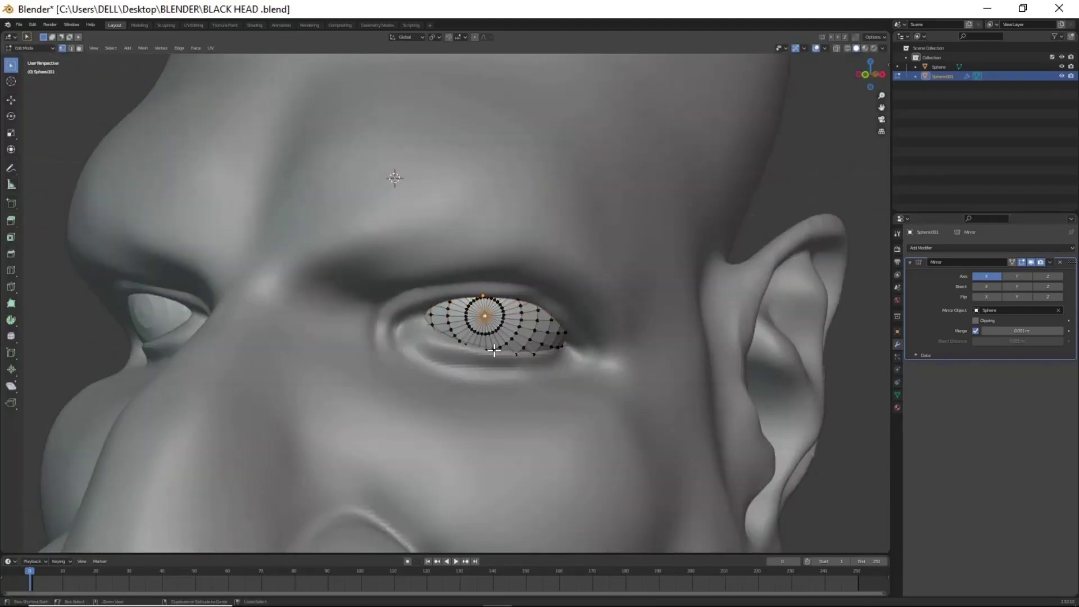
key("ctrl+KP_Add")
key("ctrl+KP_Add")
key("ctrl+KP_Add")
key("ctrl+KP_Add")
key("3")
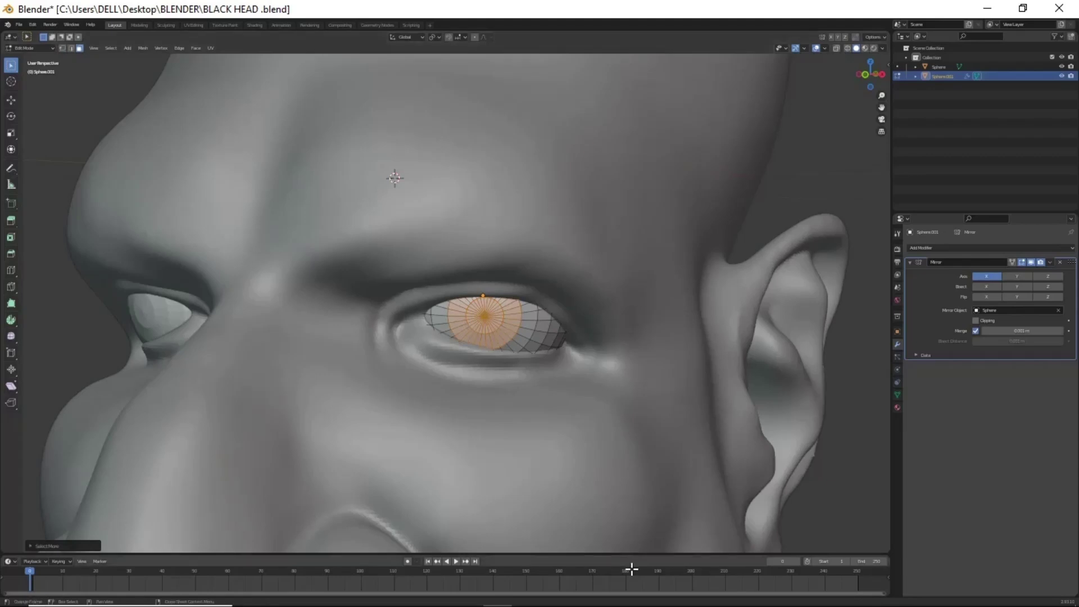
key("e")
left_click(662, 457)
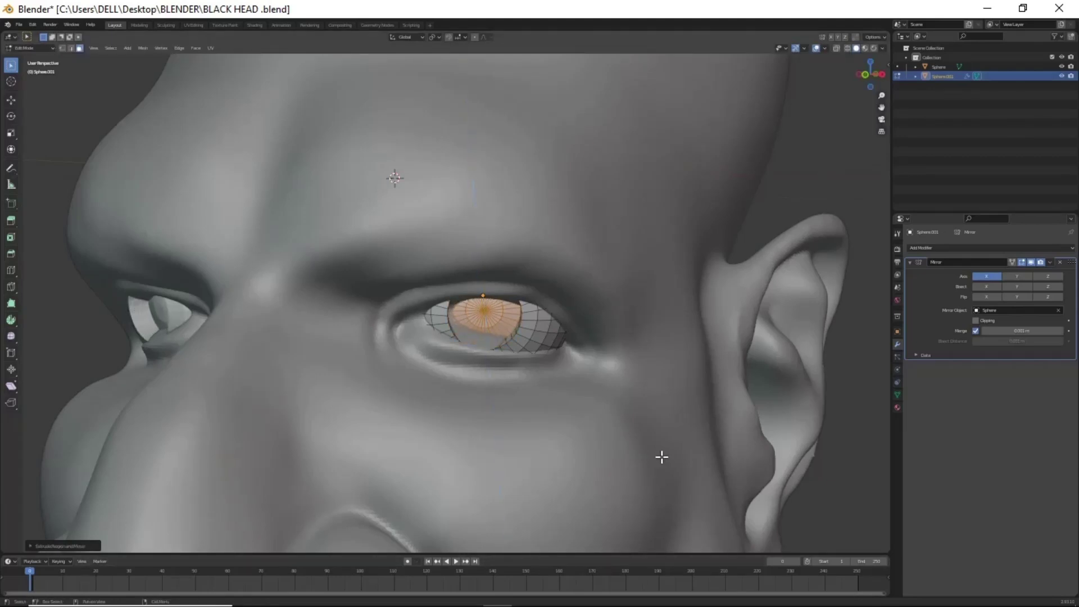
Step: Inspect the iris faces in edit mode, try and cancel an inset, then leave edit mode
key("Tab")
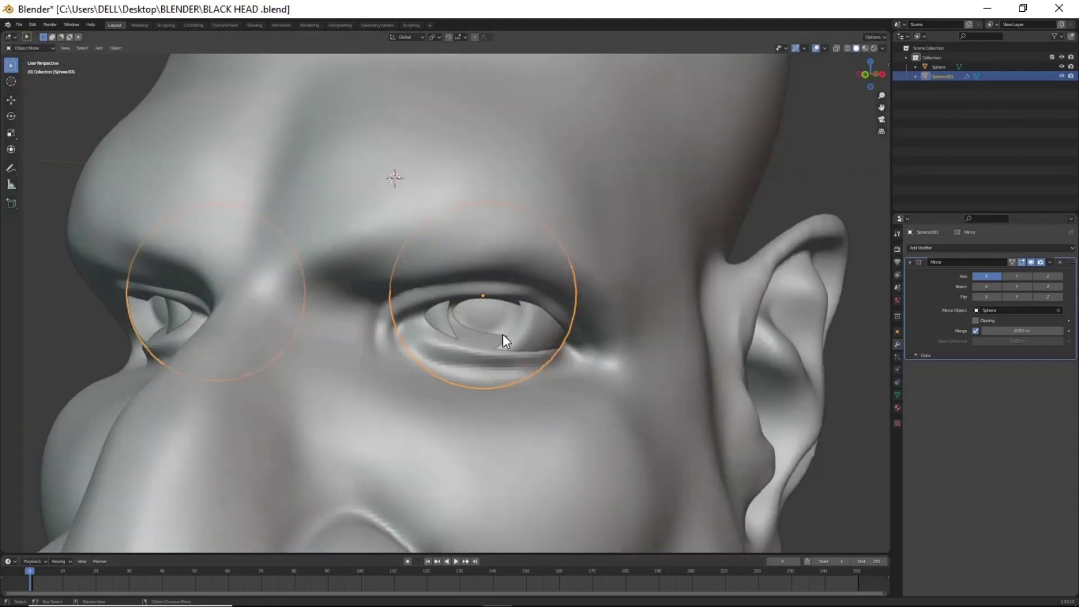
key("Tab")
key("Tab")
scroll(441, 425, "down", 5)
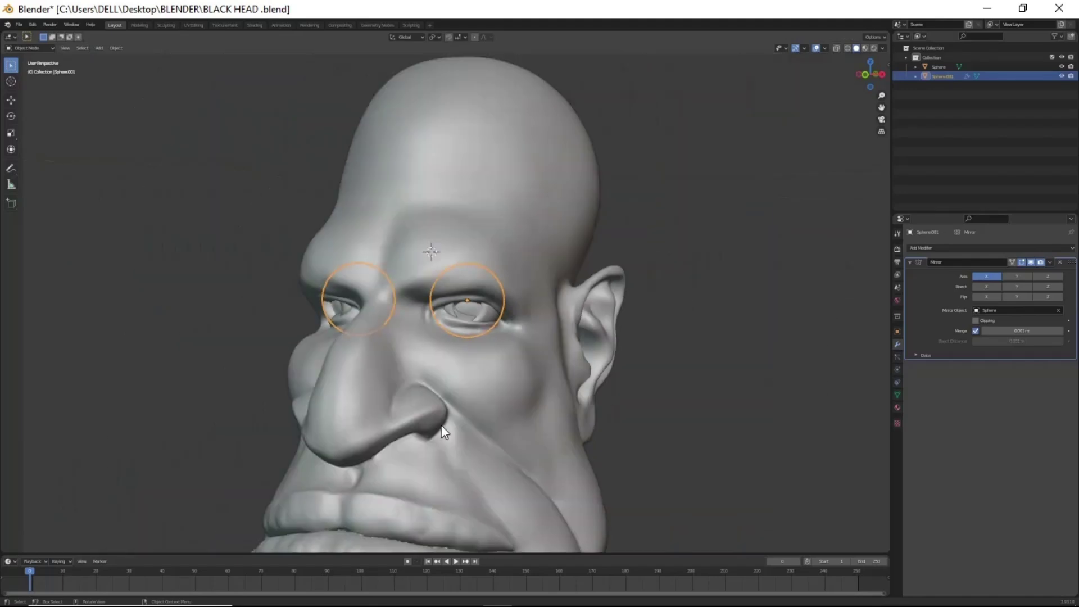
mouse_move(442, 431)
middle_mouse_down()
mouse_move(498, 439)
mouse_move(481, 409)
mouse_move(512, 448)
middle_mouse_up()
scroll(481, 397, "up", 2)
scroll(482, 397, "up", 2)
key("Tab")
key("i")
key("Escape")
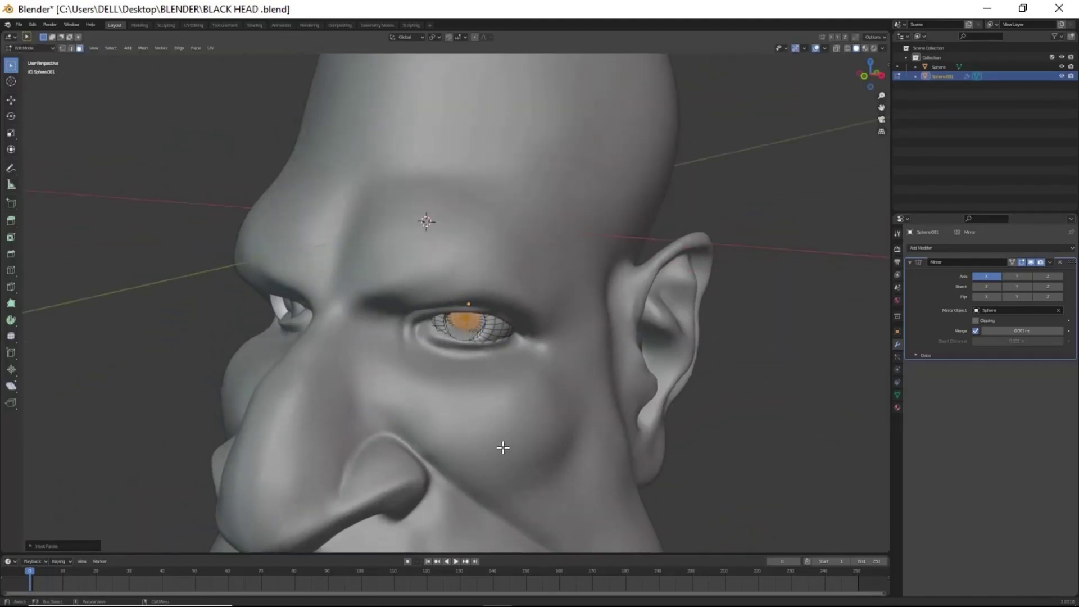
middle_click_drag(495, 449, 528, 441)
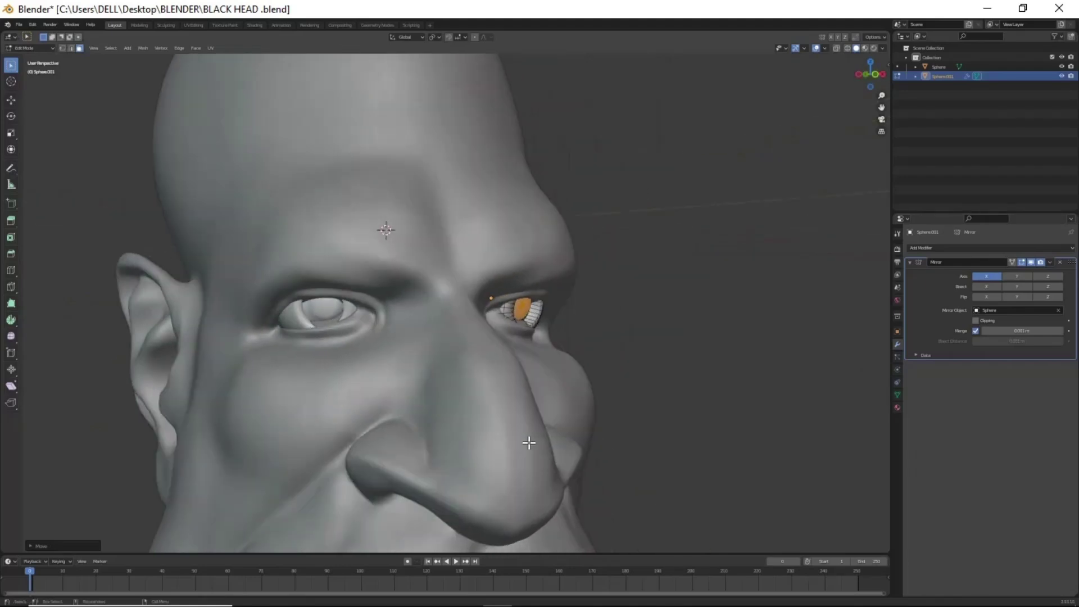
key("Tab")
Step: Select the head Sphere and bring up the mode pie menu
middle_click_drag(664, 342, 447, 250)
left_click(447, 249)
key("ctrl+Tab")
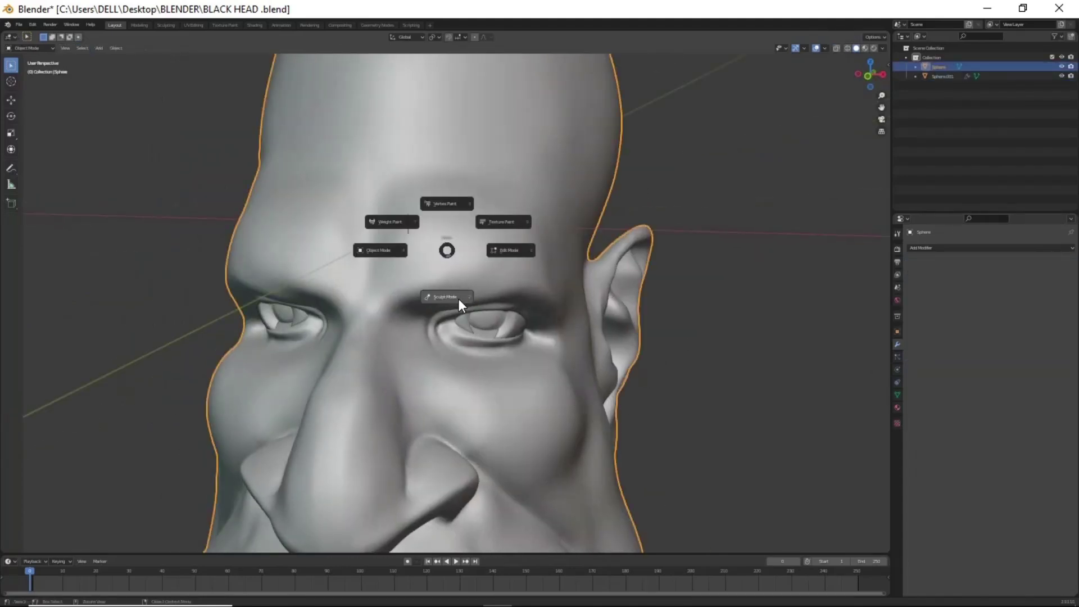
Step: Enter Sculpt Mode on the head and carve sharp creases along the lower eyelid and inner corner
left_click(558, 288)
scroll(592, 323, "up", 2)
mouse_move(592, 324)
middle_mouse_down()
mouse_move(551, 282)
mouse_move(575, 352)
middle_mouse_up()
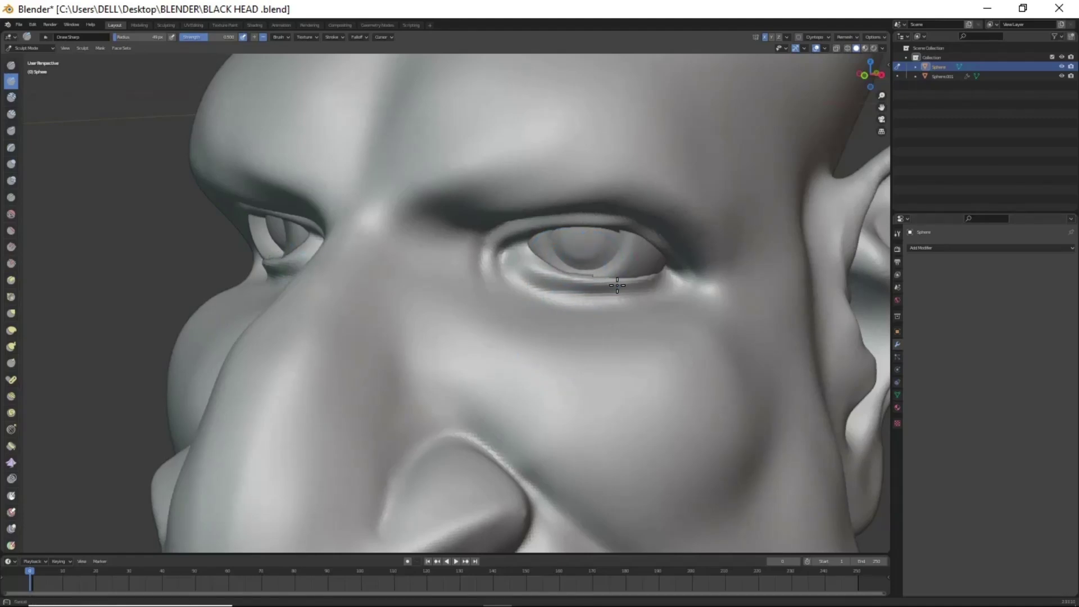
mouse_move(617, 286)
middle_mouse_down()
mouse_move(646, 267)
mouse_move(477, 241)
middle_mouse_up()
left_click_drag(477, 241, 584, 257)
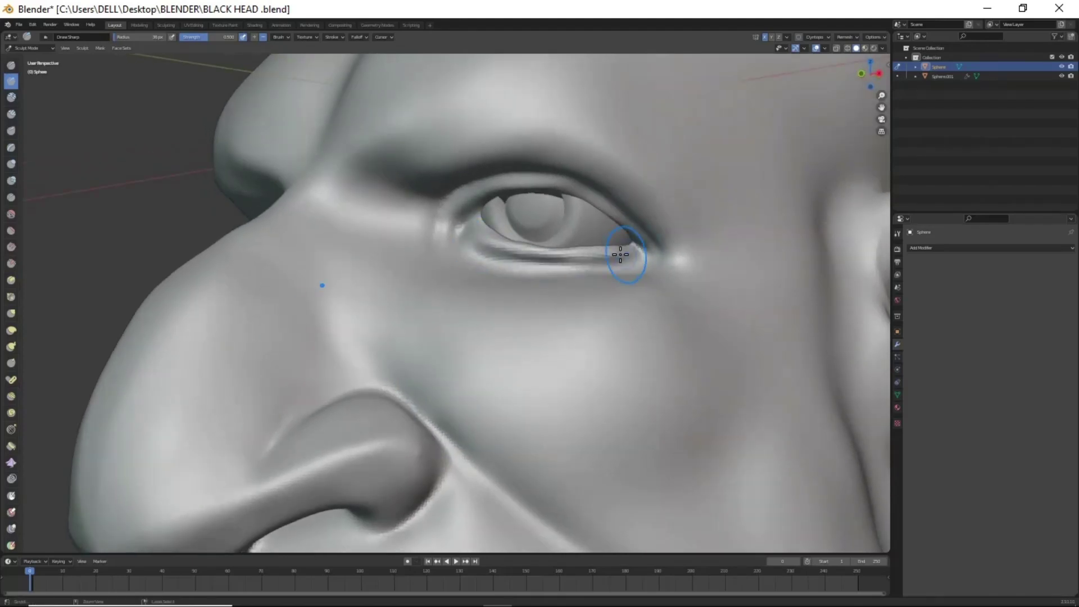
left_click_drag(468, 226, 612, 240)
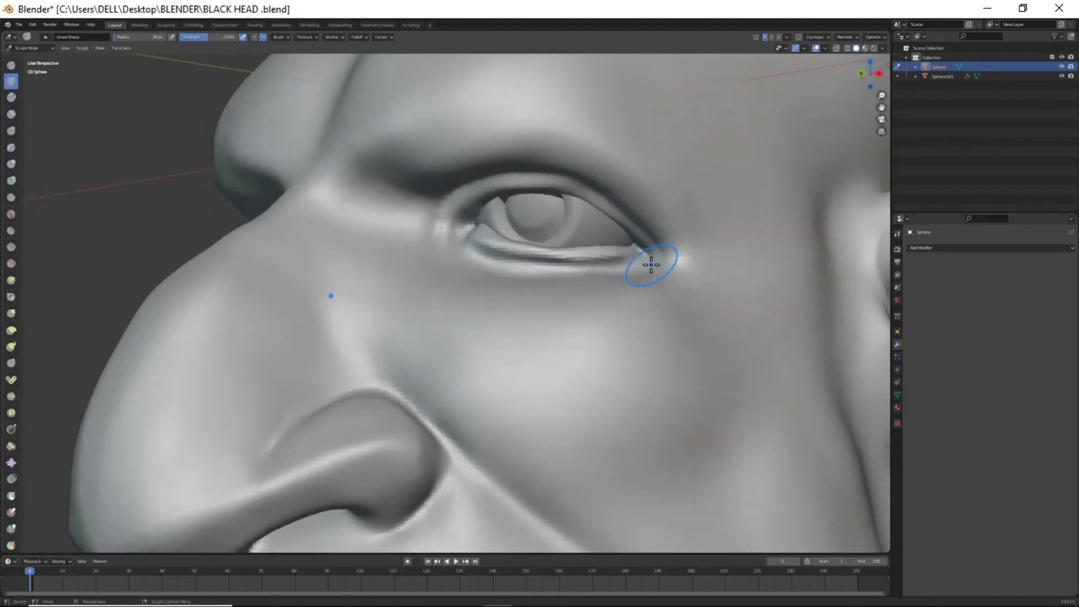
Step: Orbit around the eye and nose to check the creases, then save the file
scroll(650, 264, "down", 5)
mouse_move(650, 264)
middle_mouse_down()
mouse_move(582, 304)
mouse_move(533, 252)
middle_mouse_up()
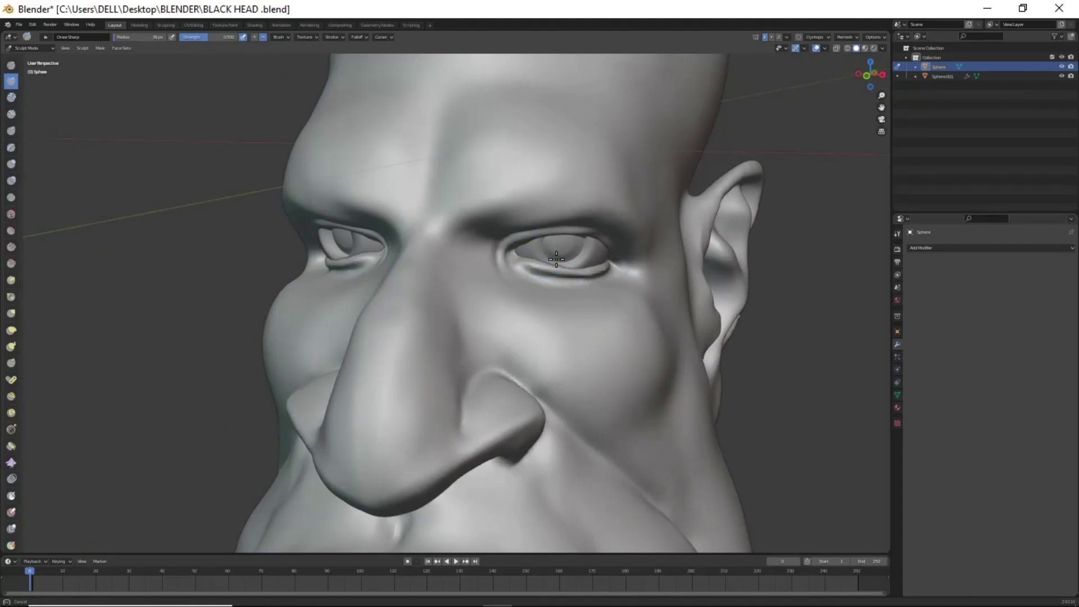
mouse_move(577, 307)
middle_mouse_down()
mouse_move(556, 320)
mouse_move(610, 238)
middle_mouse_up()
scroll(556, 320, "up", 4)
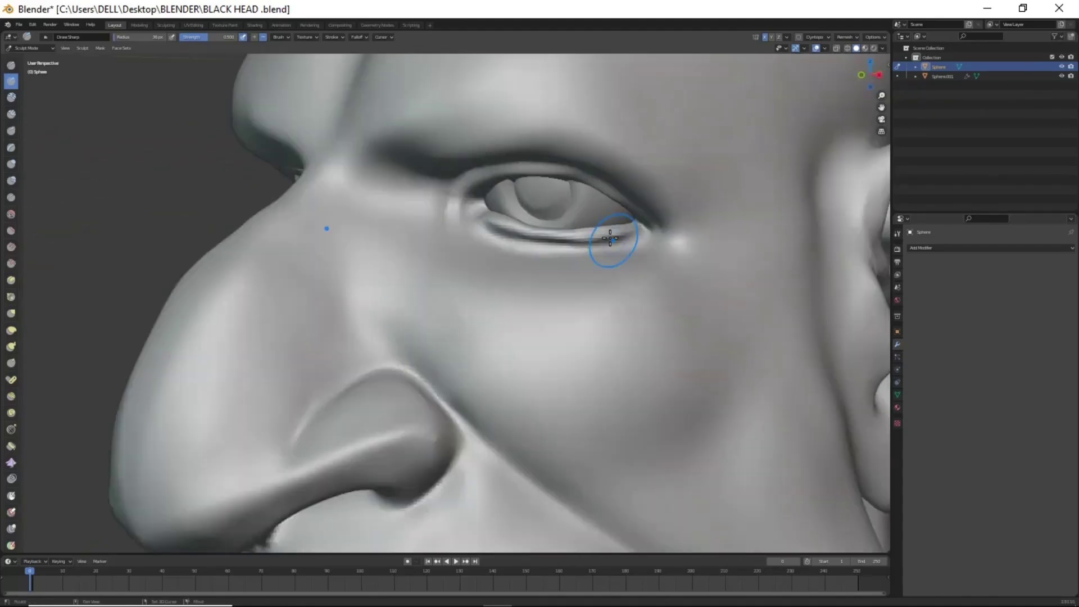
middle_click_drag(493, 226, 551, 314)
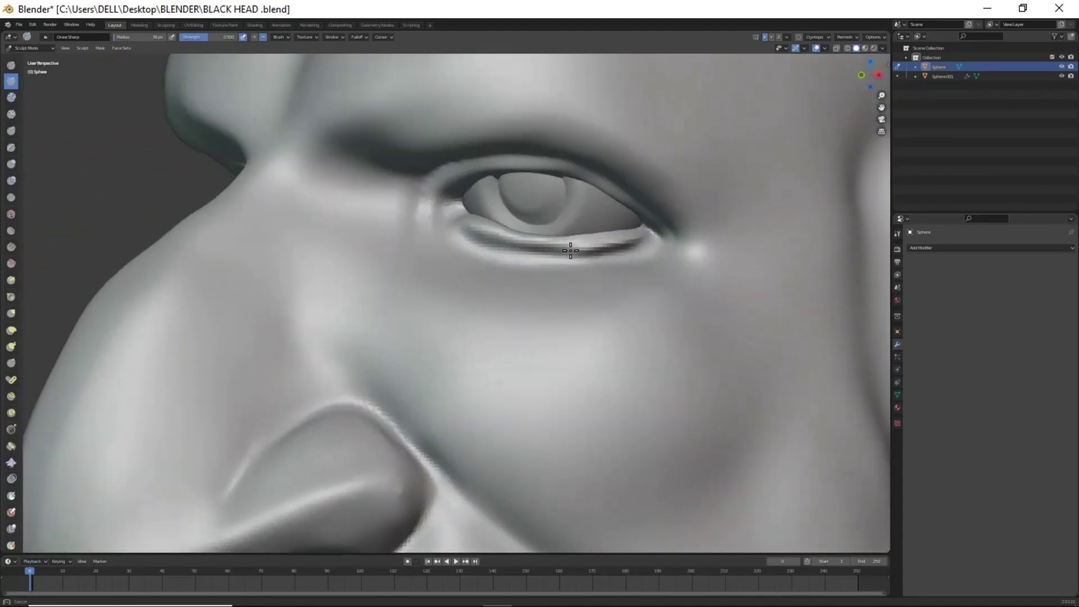
key("ctrl+s")
Step: Inspect the eyelid from a low view and from the front
scroll(557, 263, "down", 5)
mouse_move(556, 263)
middle_mouse_down()
mouse_move(626, 373)
mouse_move(614, 386)
mouse_move(578, 399)
mouse_move(554, 374)
mouse_move(554, 304)
middle_mouse_up()
scroll(530, 366, "up", 3)
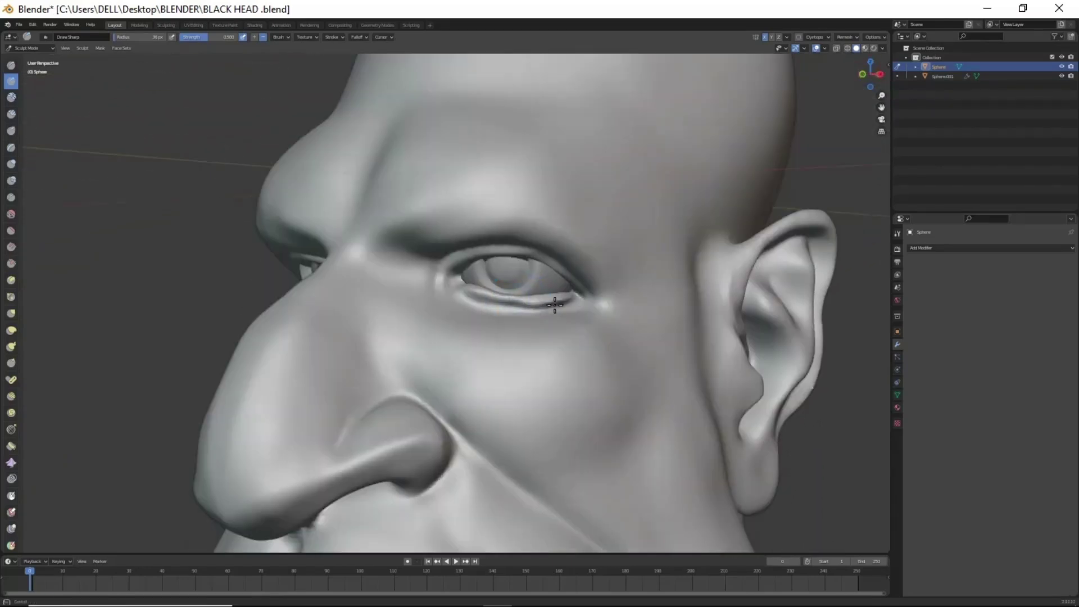
mouse_move(469, 291)
middle_mouse_down()
mouse_move(524, 301)
mouse_move(529, 227)
middle_mouse_up()
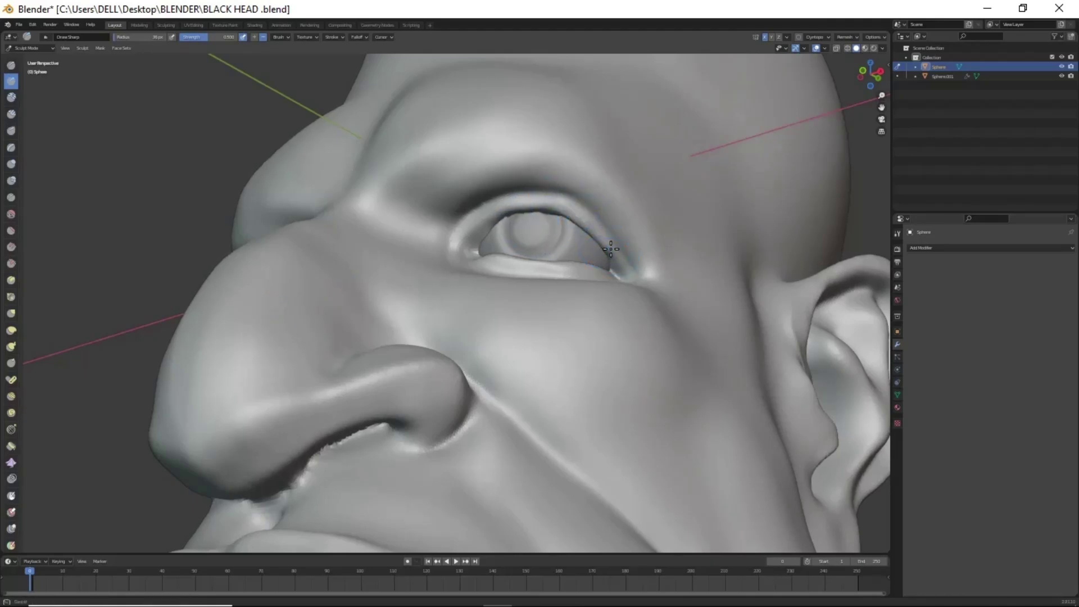
scroll(472, 230, "down", 4)
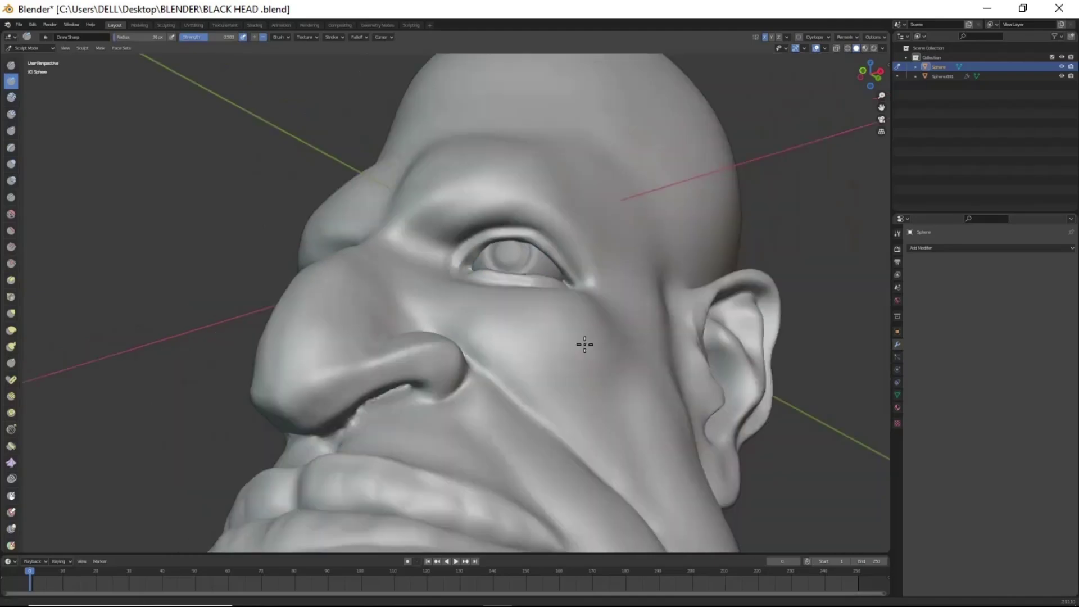
middle_click_drag(582, 341, 557, 320)
scroll(563, 265, "up", 3)
scroll(571, 324, "up", 2)
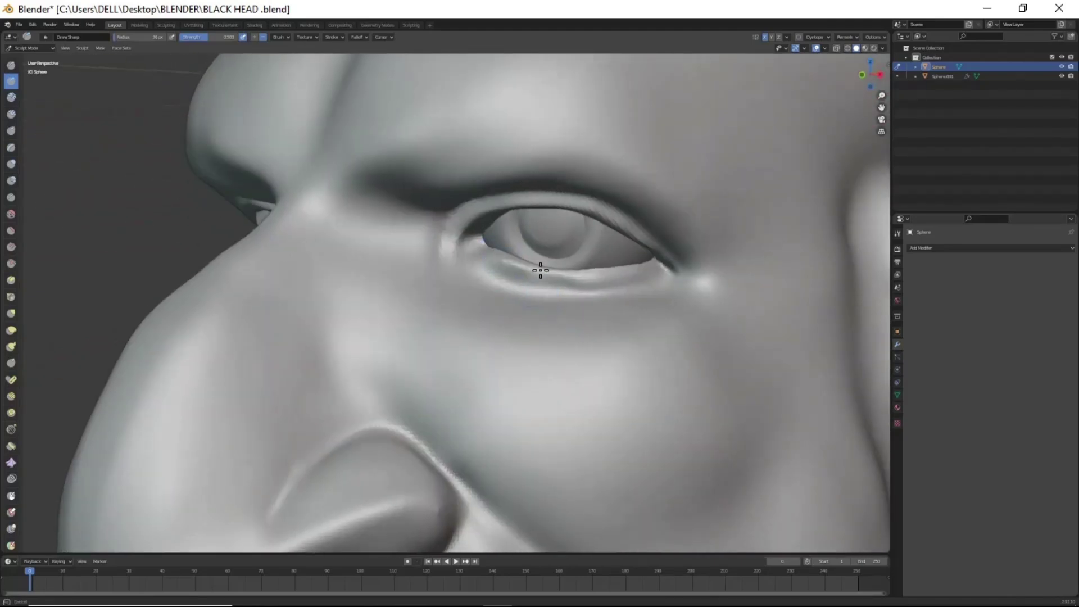
scroll(632, 288, "down", 4)
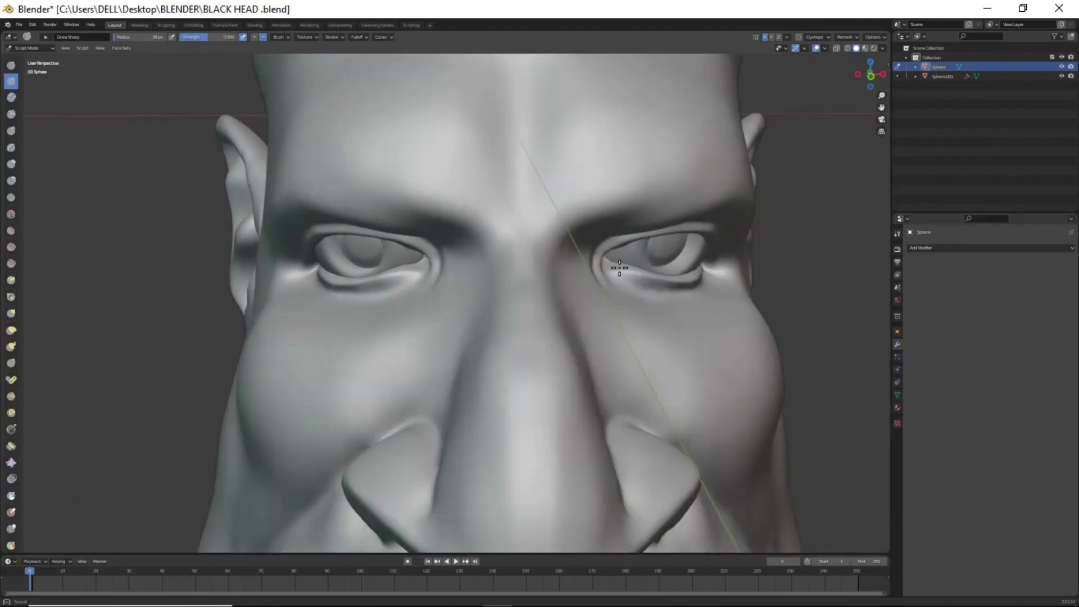
scroll(595, 264, "up", 4)
Step: Zoom in facing the head and switch to the Grab brush
scroll(549, 268, "down", 5)
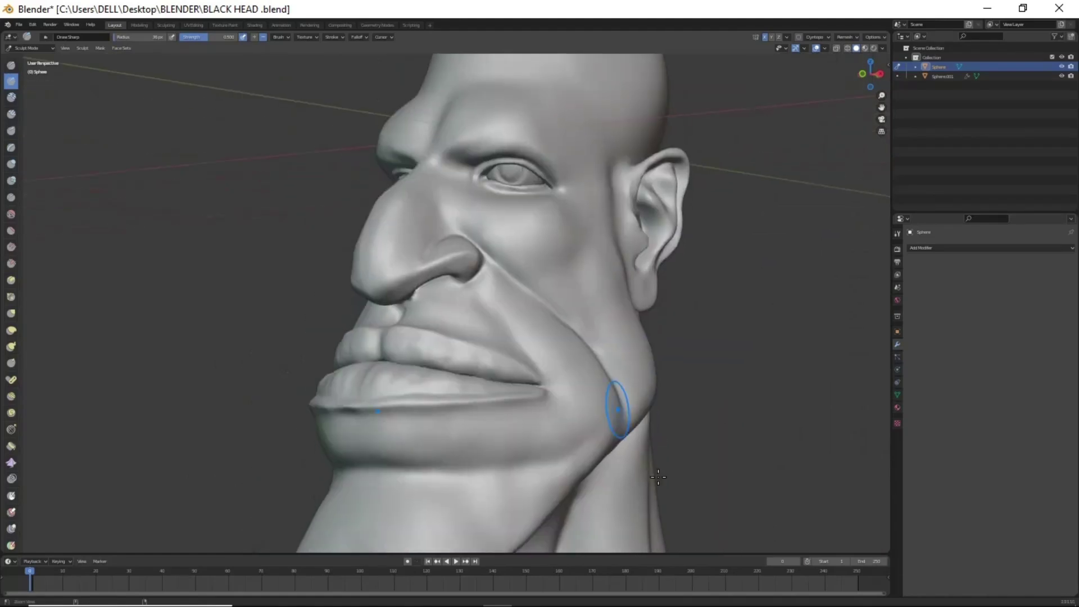
mouse_move(549, 268)
middle_mouse_down()
mouse_move(607, 348)
mouse_move(584, 393)
mouse_move(629, 426)
mouse_move(573, 433)
mouse_move(566, 390)
mouse_move(568, 410)
middle_mouse_up()
scroll(533, 433, "up", 3)
scroll(541, 364, "up", 3)
scroll(539, 378, "up", 1)
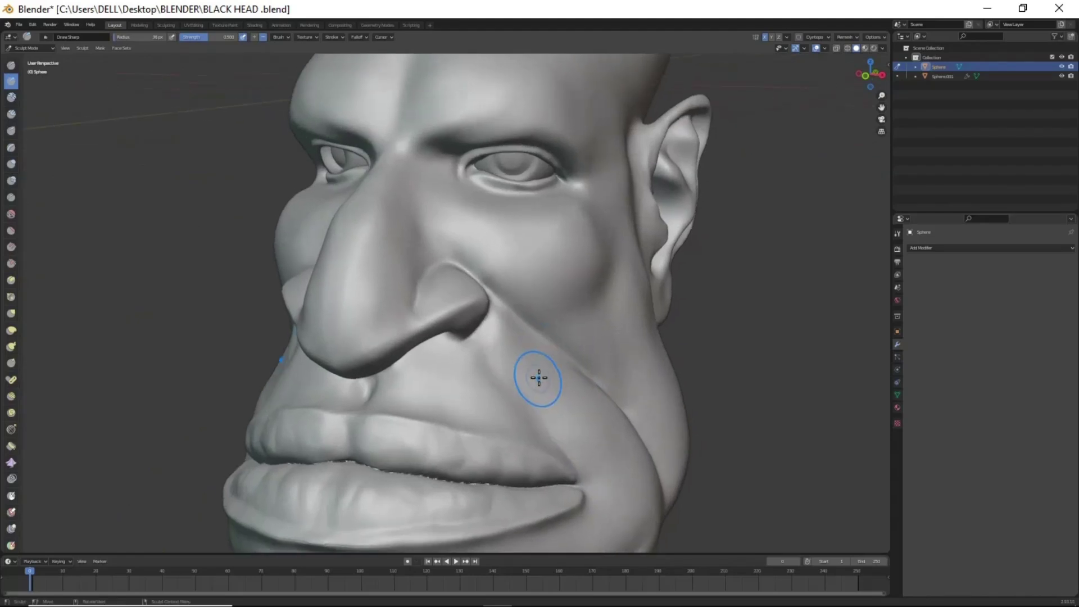
key("g")
scroll(548, 368, "down", 3)
scroll(502, 258, "up", 2)
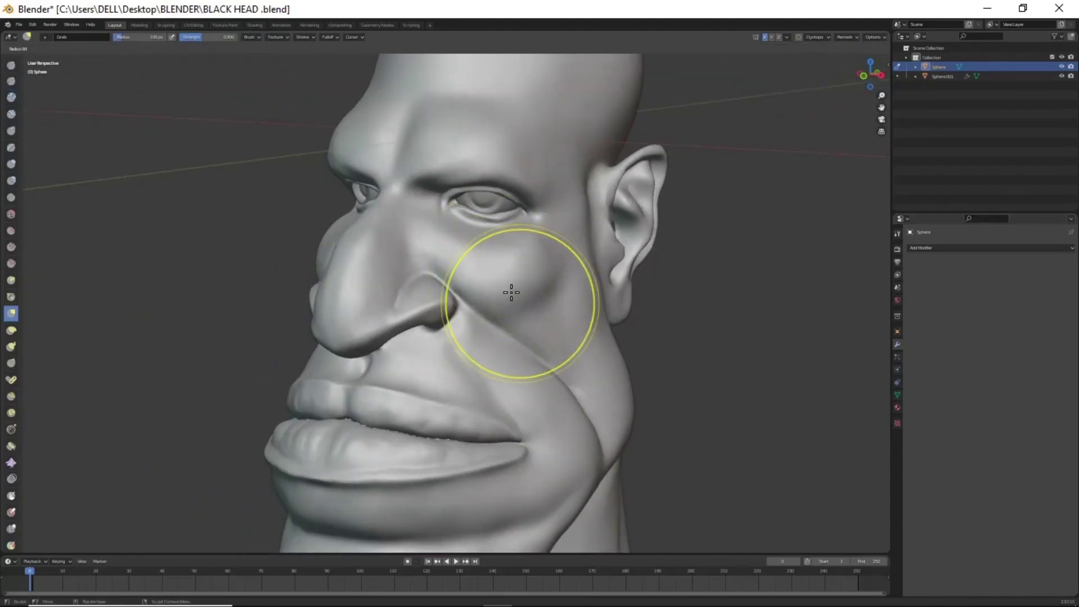
Step: Pull the cheek below the eye slightly up and outward with the Grab brush
left_click_drag(510, 292, 534, 276)
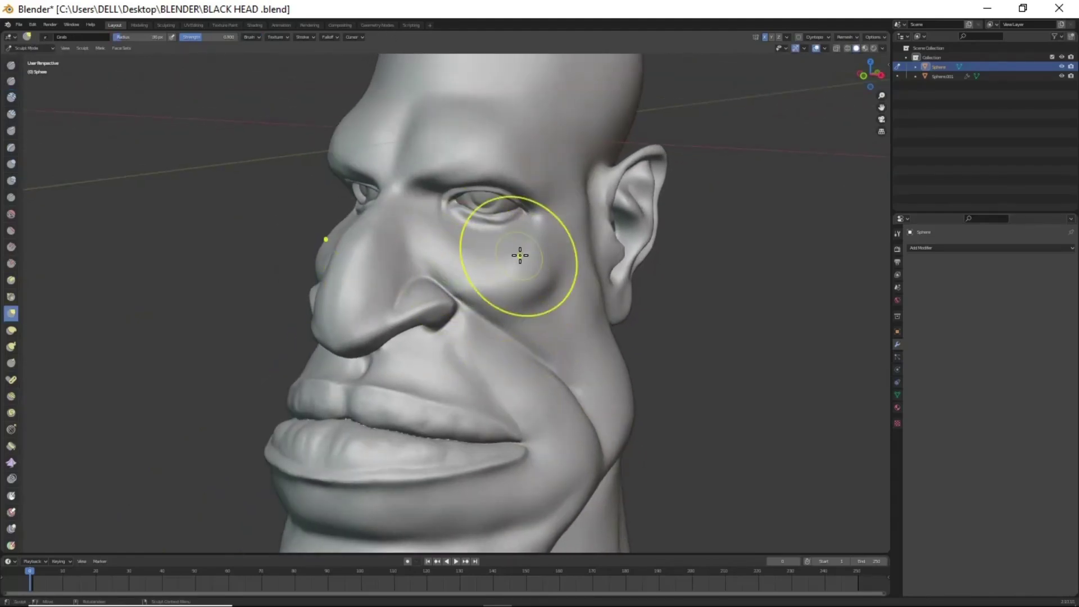
mouse_move(535, 373)
middle_mouse_down()
mouse_move(563, 374)
mouse_move(508, 356)
mouse_move(546, 358)
mouse_move(487, 291)
middle_mouse_up()
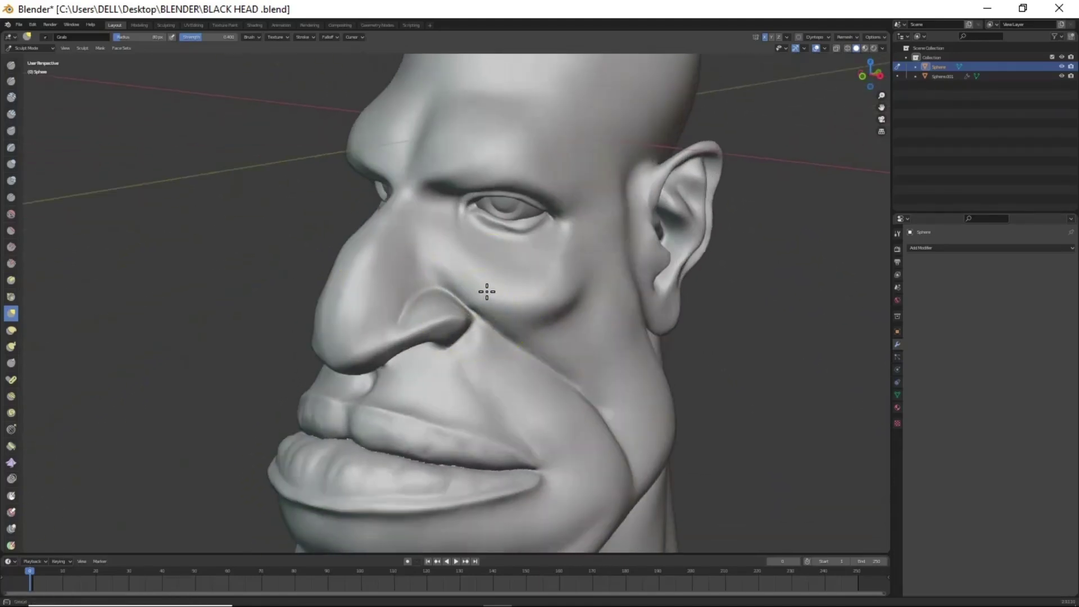
middle_click_drag(524, 388, 510, 376)
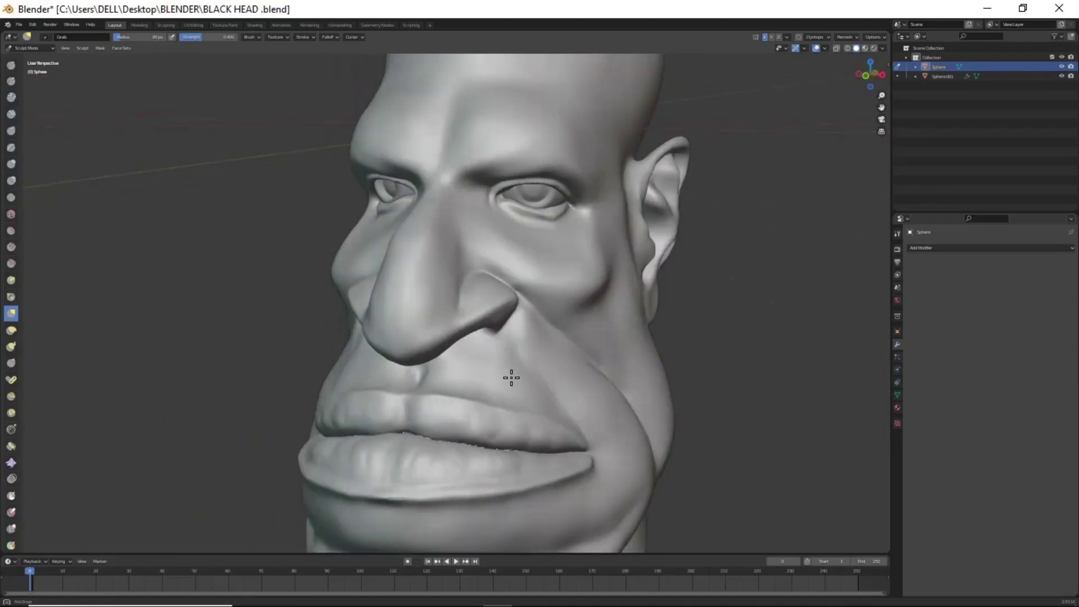
Step: Zoom in on the cheek below the eye and switch to the Draw Sharp brush
scroll(515, 349, "up", 1)
scroll(513, 315, "up", 1)
scroll(502, 298, "up", 1)
scroll(499, 292, "down", 3)
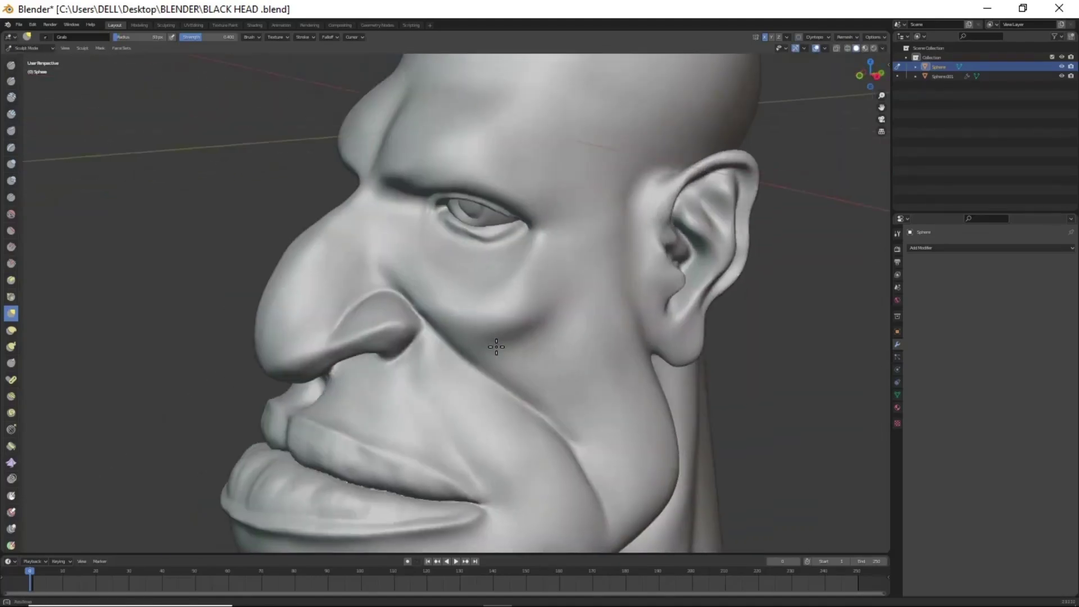
scroll(493, 311, "up", 3)
key("x")
scroll(479, 256, "up", 1)
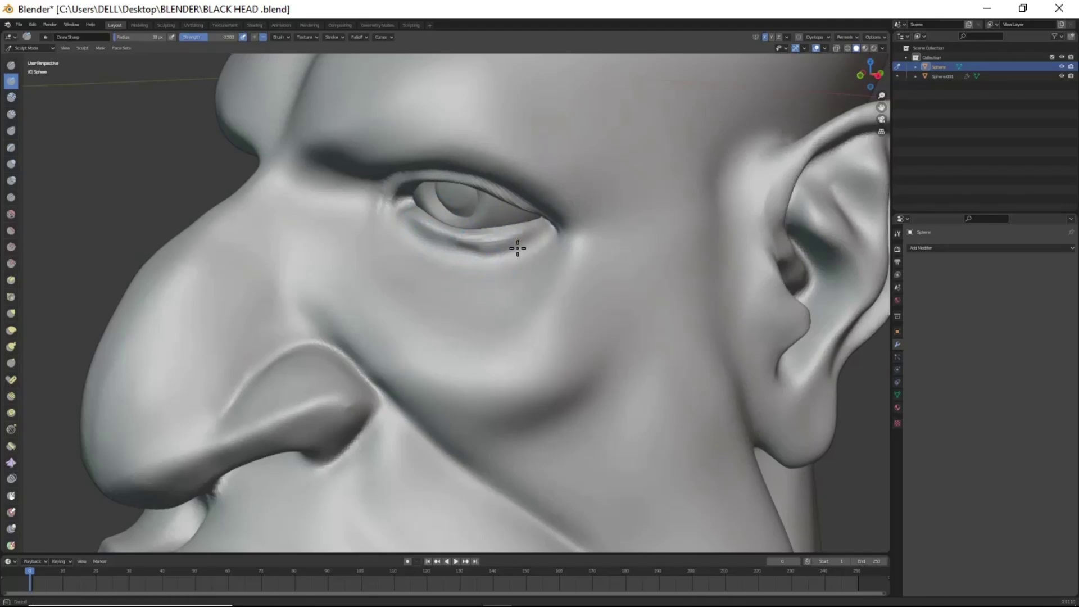
Step: Orbit and zoom to a close three-quarter view of the eye
mouse_move(528, 240)
middle_mouse_down()
mouse_move(511, 268)
mouse_move(477, 219)
middle_mouse_up()
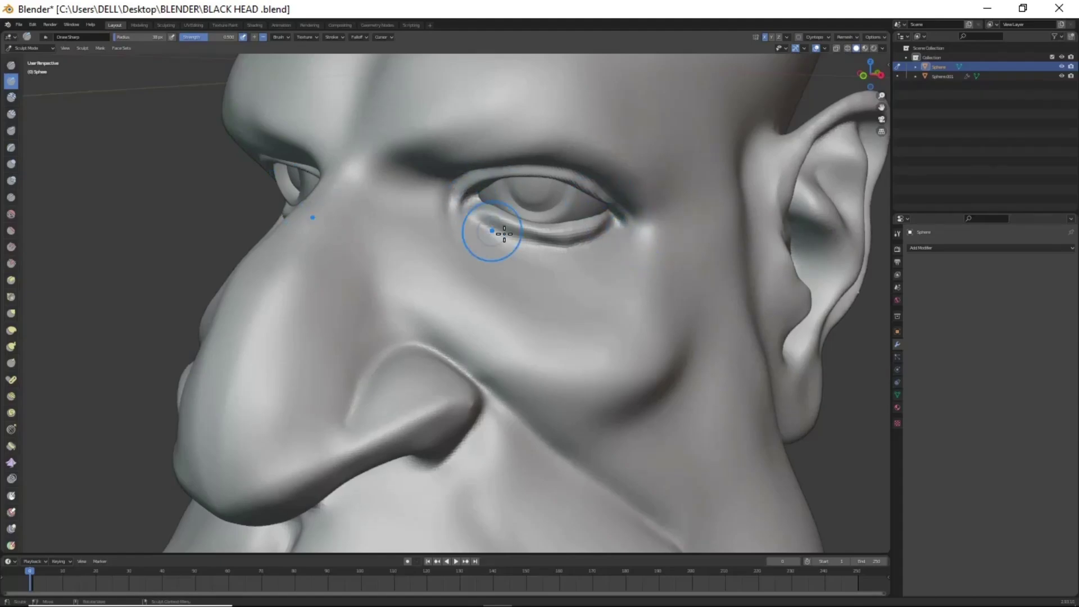
scroll(504, 233, "down", 5)
mouse_move(557, 289)
middle_mouse_down()
mouse_move(562, 315)
mouse_move(477, 229)
middle_mouse_up()
scroll(556, 281, "up", 5)
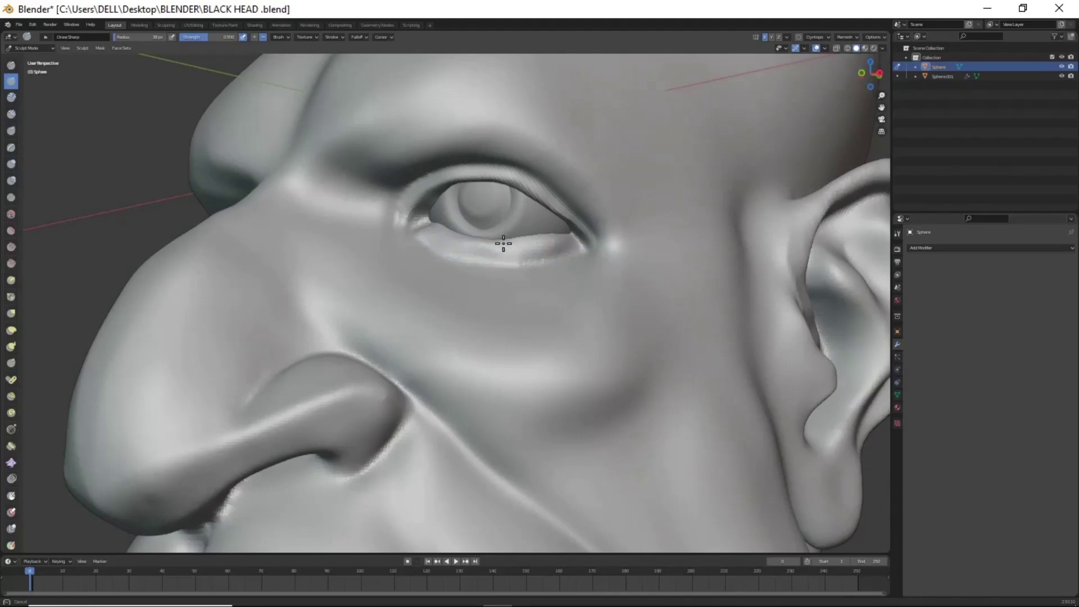
scroll(592, 407, "down", 5)
mouse_move(592, 407)
middle_mouse_down()
mouse_move(640, 421)
mouse_move(600, 422)
middle_mouse_up()
scroll(579, 371, "up", 3)
scroll(553, 297, "up", 2)
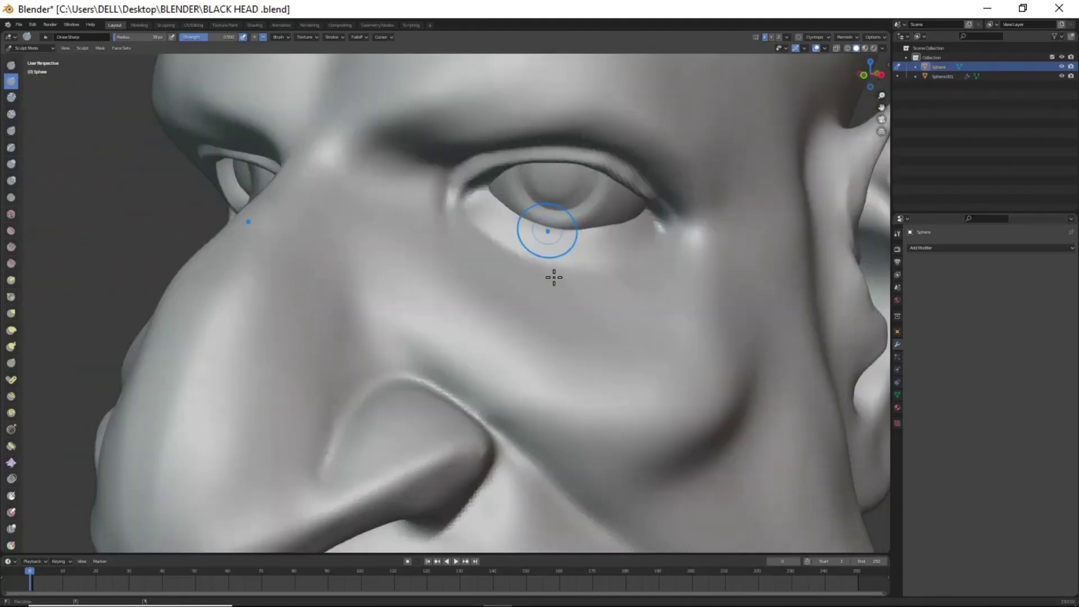
middle_click_drag(551, 277, 556, 315)
scroll(598, 199, "up", 2)
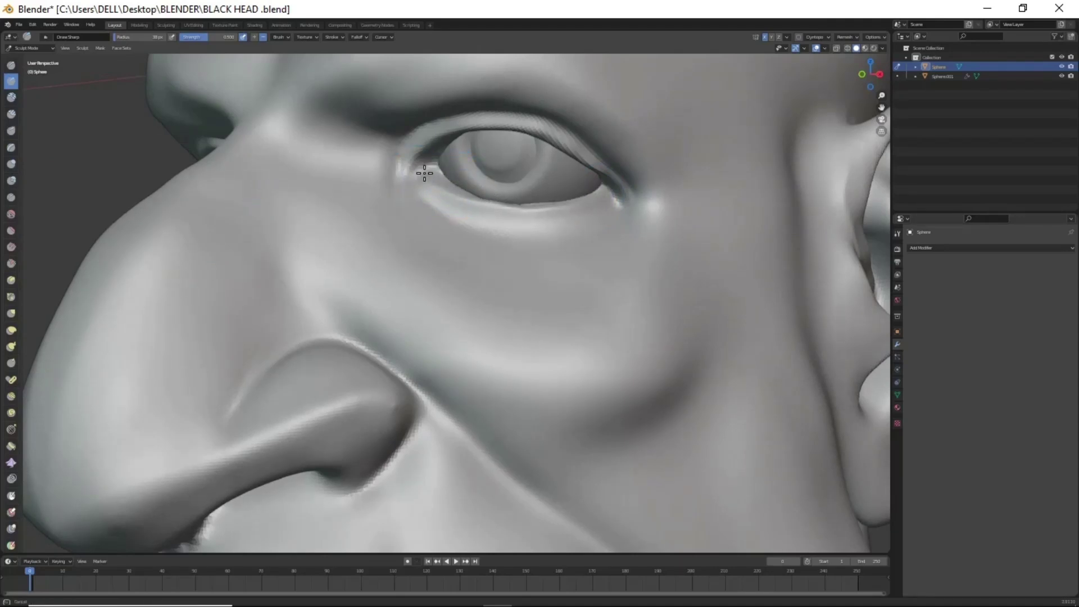
Step: Cut a sharp crease beneath and along the lower eyelid with Draw Sharp
left_click_drag(528, 248, 504, 226)
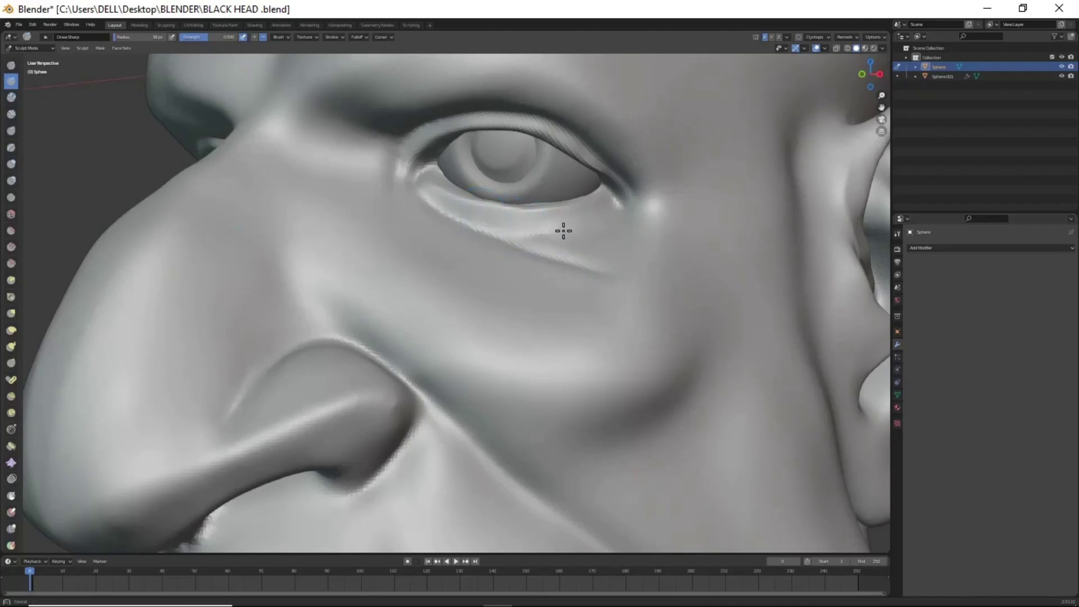
left_click_drag(613, 201, 486, 224)
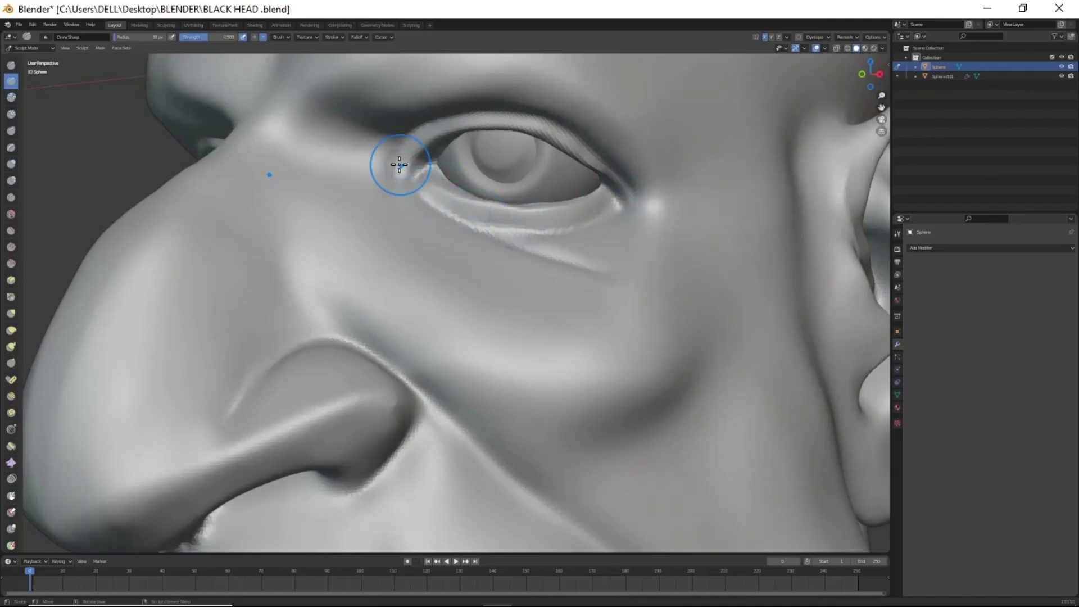
scroll(532, 393, "down", 5)
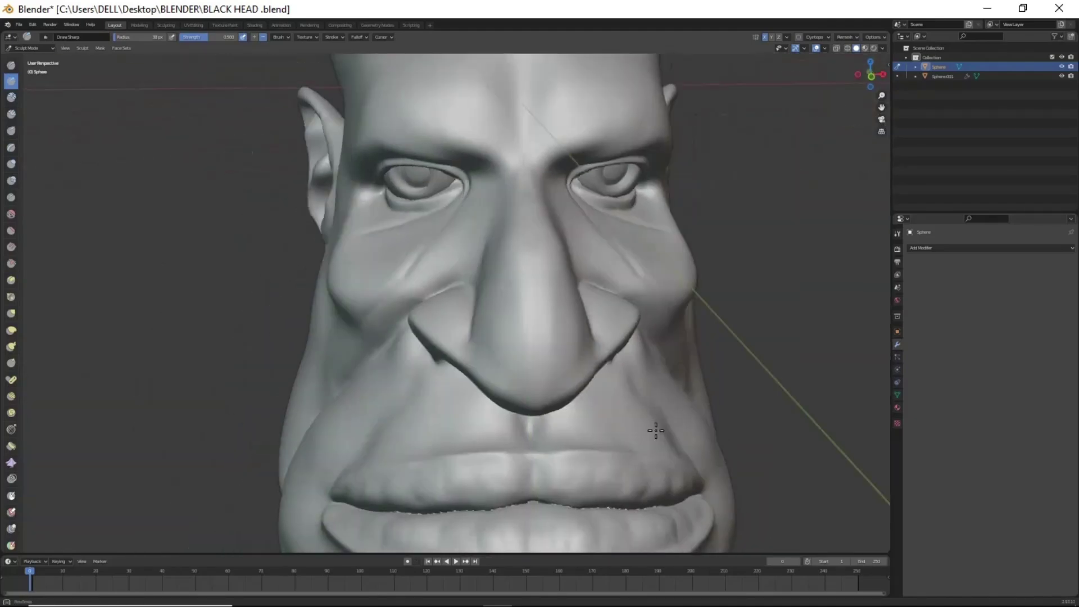
middle_click_drag(655, 431, 579, 361)
scroll(578, 361, "up", 4)
Step: Switch to the Crease brush and deepen the fold between nostril and cheek
key("shift+c")
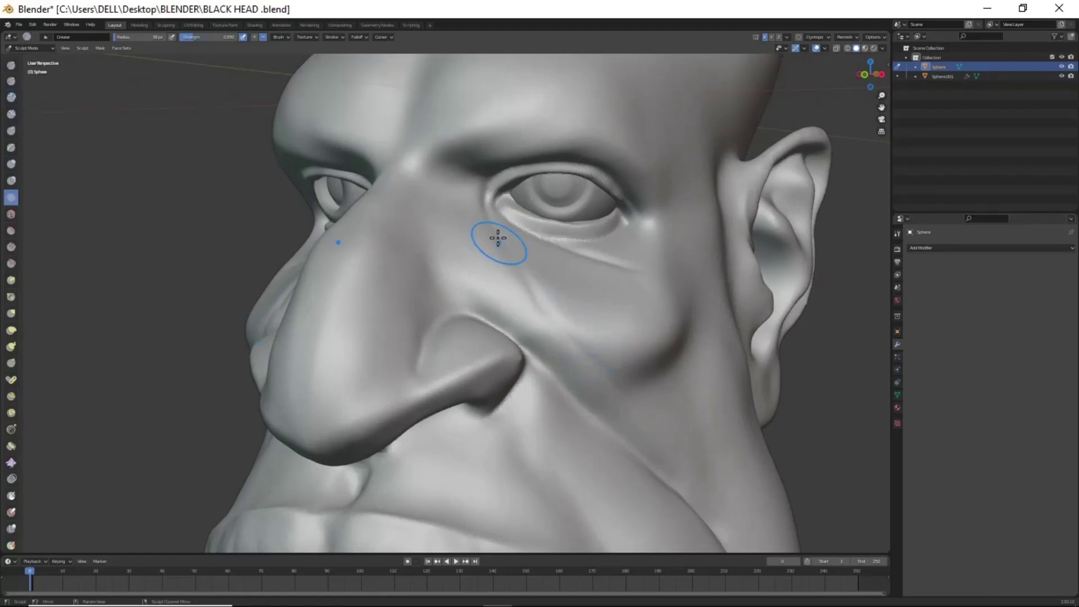
scroll(525, 303, "up", 2)
scroll(573, 358, "up", 2)
scroll(574, 358, "down", 4)
scroll(568, 279, "up", 2)
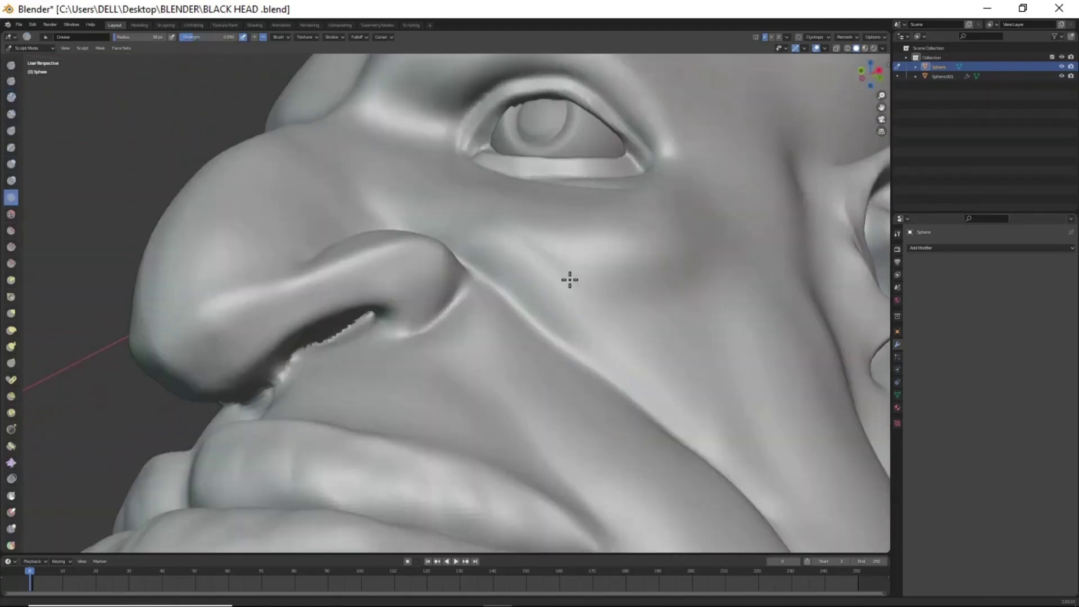
scroll(494, 309, "up", 2)
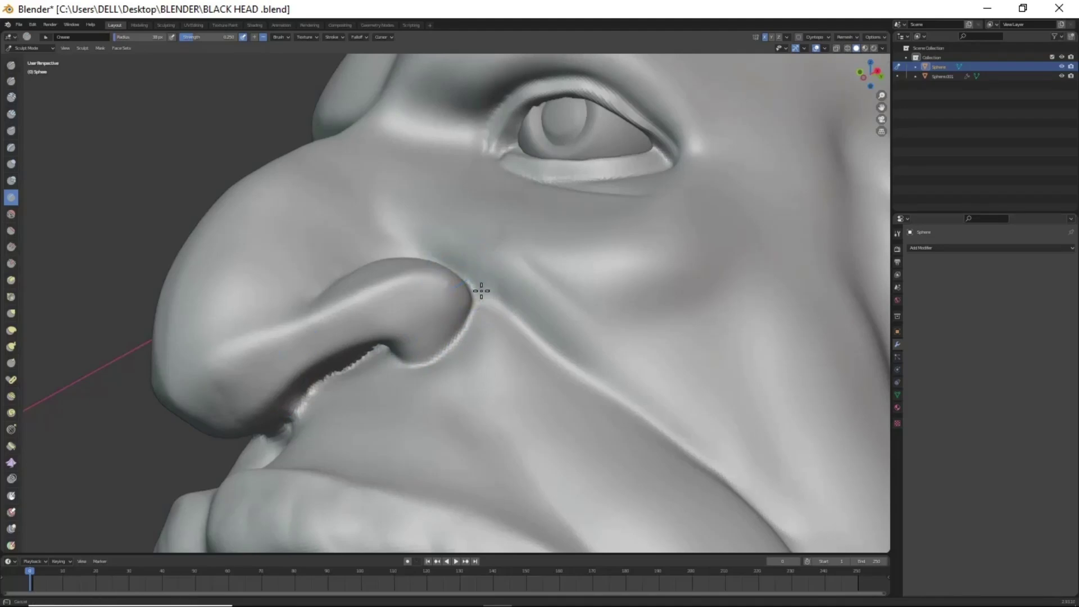
left_click_drag(481, 290, 514, 316)
Step: Deepen the crease running down the cheek toward the mouth
middle_click_drag(633, 414, 461, 213)
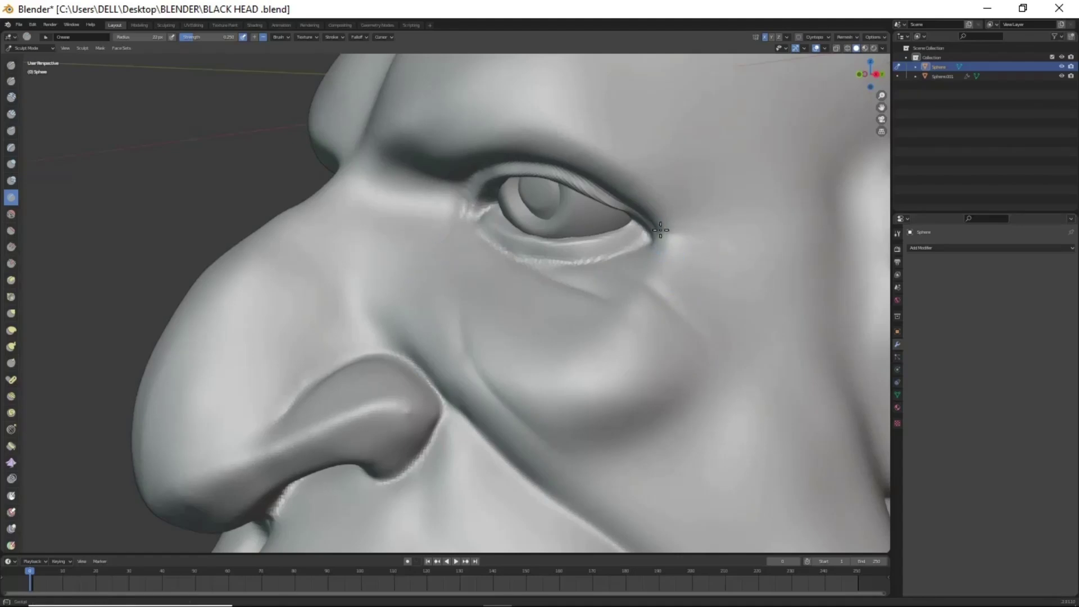
scroll(616, 339, "down", 5)
mouse_move(616, 340)
middle_mouse_down()
mouse_move(615, 292)
mouse_move(549, 301)
mouse_move(590, 342)
mouse_move(510, 212)
middle_mouse_up()
scroll(616, 283, "up", 5)
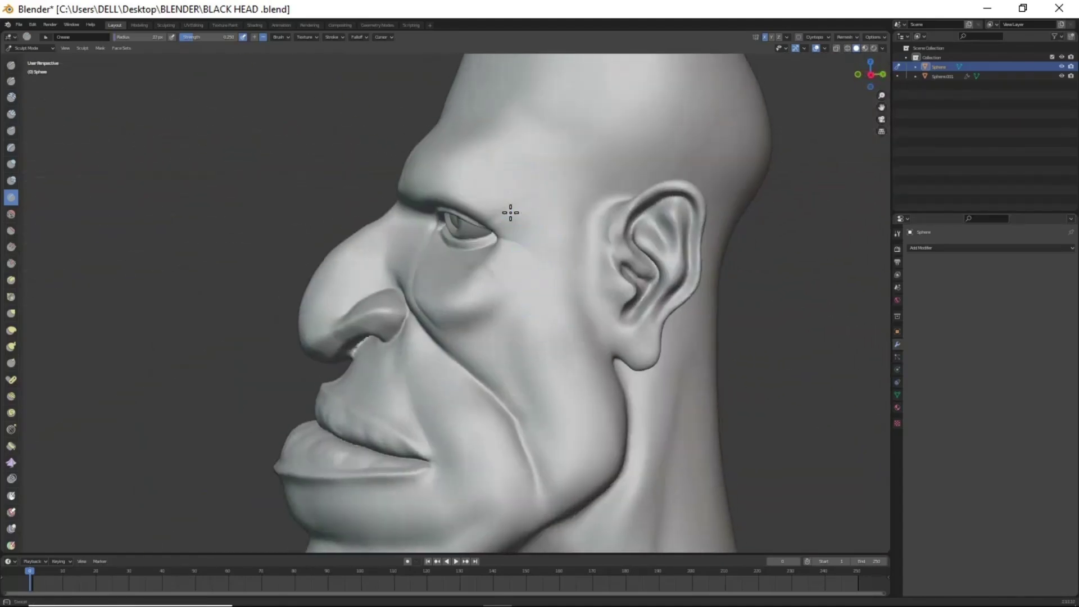
left_click_drag(516, 424, 514, 423)
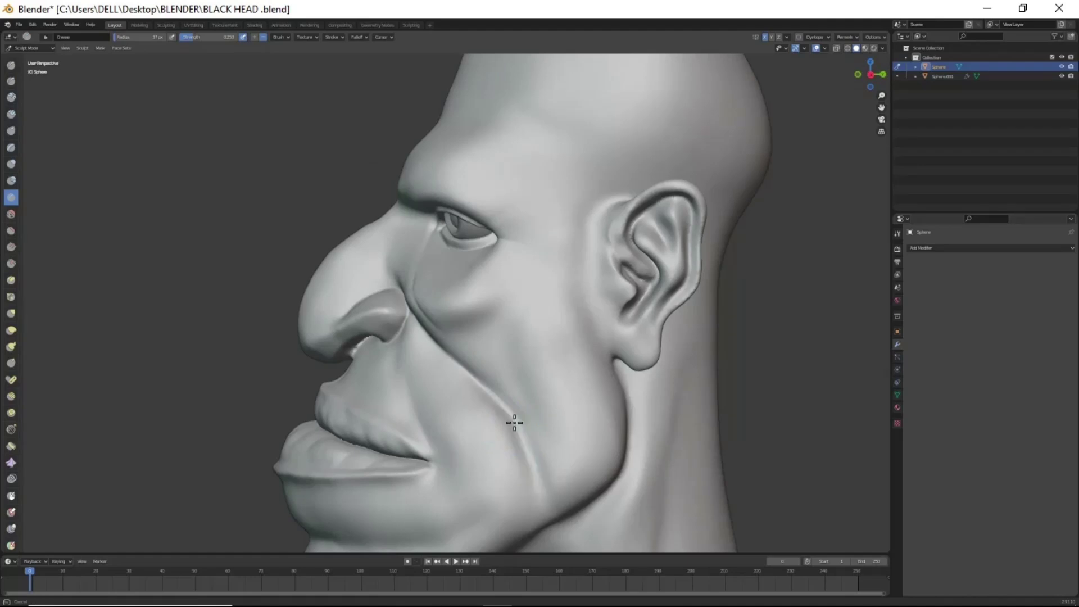
Step: Orbit through profile, three-quarter and frontal views to check the creased head
mouse_move(558, 428)
middle_mouse_down()
mouse_move(656, 423)
mouse_move(583, 410)
middle_mouse_up()
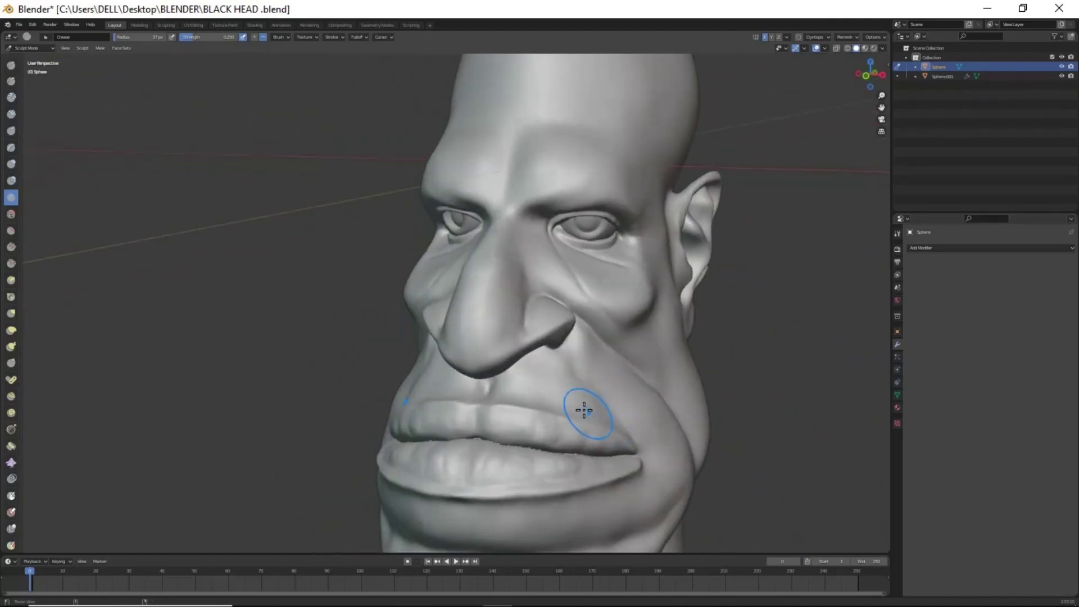
scroll(496, 277, "up", 3)
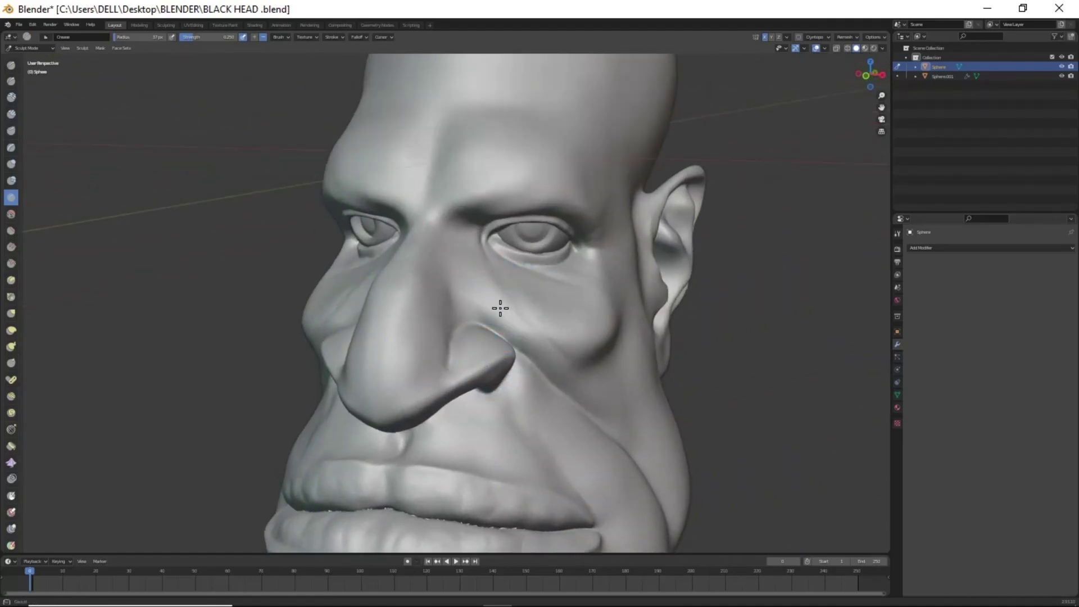
scroll(500, 308, "down", 3)
mouse_move(554, 227)
middle_mouse_down()
mouse_move(590, 325)
mouse_move(559, 325)
mouse_move(541, 226)
middle_mouse_up()
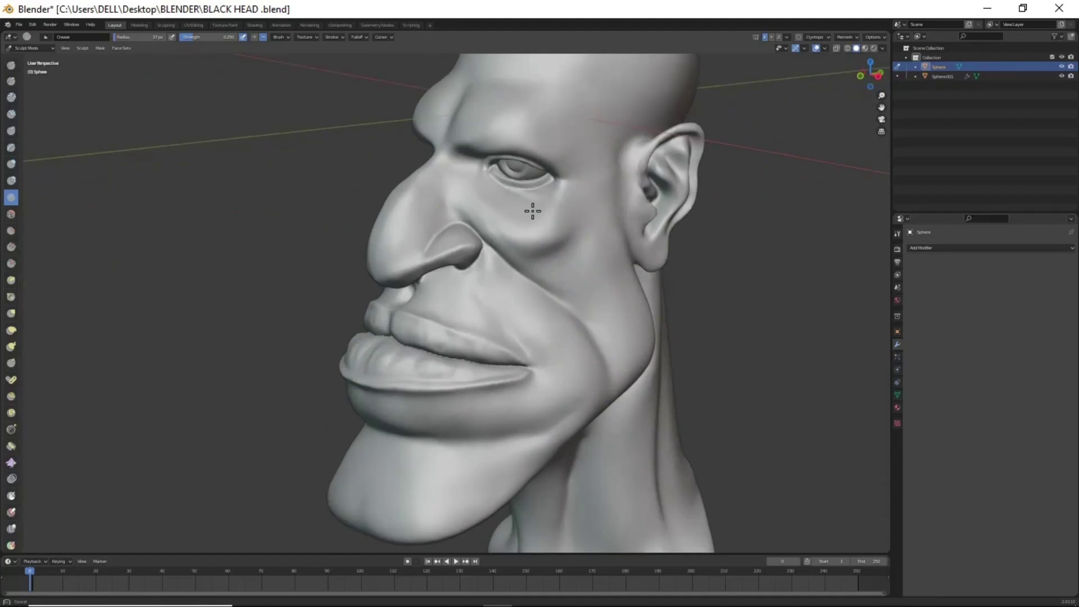
mouse_move(560, 350)
middle_mouse_down()
mouse_move(598, 470)
mouse_move(653, 470)
middle_mouse_up()
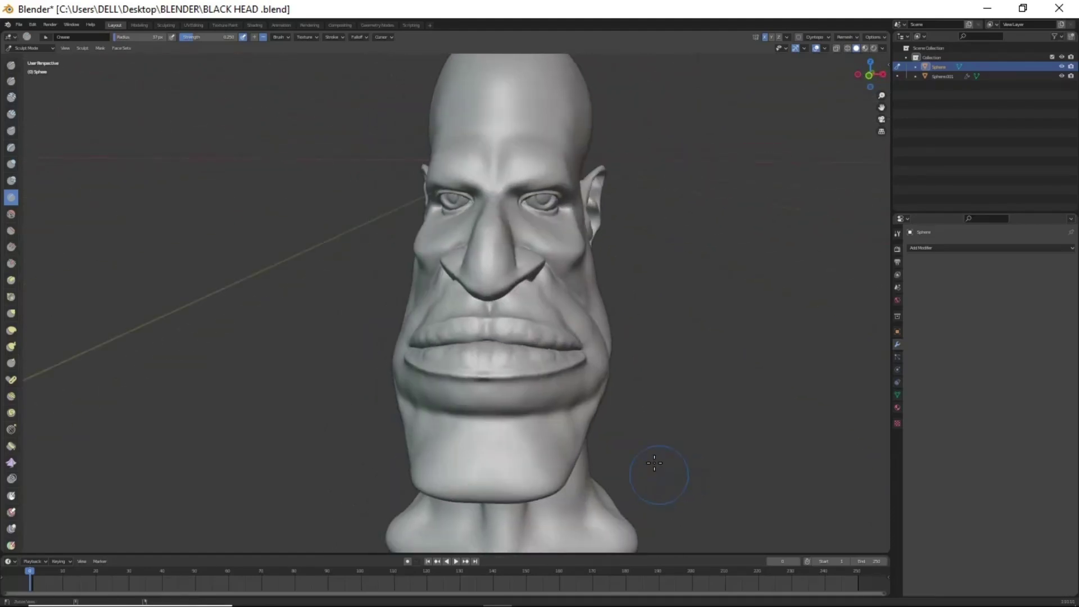
scroll(553, 430, "up", 2)
mouse_move(552, 429)
middle_mouse_down()
mouse_move(559, 409)
mouse_move(525, 368)
middle_mouse_up()
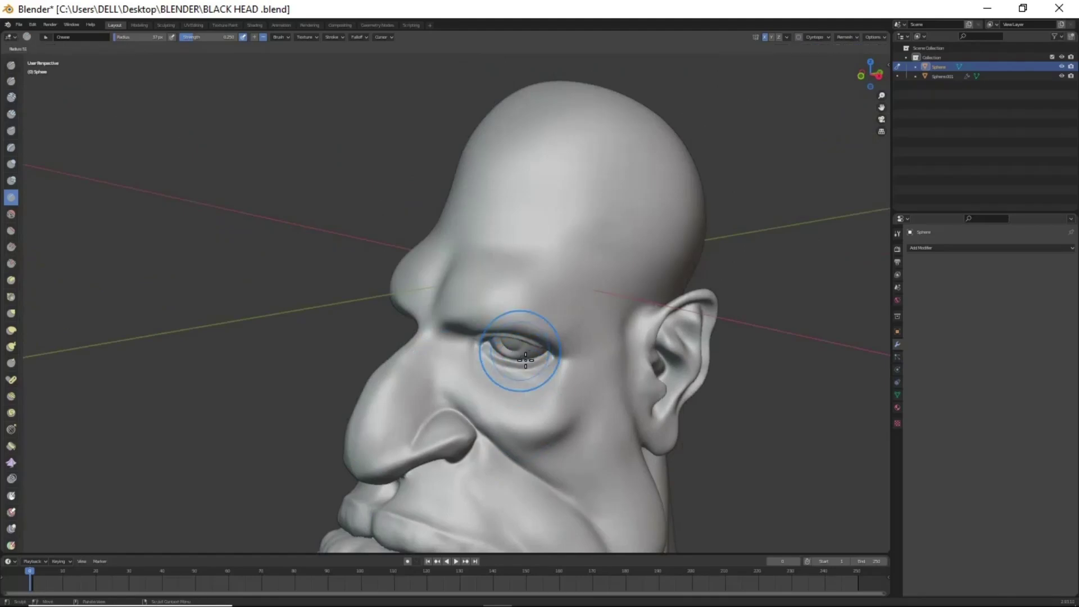
scroll(485, 260, "up", 2)
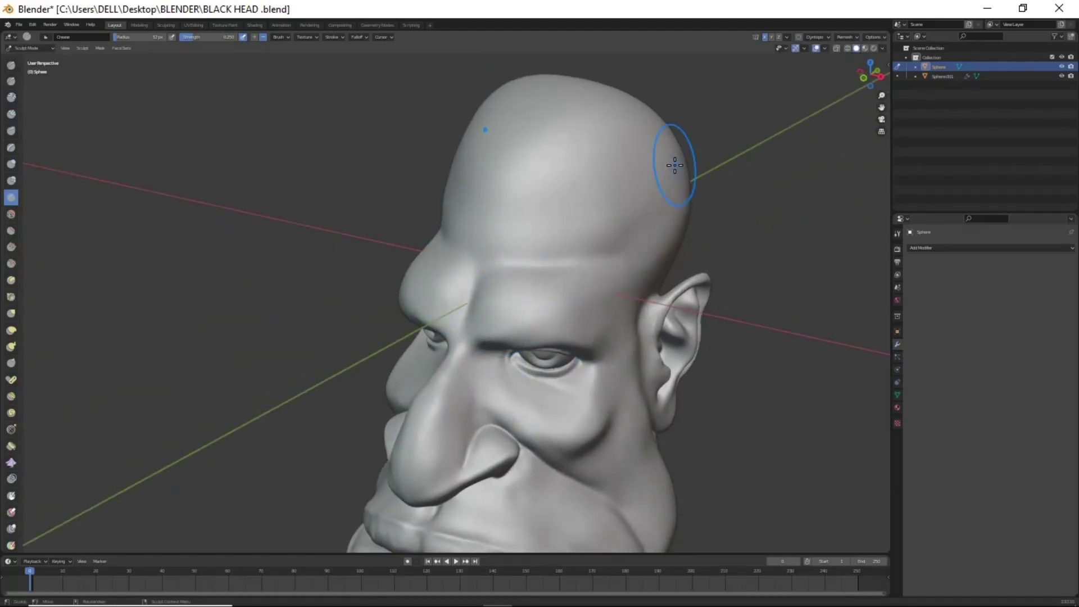
mouse_move(594, 289)
middle_mouse_down()
mouse_move(682, 414)
mouse_move(634, 218)
middle_mouse_up()
mouse_move(548, 326)
middle_mouse_down()
mouse_move(590, 428)
mouse_move(645, 478)
mouse_move(831, 465)
mouse_move(631, 458)
mouse_move(719, 456)
mouse_move(662, 470)
mouse_move(631, 440)
mouse_move(686, 429)
mouse_move(726, 446)
mouse_move(639, 410)
mouse_move(632, 425)
mouse_move(662, 429)
mouse_move(591, 444)
mouse_move(589, 433)
mouse_move(604, 441)
middle_mouse_up()
key("super+space")
key("super+space")
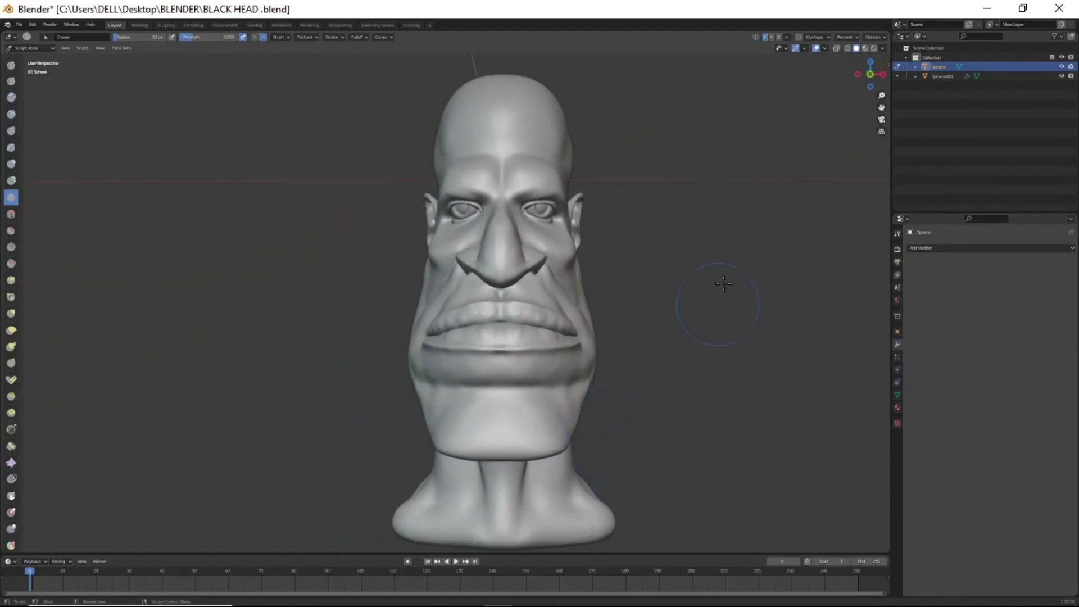
Step: Split the 3D view into two side-by-side views, hide tool shelves and shrink the timeline
left_click_drag(888, 36, 381, 163)
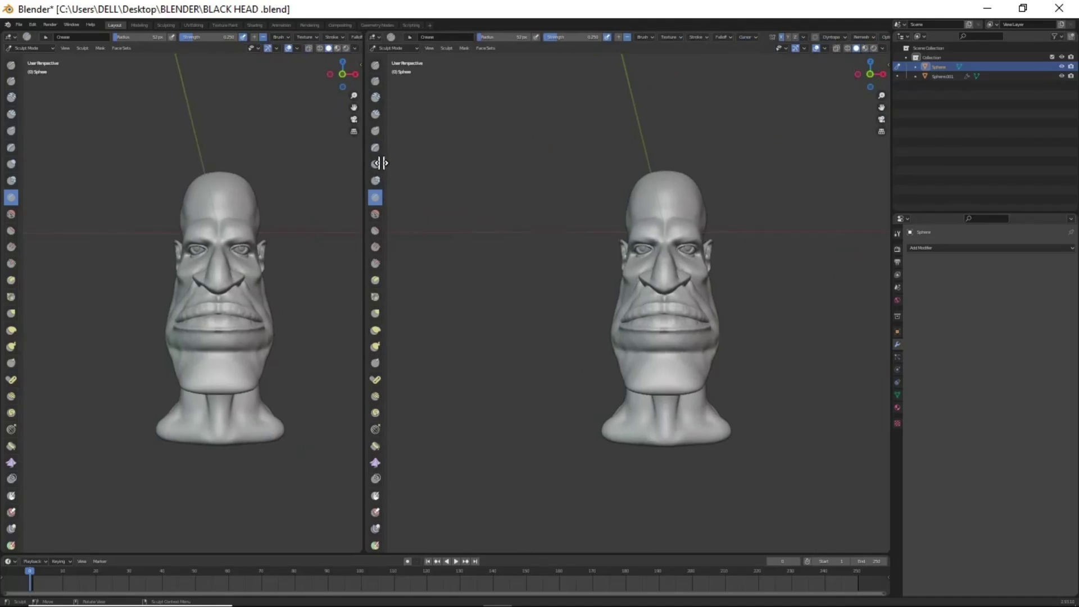
scroll(272, 323, "up", 2)
scroll(746, 337, "up", 4)
scroll(746, 337, "down", 1)
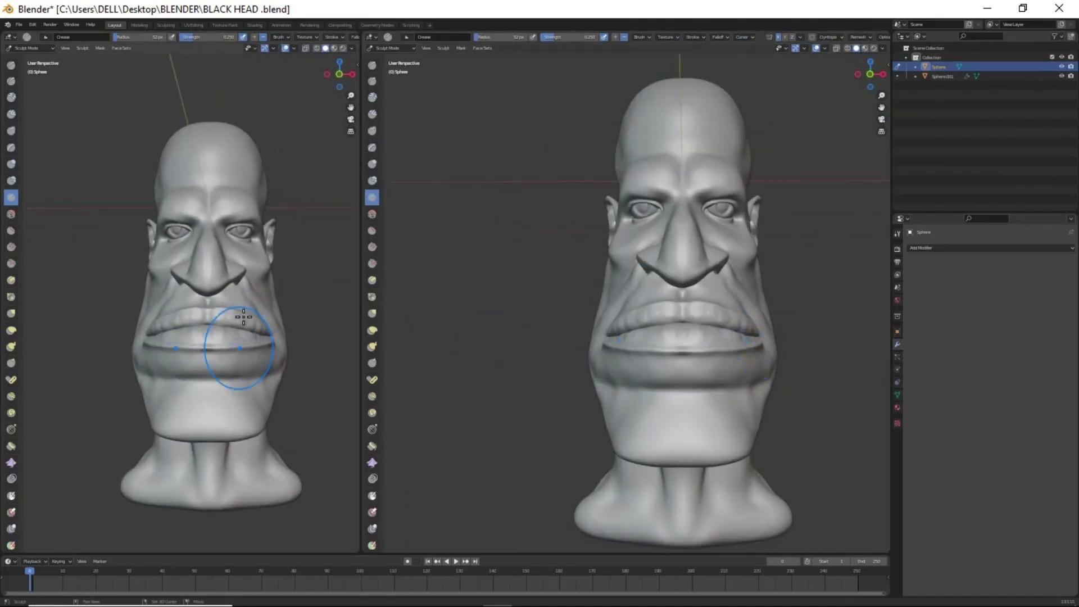
scroll(243, 316, "up", 1)
key("t")
key("t")
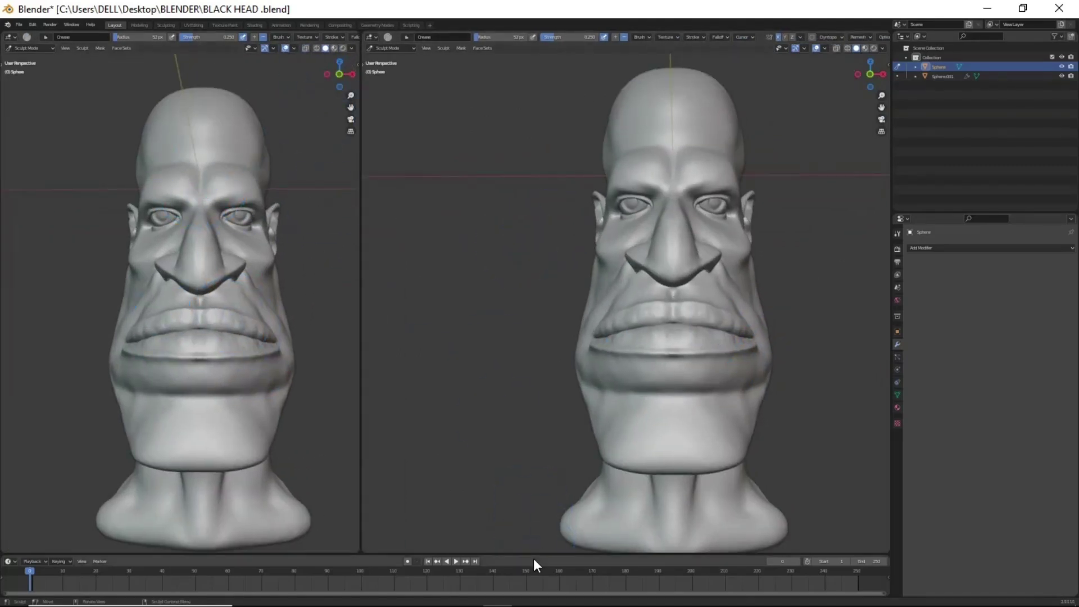
left_click_drag(534, 555, 534, 586)
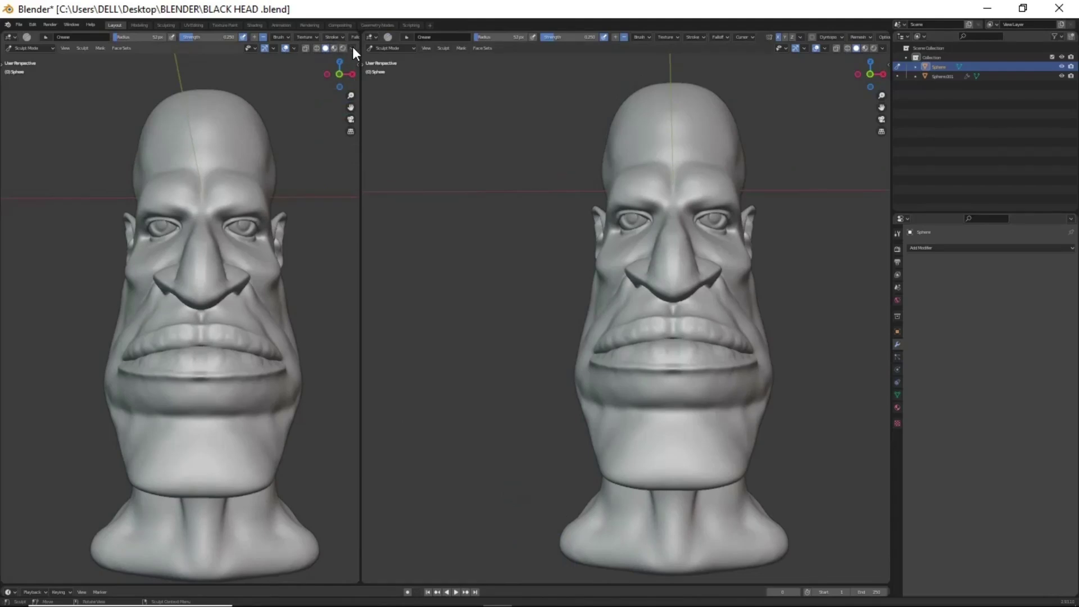
Step: Give the left view lighting that shows the creases more sharply
left_click(352, 48)
left_click(346, 111)
left_click(299, 239)
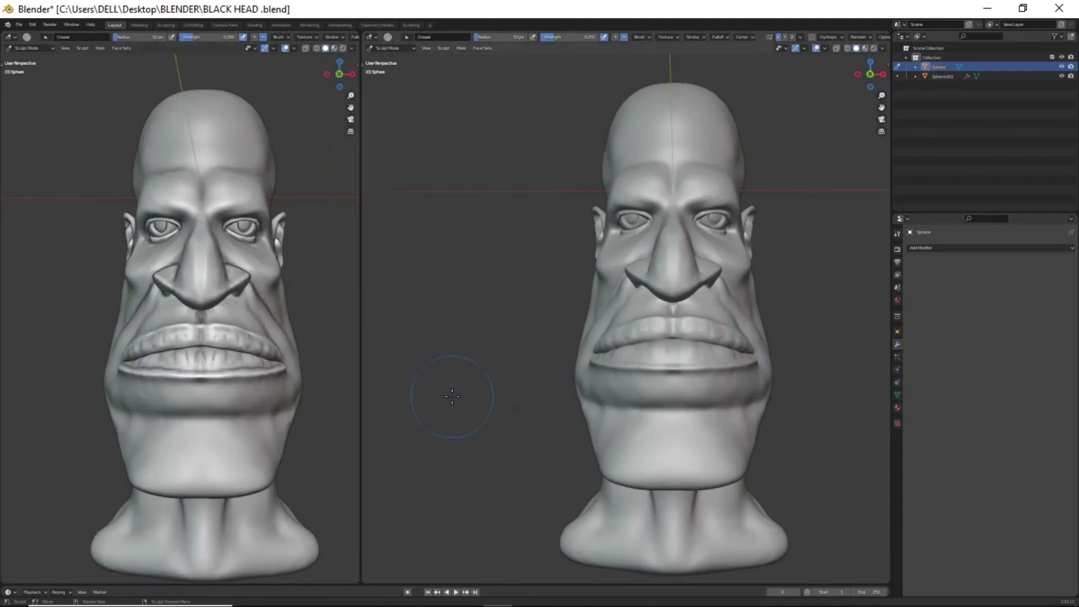
mouse_move(337, 427)
middle_mouse_down()
mouse_move(272, 450)
mouse_move(101, 457)
mouse_move(236, 456)
middle_mouse_up()
Step: Orbit the right view between front, three-quarter and side profiles of the head
mouse_move(701, 445)
middle_mouse_down()
mouse_move(631, 450)
mouse_move(758, 449)
mouse_move(552, 454)
mouse_move(596, 453)
middle_mouse_up()
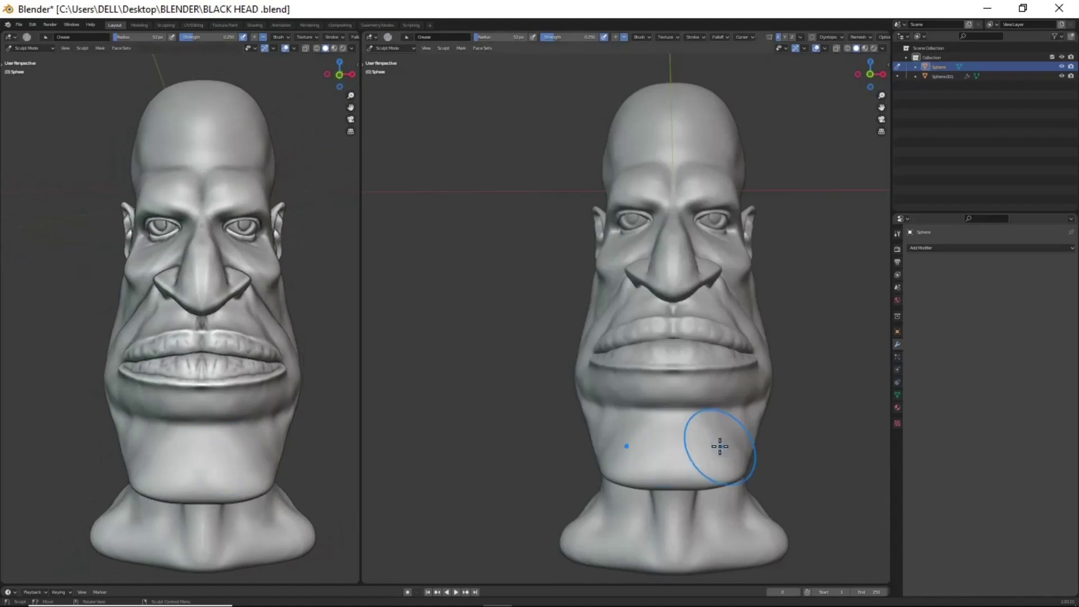
mouse_move(720, 446)
middle_mouse_down()
mouse_move(632, 451)
mouse_move(864, 446)
mouse_move(388, 452)
mouse_move(416, 455)
middle_mouse_up()
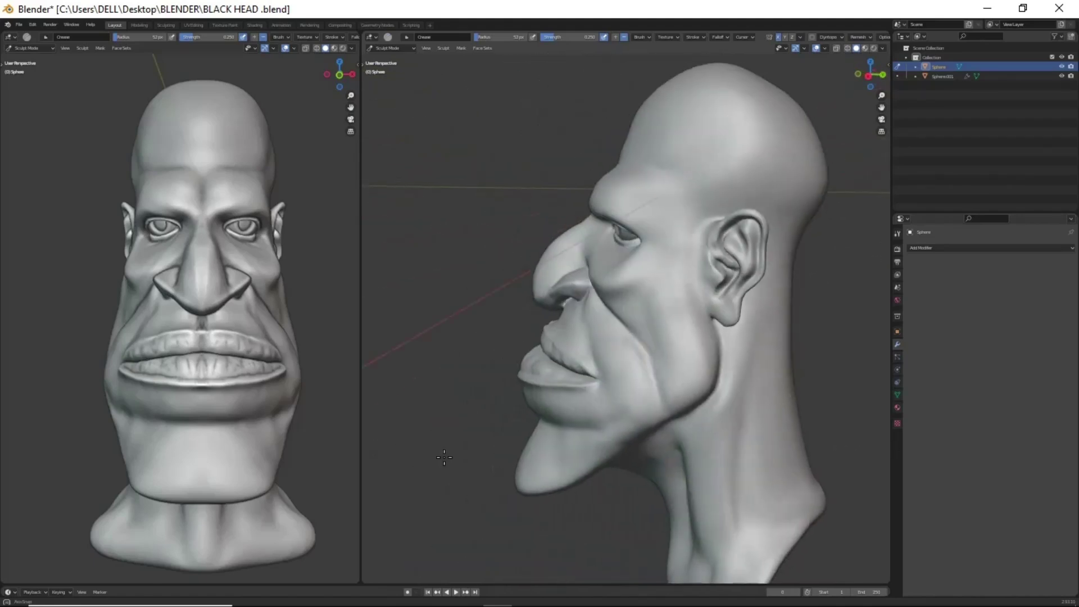
mouse_move(459, 454)
middle_mouse_down()
mouse_move(555, 454)
mouse_move(219, 455)
middle_mouse_up()
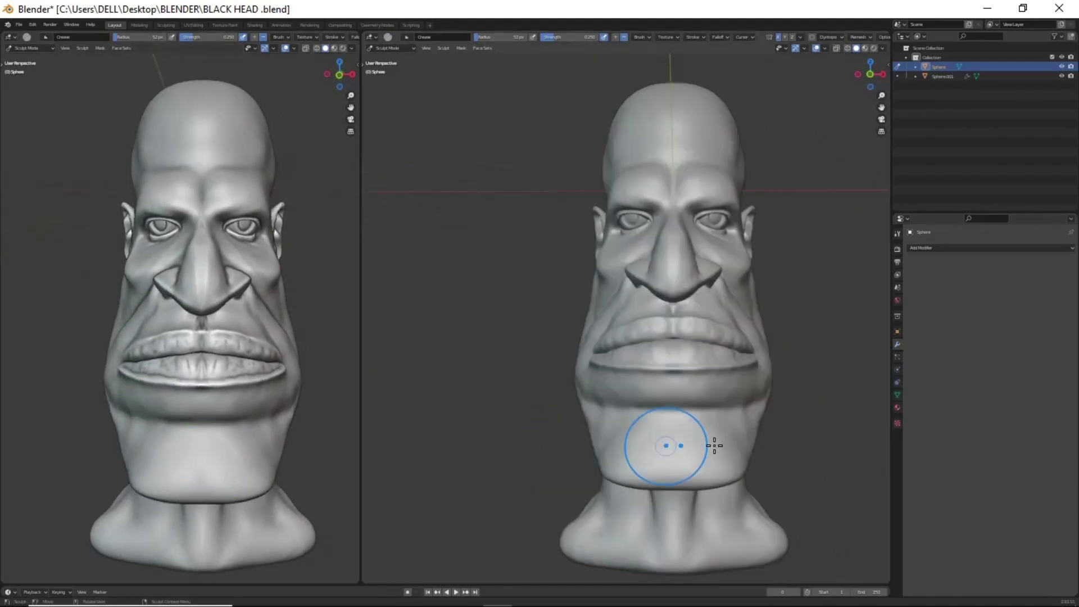
mouse_move(702, 447)
middle_mouse_down()
mouse_move(633, 451)
mouse_move(864, 446)
mouse_move(452, 456)
mouse_move(552, 454)
middle_mouse_up()
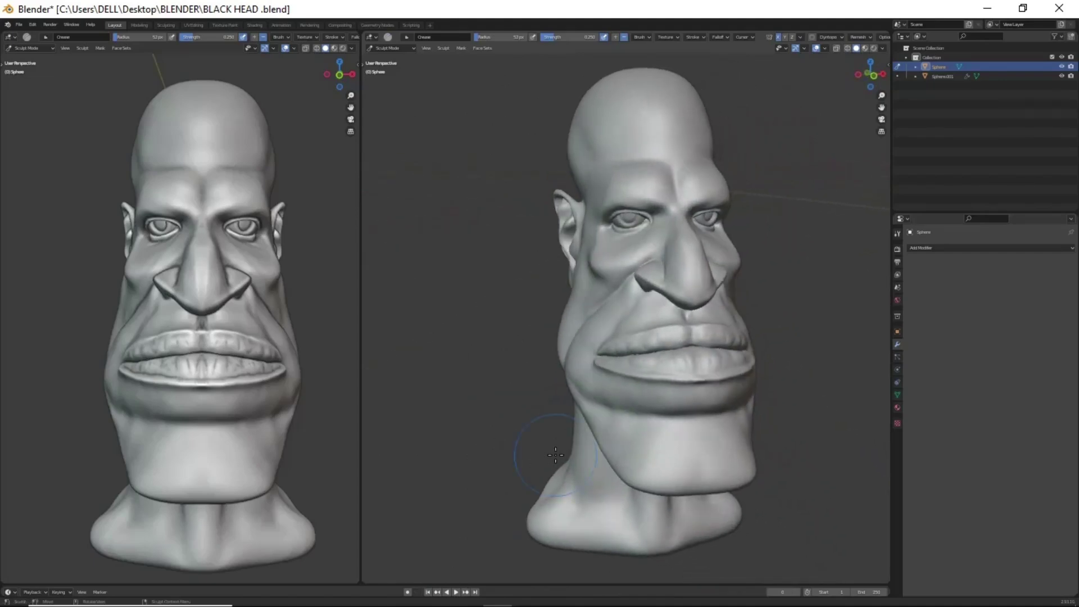